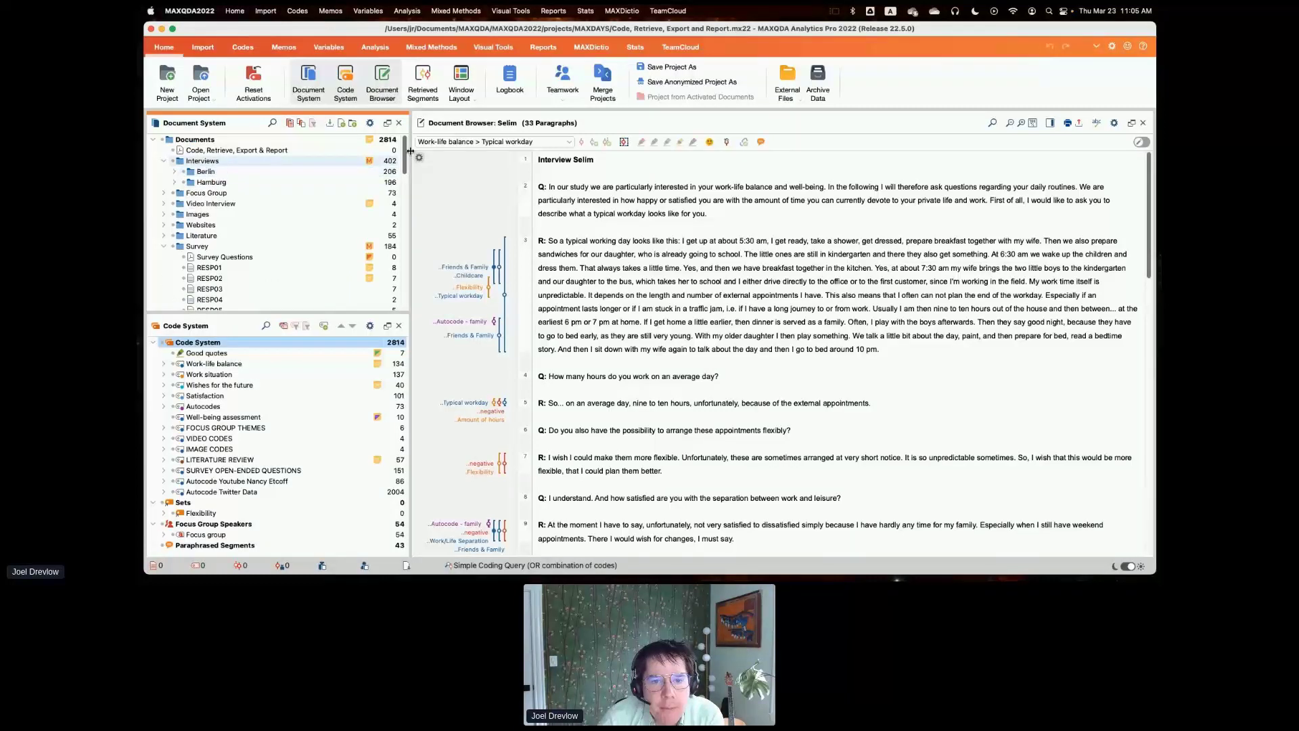
Browse the survey responses RESP01 to RESP07 in the Survey document group, and collapse the group
scroll(401, 221, down, 15)
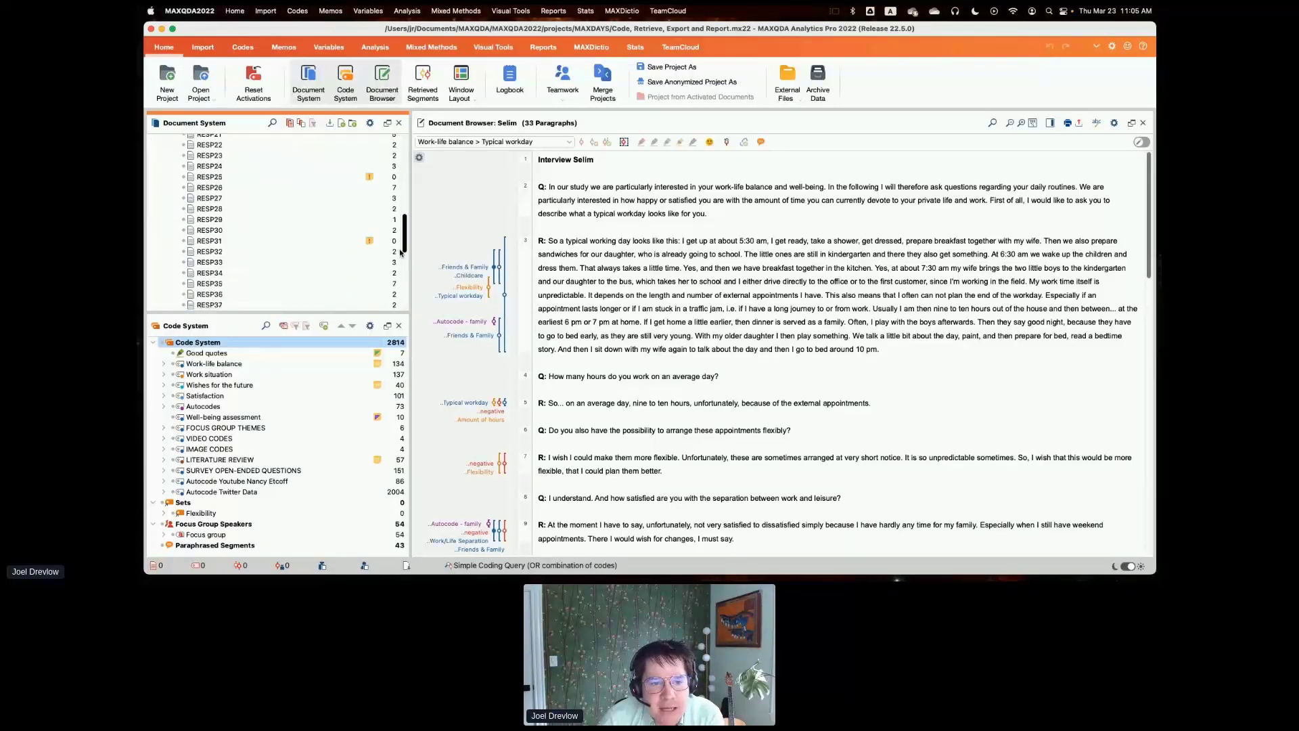
scroll(397, 235, up, 15)
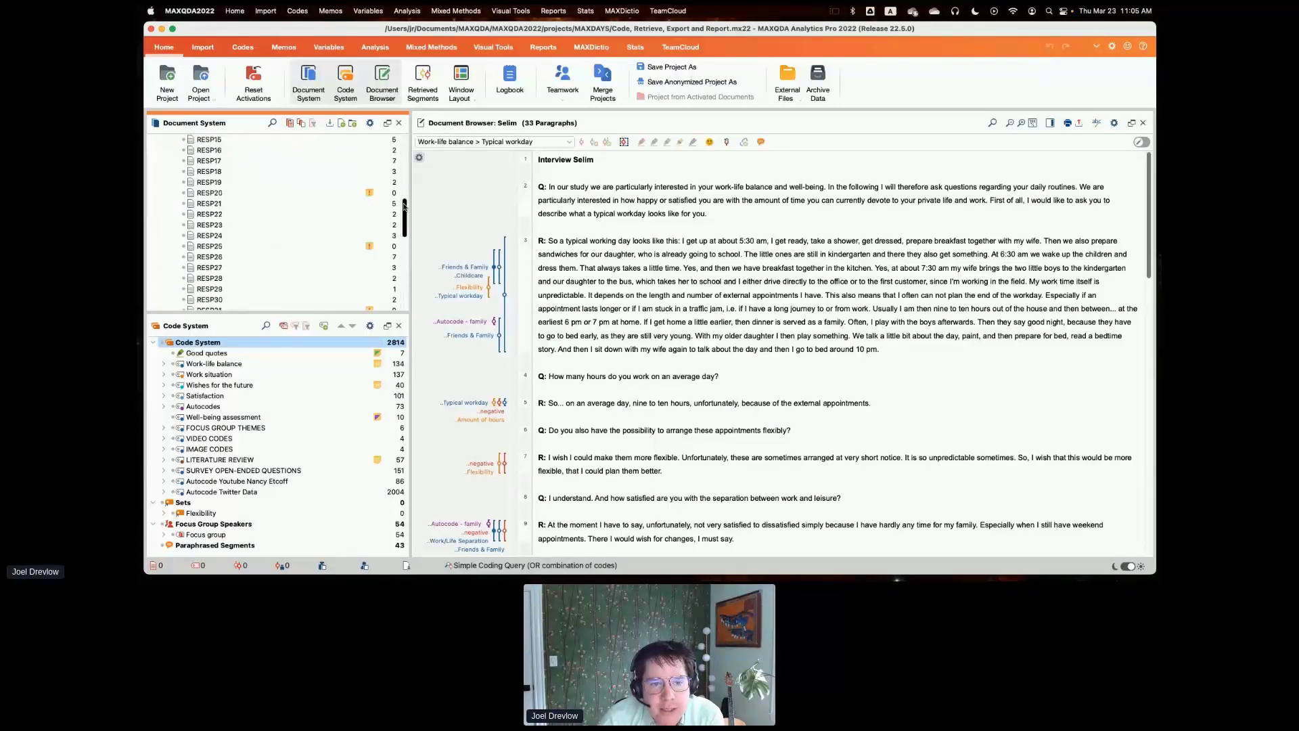
scroll(408, 177, up, 5)
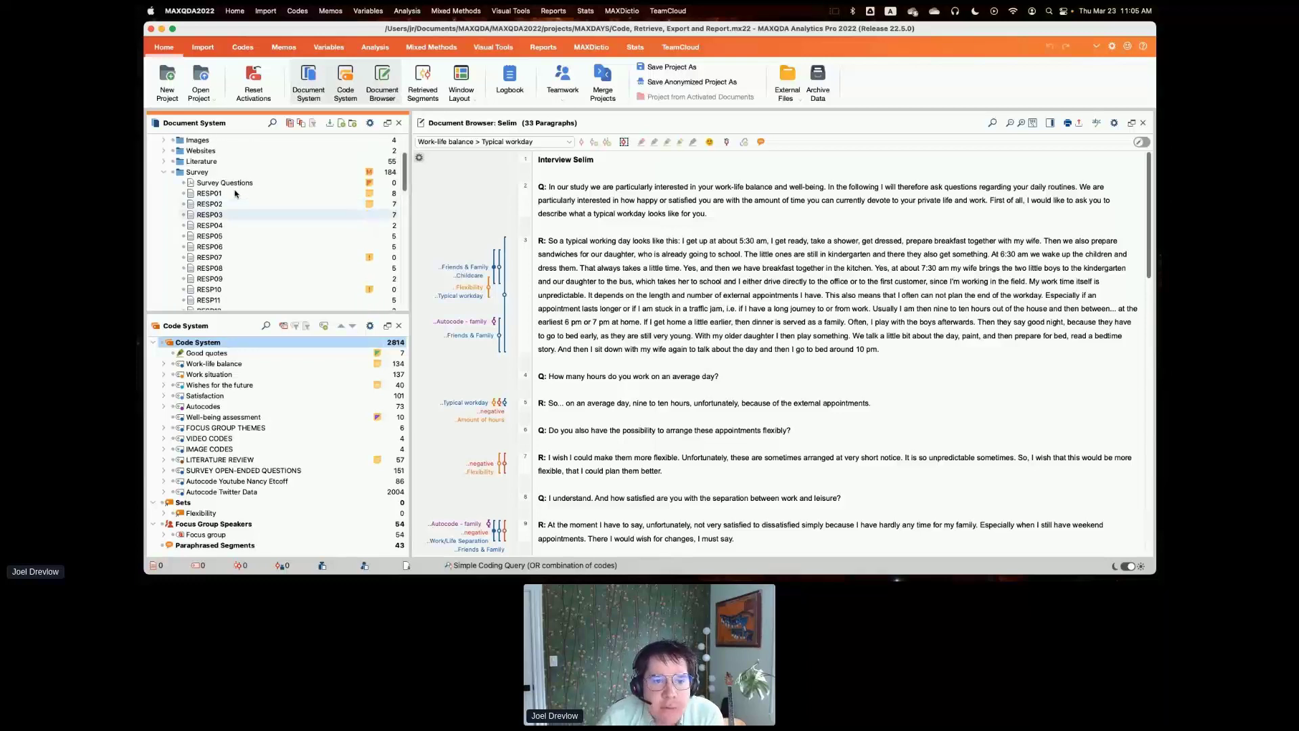
double_click(209, 193)
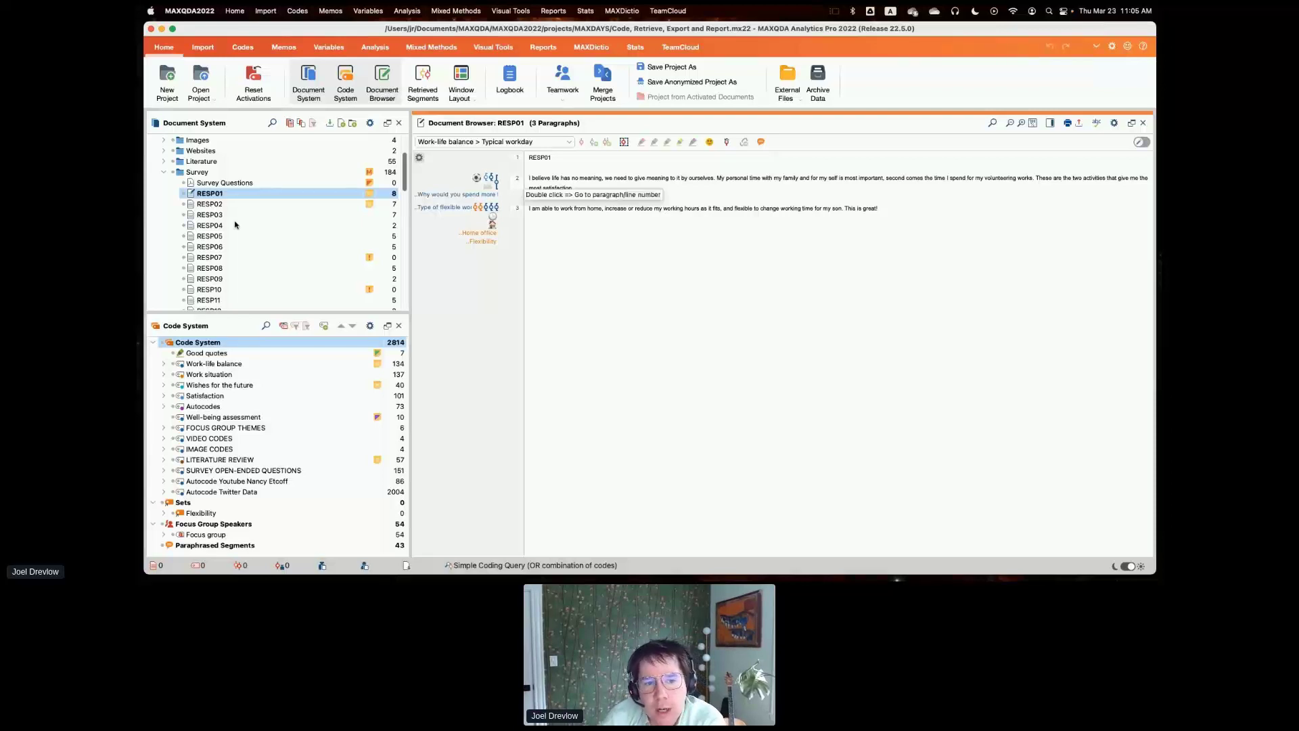
click(222, 205)
click(224, 215)
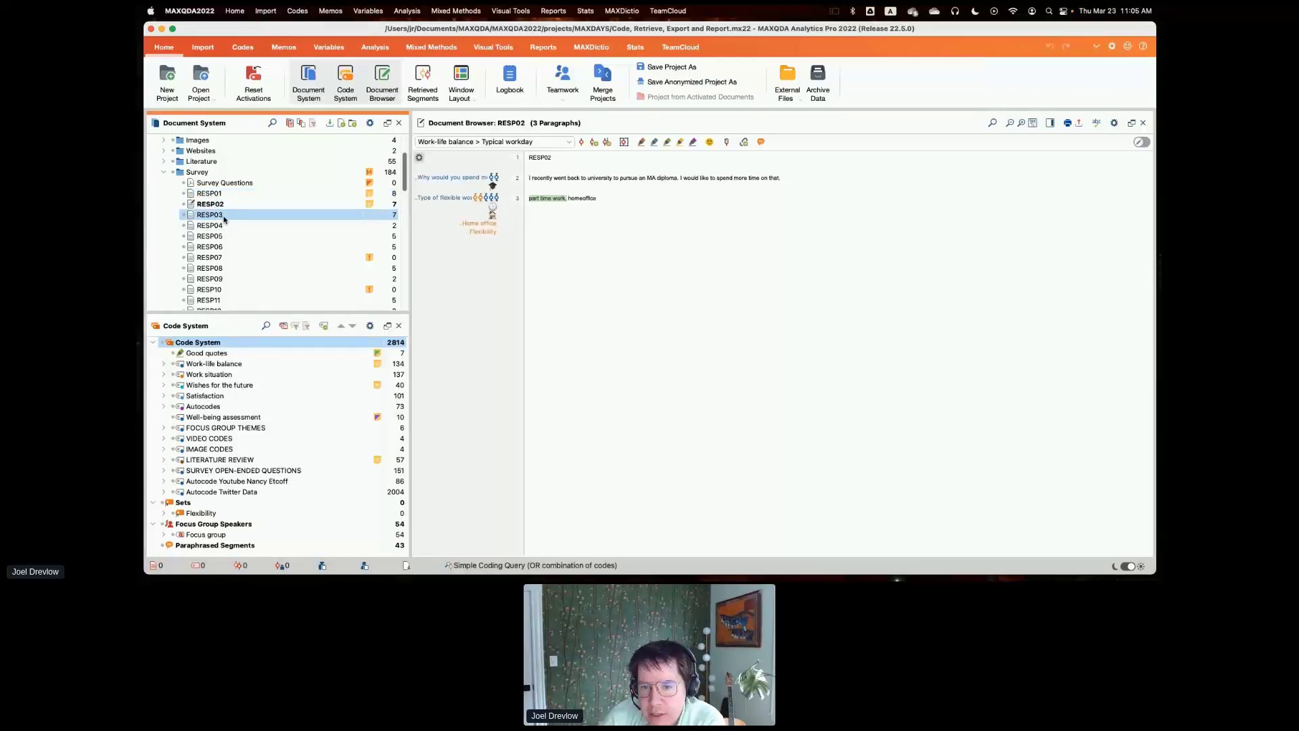
click(227, 226)
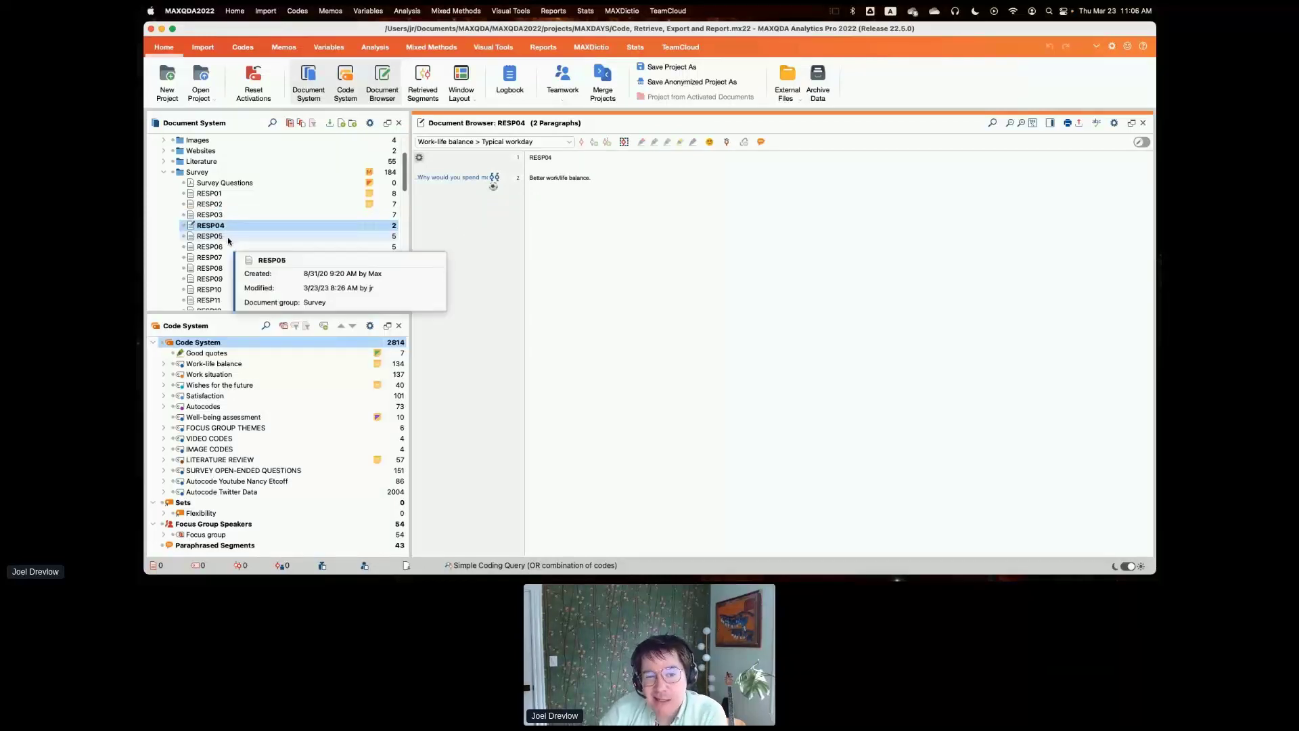
click(229, 236)
click(230, 248)
click(230, 257)
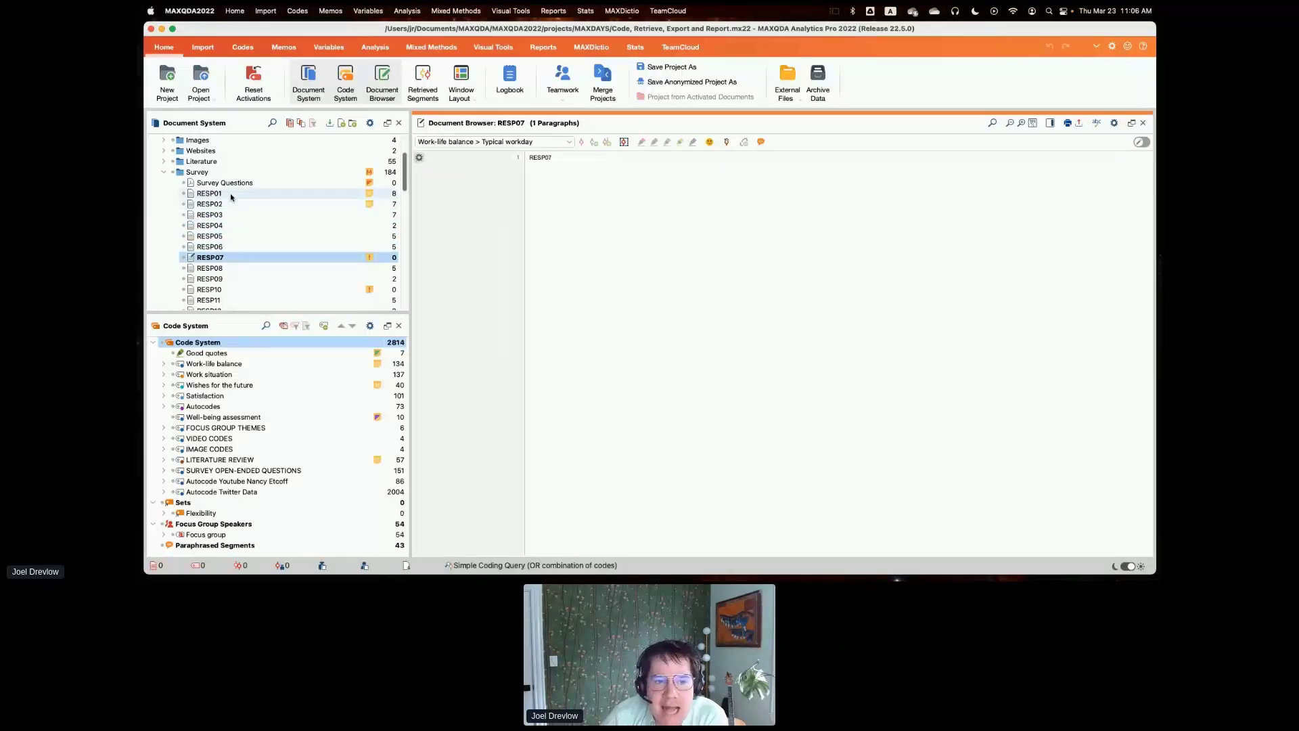
click(162, 172)
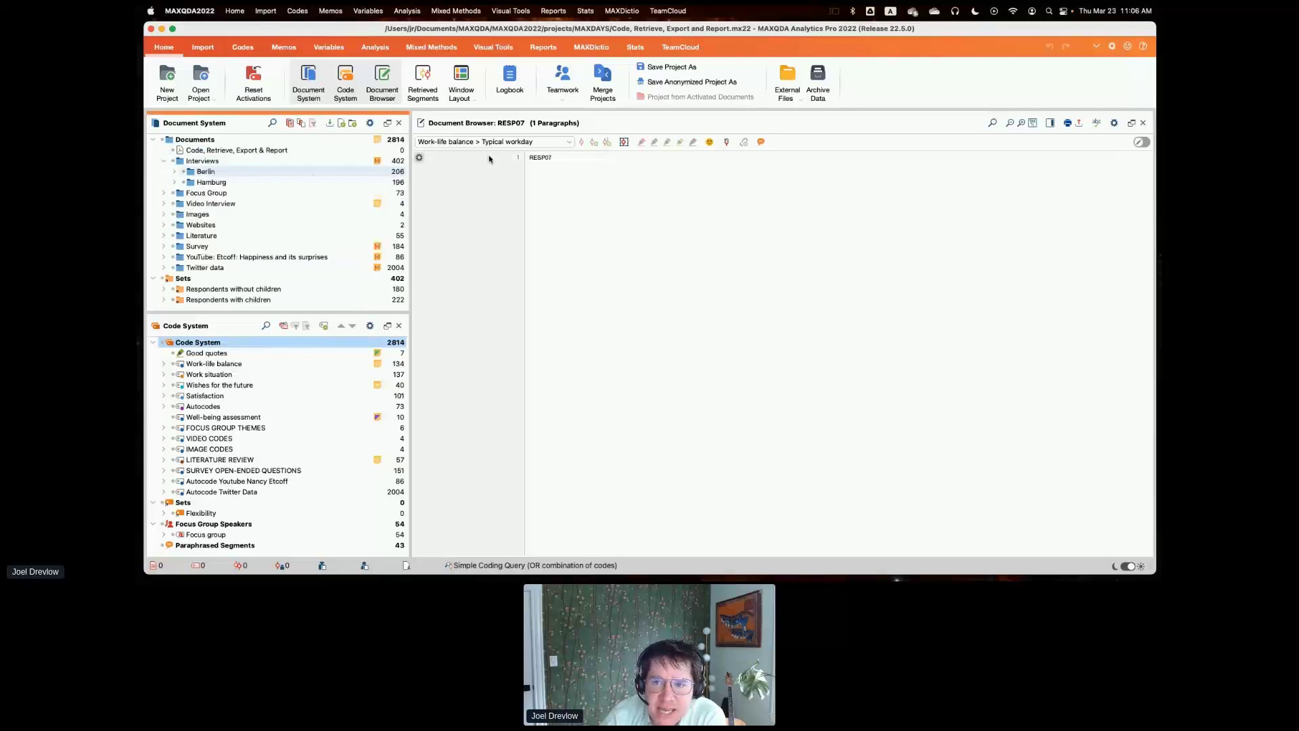
Start Analyze Tweets for the document Tweets 1 - 1000 in the Twitter data group
click(368, 48)
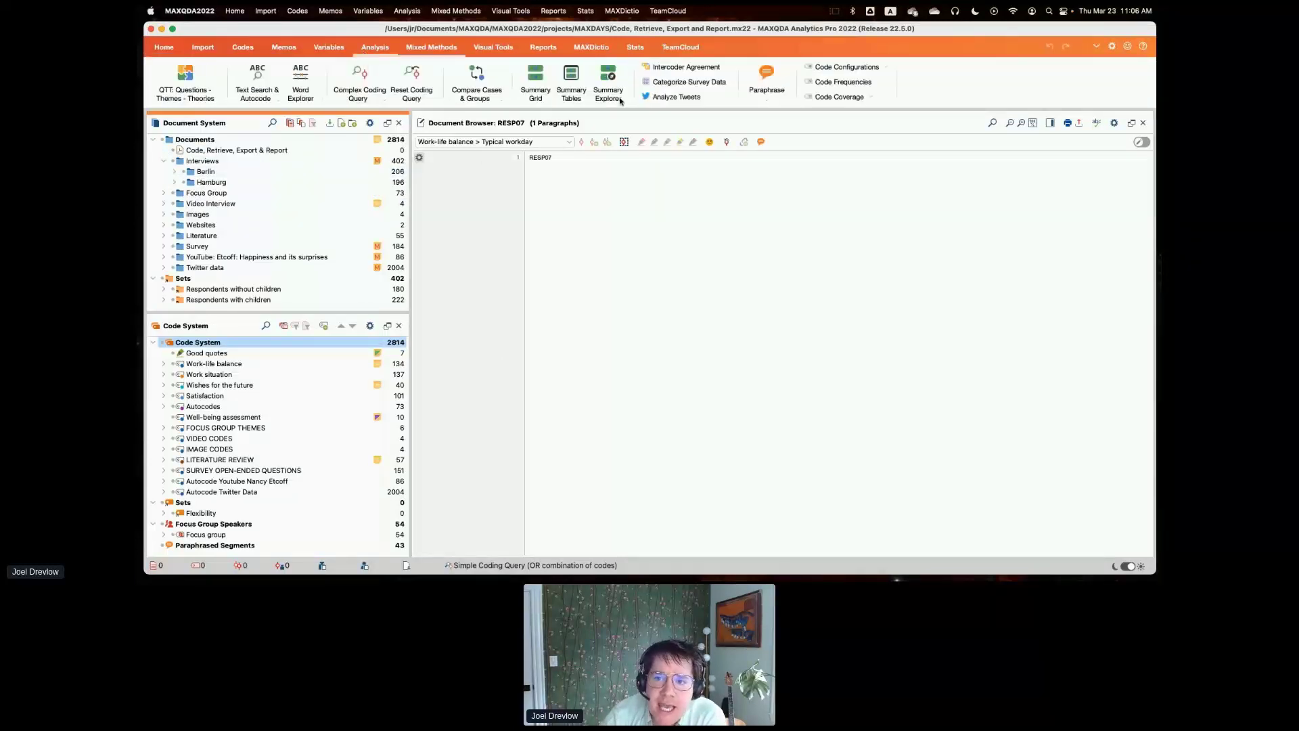
click(674, 97)
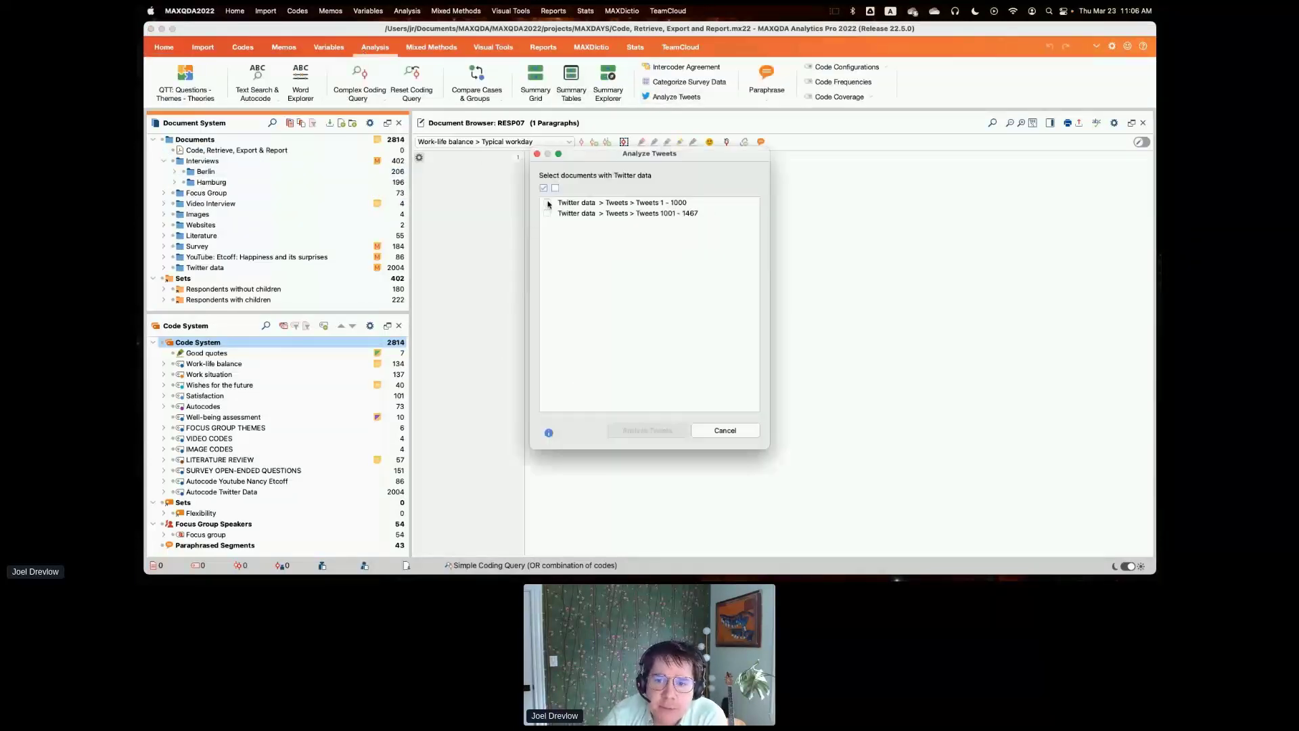
click(548, 202)
click(670, 435)
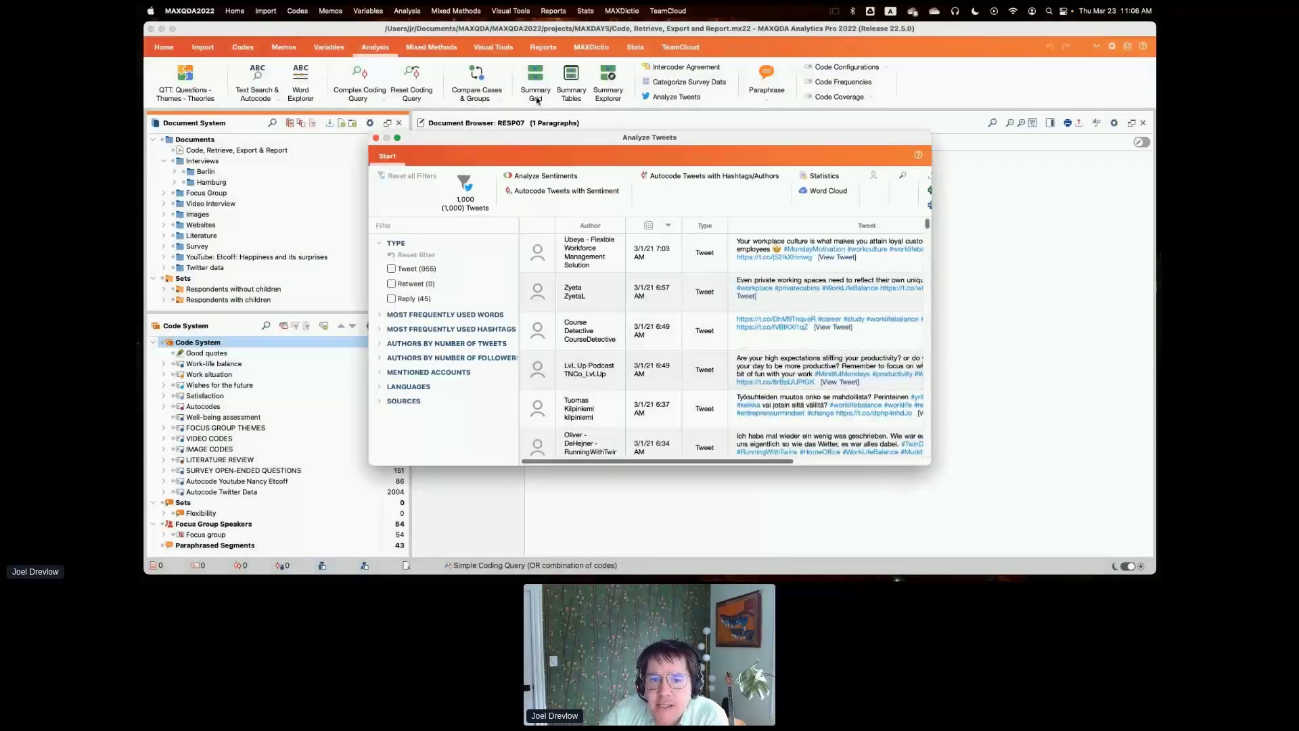
Enlarge the Analyze Tweets window, look through the list of tweets and close the window
drag(493, 142, 398, 82)
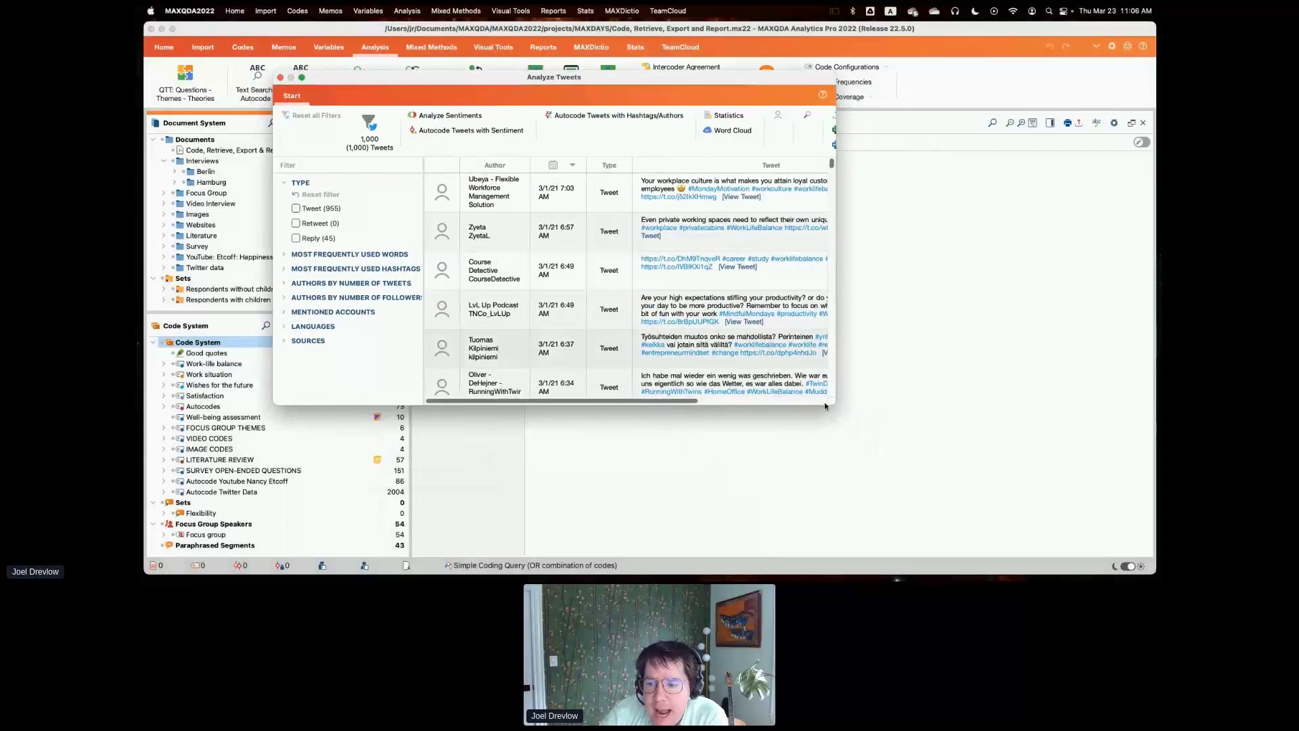
drag(830, 402, 1057, 513)
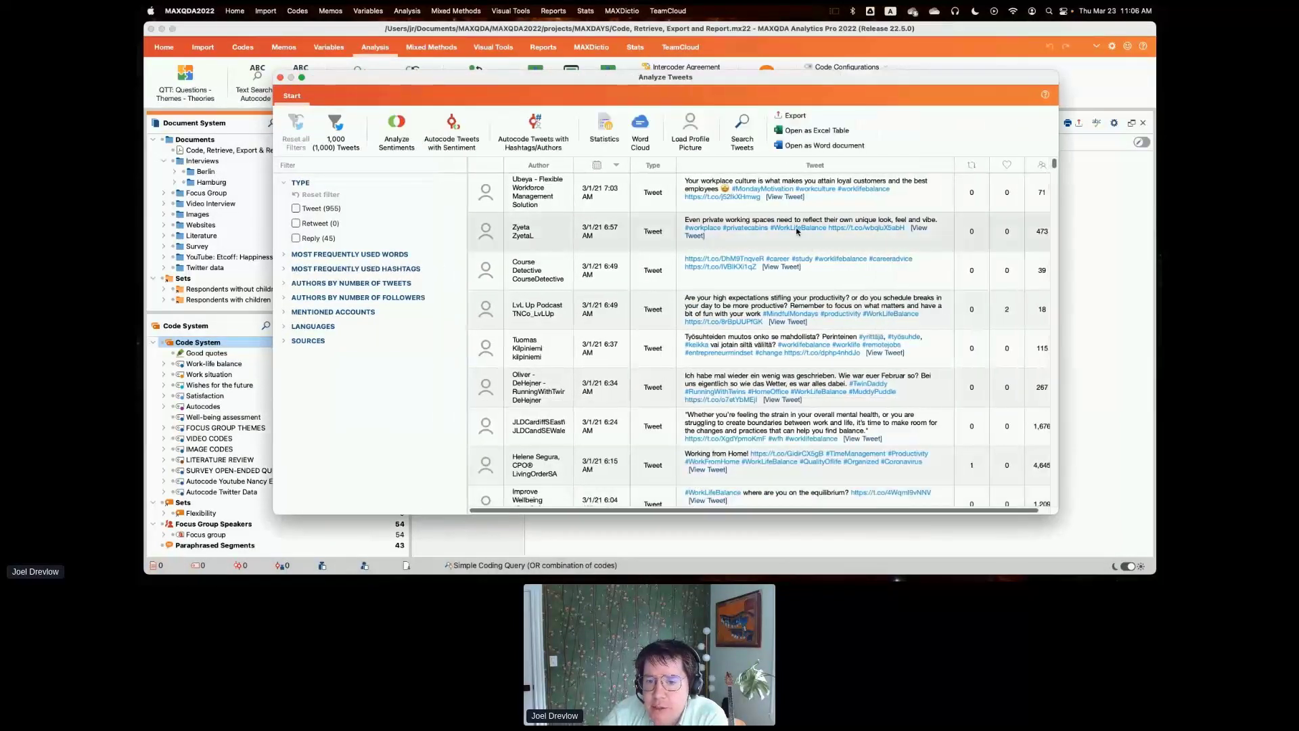
scroll(796, 231, down, 2)
scroll(797, 230, down, 3)
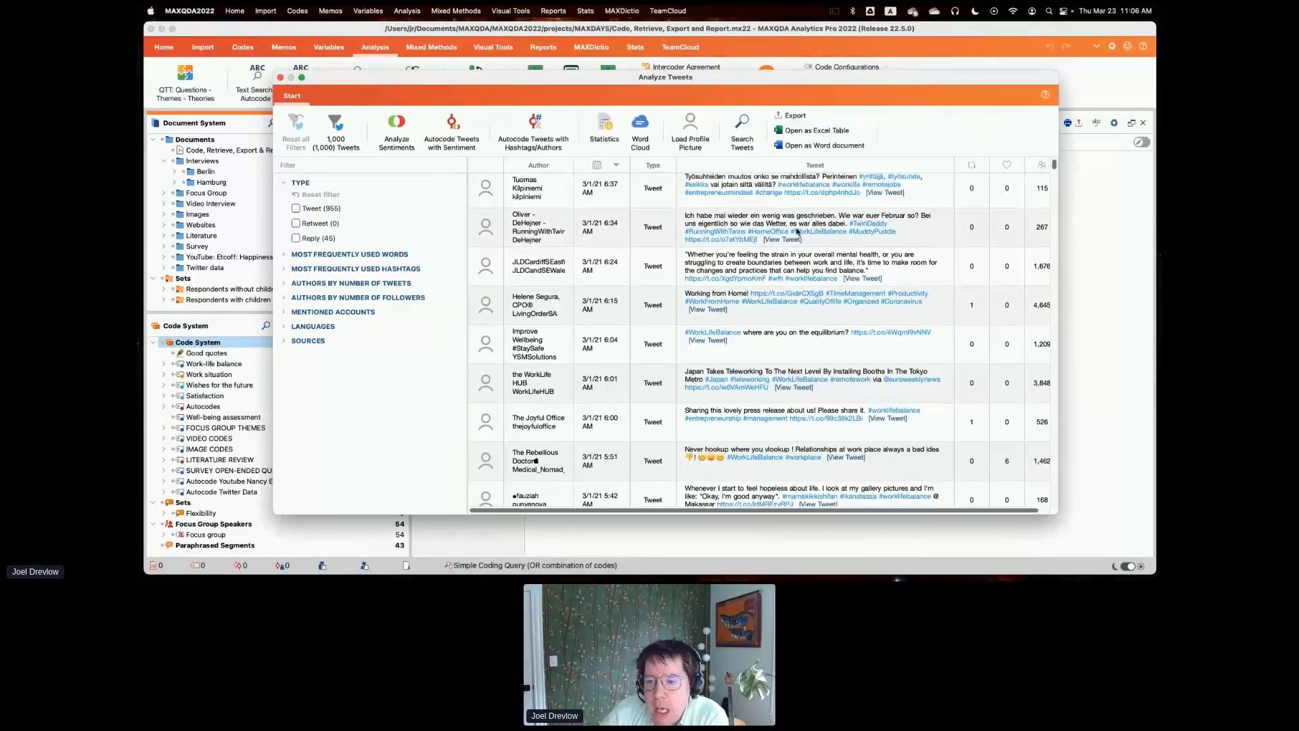
scroll(796, 230, up, 3)
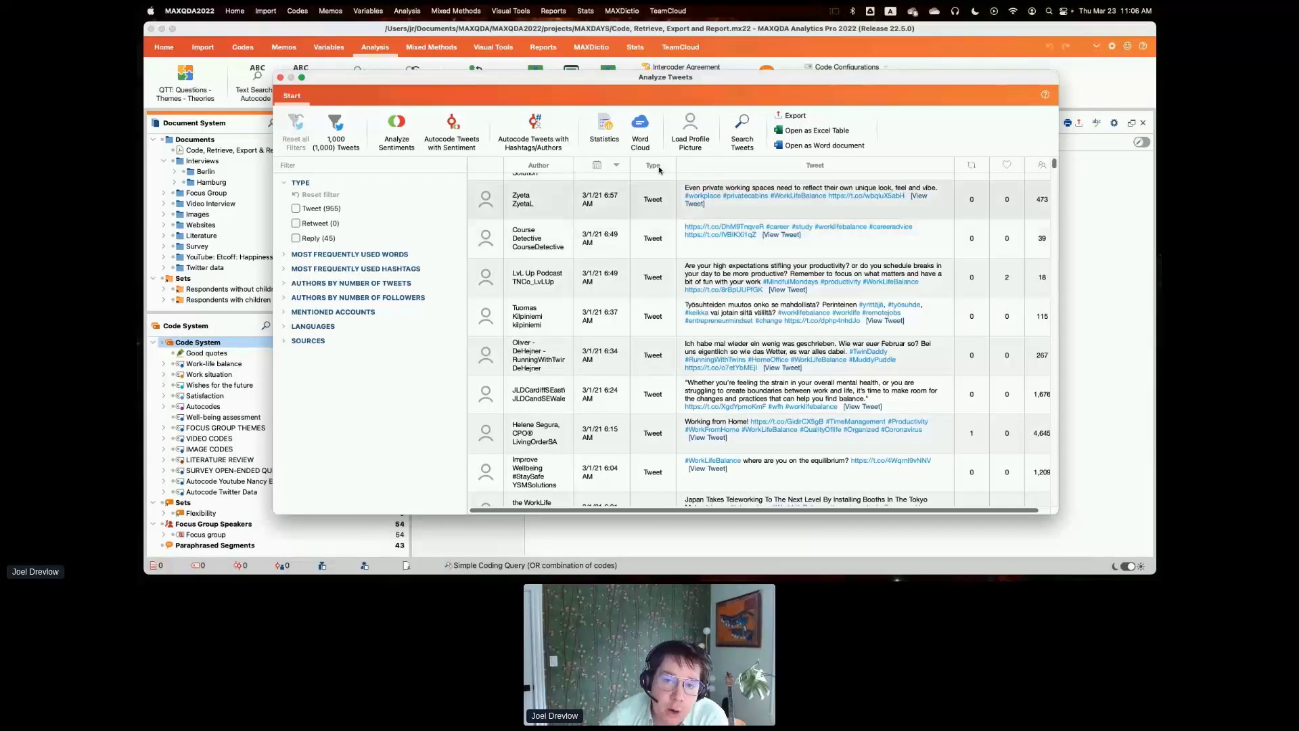
drag(567, 83, 551, 63)
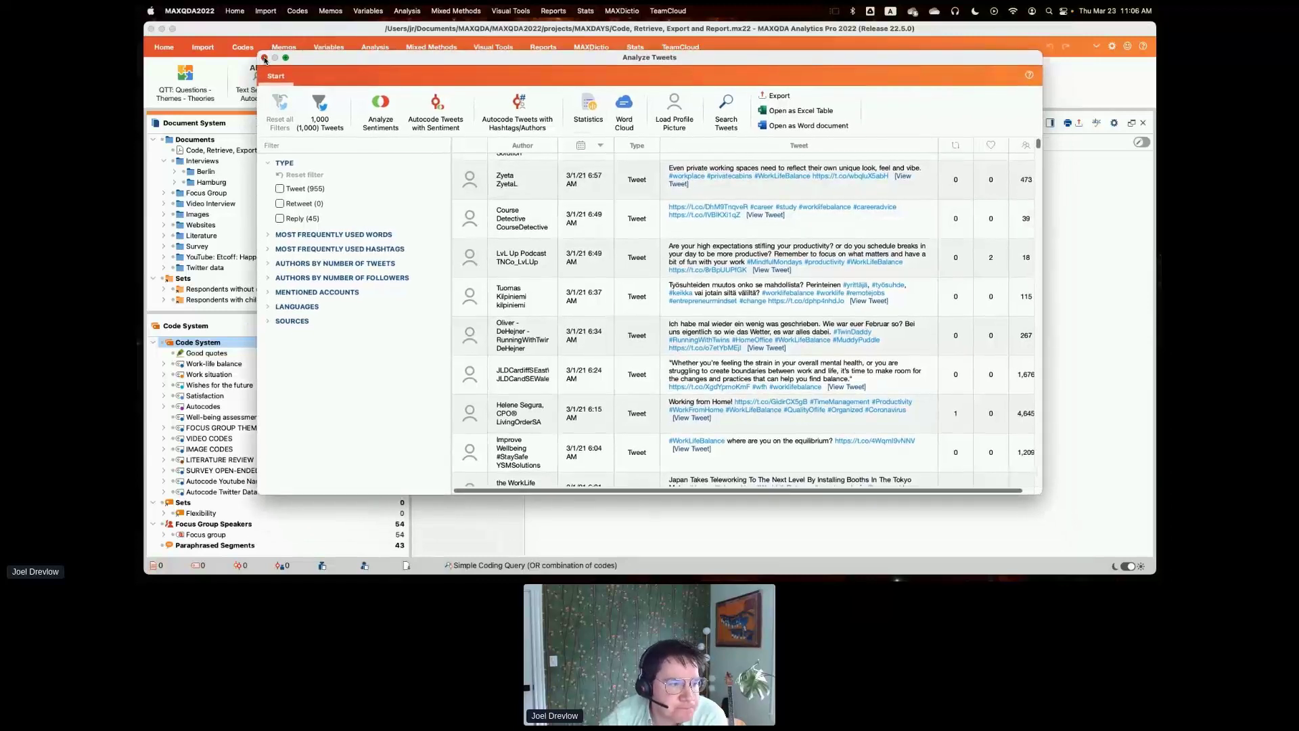
click(264, 58)
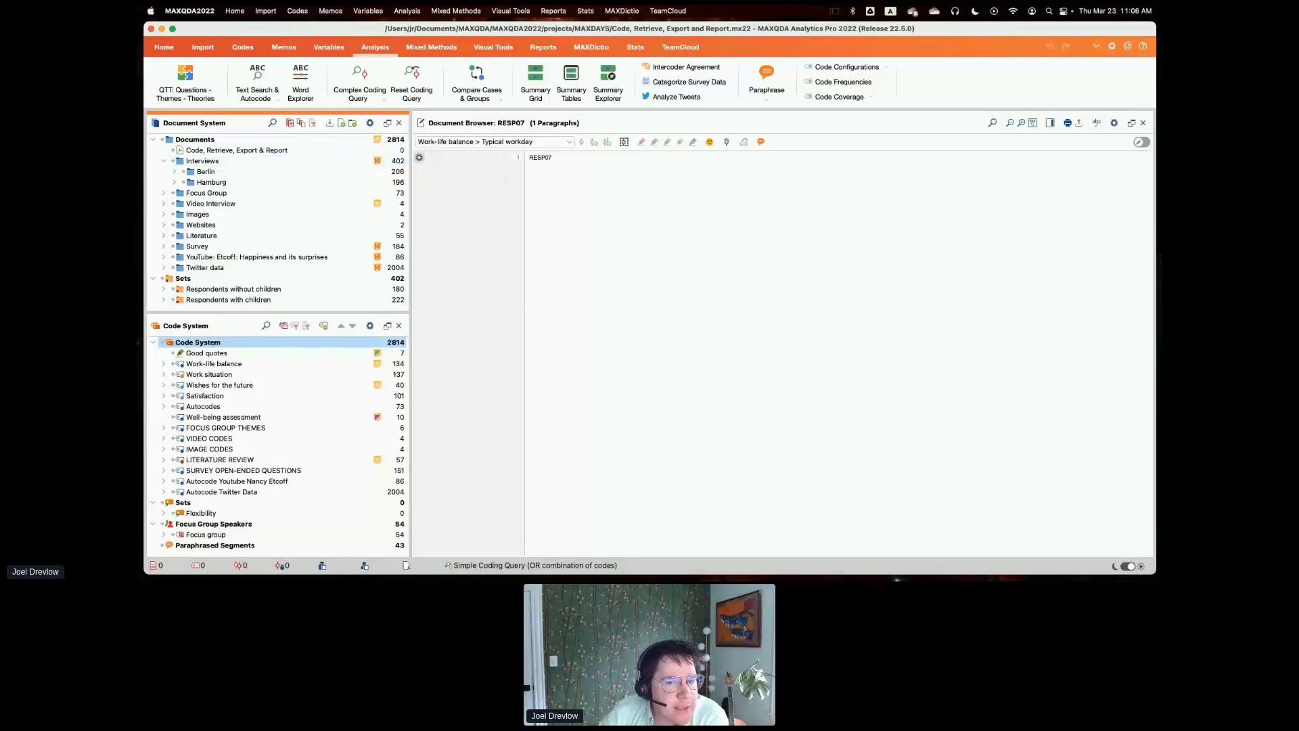
Open the Code, Retrieve, Export & Report document and go to its Coding Tools slide
double_click(255, 150)
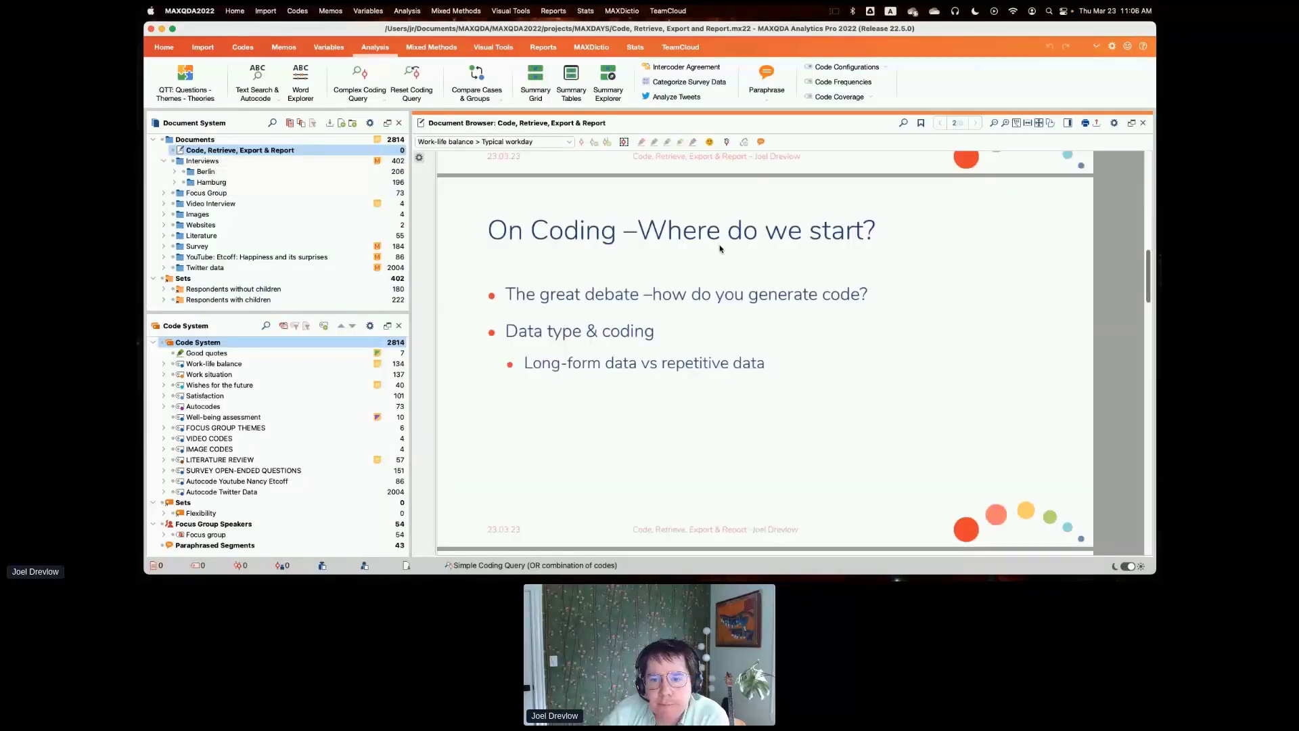
scroll(721, 249, down, 10)
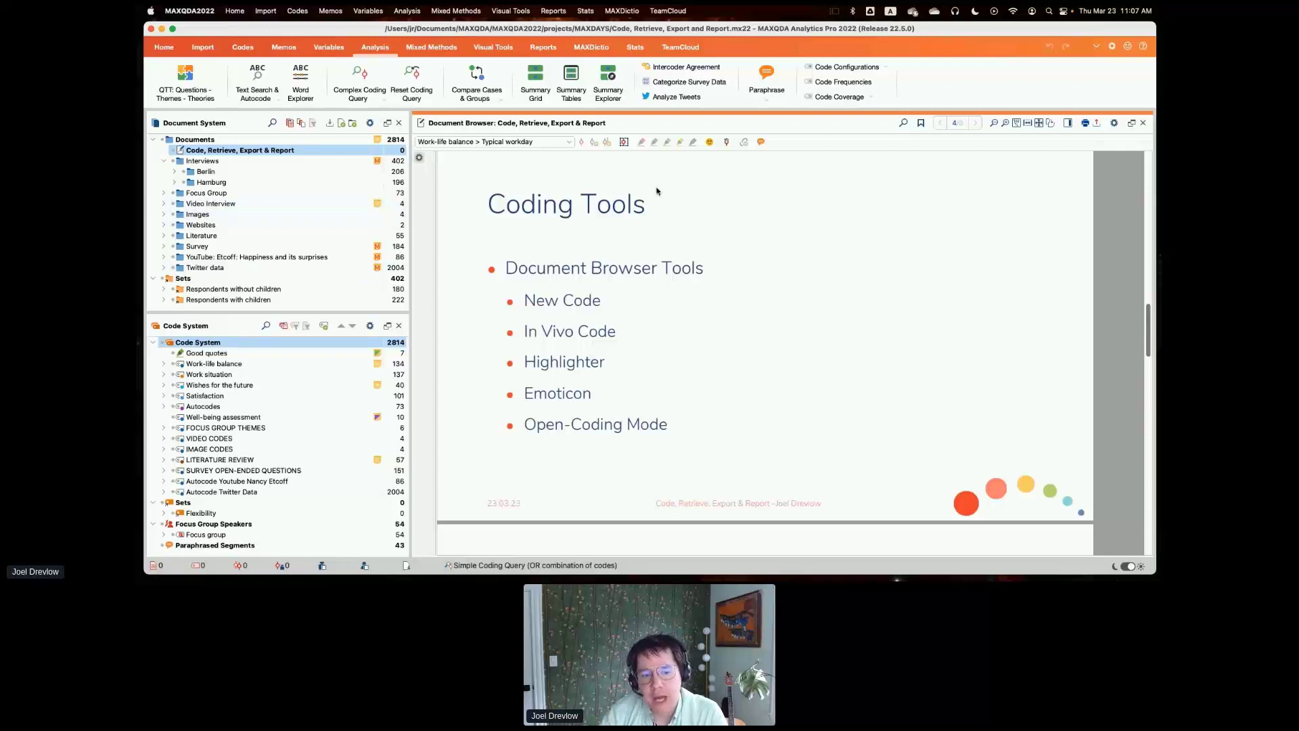
Display the Retrieved Segments window beneath the document and close it again
click(181, 49)
click(423, 80)
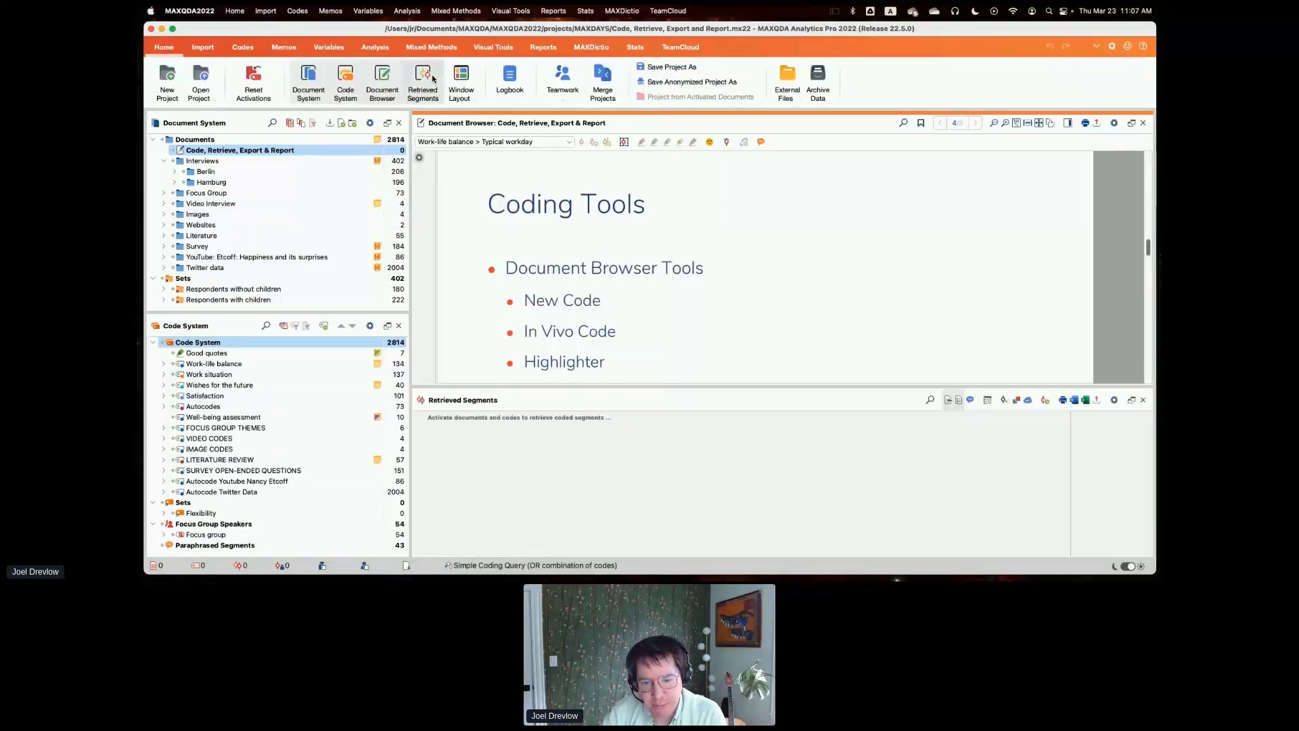
click(1143, 400)
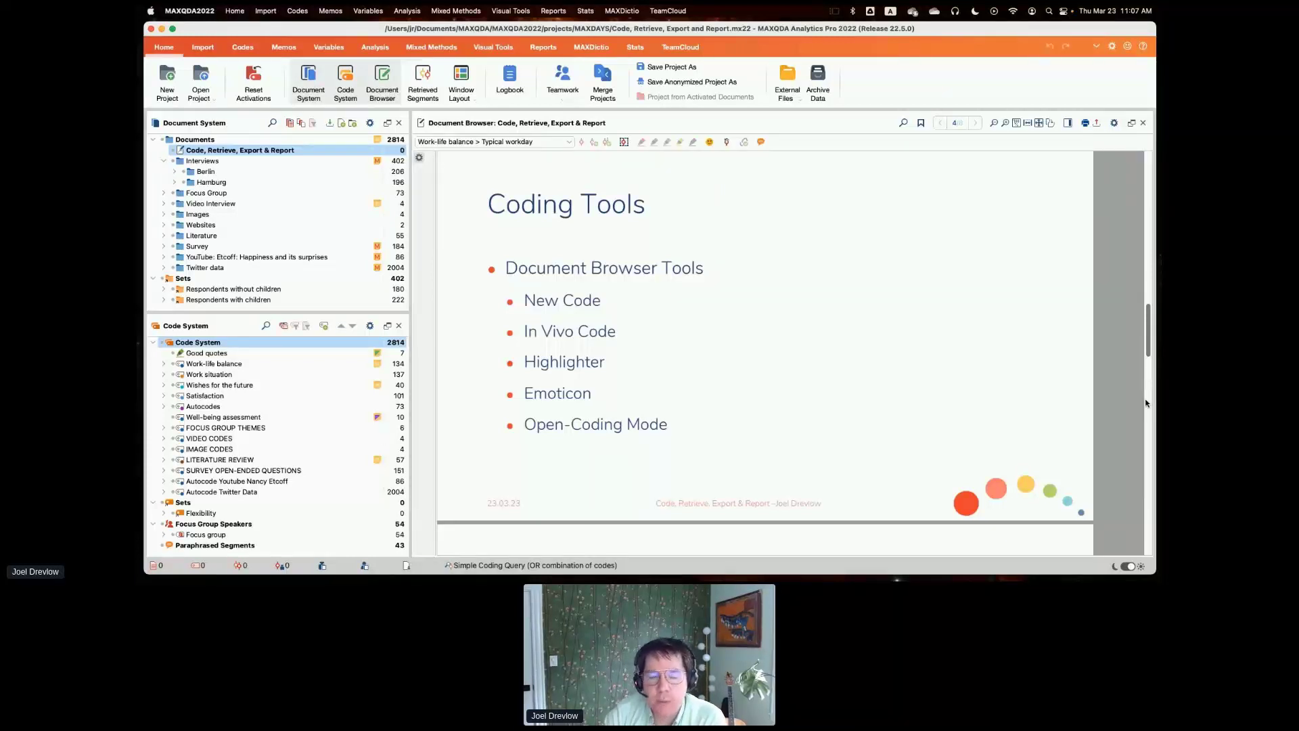
Expand the Berlin interview group and open its second interview in the Document Browser
click(174, 172)
double_click(245, 196)
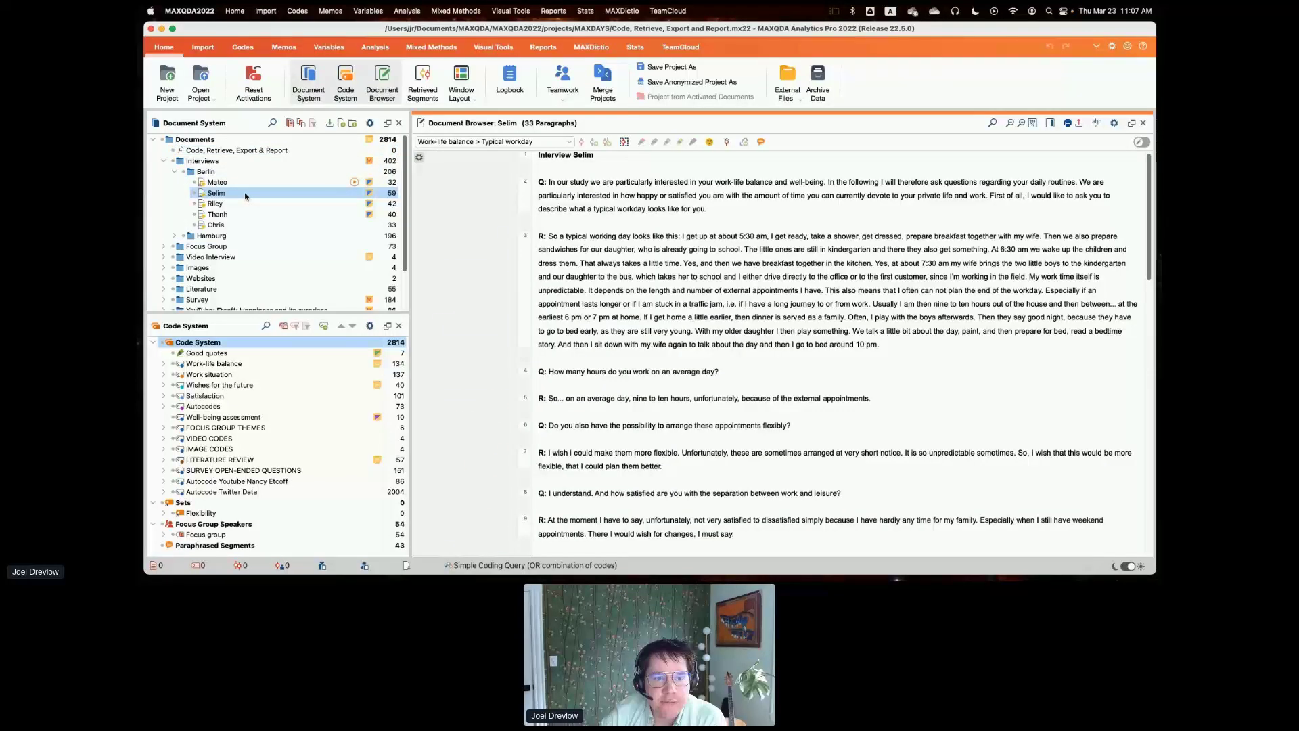
scroll(702, 304, down, 1)
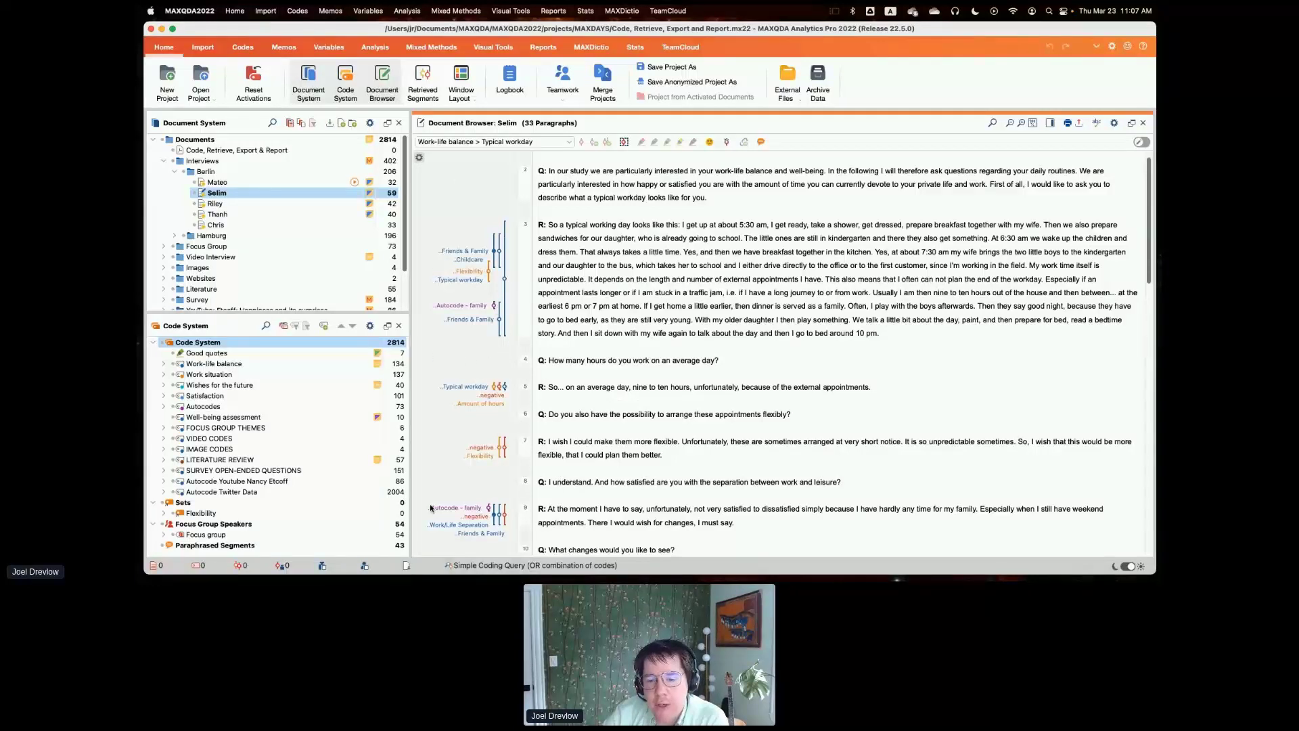
Examine the display options for the coding stripes, including the code color filter, and leave them without applying changes
click(420, 158)
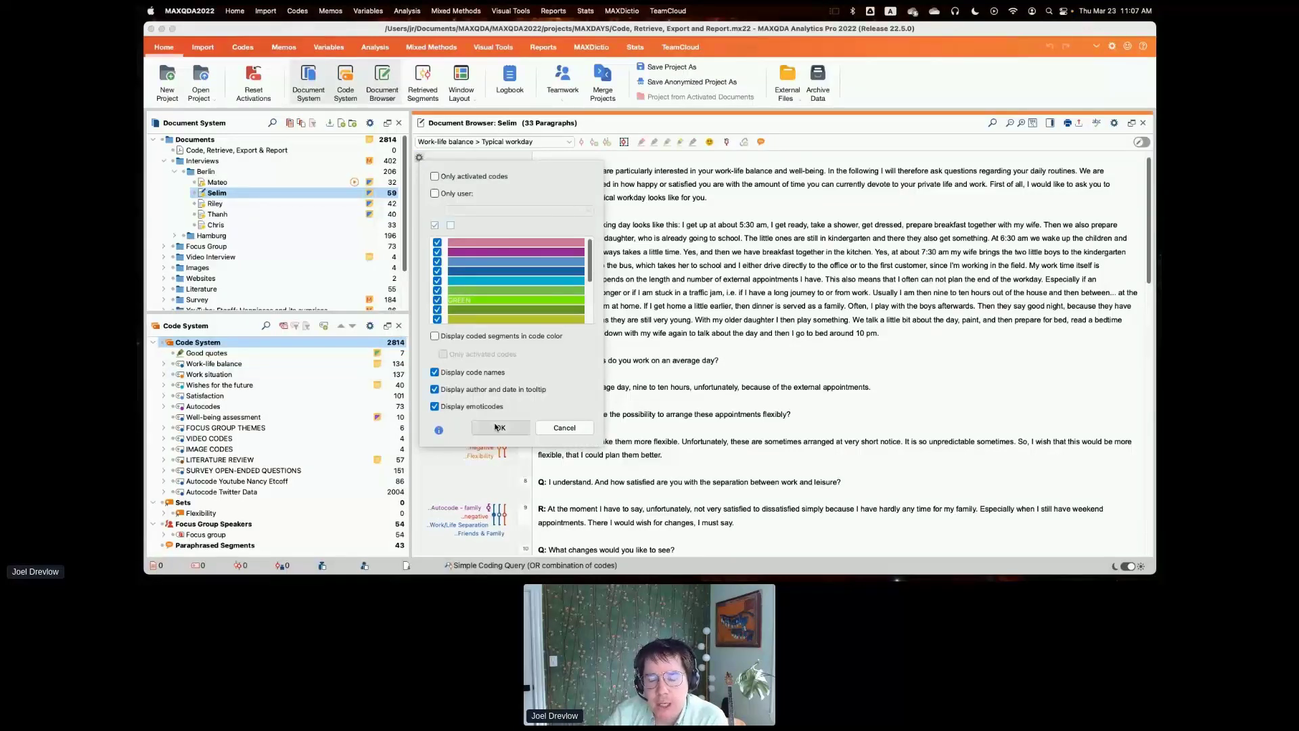
mouse_move(588, 273)
mouse_down()
mouse_move(590, 306)
mouse_move(590, 267)
mouse_up()
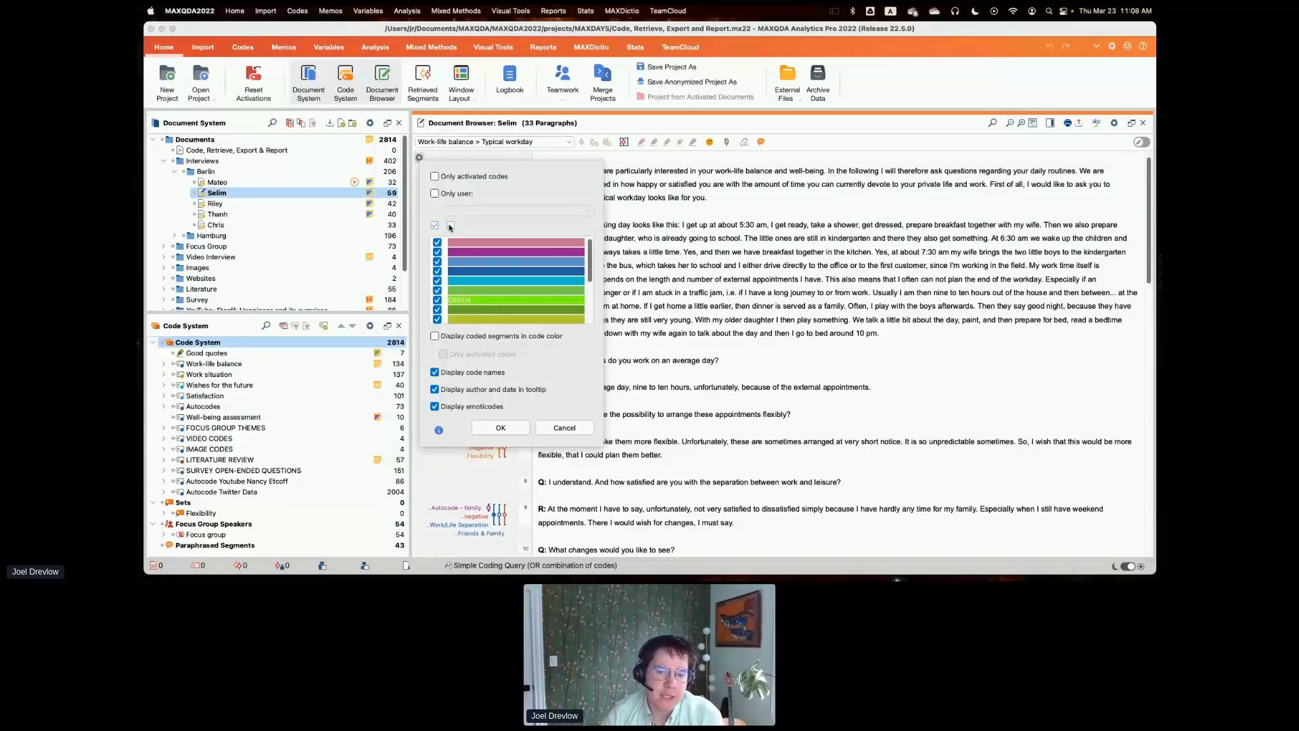
click(564, 428)
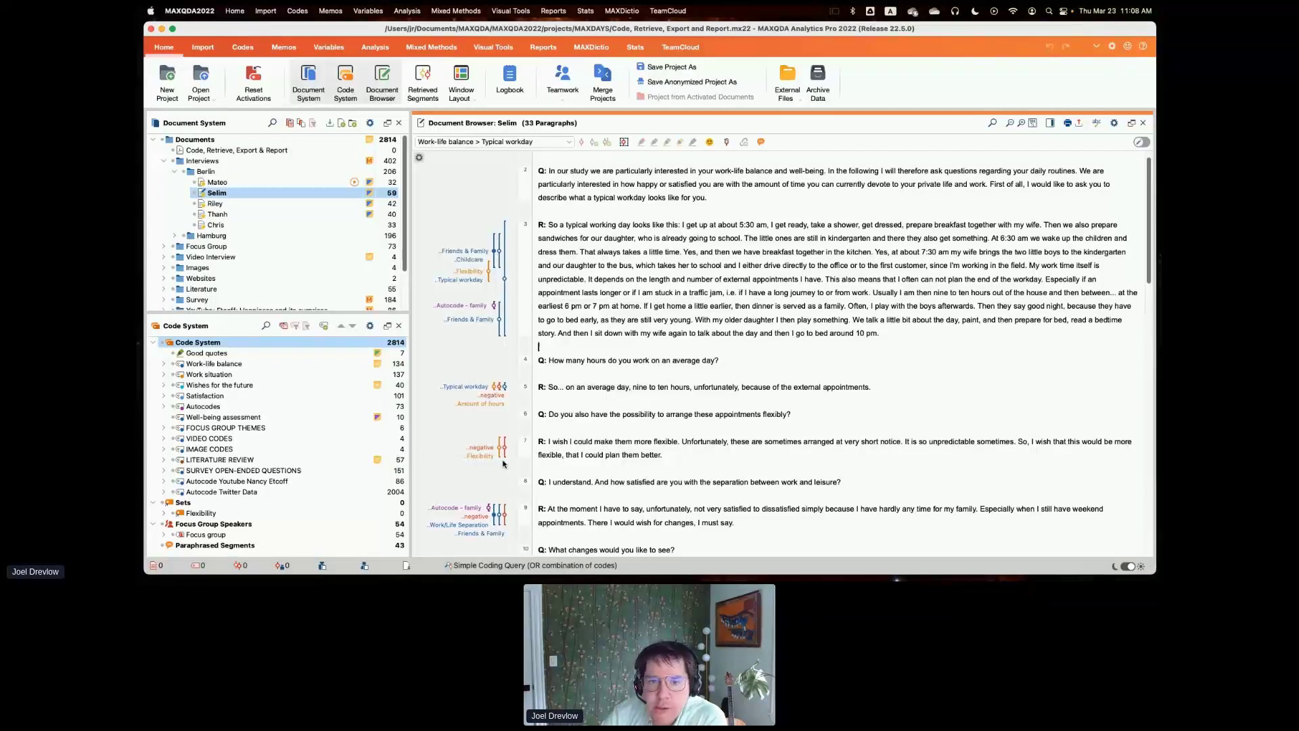
Show the sidebar with memos and comments beside the interview text and review which items it can display
click(1050, 123)
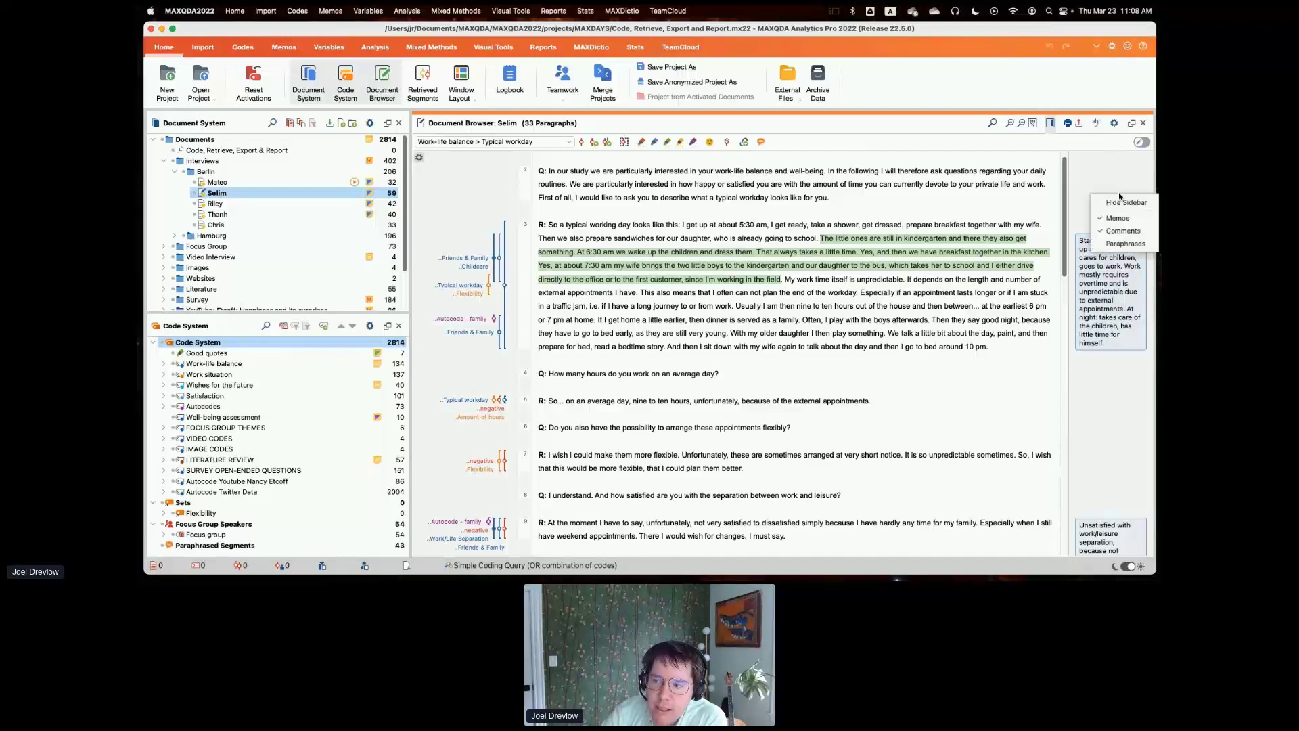
right_click(1119, 192)
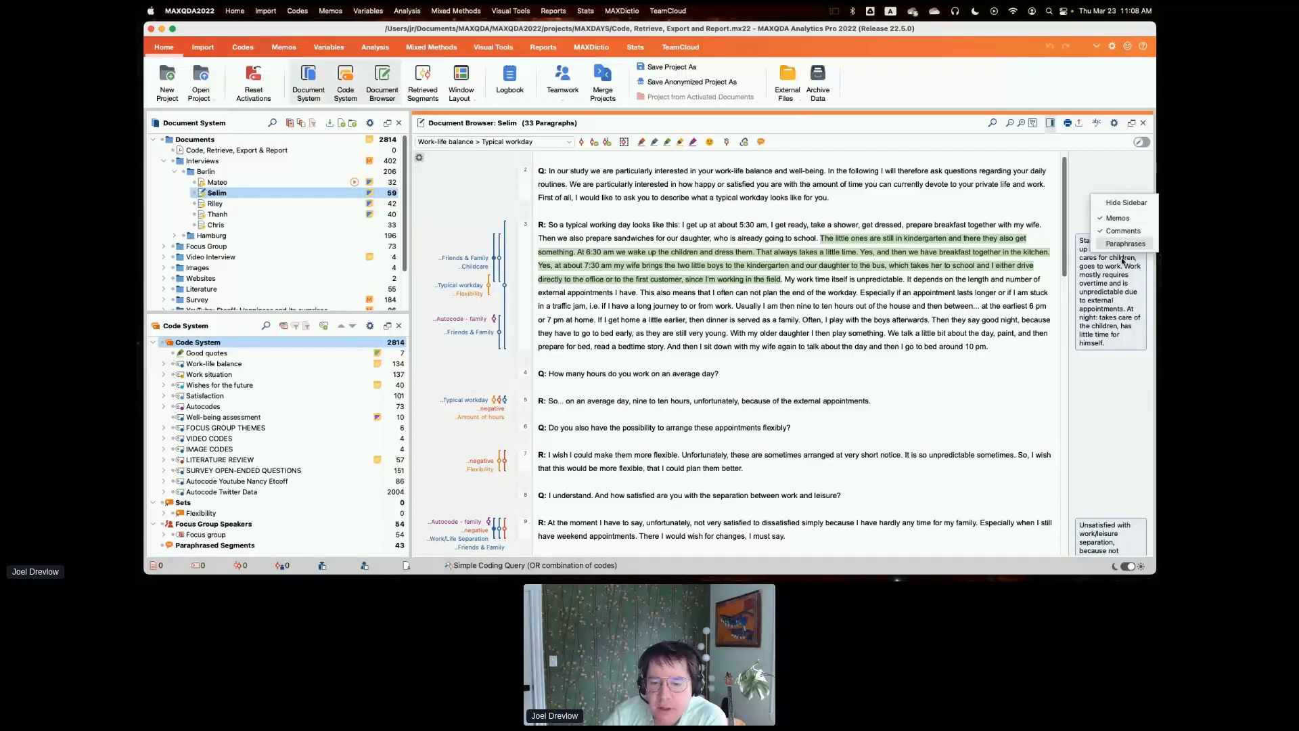
click(1097, 174)
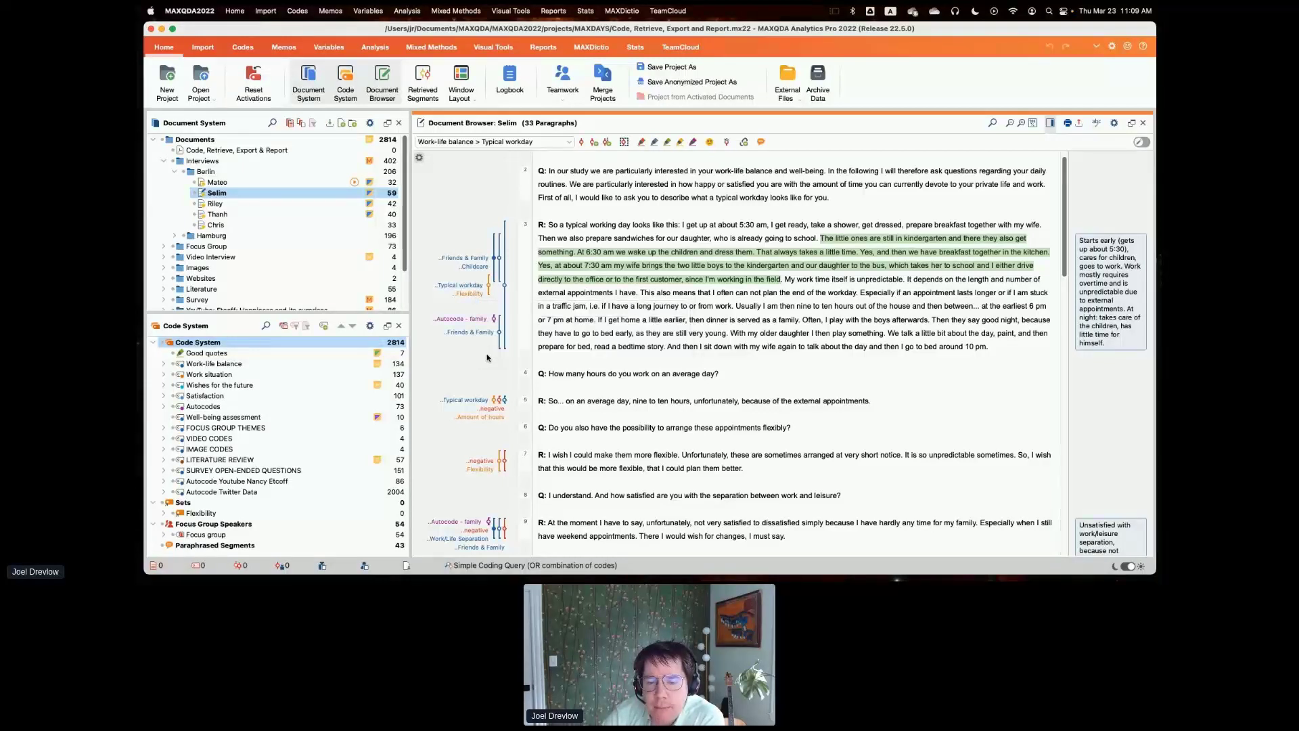
Select the passage from "Yes, and then we have breakfast" to "since I'm working in the field." and expand the Work-life balance code
click(1001, 351)
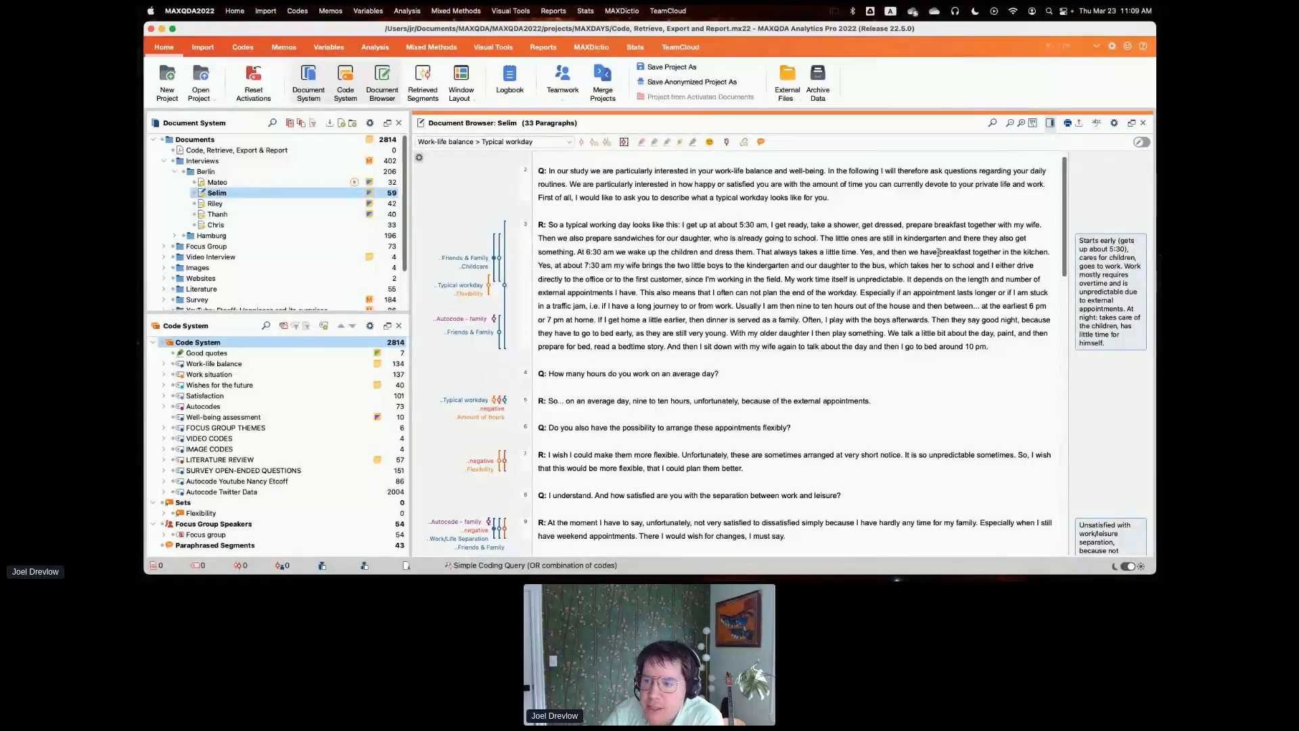
drag(938, 252, 972, 252)
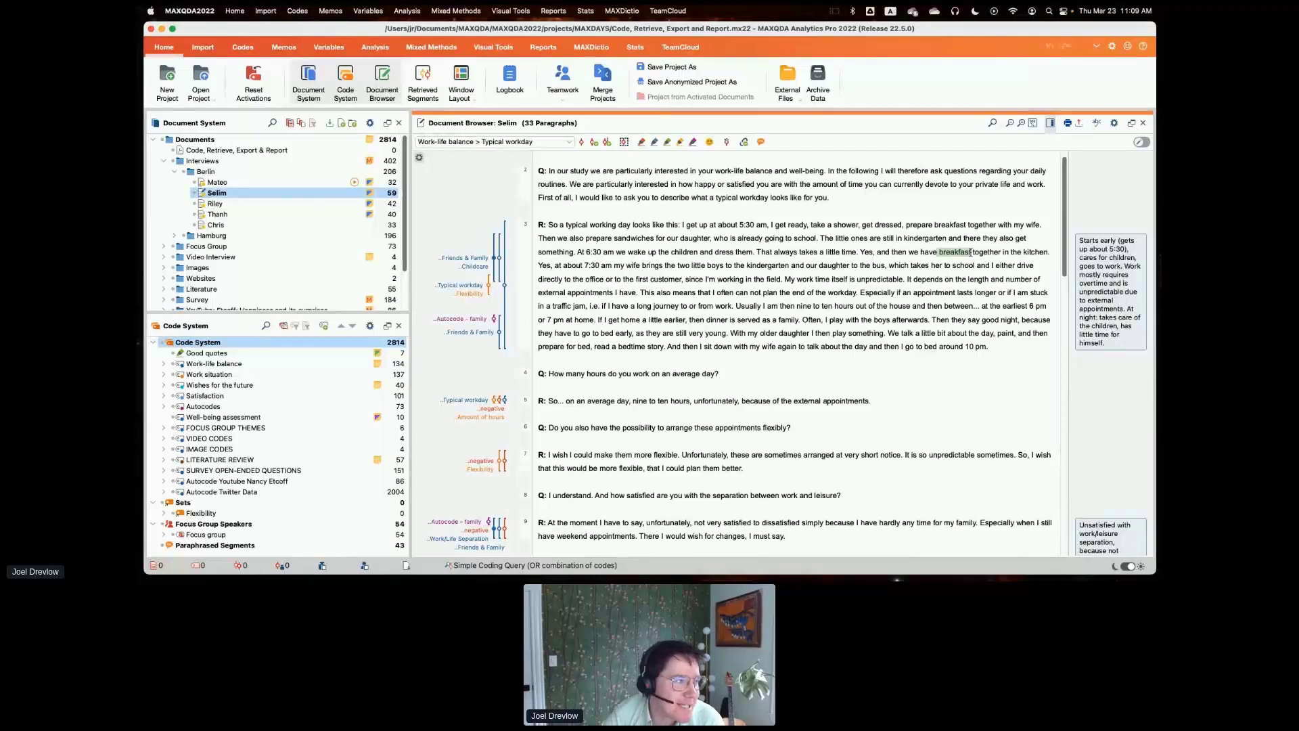
click(944, 252)
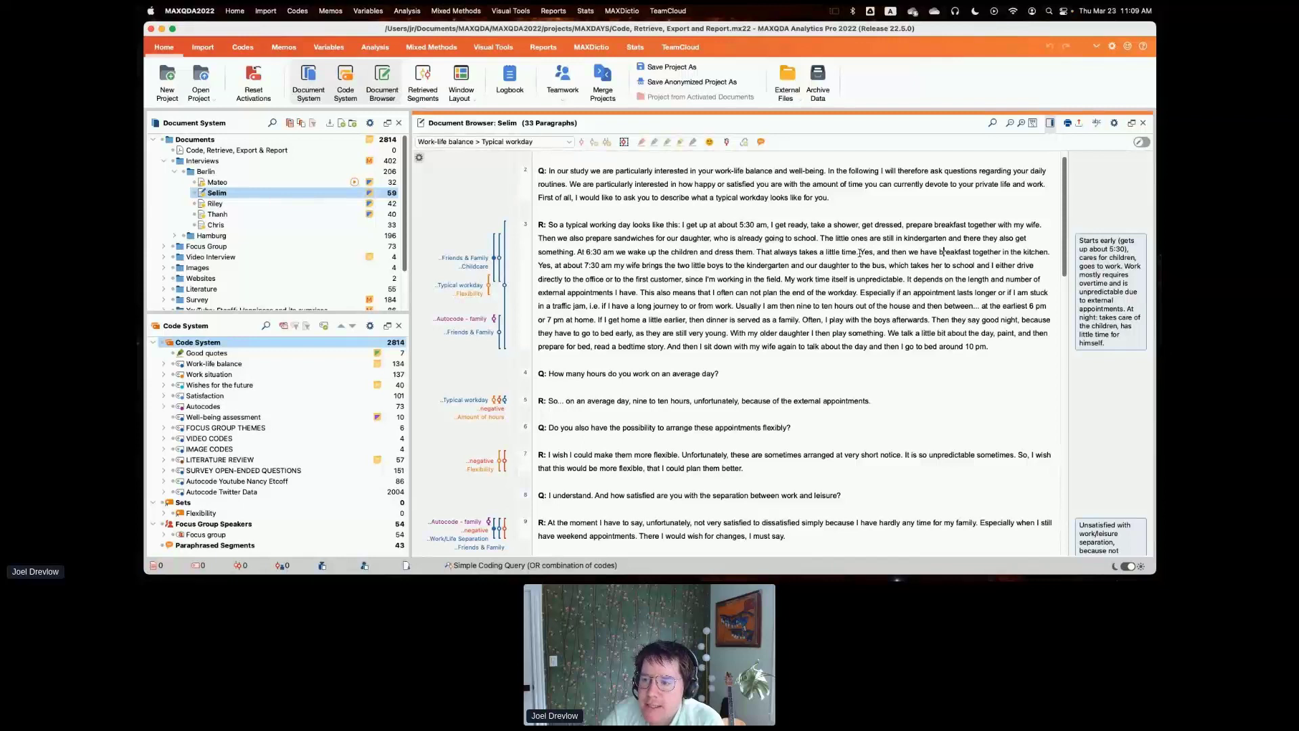
drag(860, 252, 875, 258)
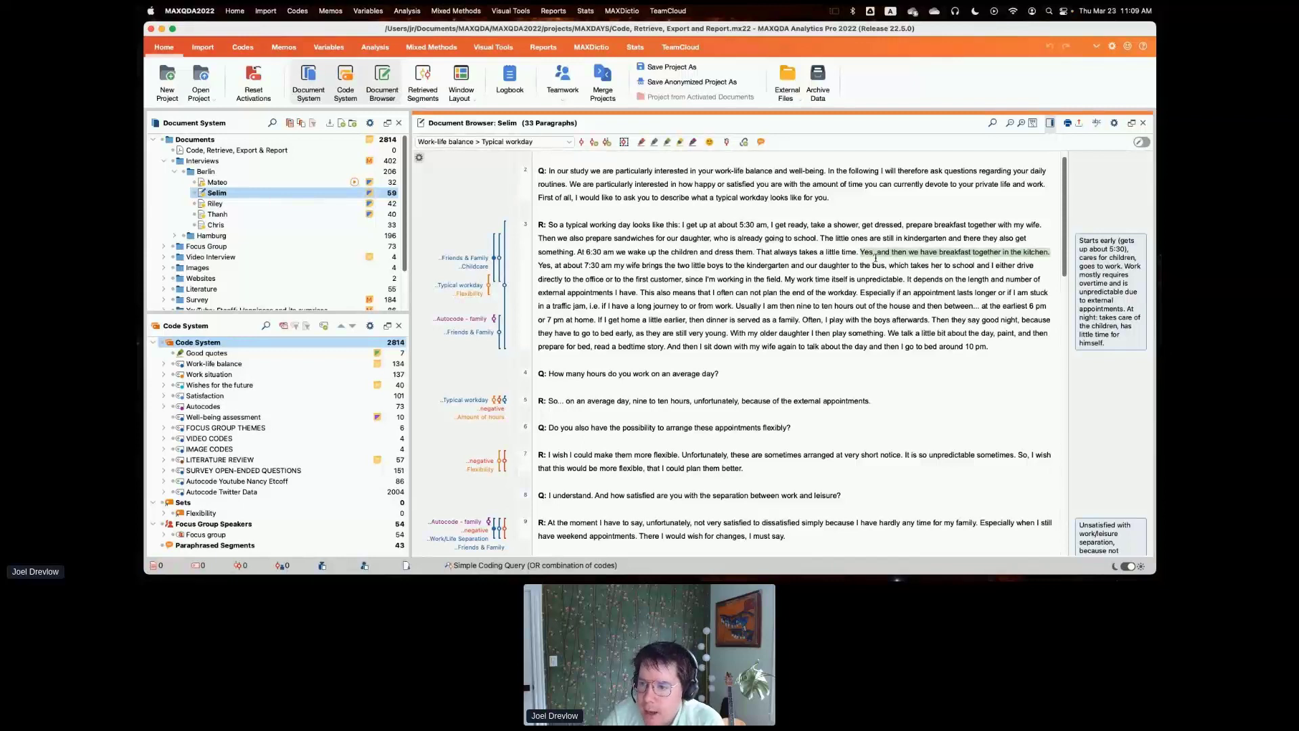
drag(737, 262, 783, 281)
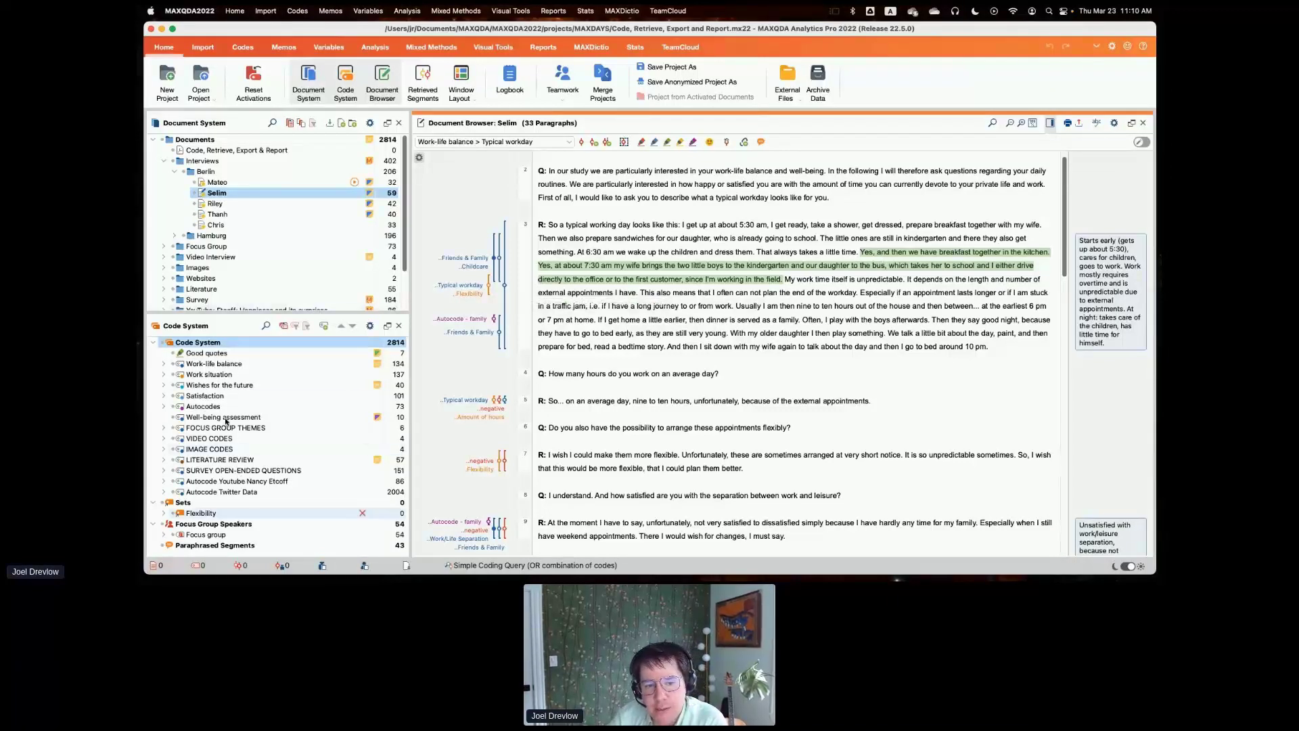
click(163, 365)
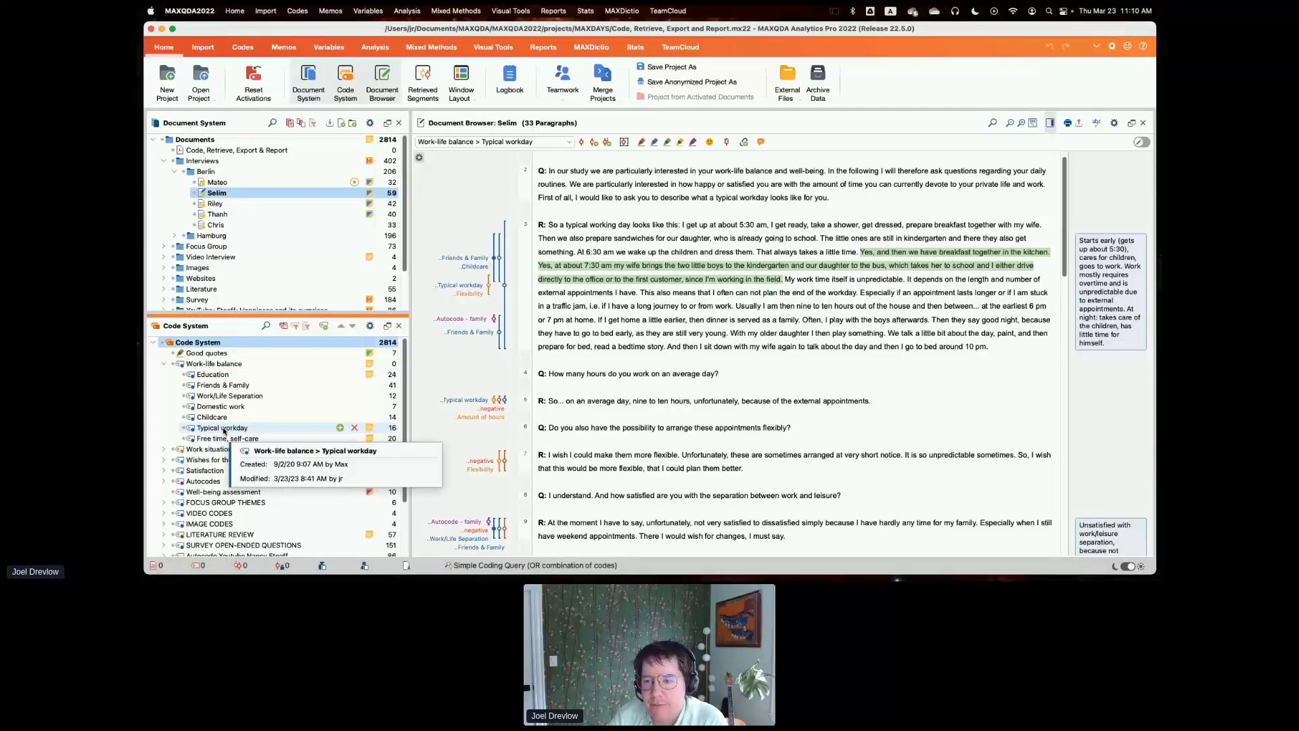
Start a new code for the selected passage, name it Breakfast and give it the light blue color
right_click(900, 256)
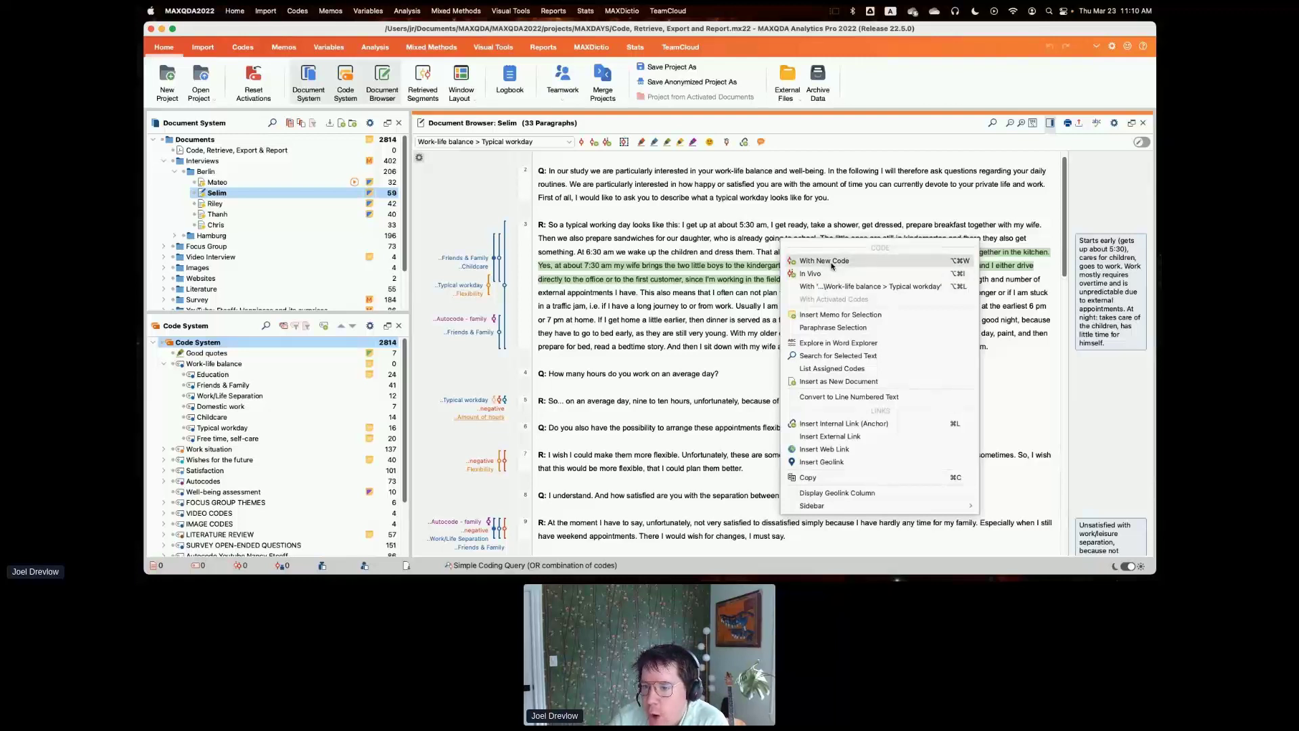
click(831, 266)
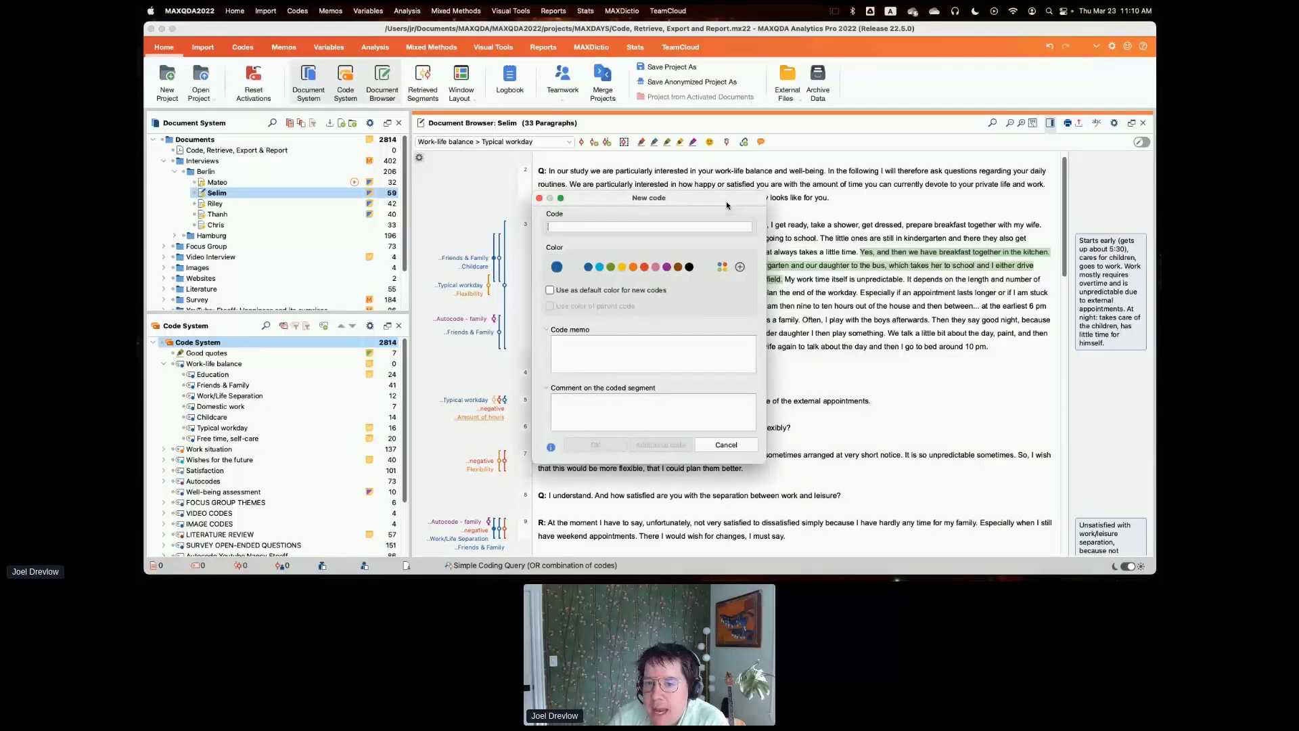
drag(739, 194, 750, 187)
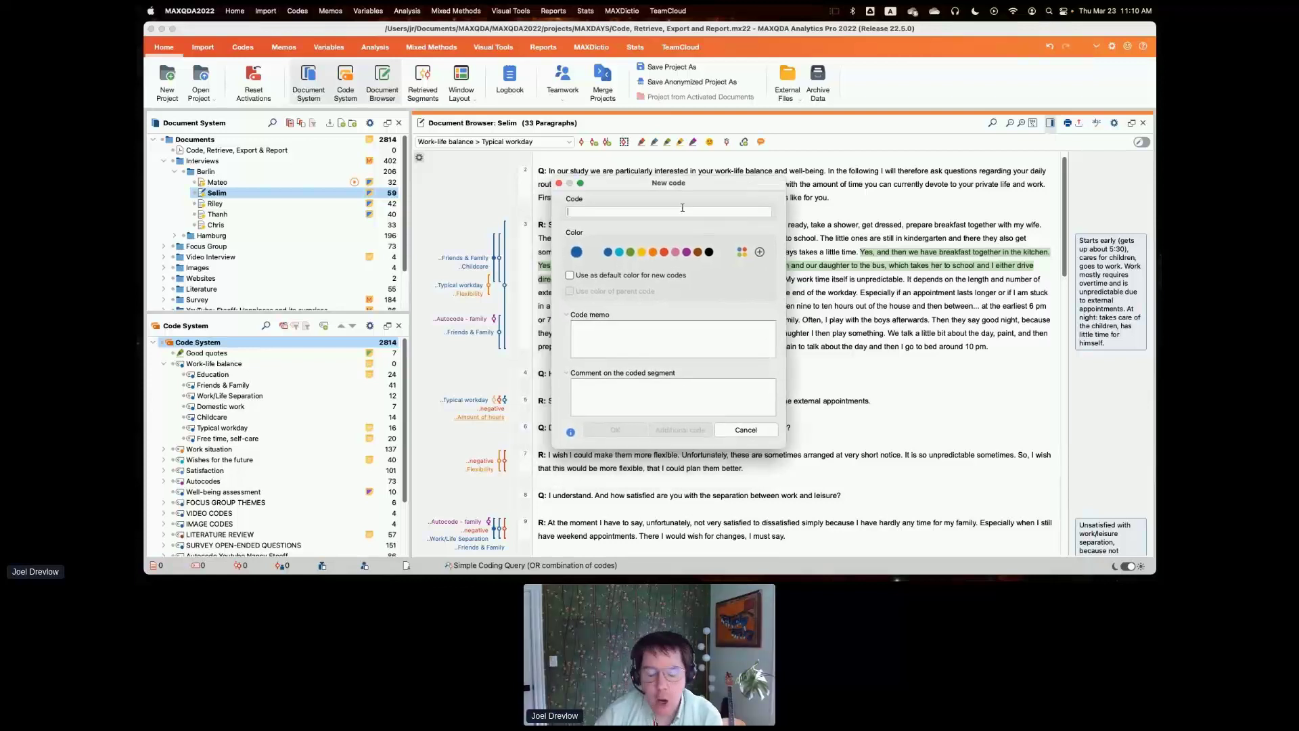
text(B)
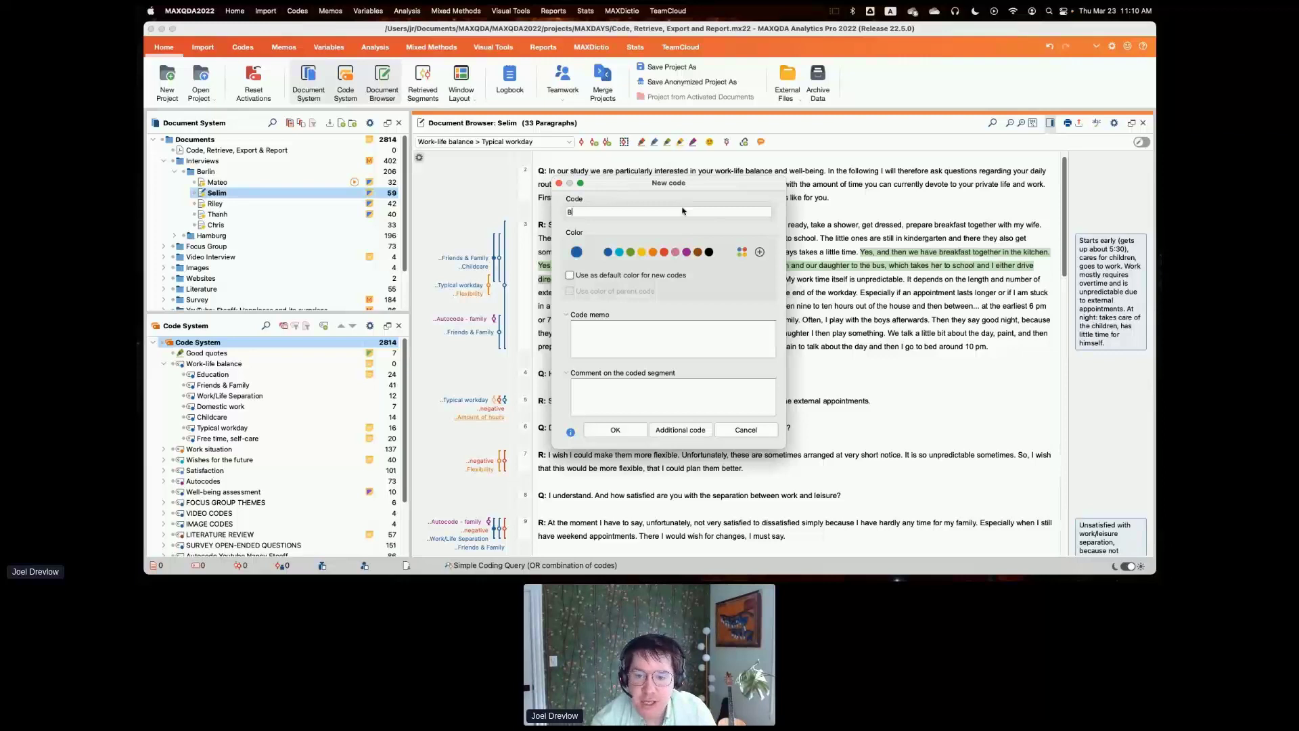
text(reakfast)
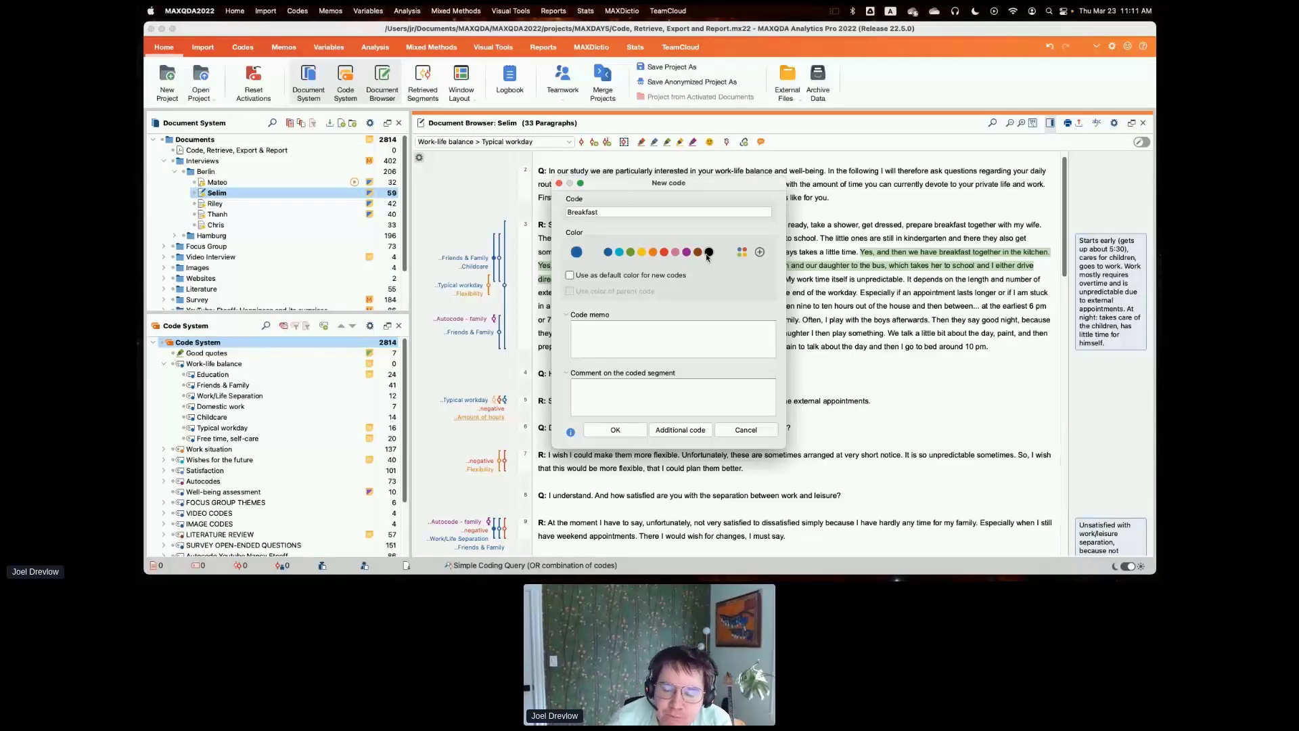
click(620, 253)
Write a three-line code memo: "Definition", "Examples" and "When to apply this code and when not to apply this code"
click(626, 329)
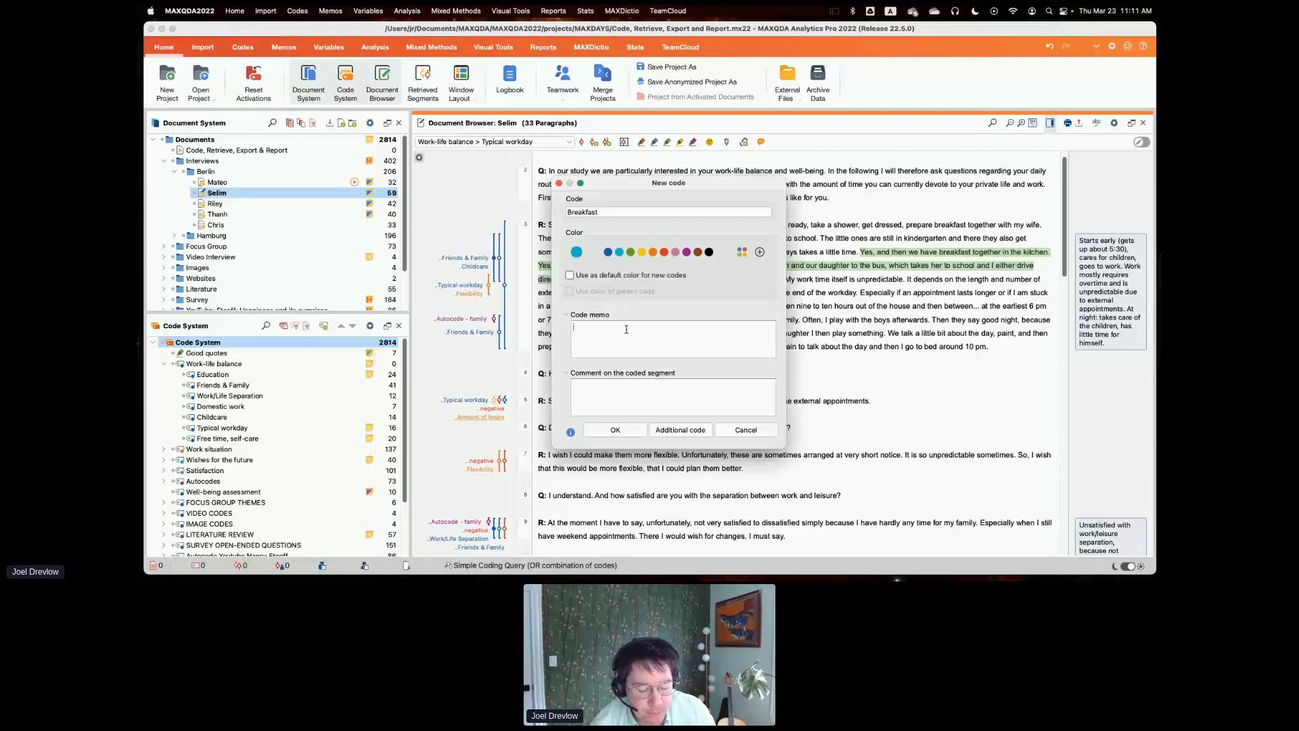
text(Def)
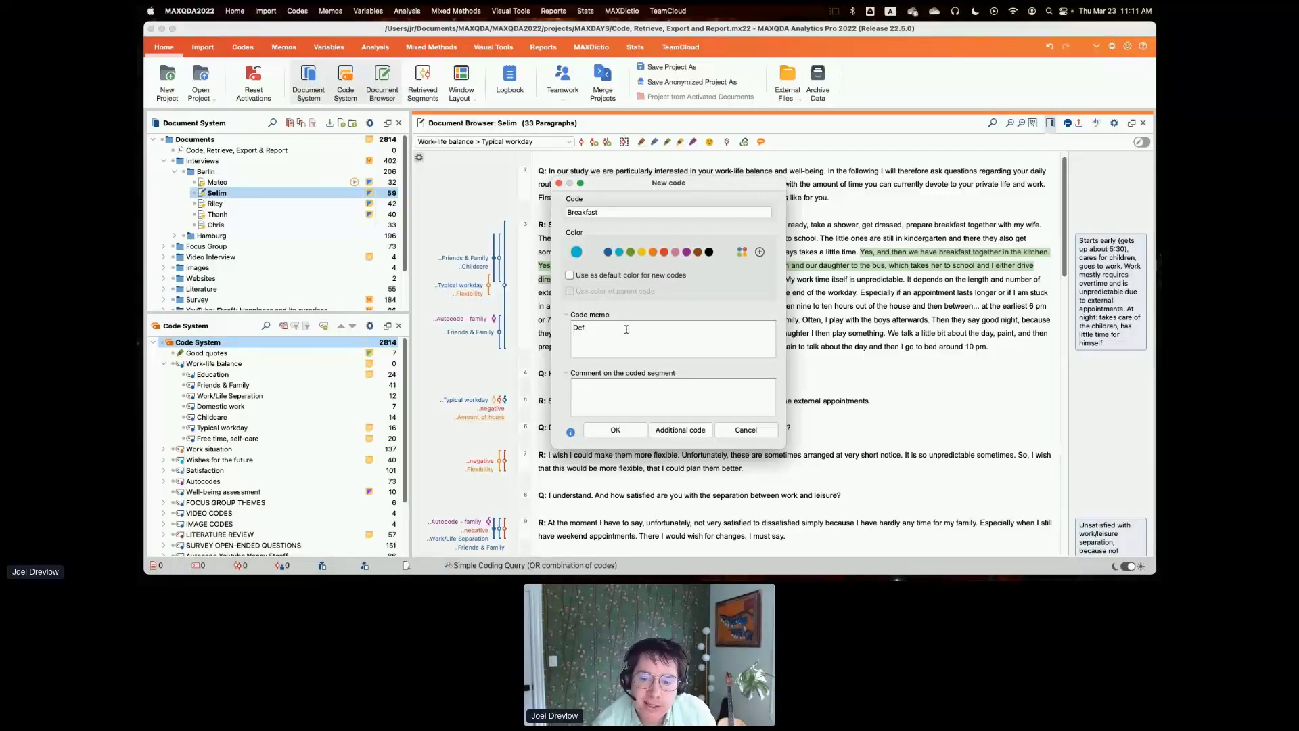
text(initio)
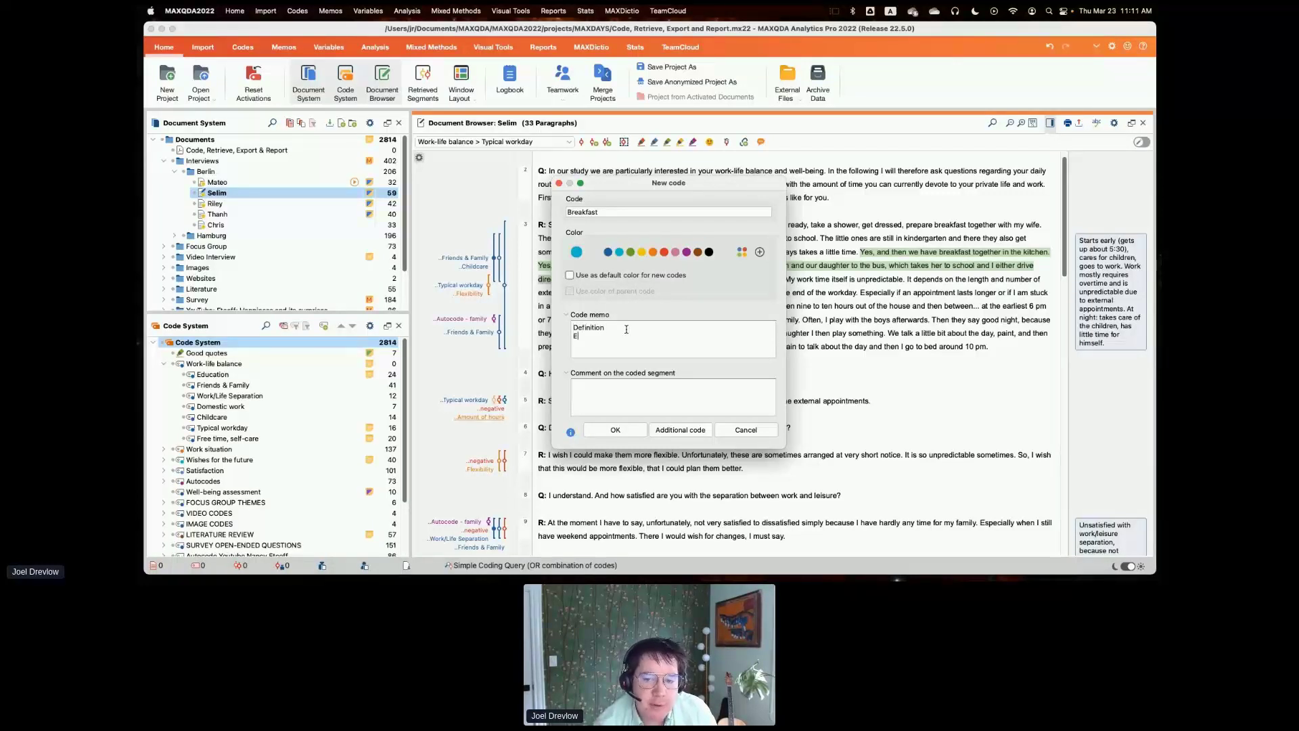
text(n)
key(Return)
text(Examples )
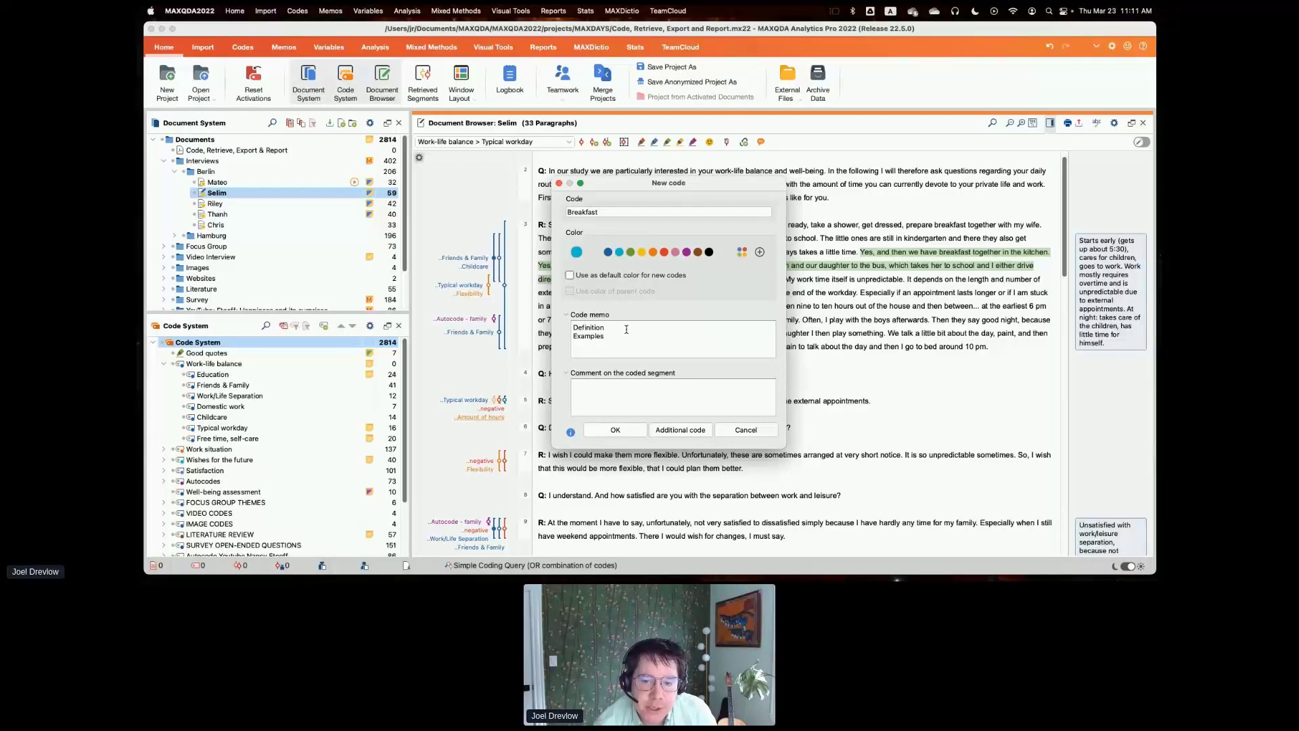
text(W)
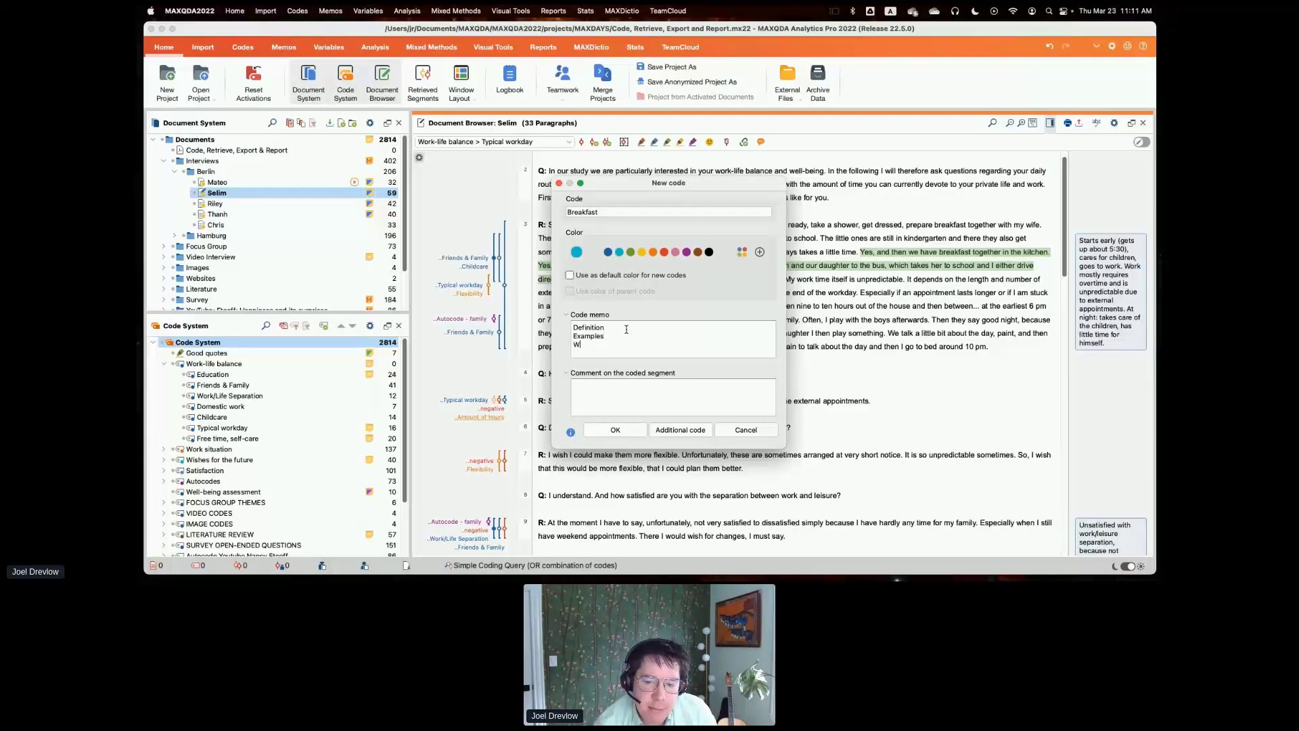
text(hen to a)
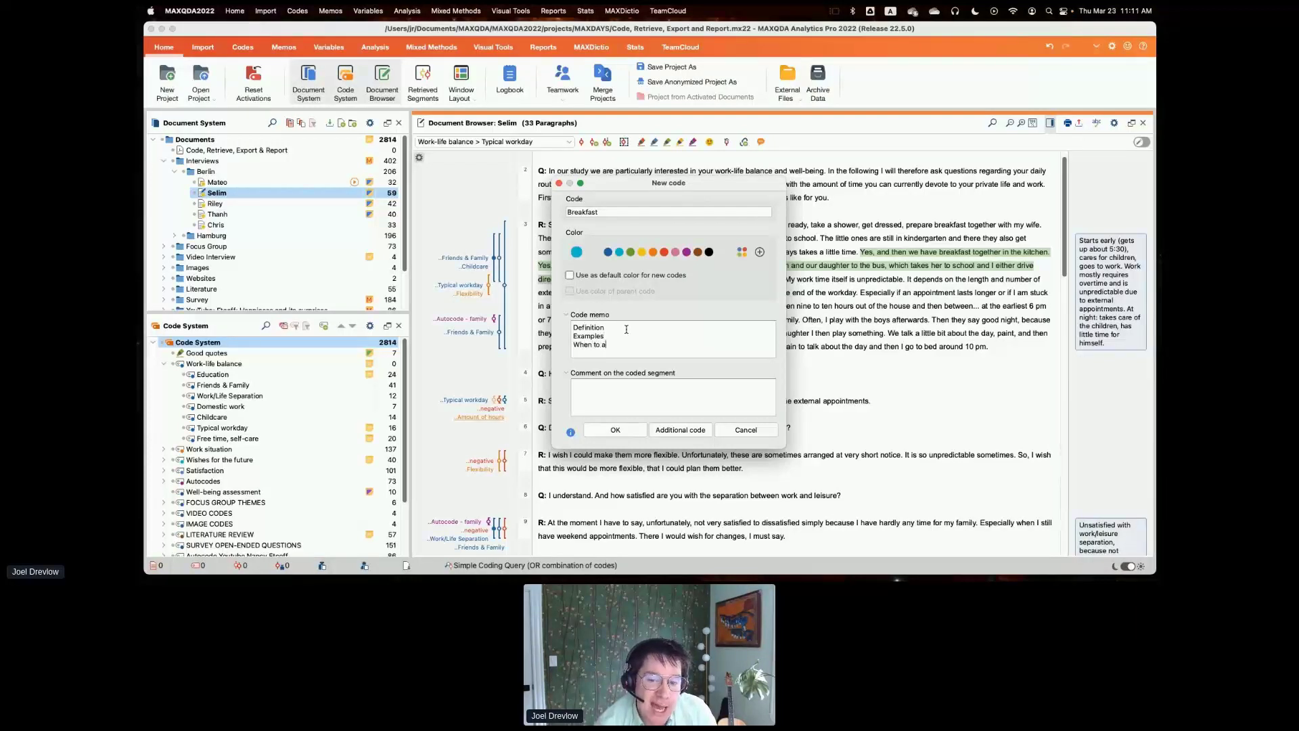
text(pply this code a)
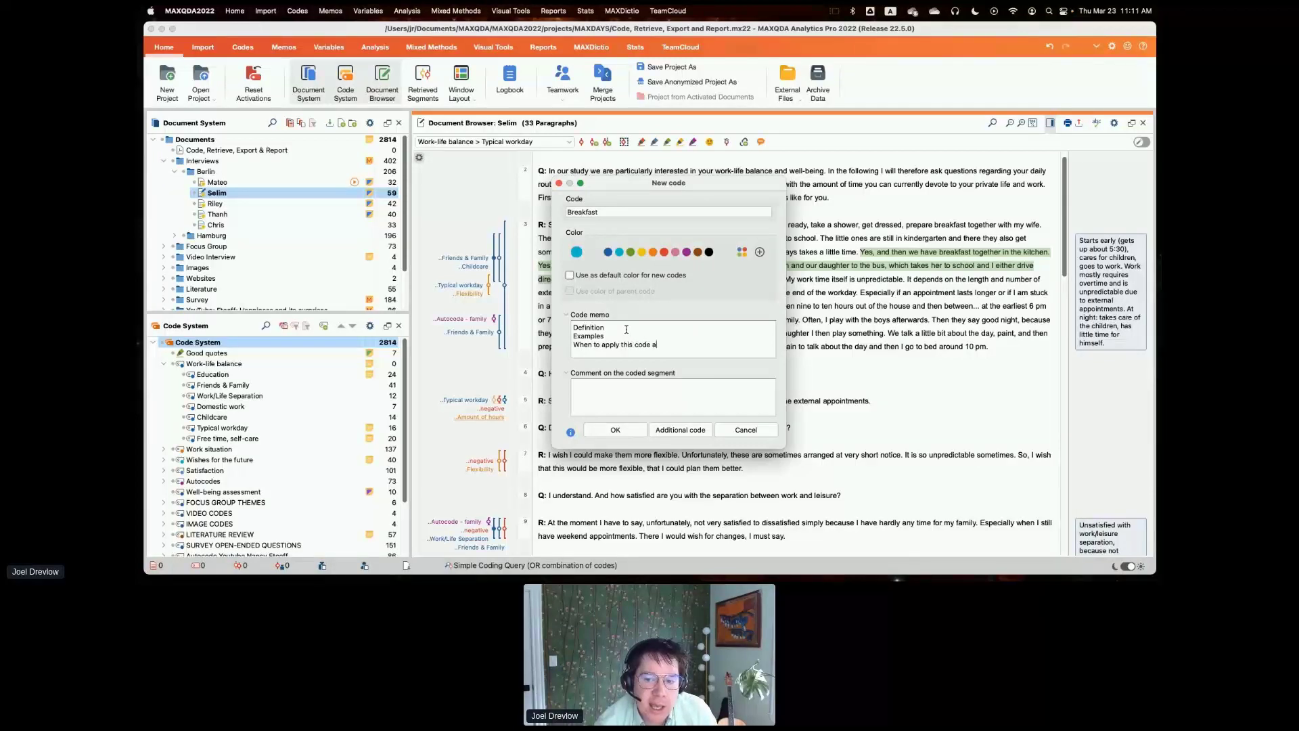
text(nd when not to ap)
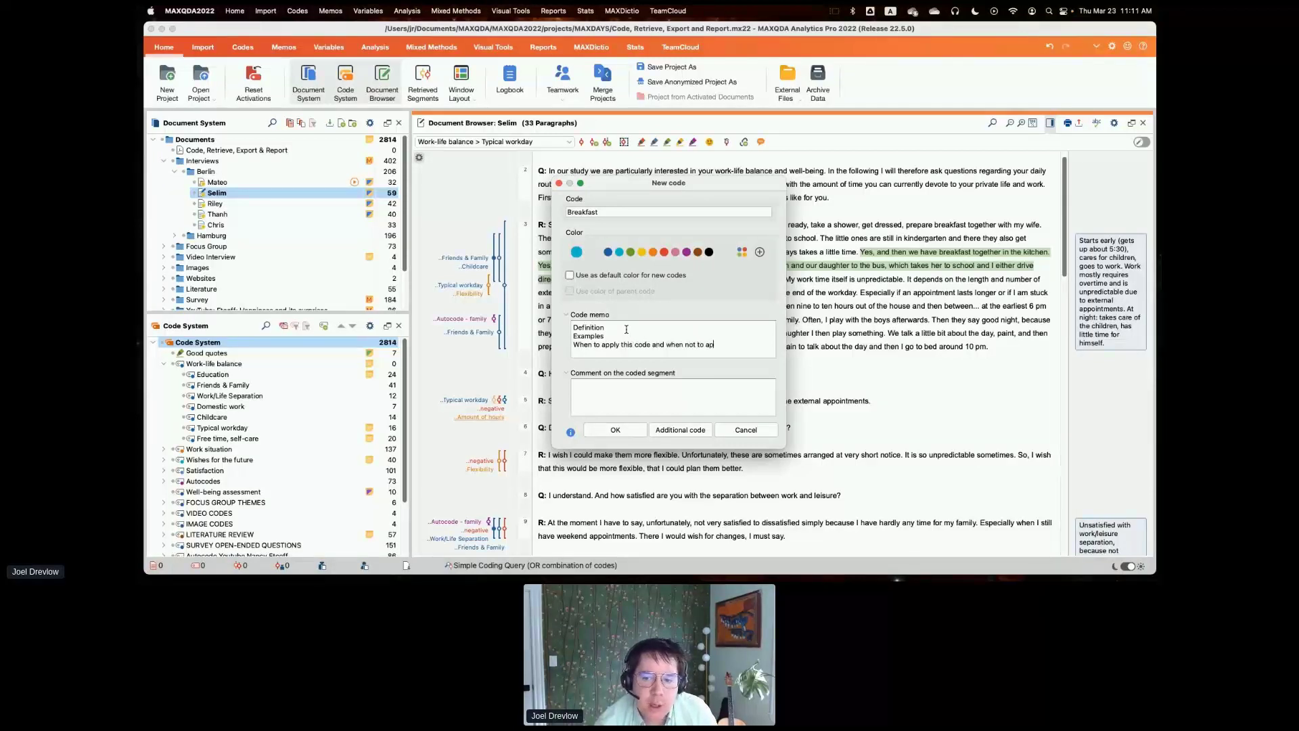
text(ply this co)
text(de)
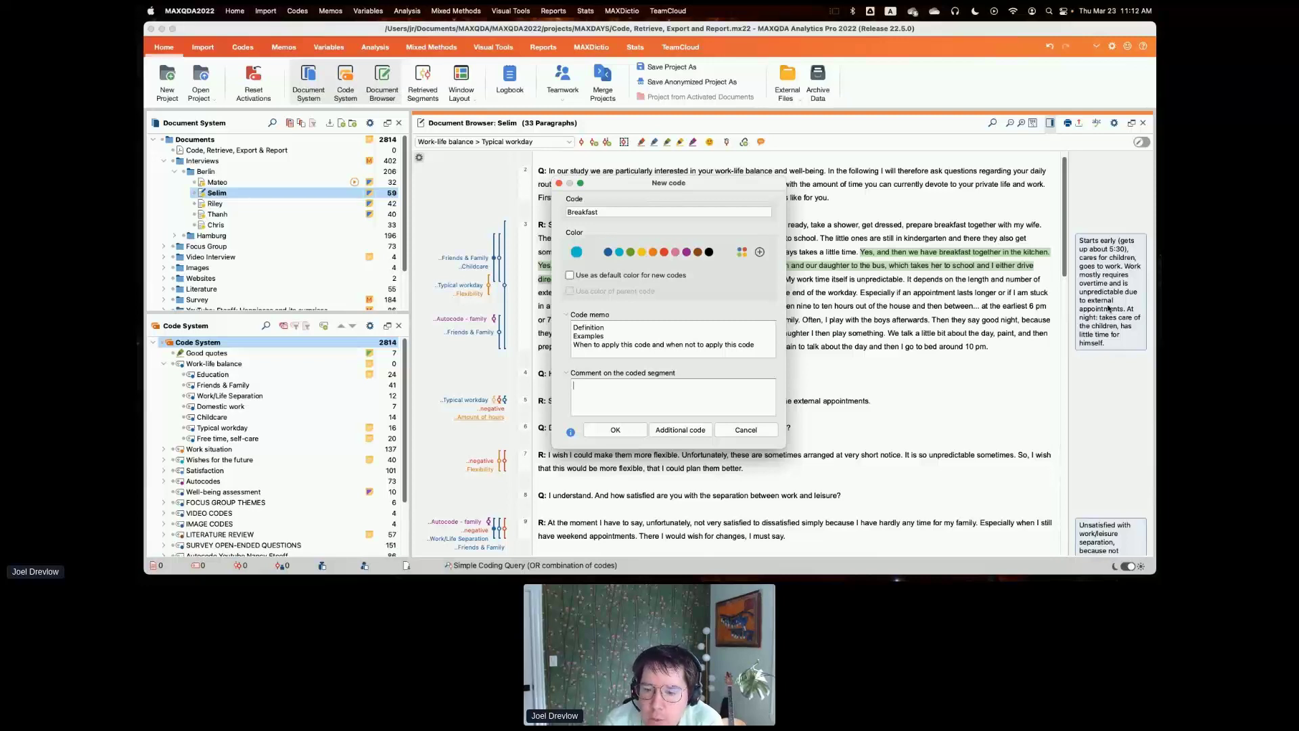
Add the segment comment "keywords; annotations; complete sentences" and create the Breakfast code
text(ke)
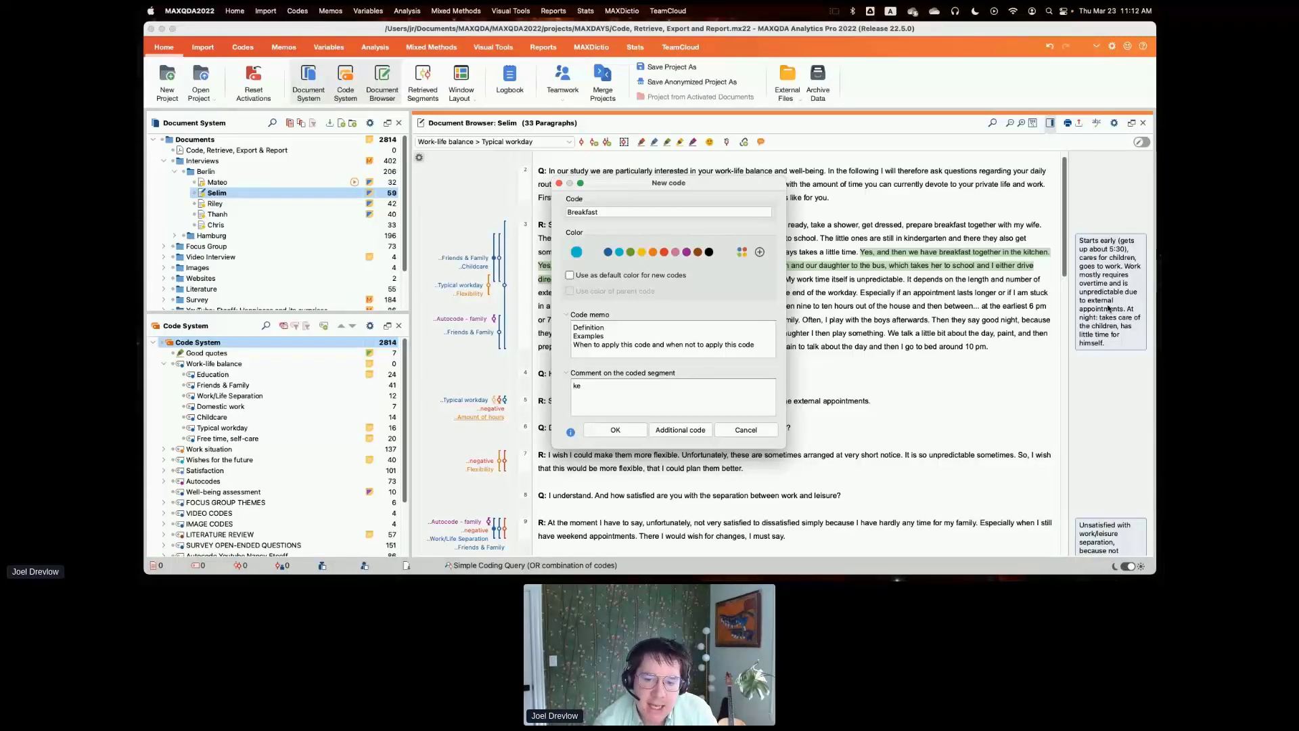
text(ywords;)
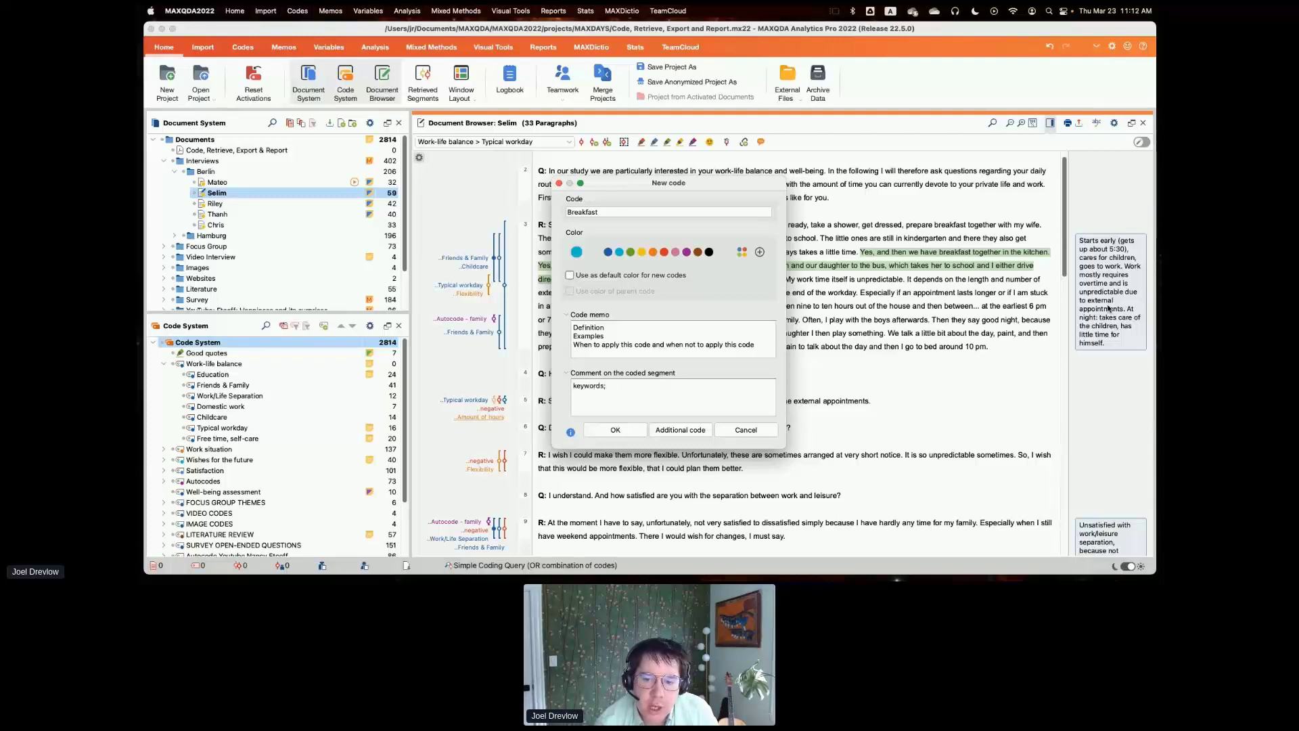
text( annotations)
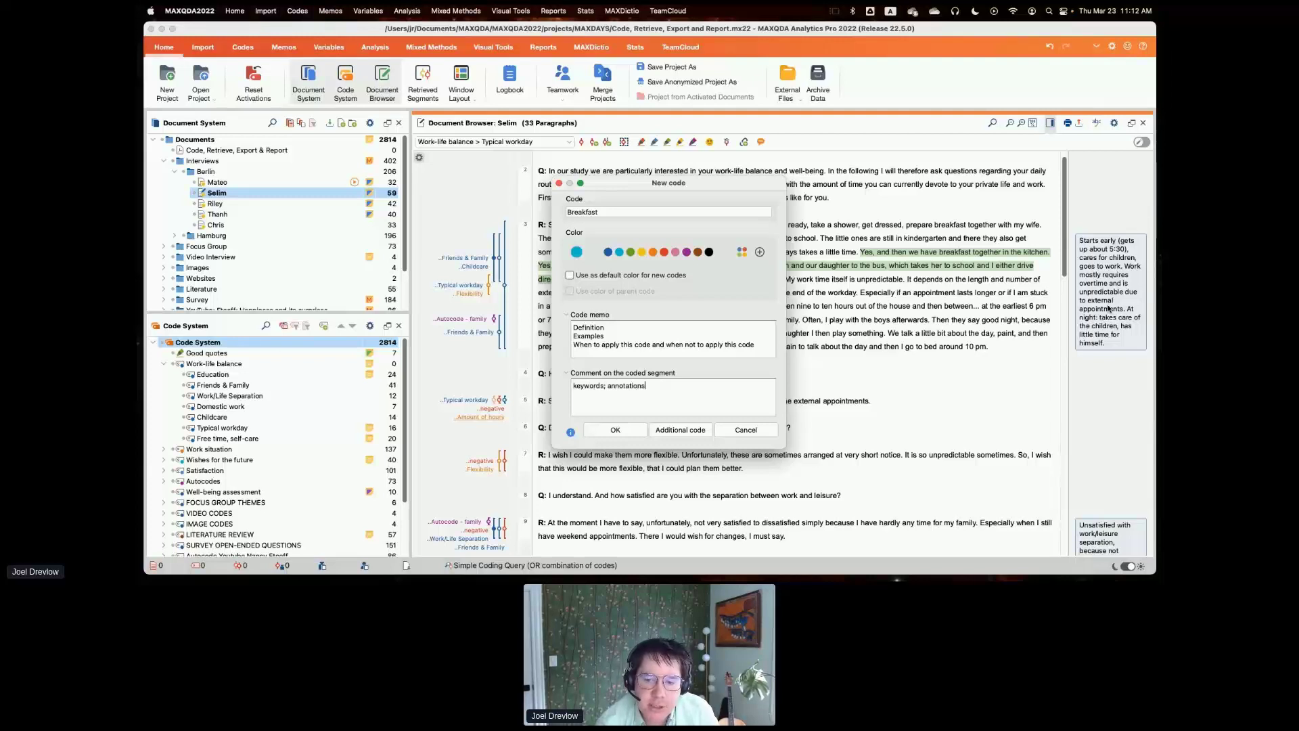
text(;)
text( comple)
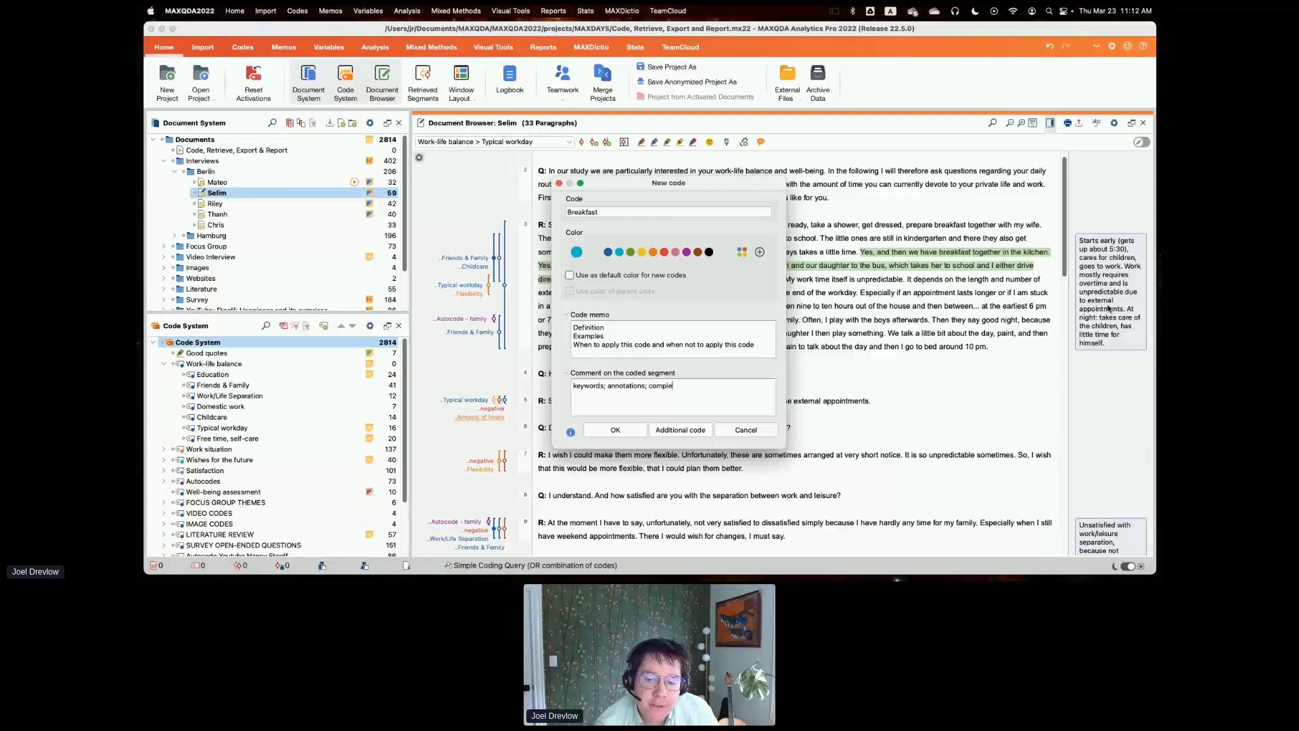
text(te sente)
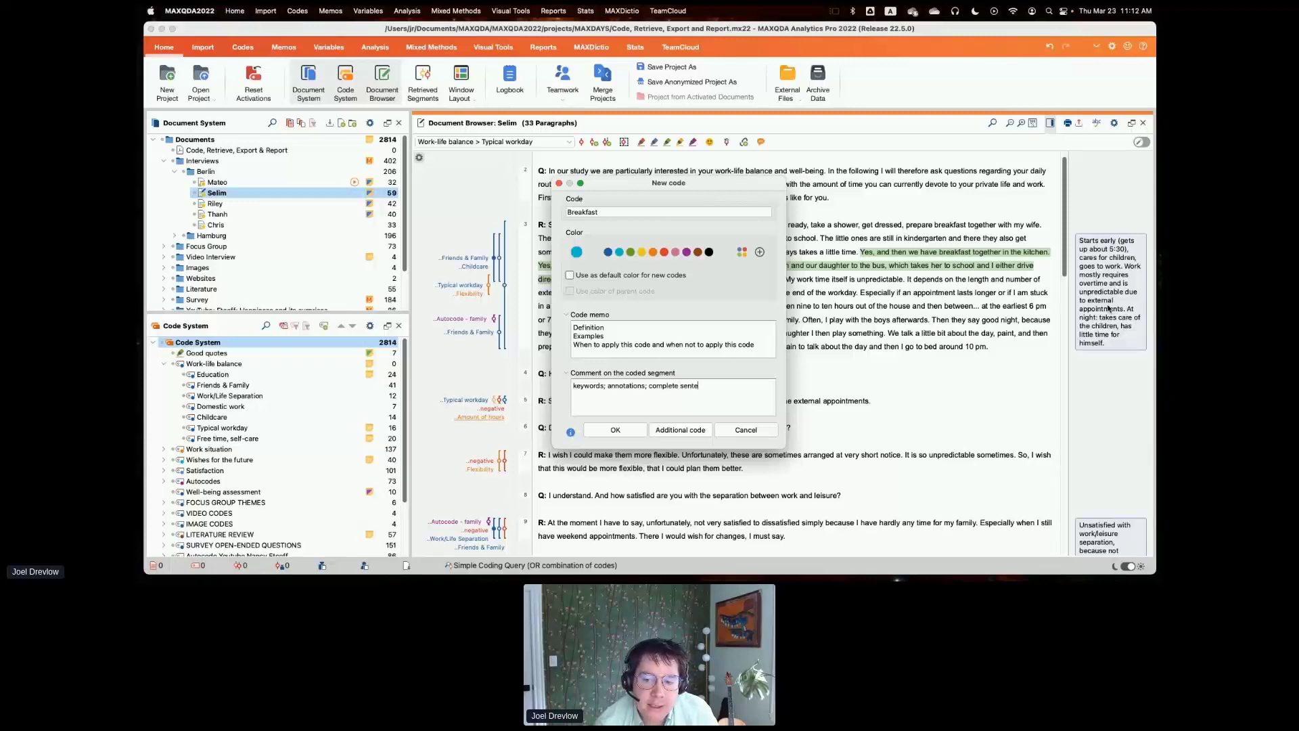
text(cnces)
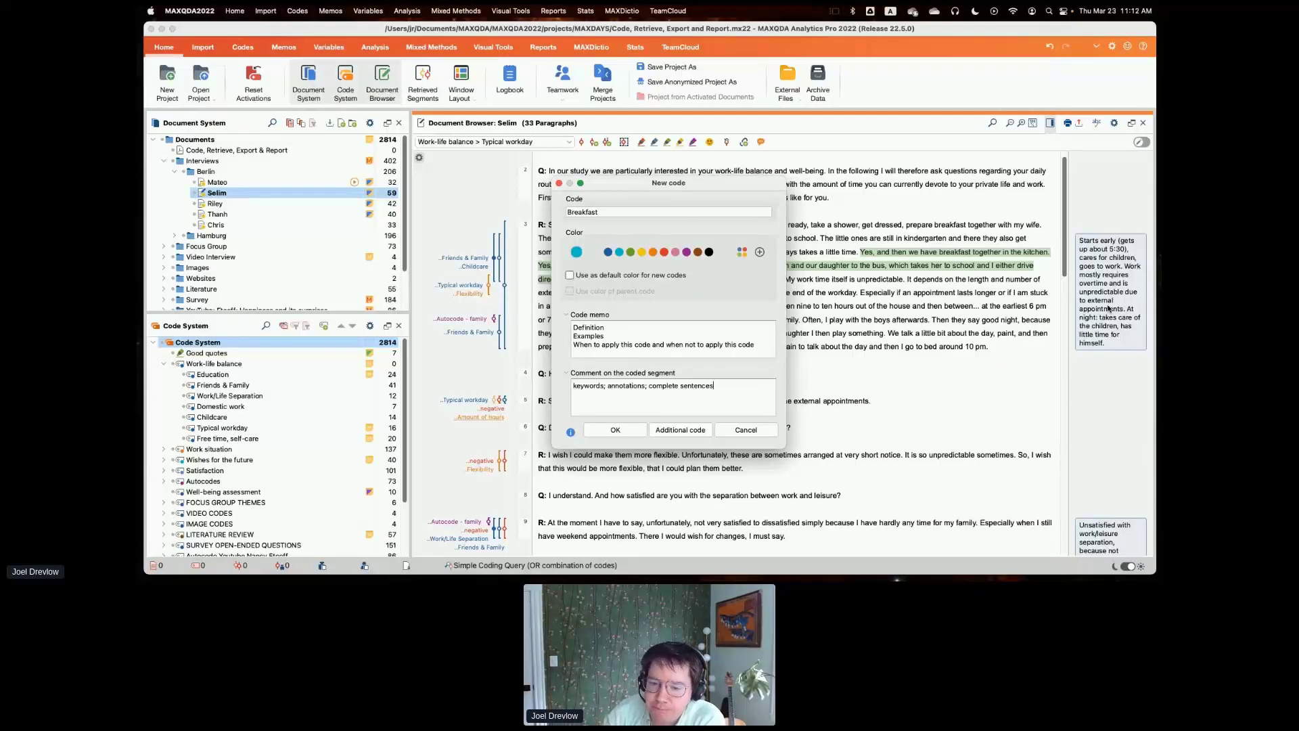
click(615, 430)
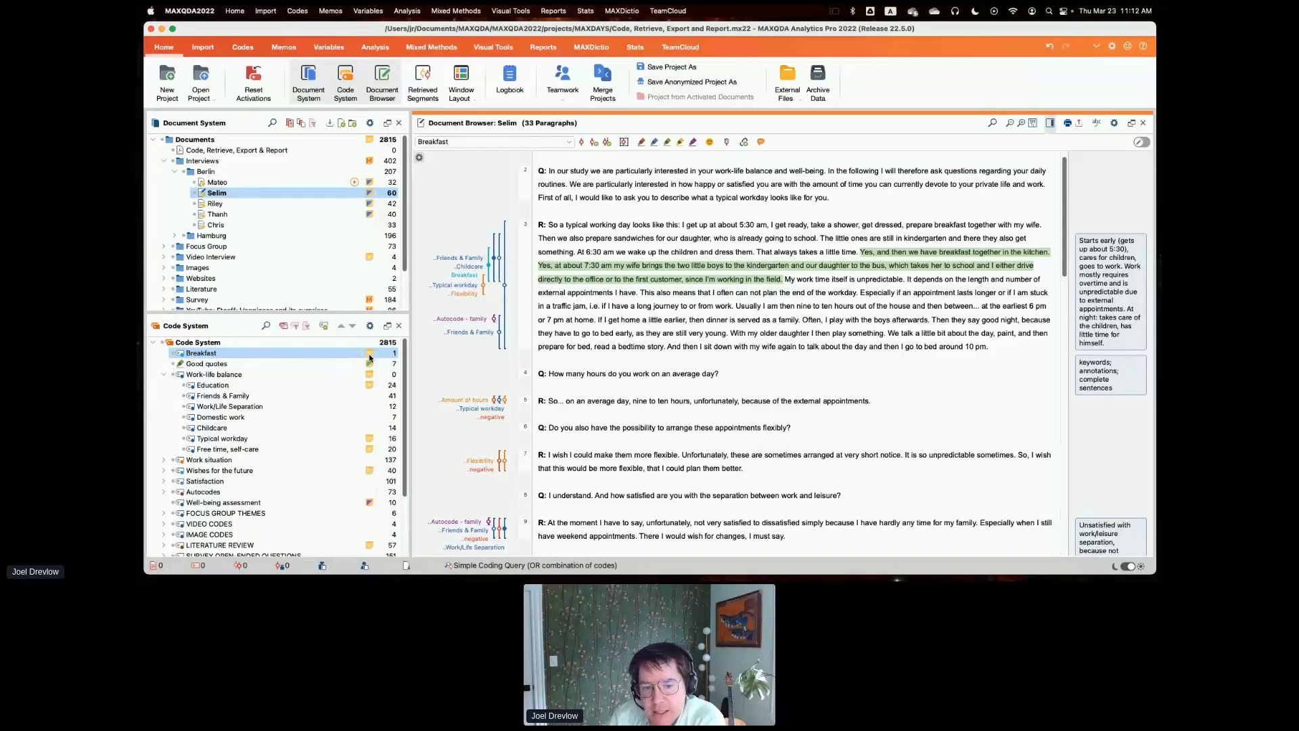
Preview the Breakfast code's memo, enlarge the Code System window and make Breakfast a subcode of Typical workday
mouse_move(369, 357)
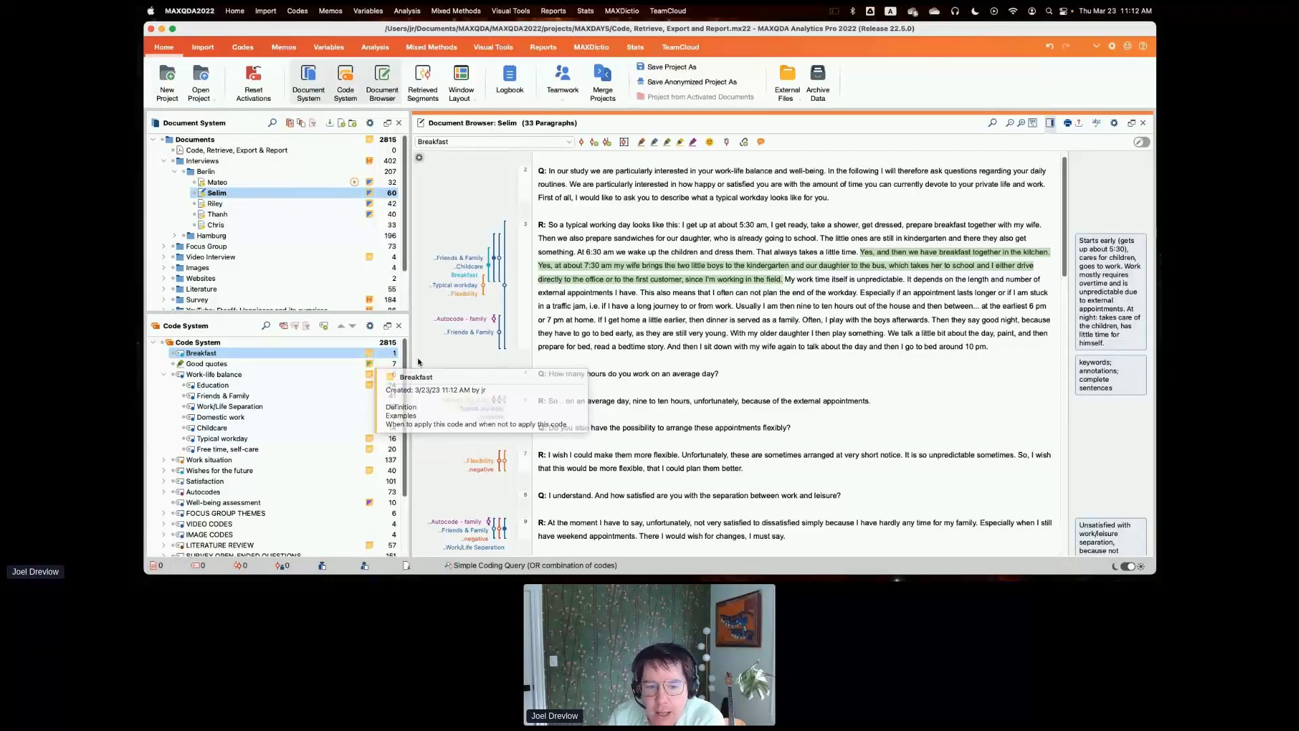
drag(320, 287, 320, 279)
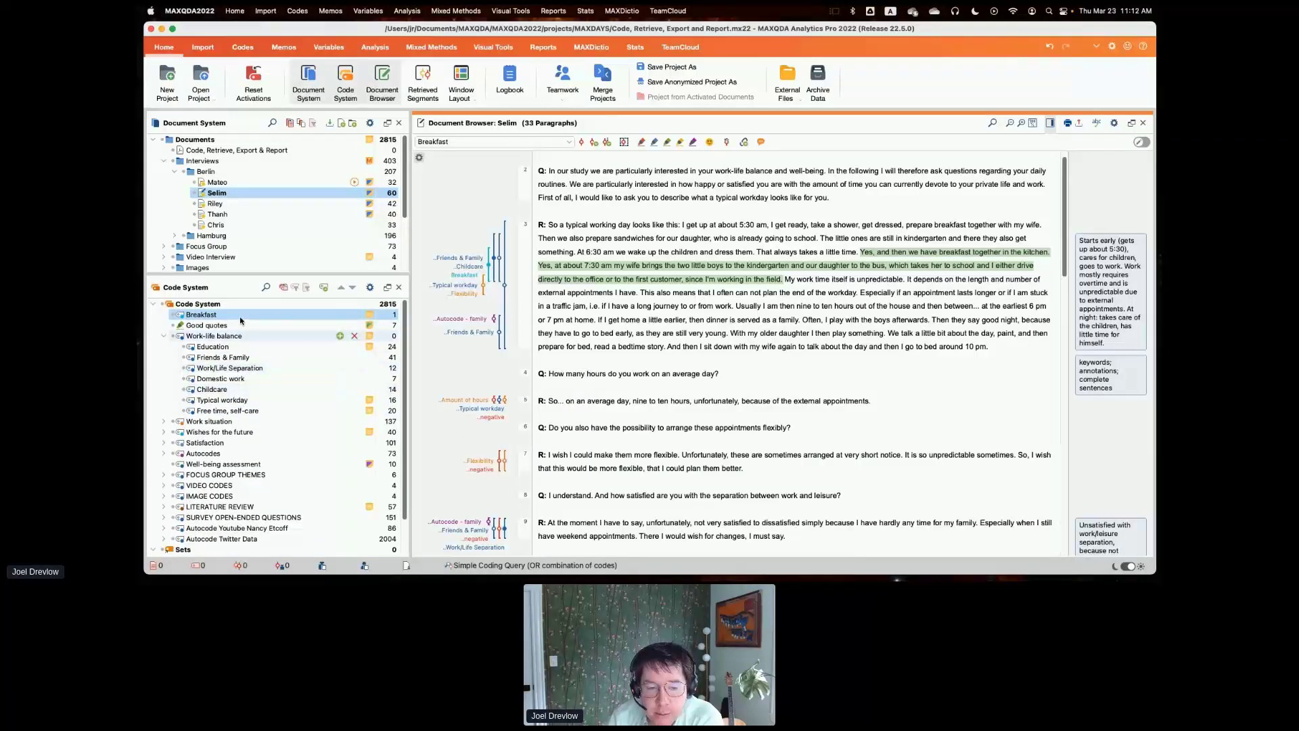
drag(237, 316, 243, 402)
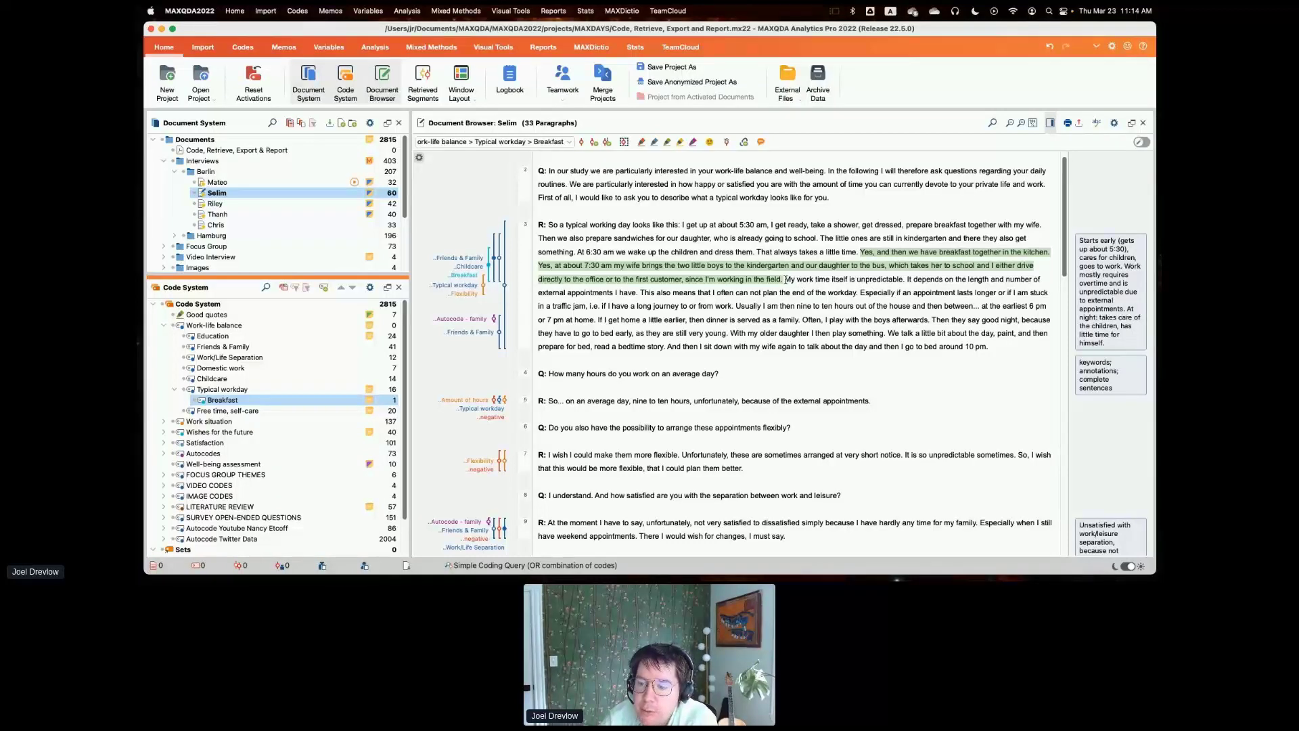
Try coding "unpredictable." in vivo with its period included, and undo the coding
double_click(879, 280)
right_click(885, 284)
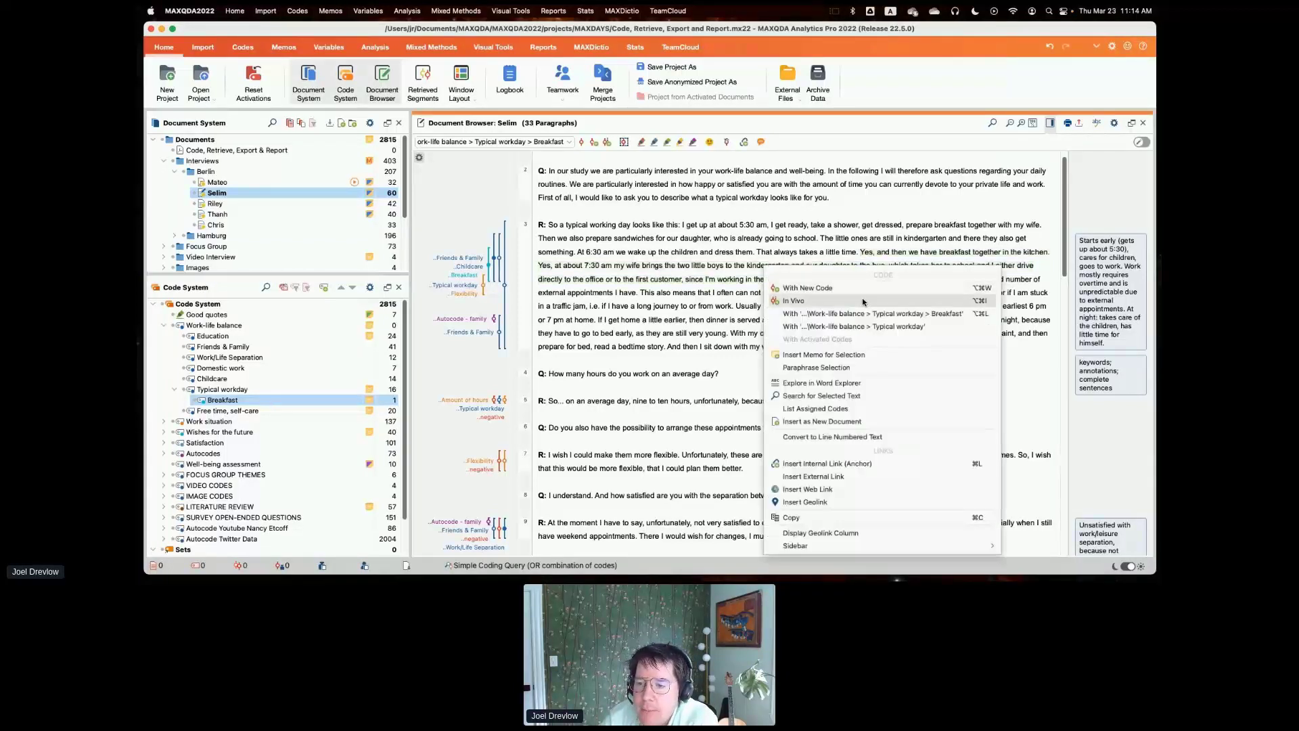
click(869, 298)
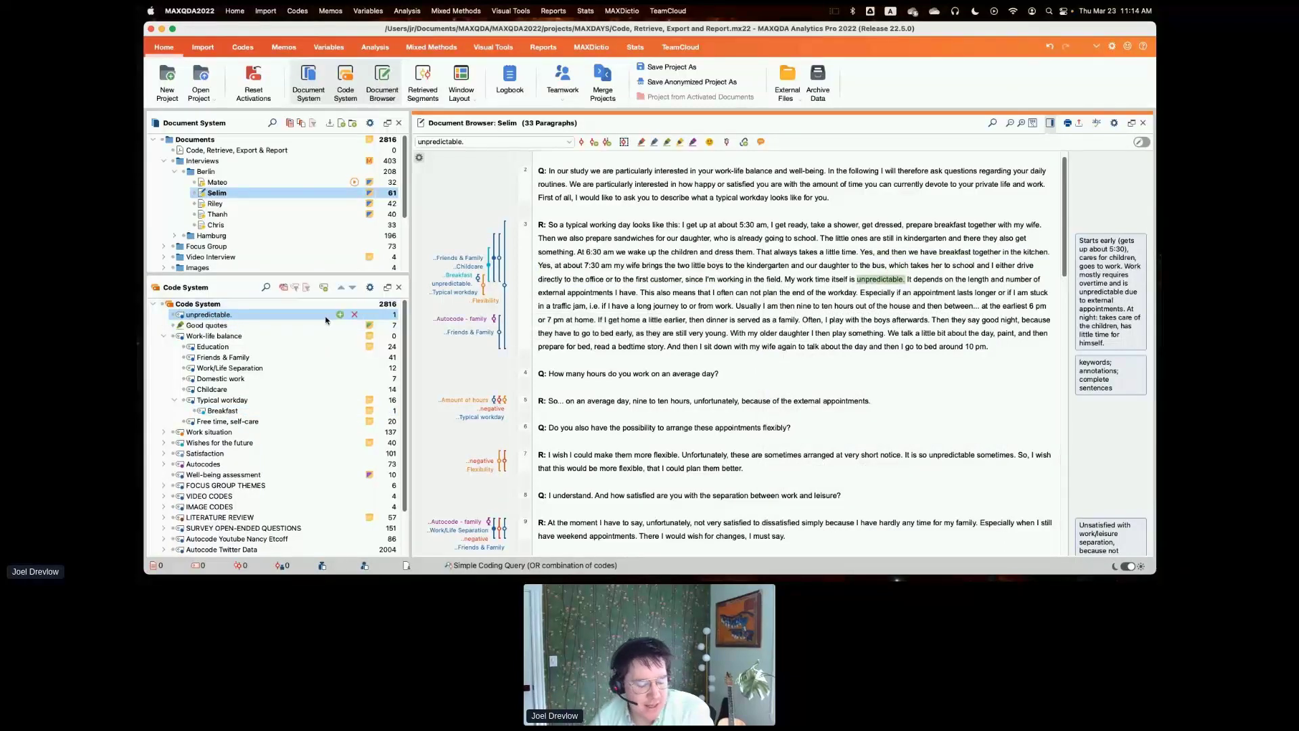
key(super+z)
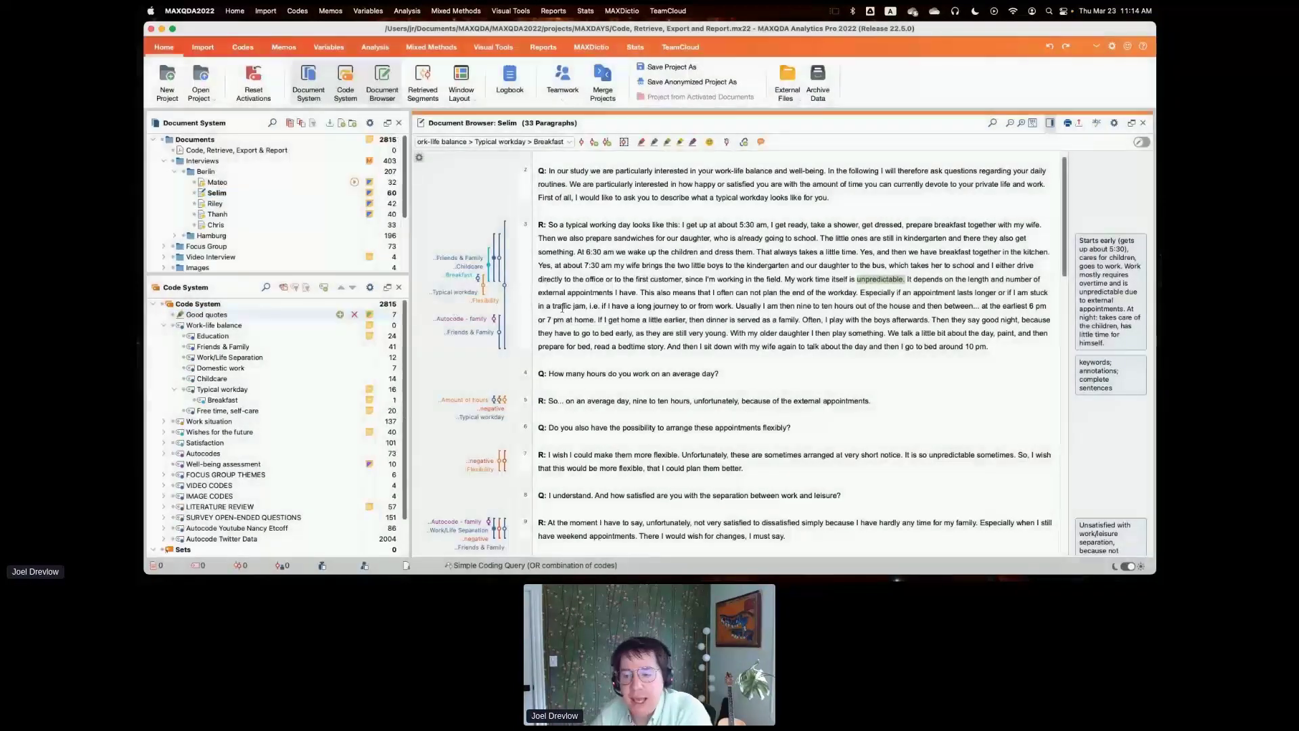
Code the word "unpredictable" in vivo, leaving out its period
click(858, 280)
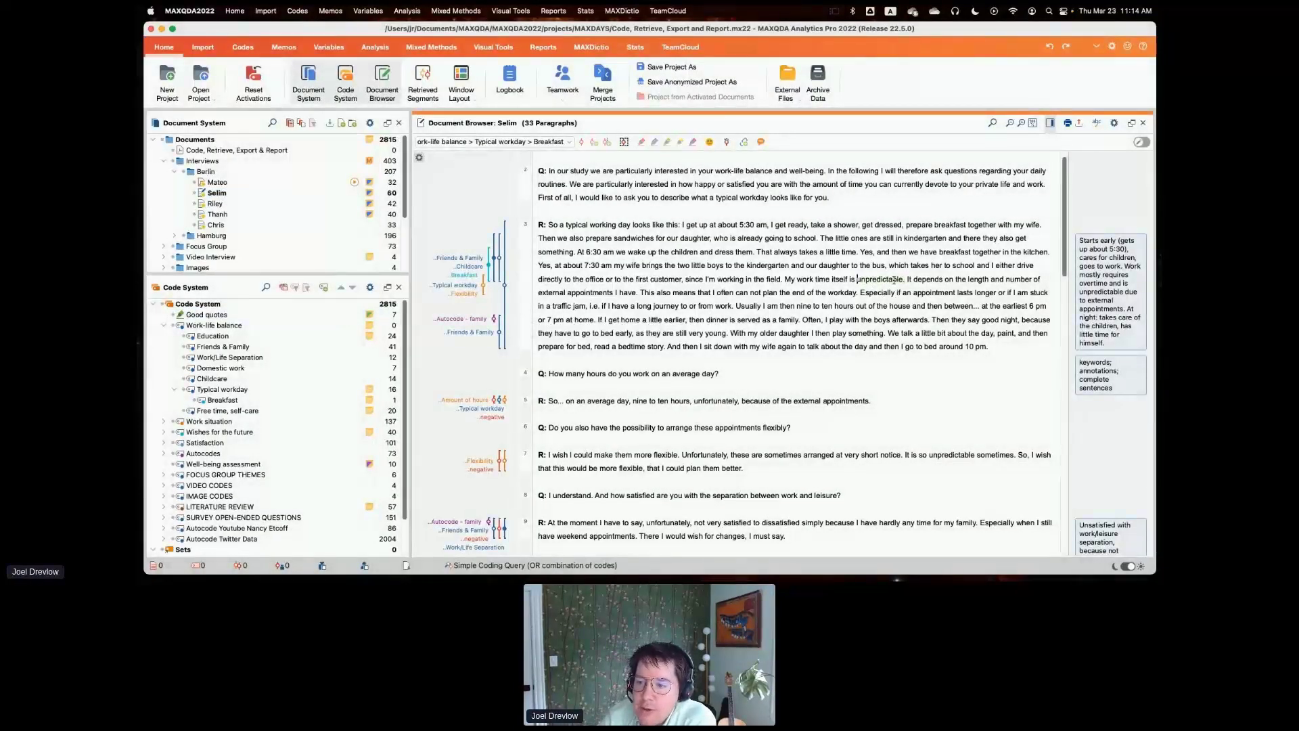
drag(858, 278, 903, 280)
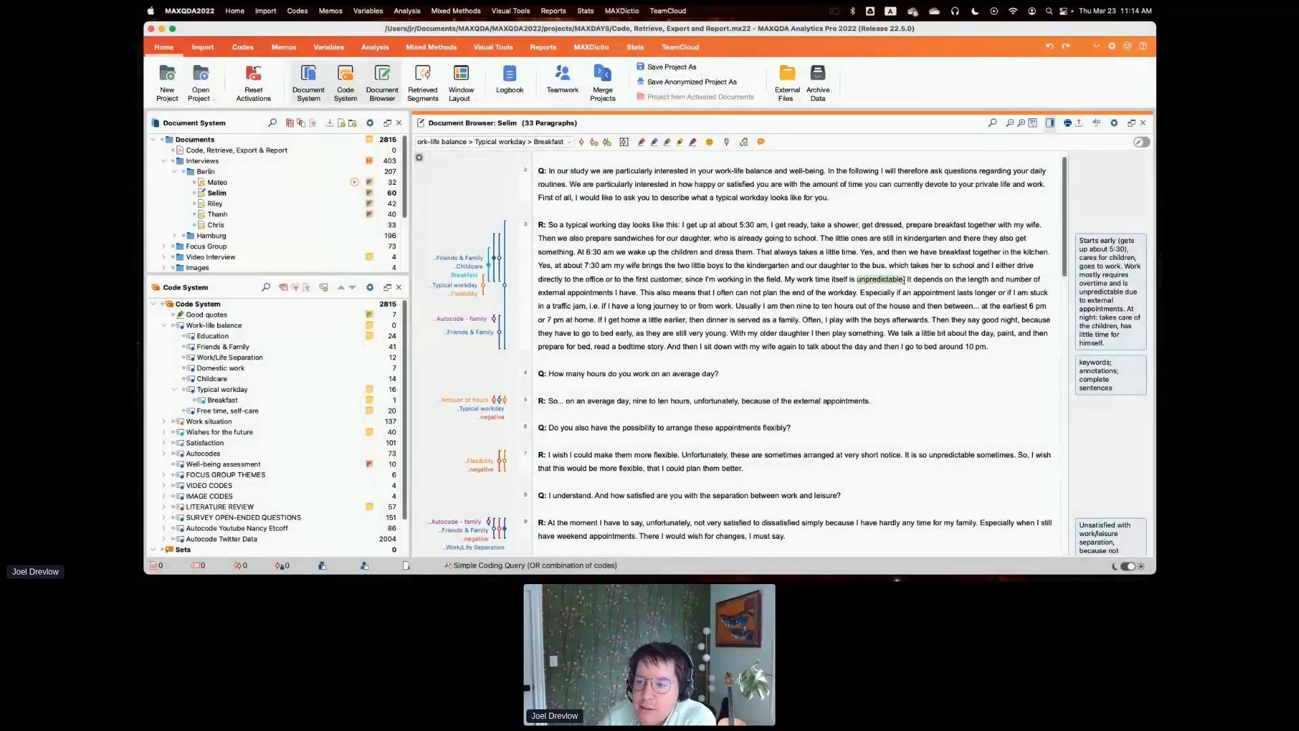
right_click(889, 282)
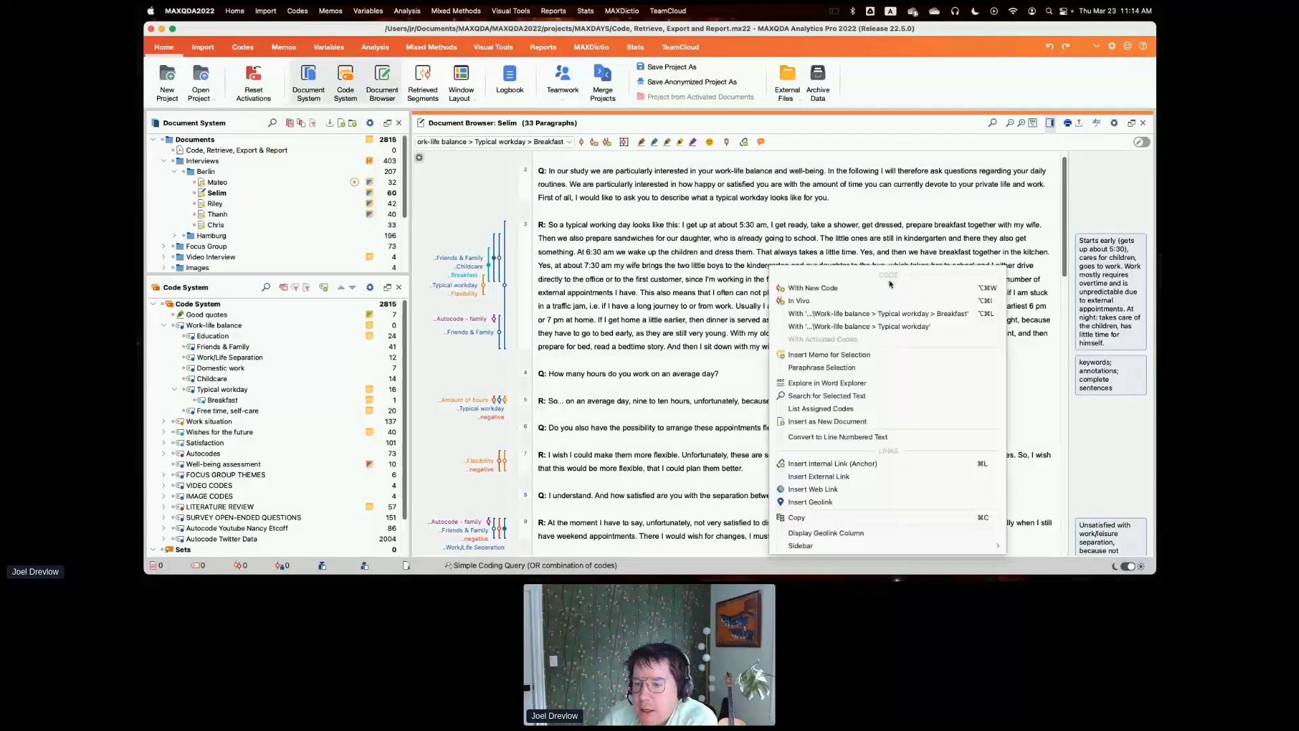
click(849, 305)
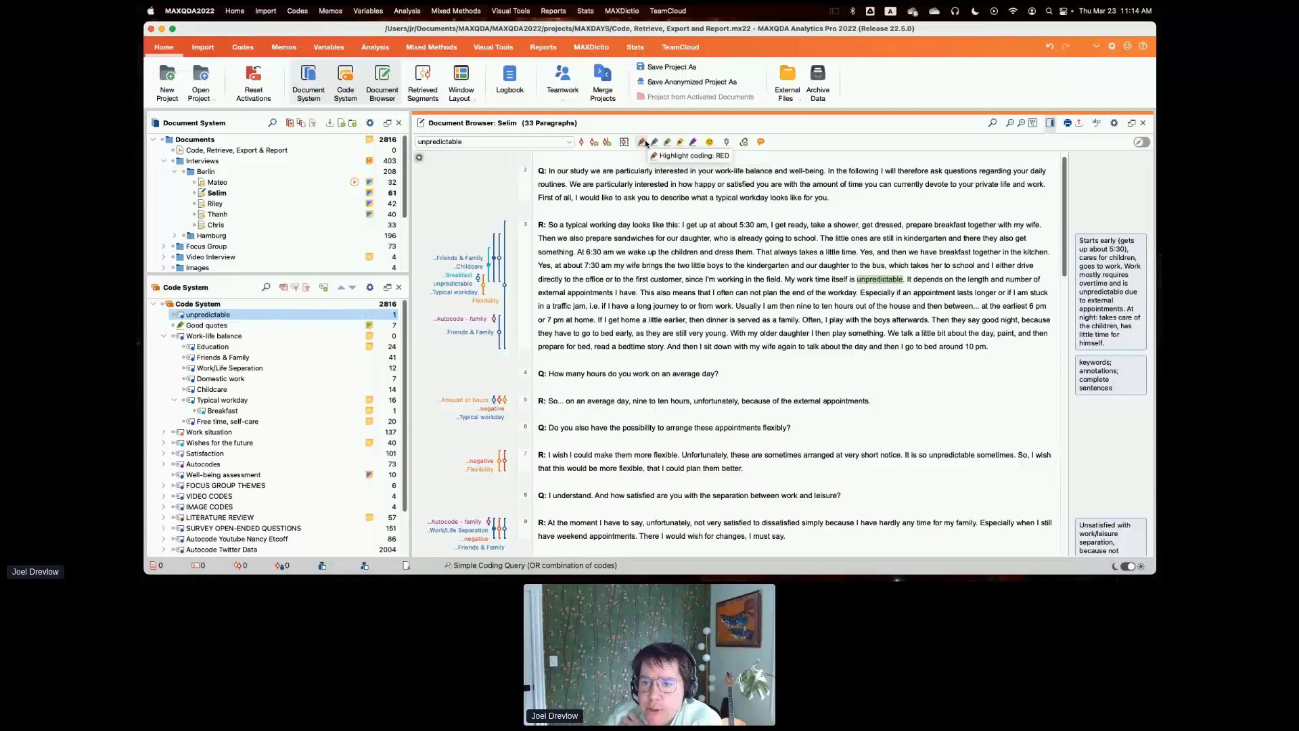
Highlight-code "unpredictable" and the first two sentences of the typical working day answer in green
click(668, 145)
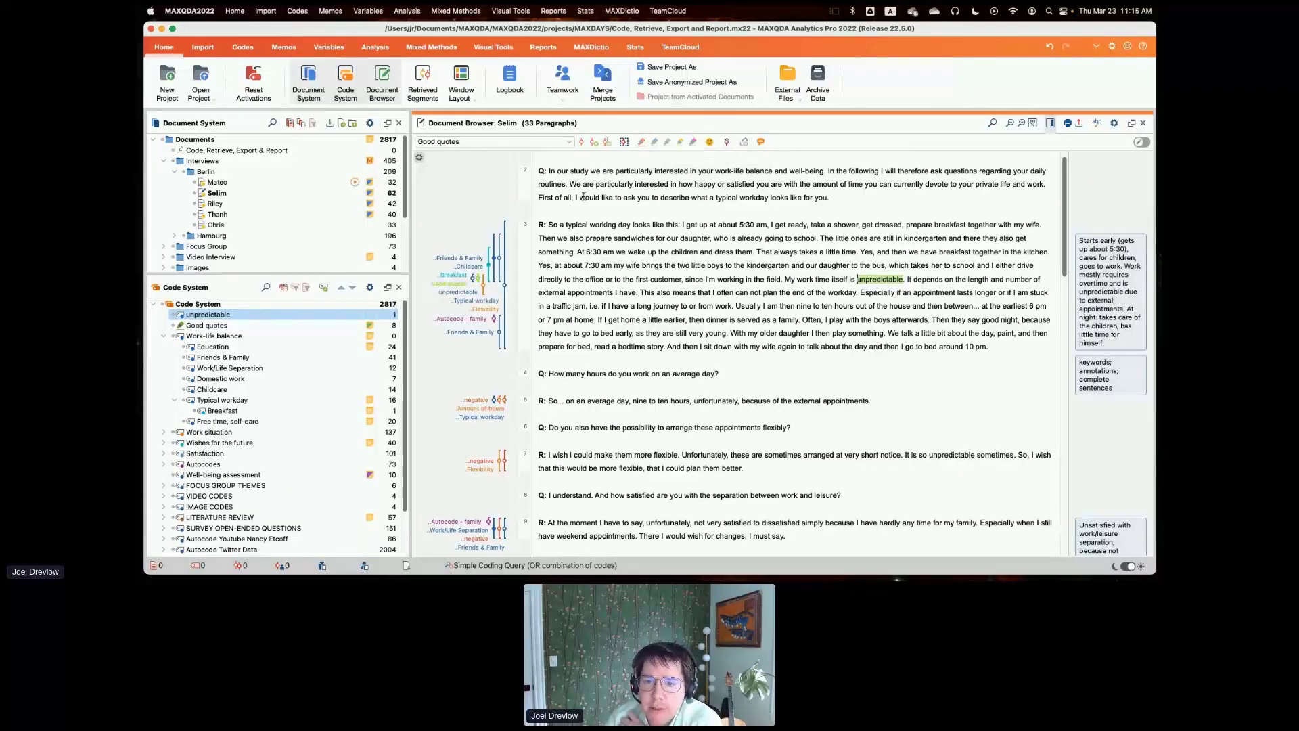
drag(539, 224, 600, 225)
drag(708, 231, 818, 239)
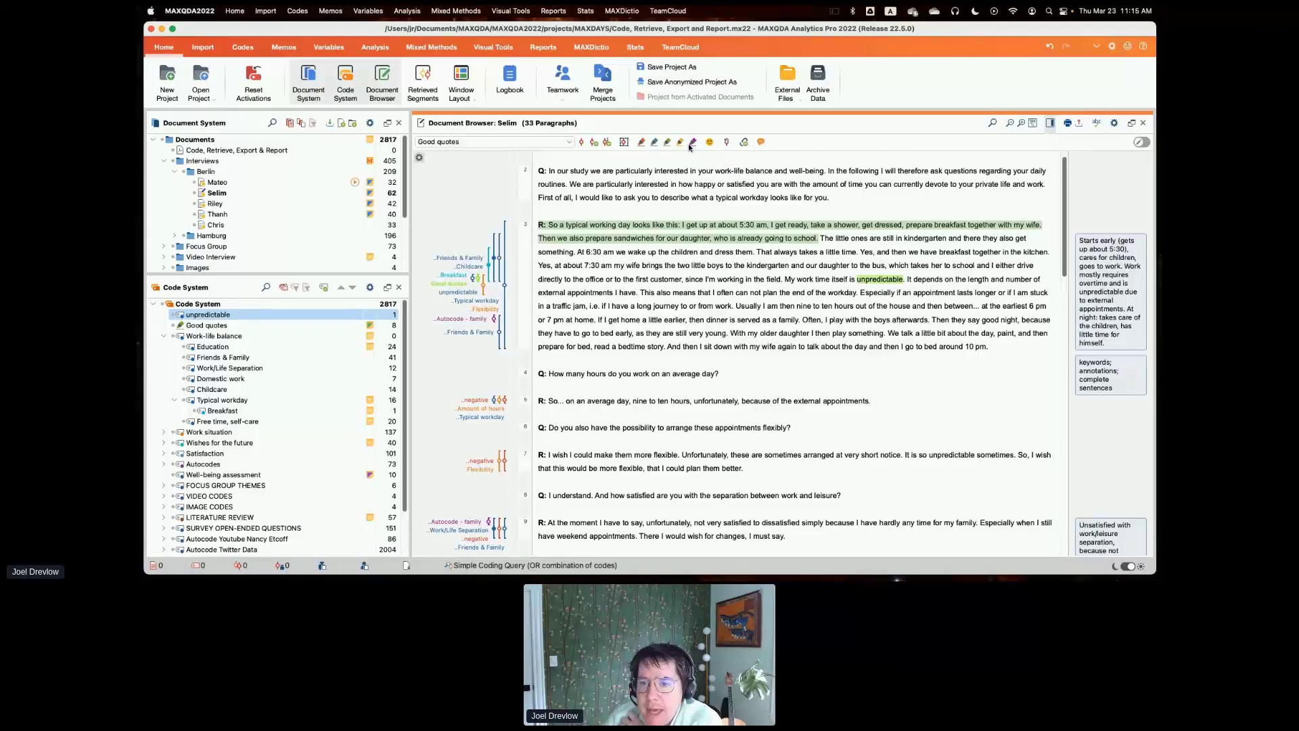
click(667, 144)
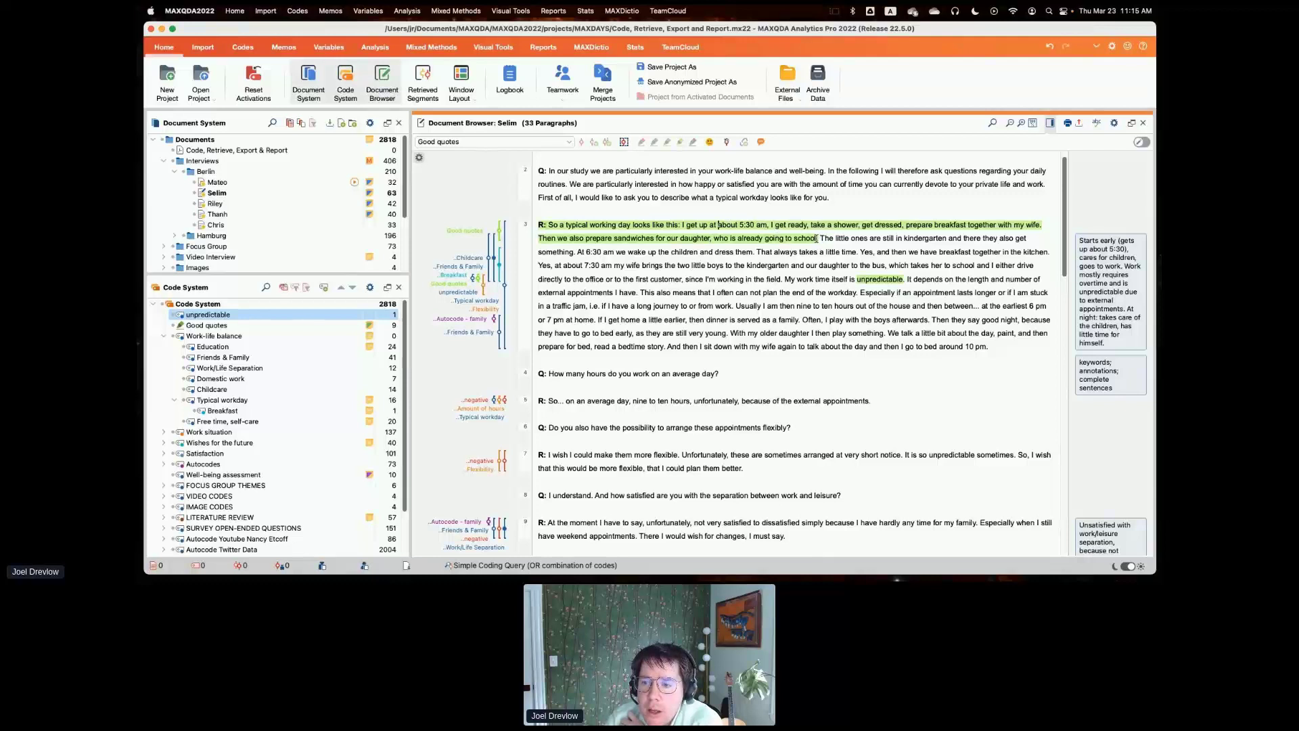
drag(820, 240, 776, 240)
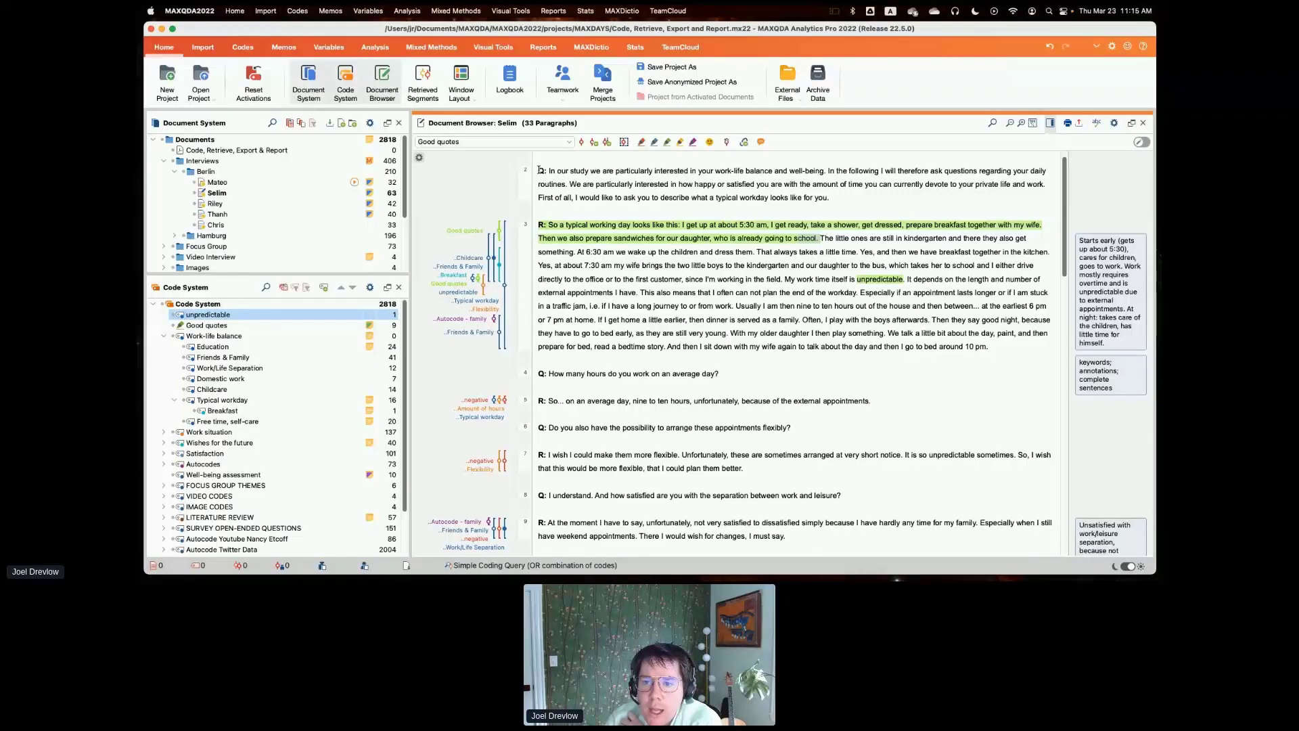
Highlight-code the interviewer's whole opening question about work-life balance and well-being in magenta
drag(539, 170, 832, 199)
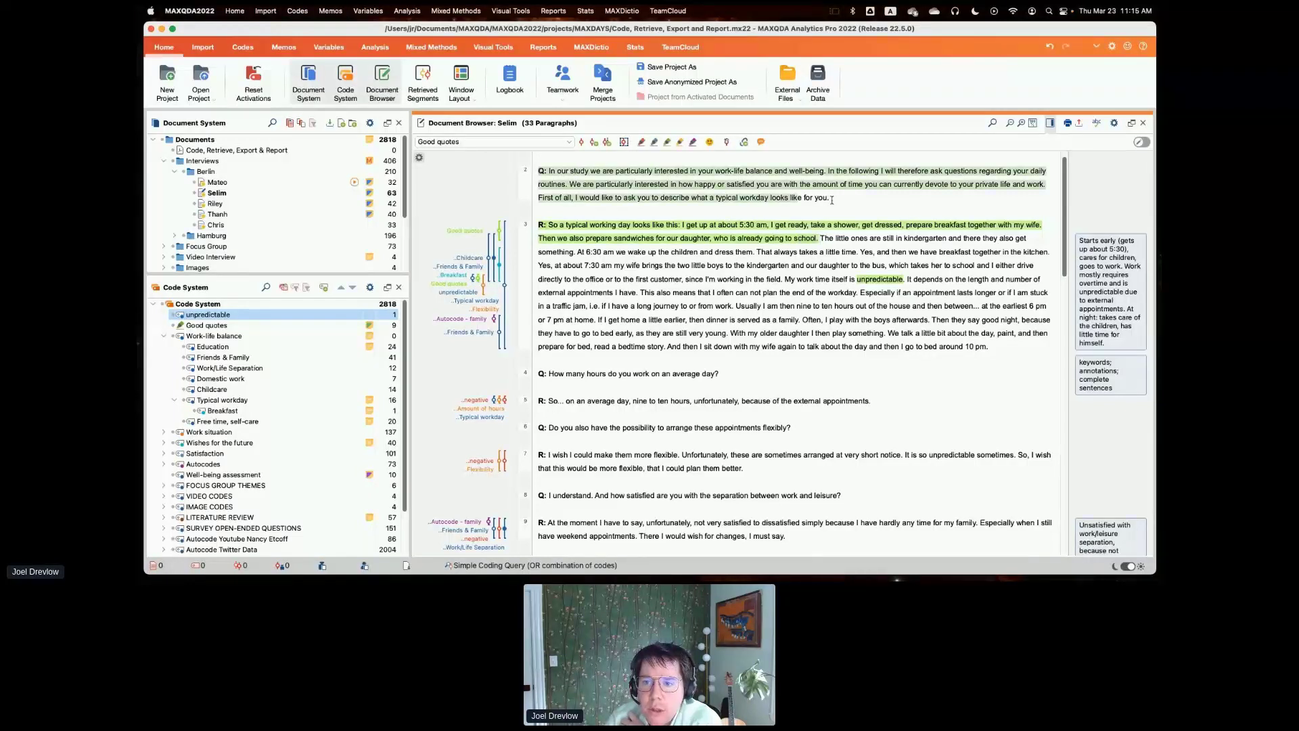
click(693, 144)
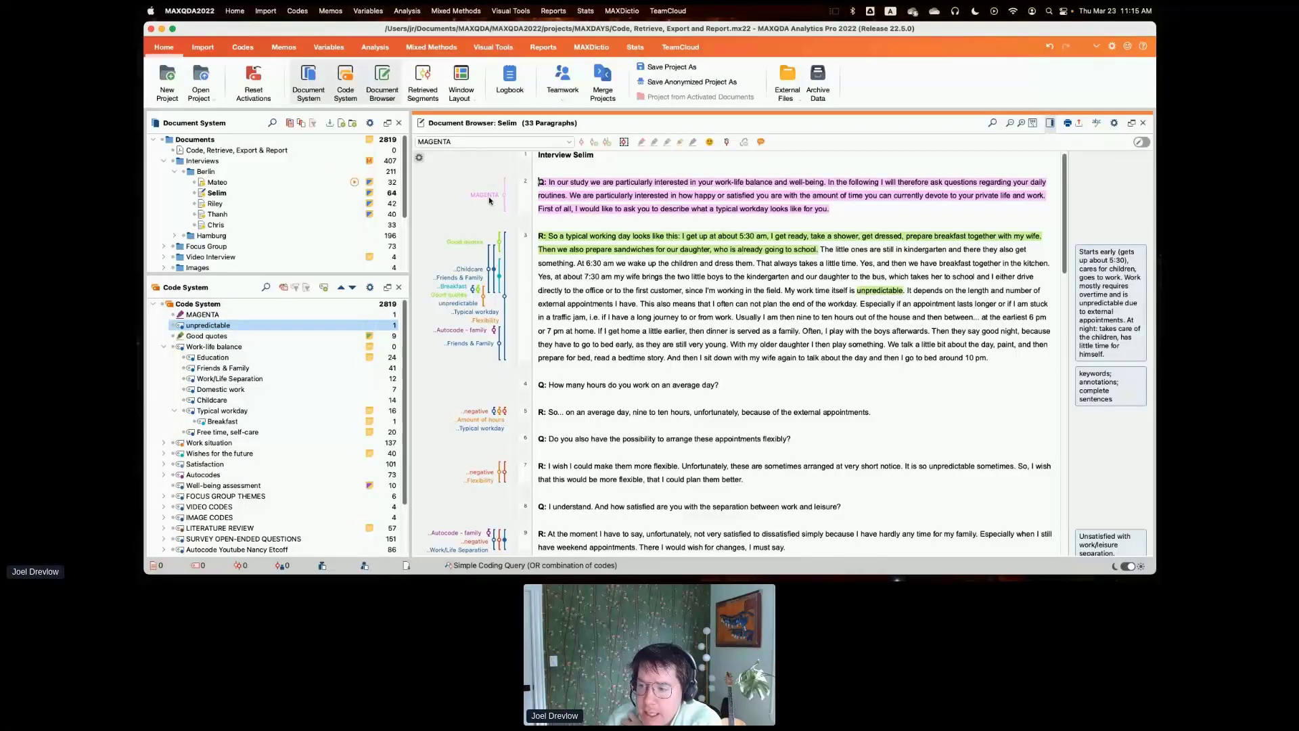
mouse_move(489, 199)
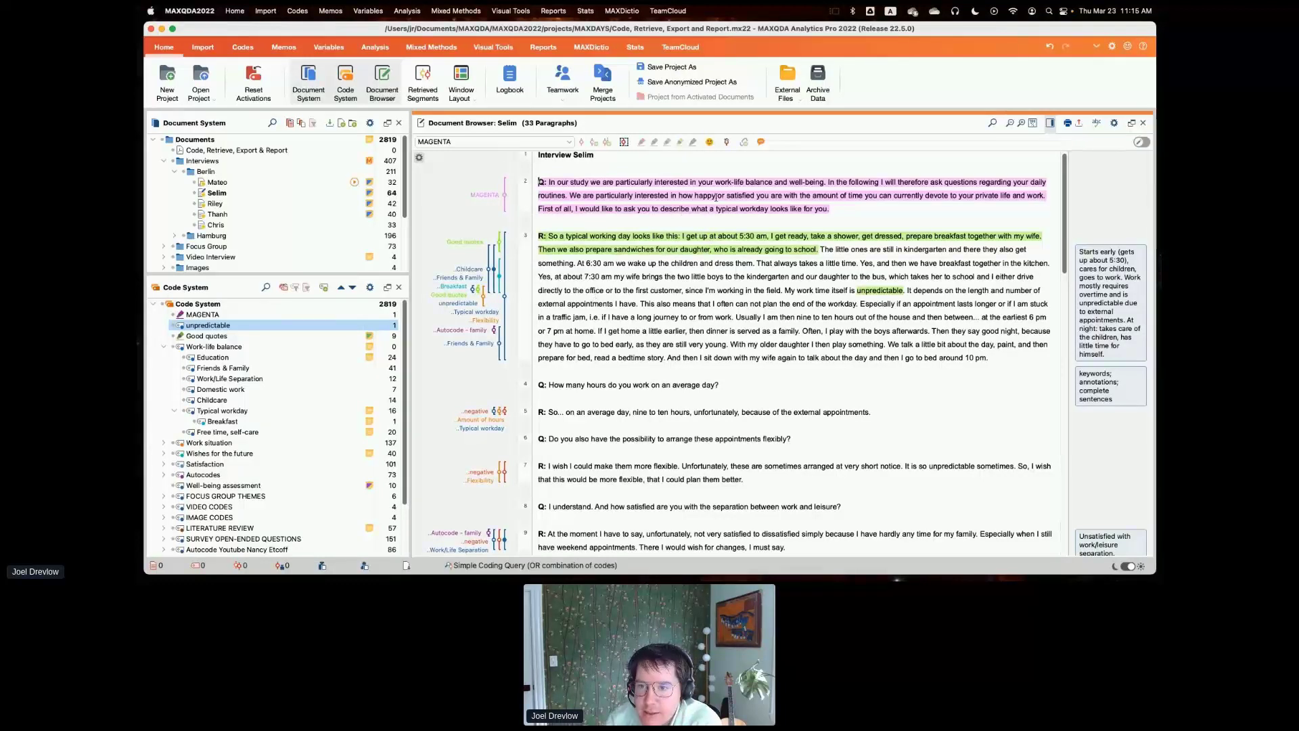
View the symbols available for emoticode coding and close the selection
click(710, 142)
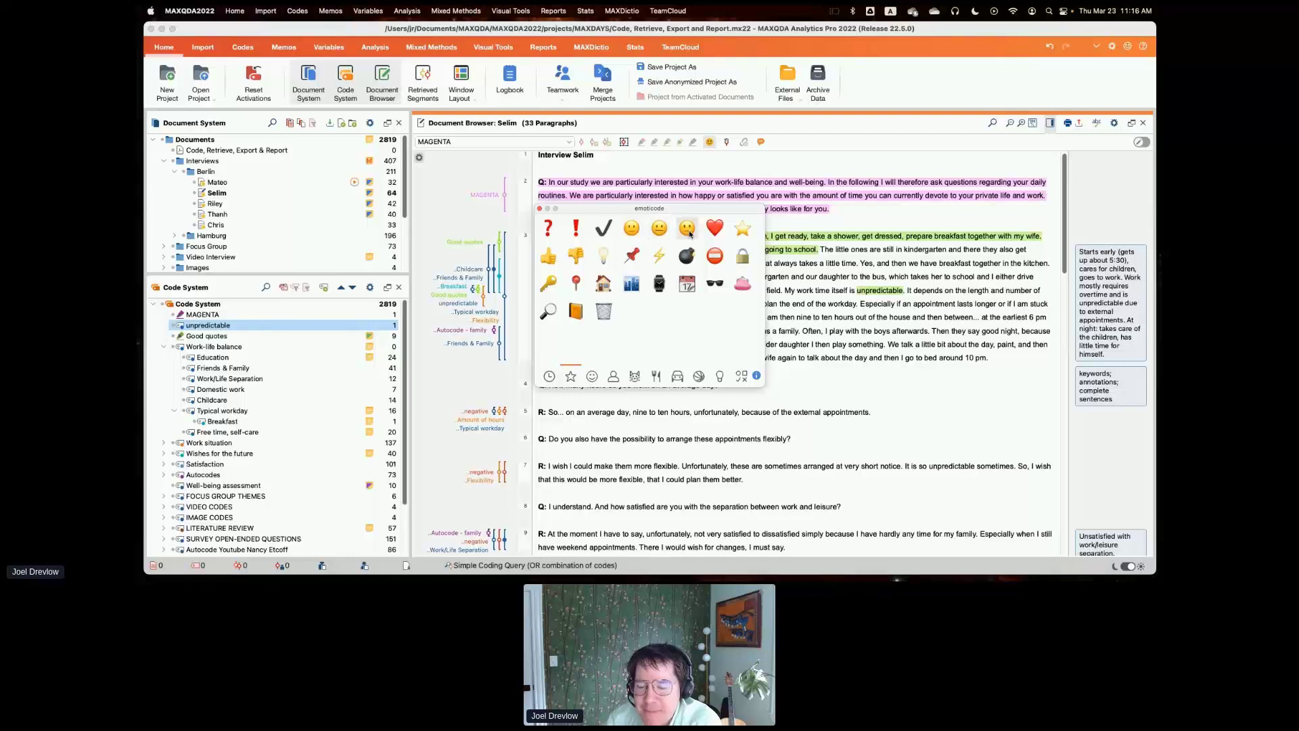
click(539, 209)
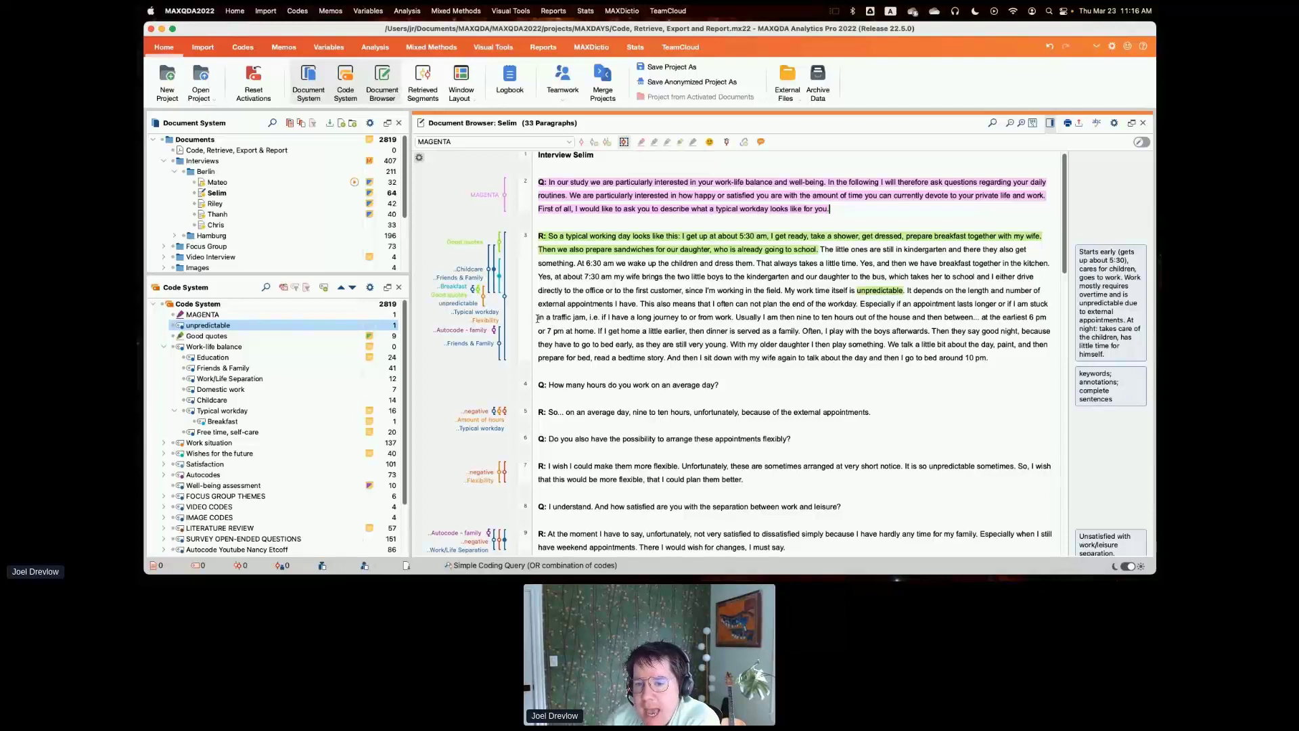
drag(588, 317, 800, 332)
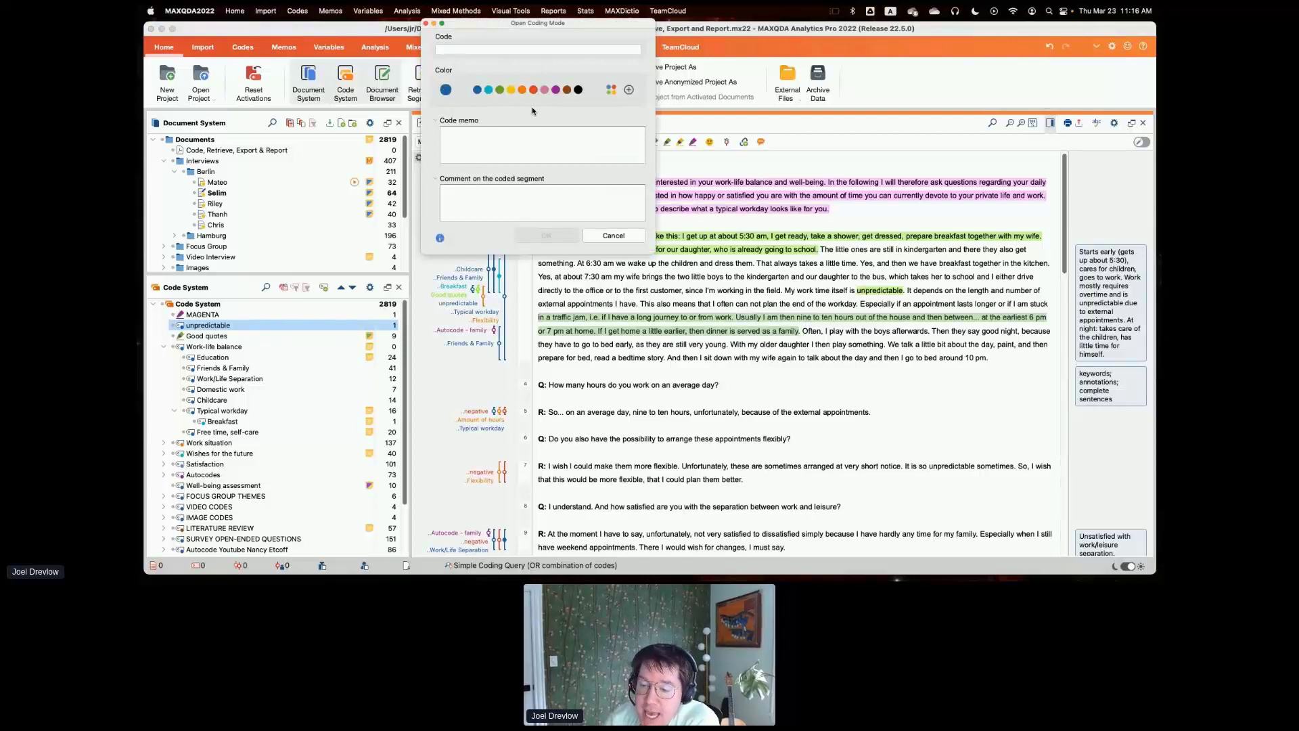
click(601, 235)
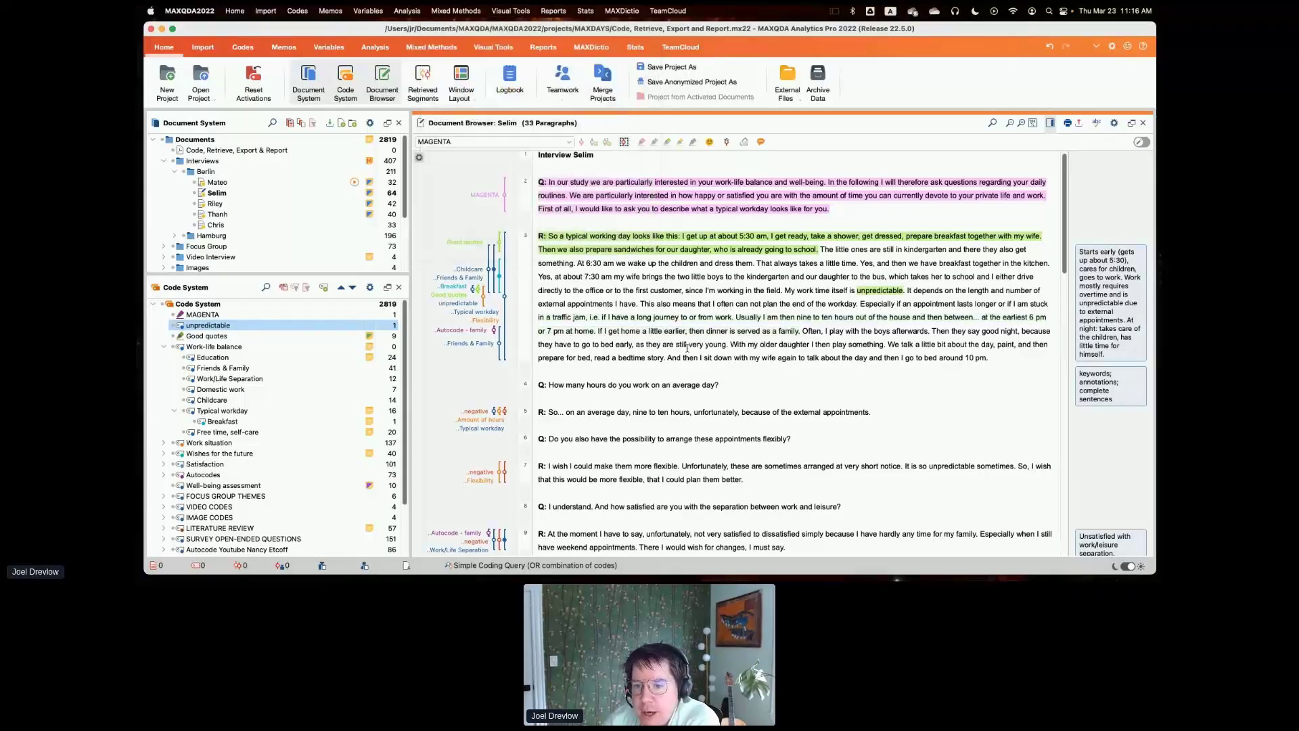
drag(653, 317, 694, 318)
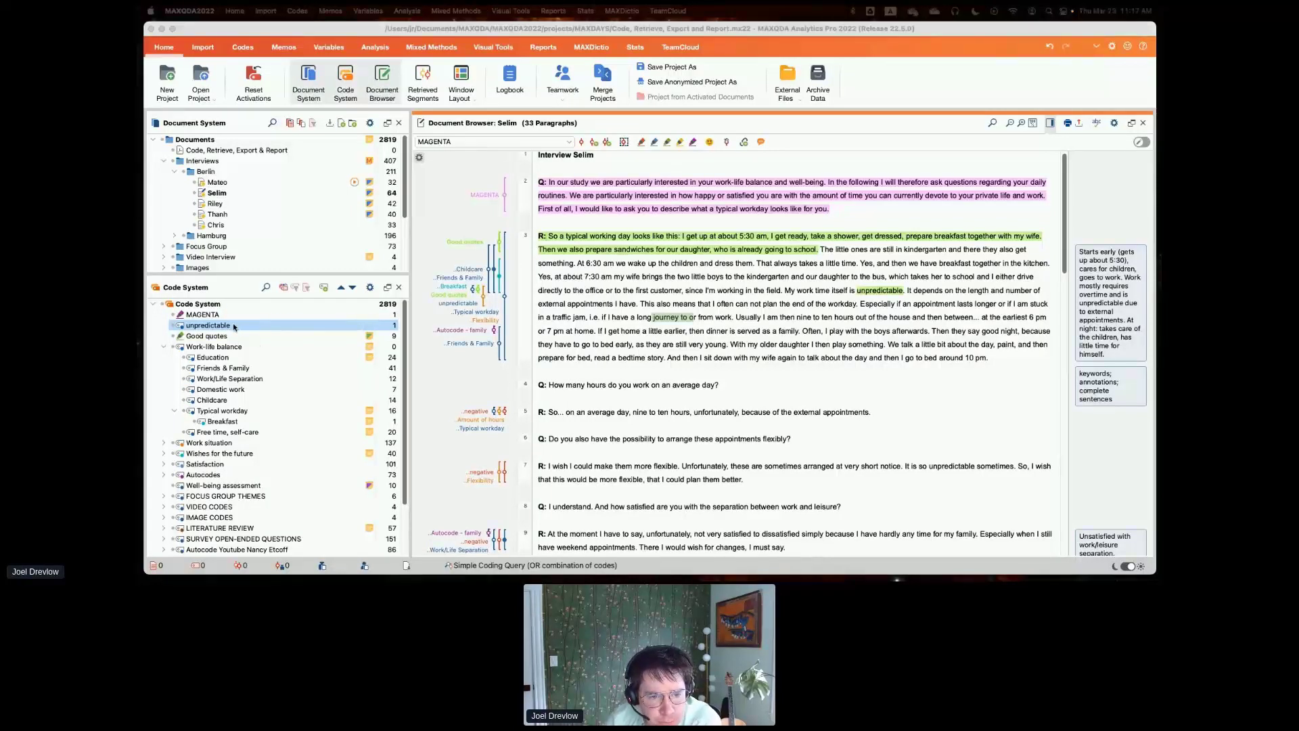
Open the Breakfast code's memo and insert a date and time stamp below its last line
double_click(224, 421)
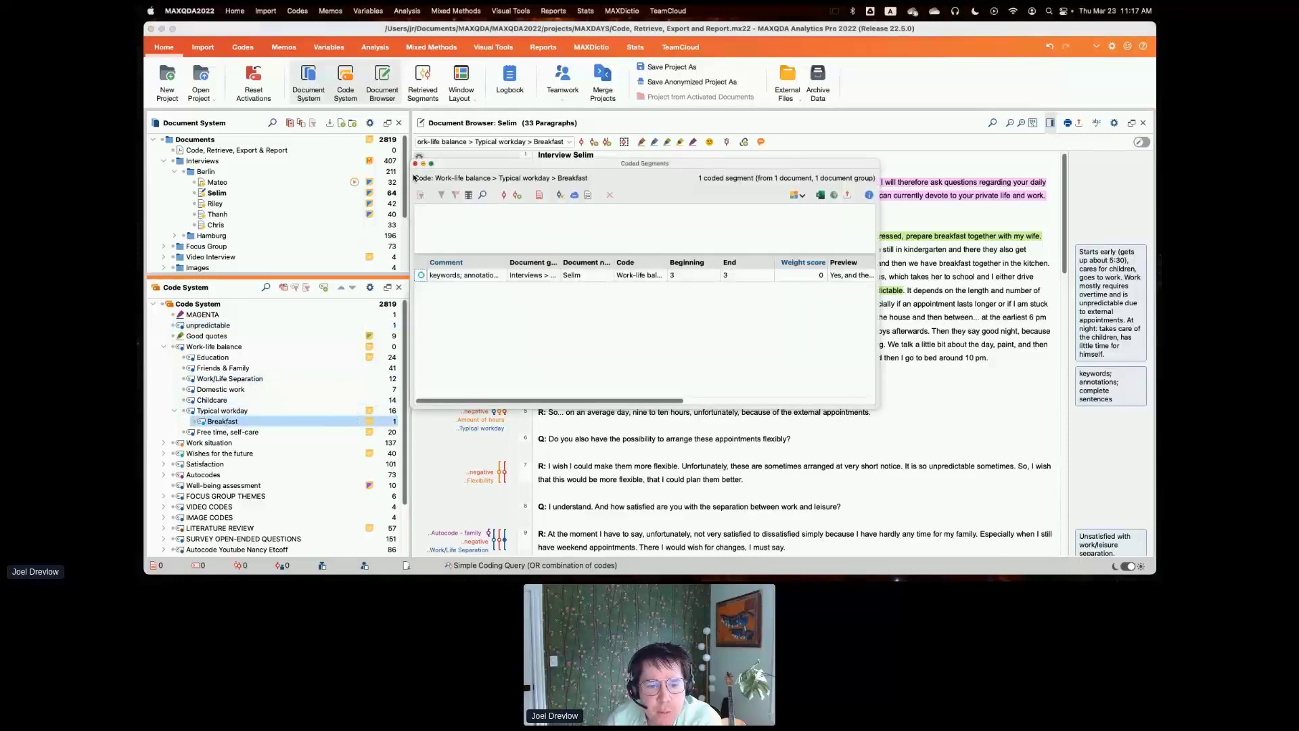
double_click(370, 422)
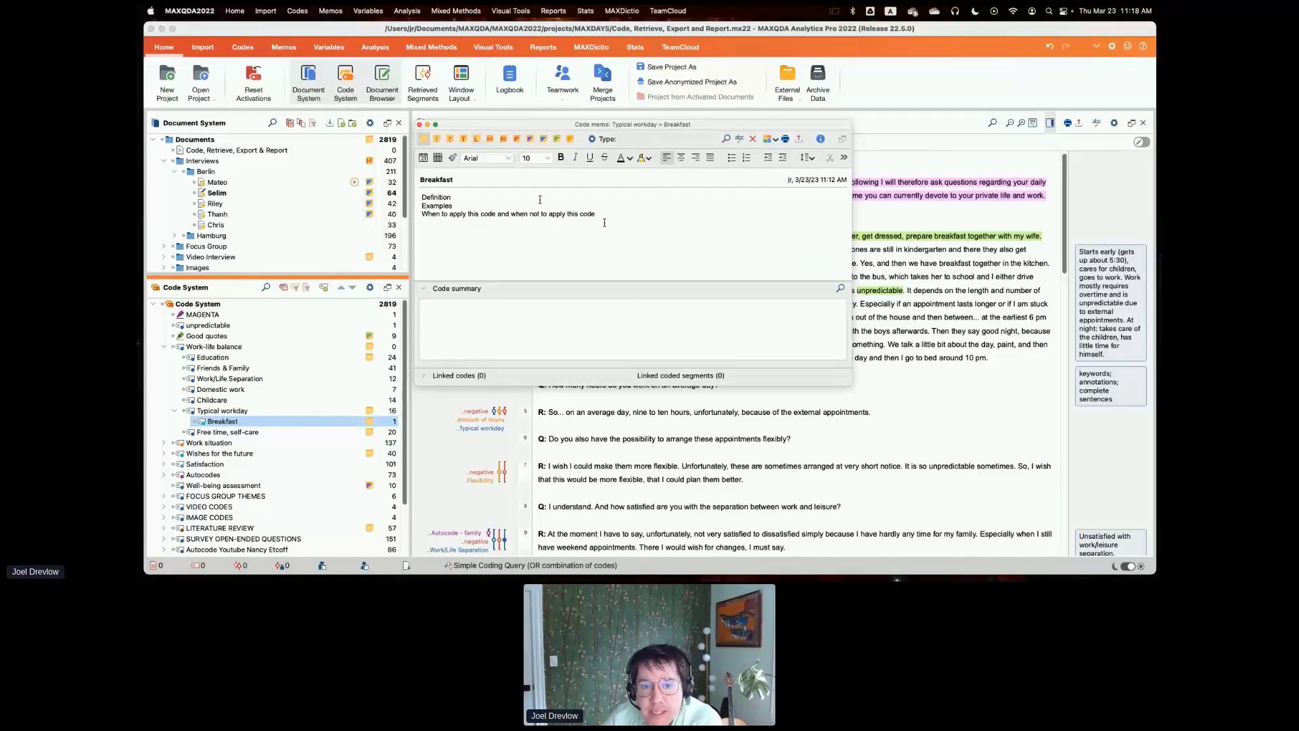
click(429, 159)
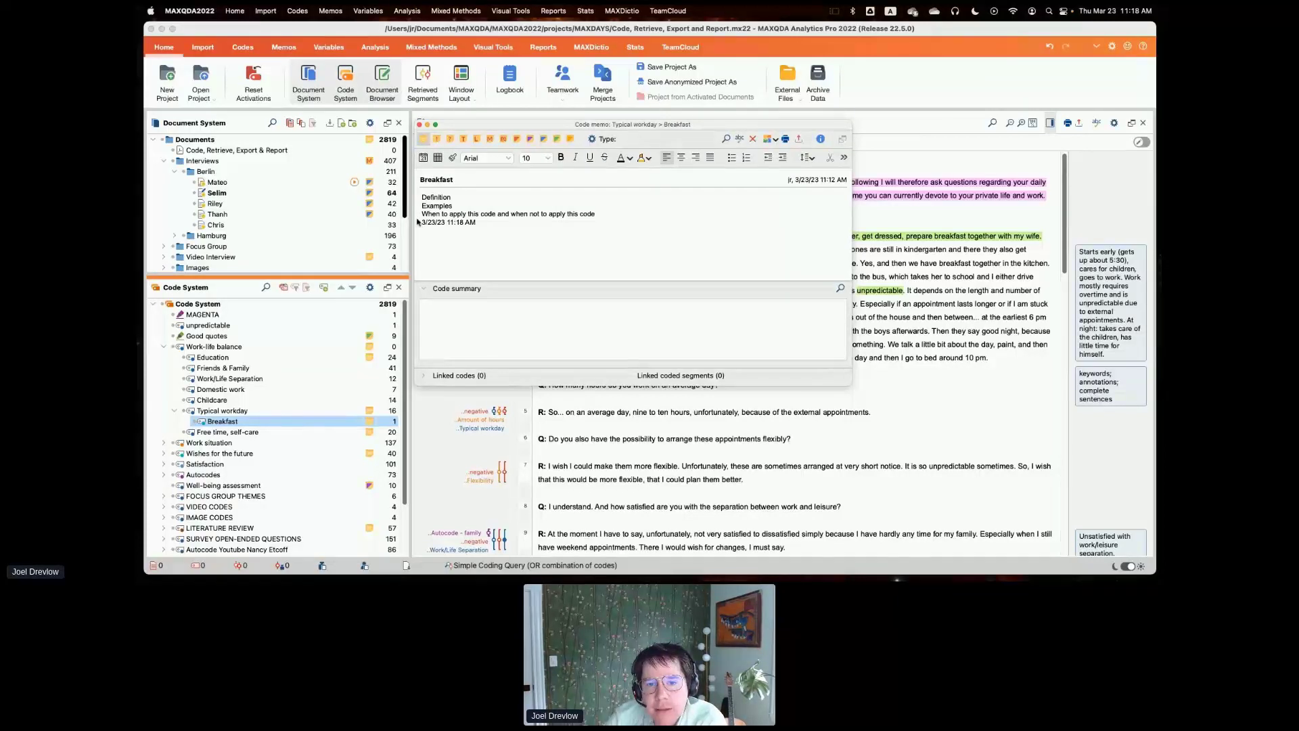
Make the memo line "When to apply this code and when not to apply this code" bold, underline "not" and close the memo
drag(421, 215, 646, 215)
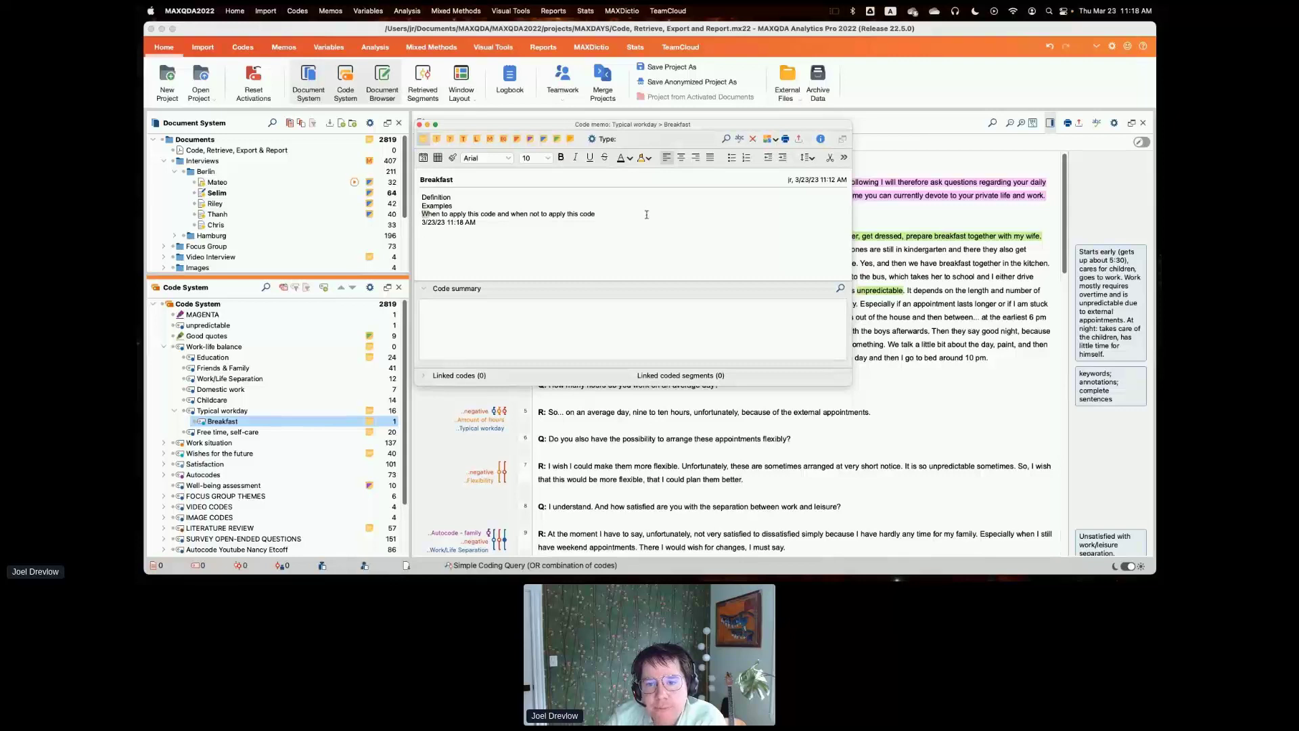
click(564, 158)
click(673, 214)
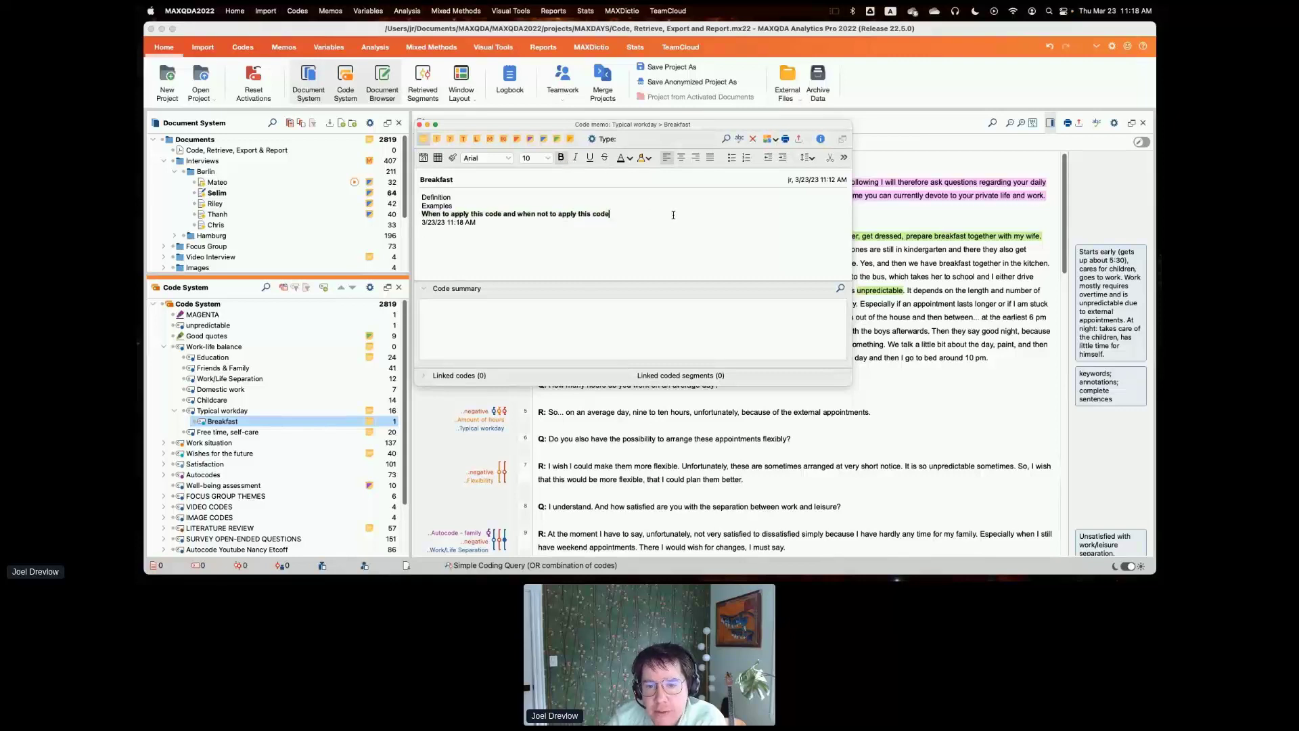
double_click(546, 215)
key(super+u)
click(621, 221)
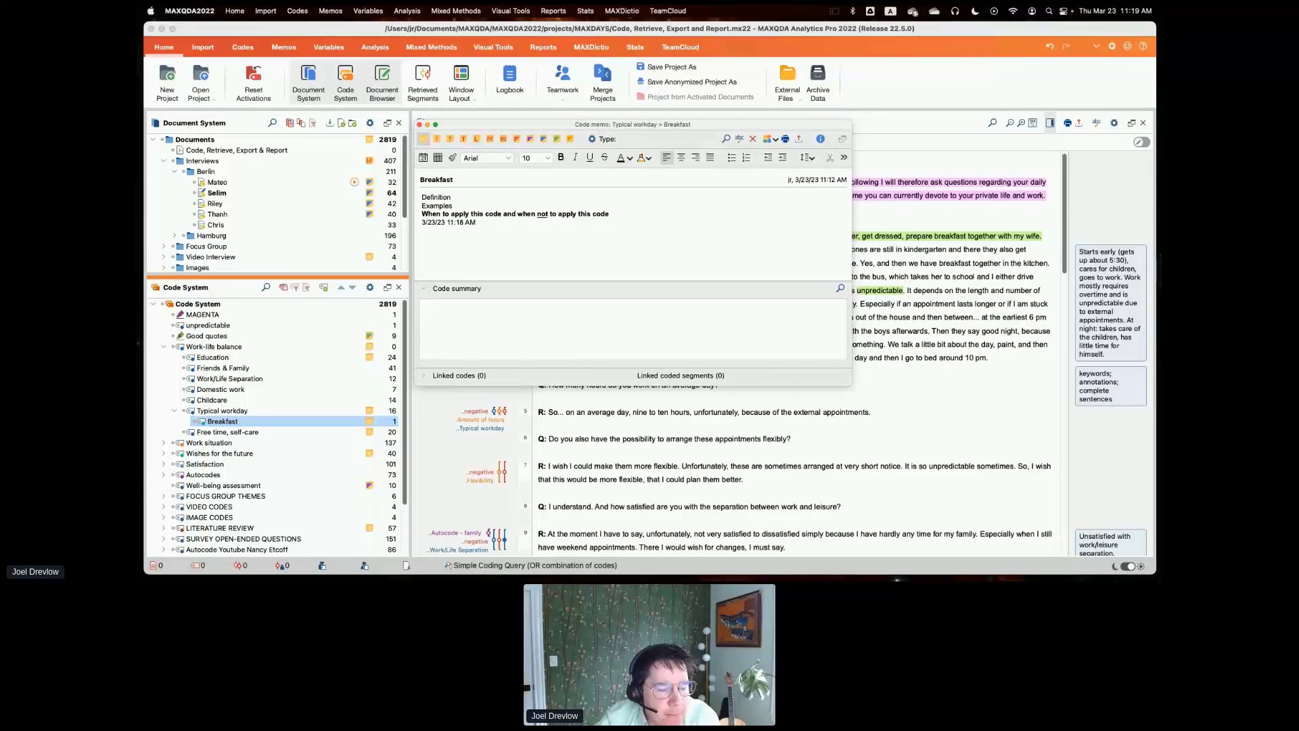
click(420, 124)
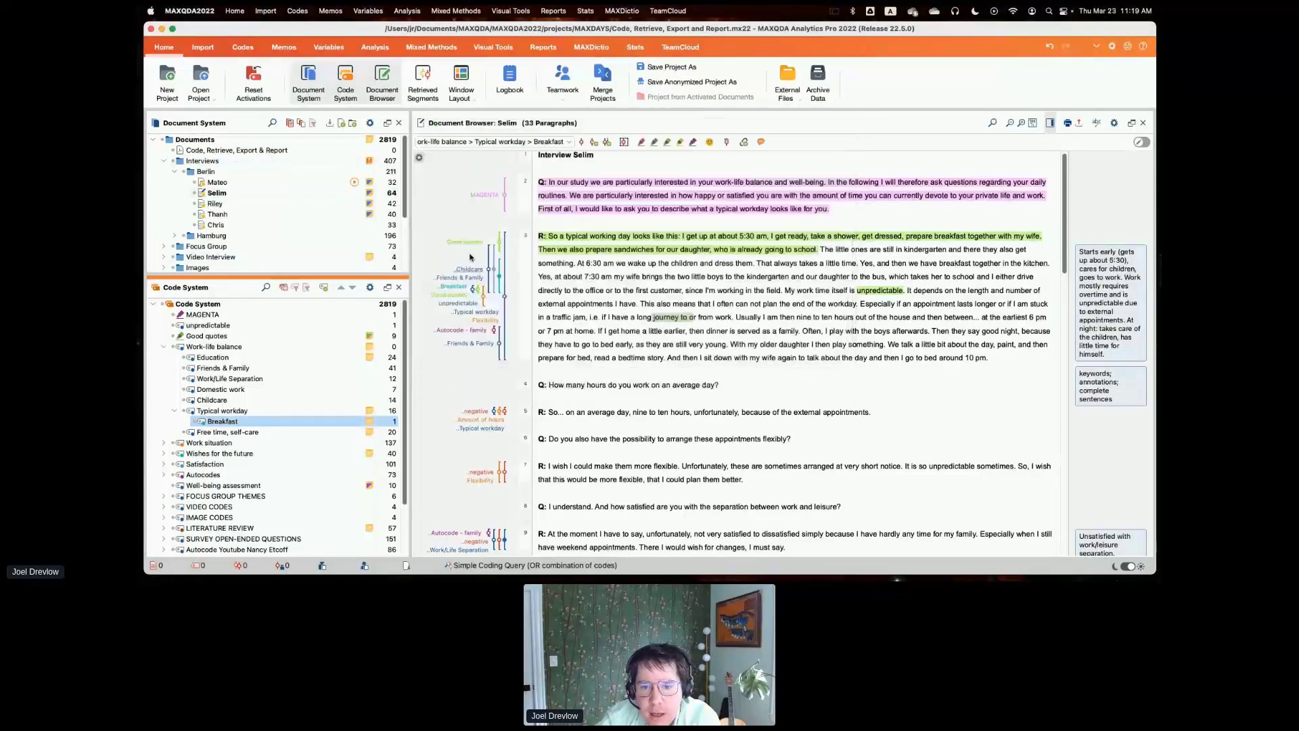
Preview the Childcare coding's details beside the third paragraph and highlight its coded segment in the text
mouse_move(494, 274)
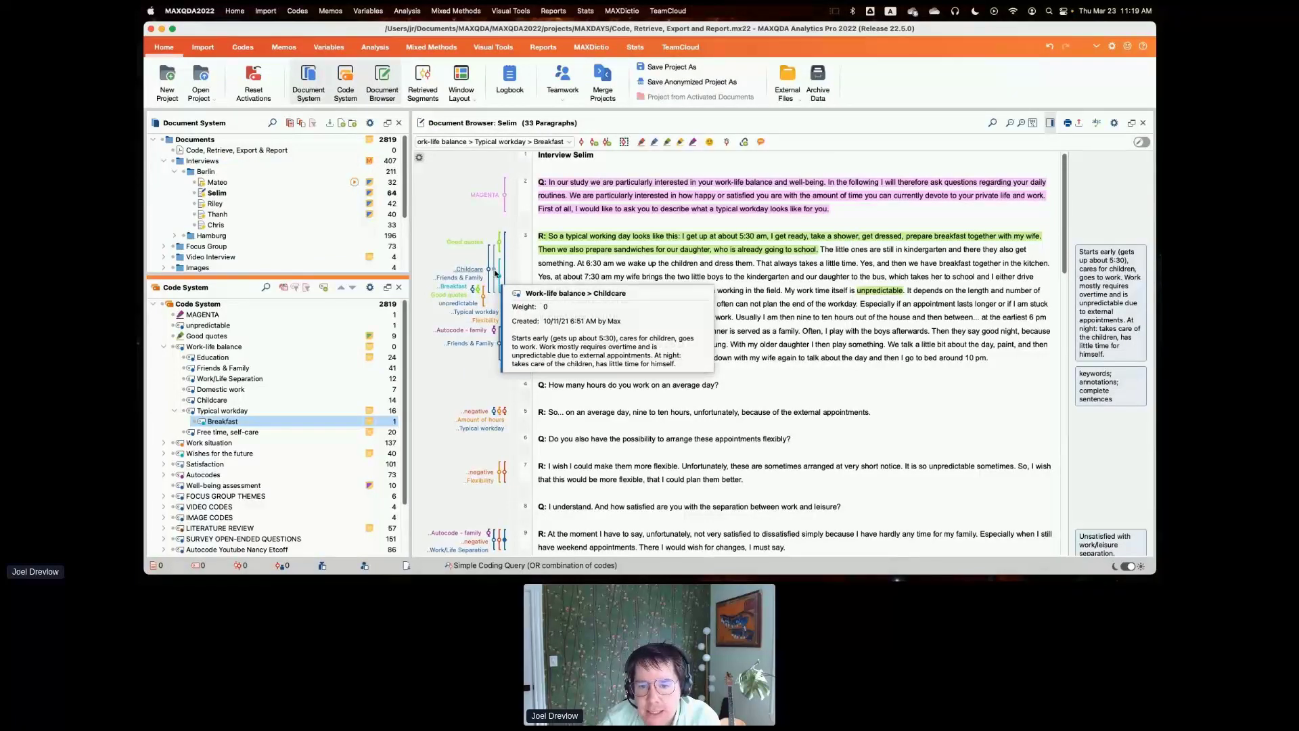
click(495, 273)
click(730, 383)
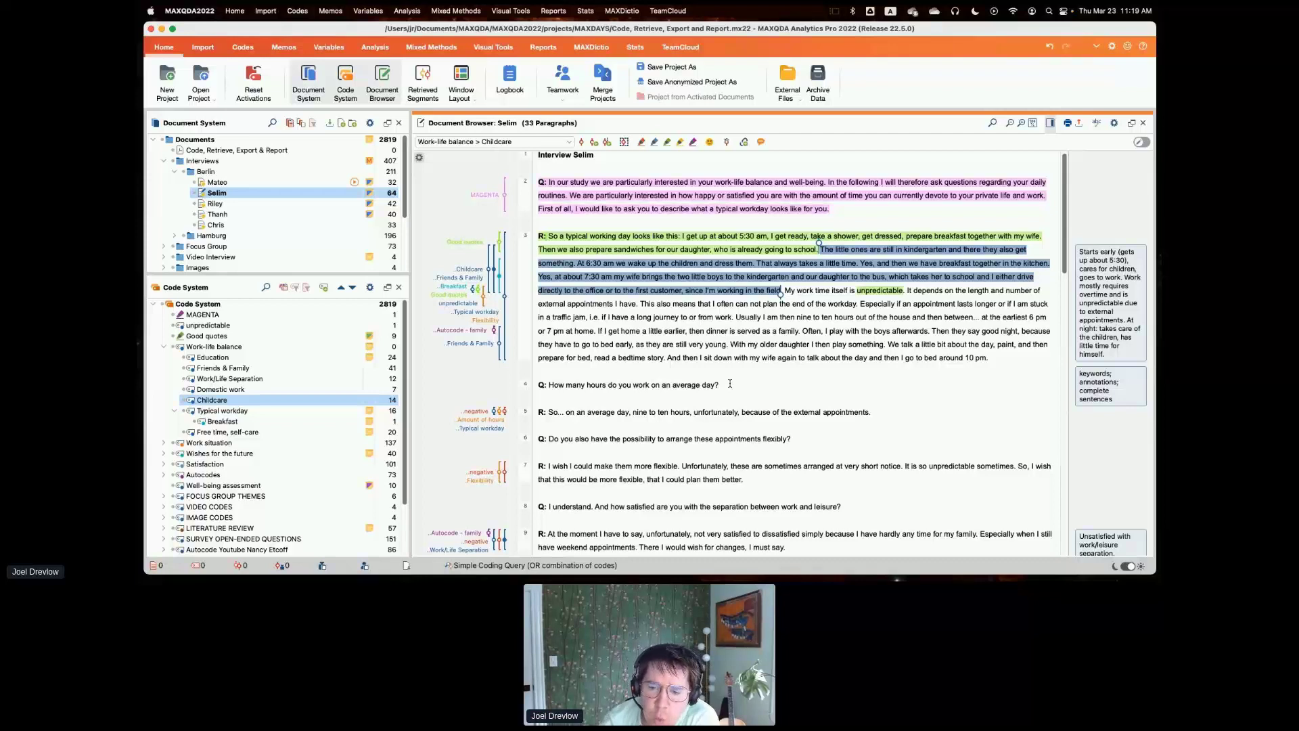
View the comments attached to the long paraphrased segment and to the Flexibility coding
click(505, 300)
double_click(505, 299)
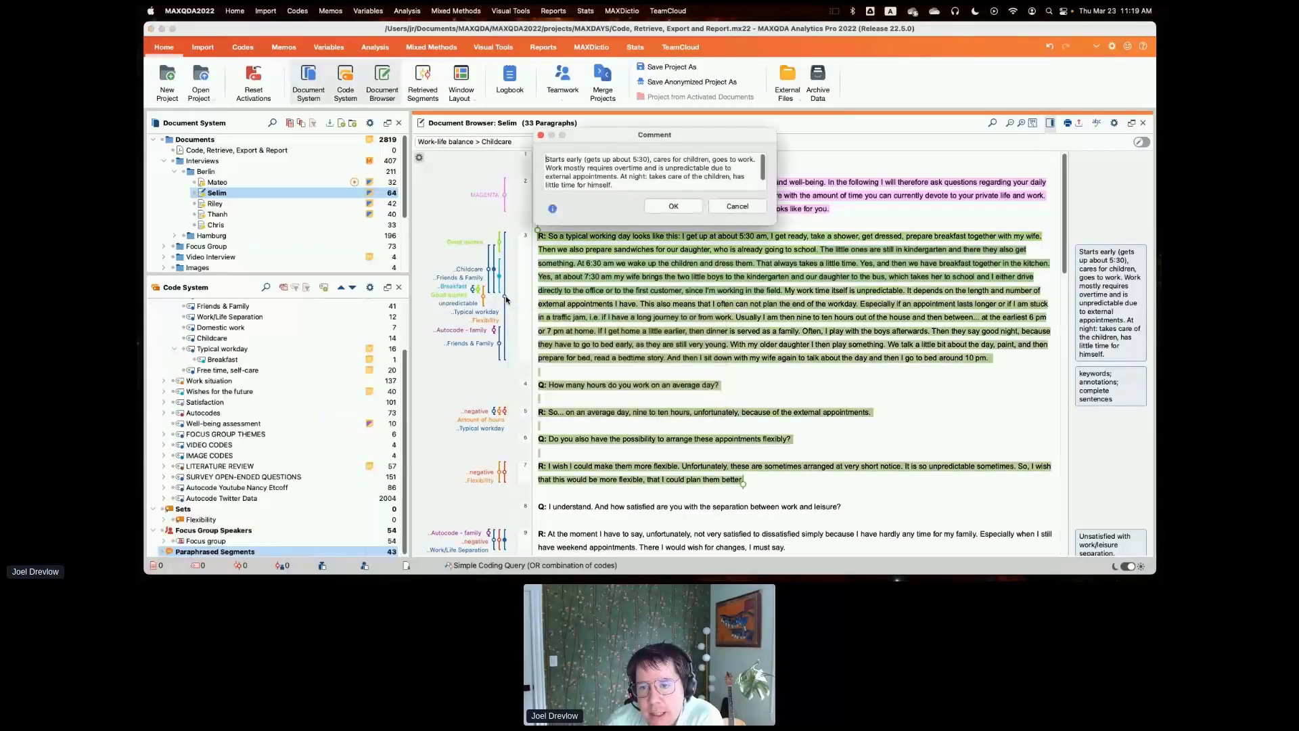
key(Escape)
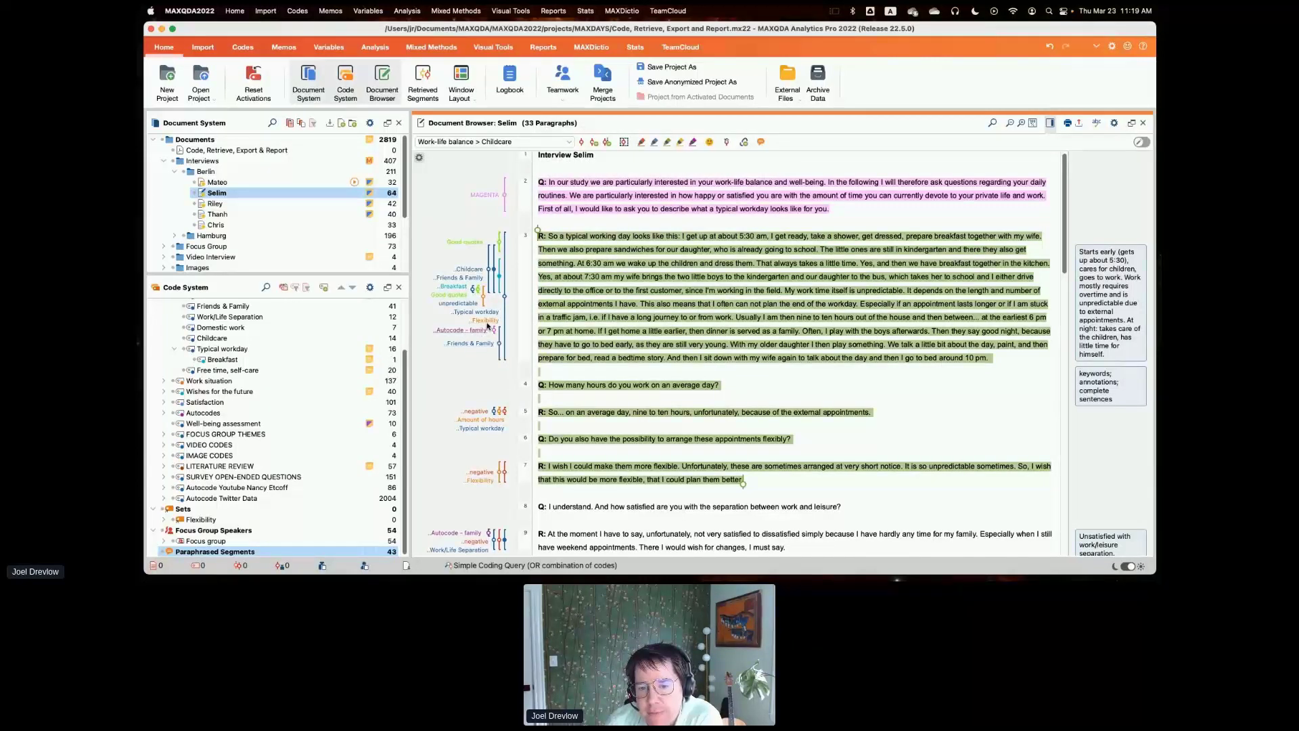
double_click(486, 324)
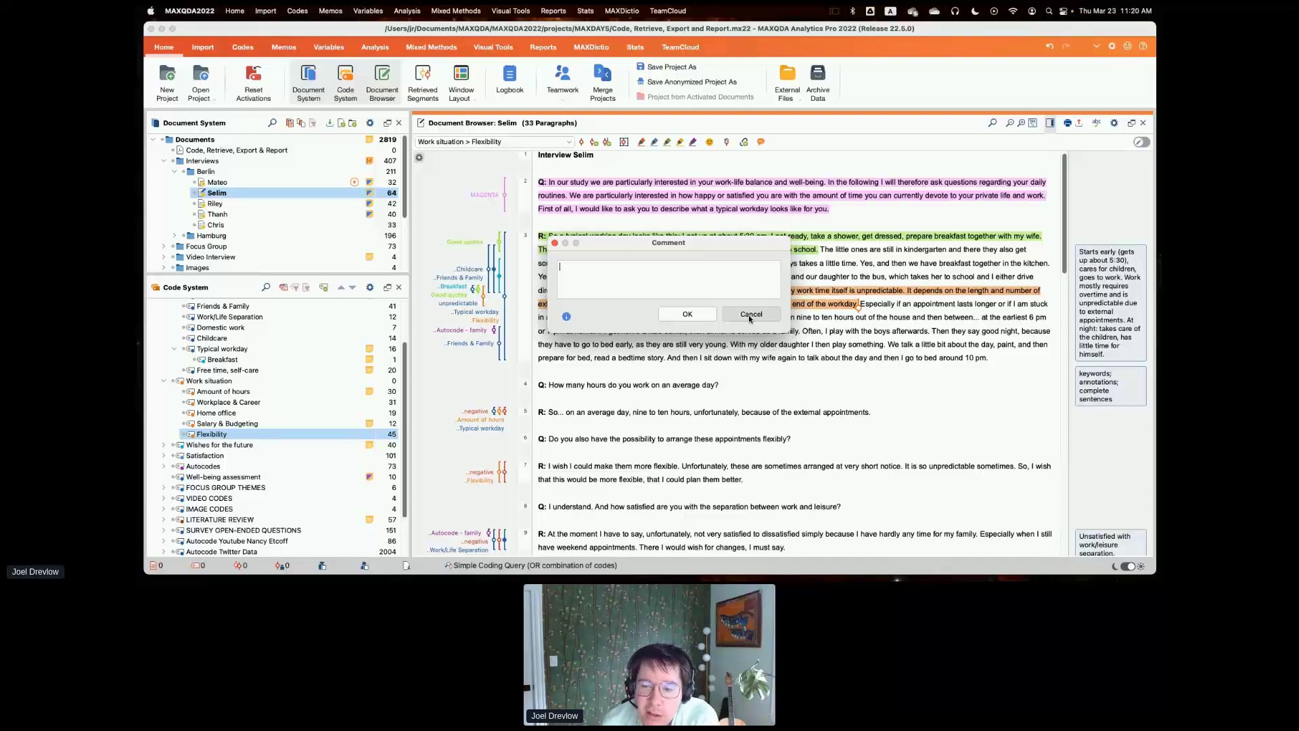
click(750, 313)
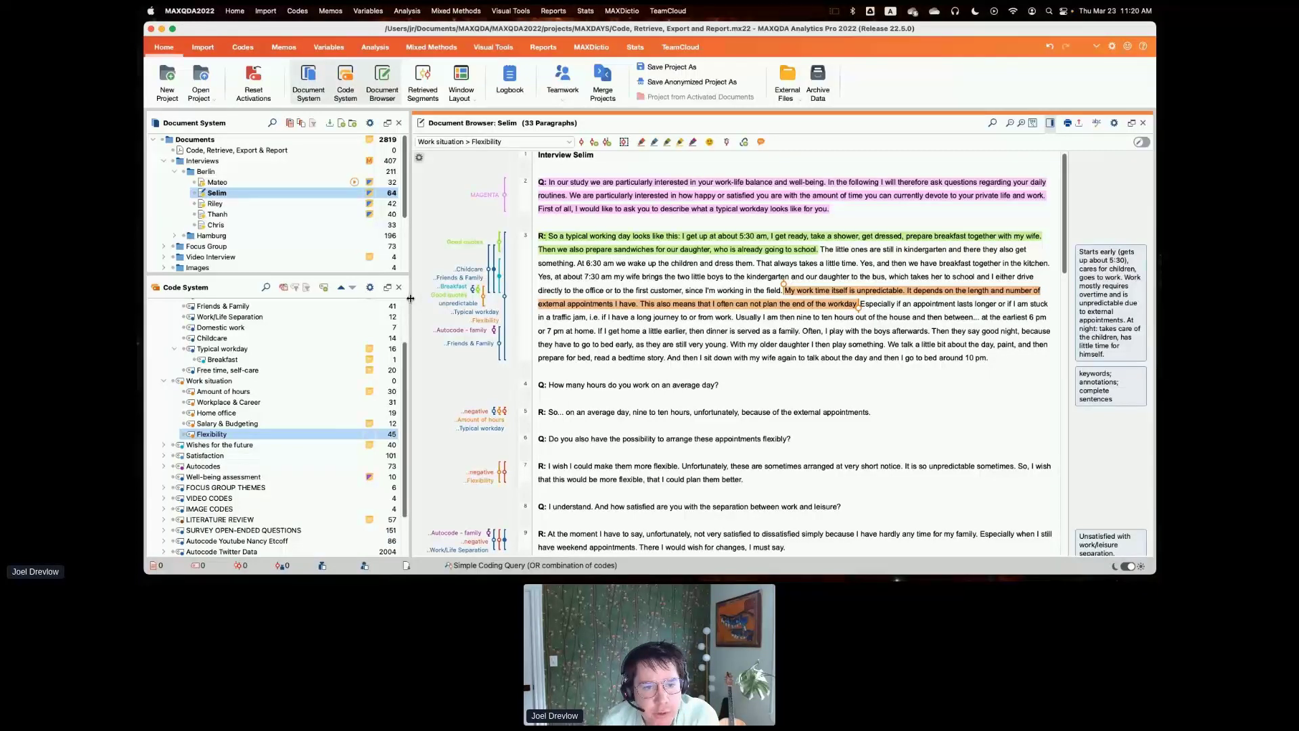
Narrow the document and code lists slightly and enlarge the Document System to show all document groups
drag(411, 299, 406, 298)
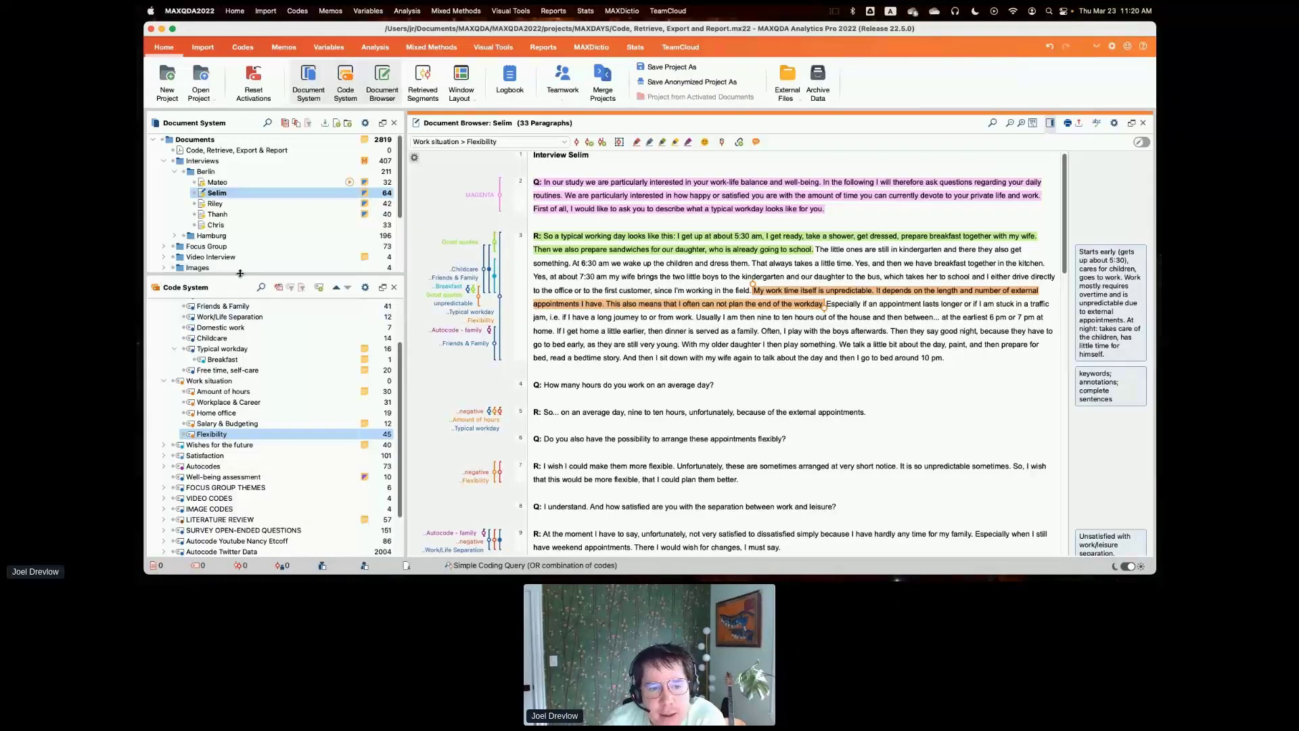
drag(240, 273, 260, 363)
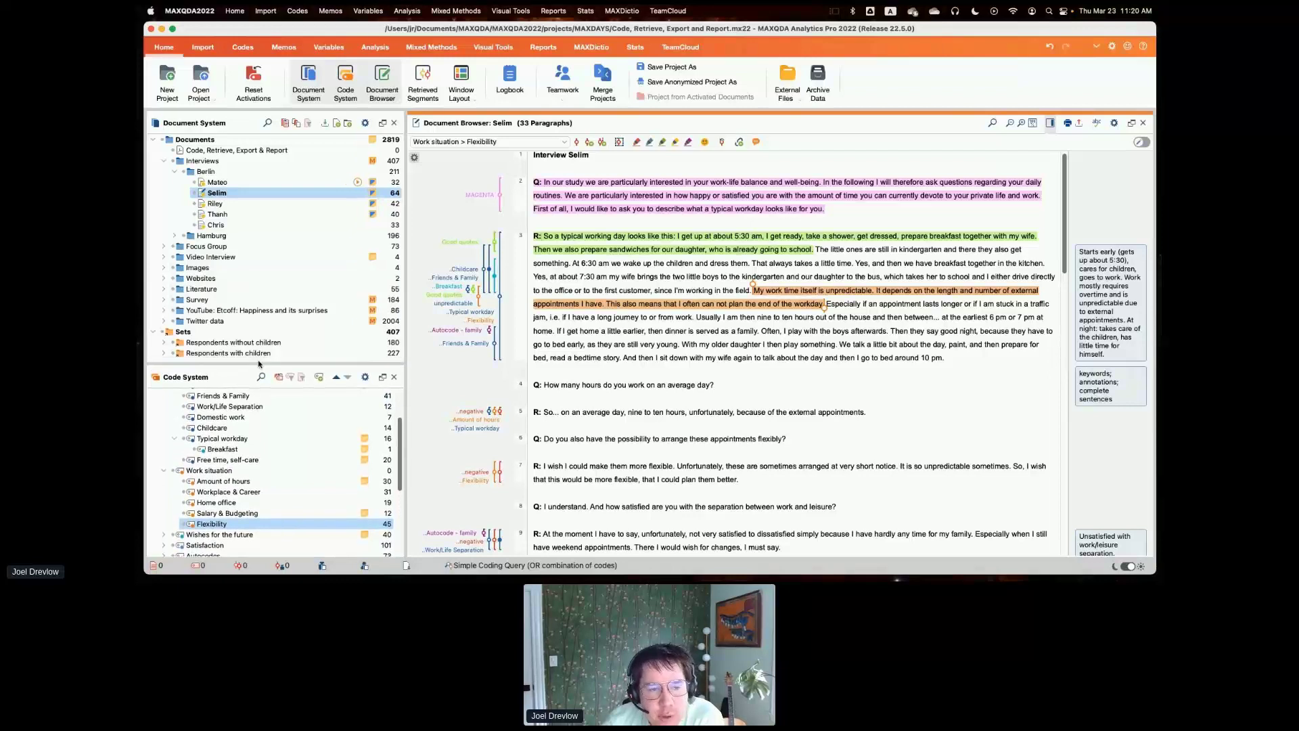
click(175, 173)
click(175, 173)
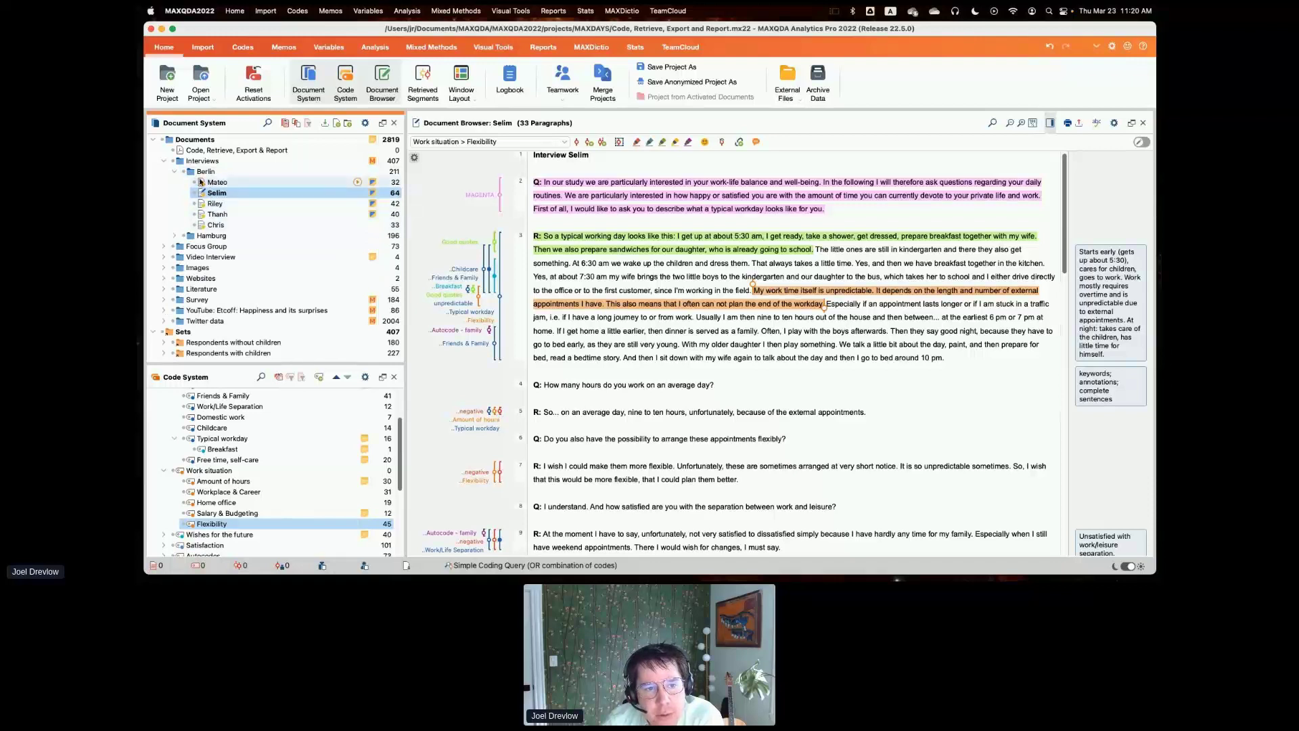
Activate all interview documents in the Berlin group and give the Code System more height
click(185, 174)
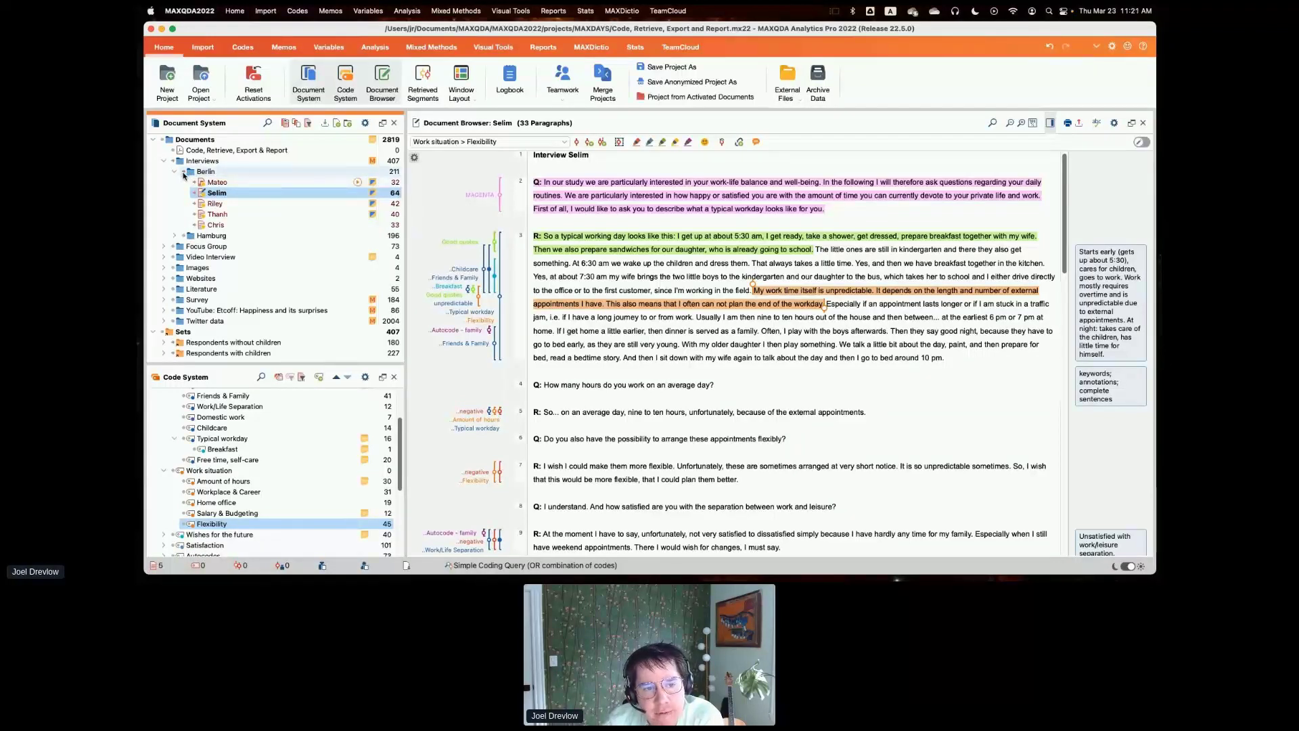
click(184, 174)
click(185, 174)
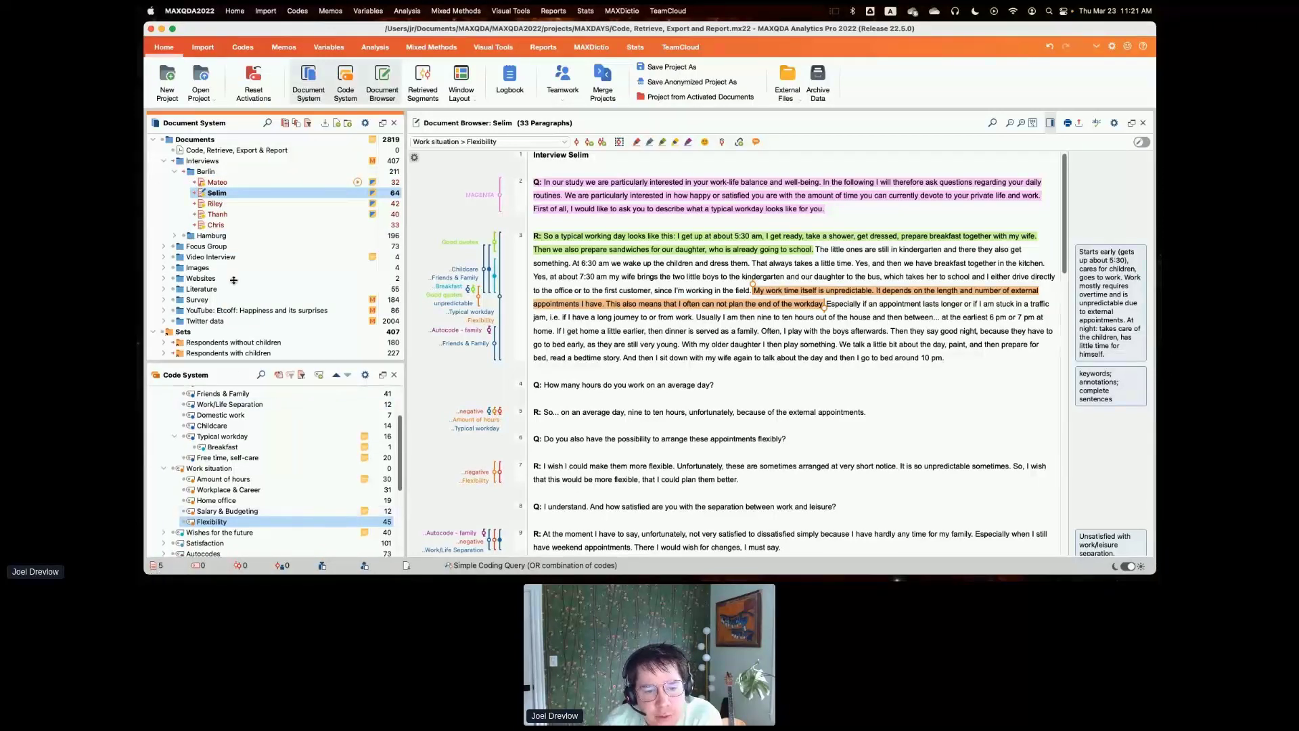
drag(234, 369, 233, 252)
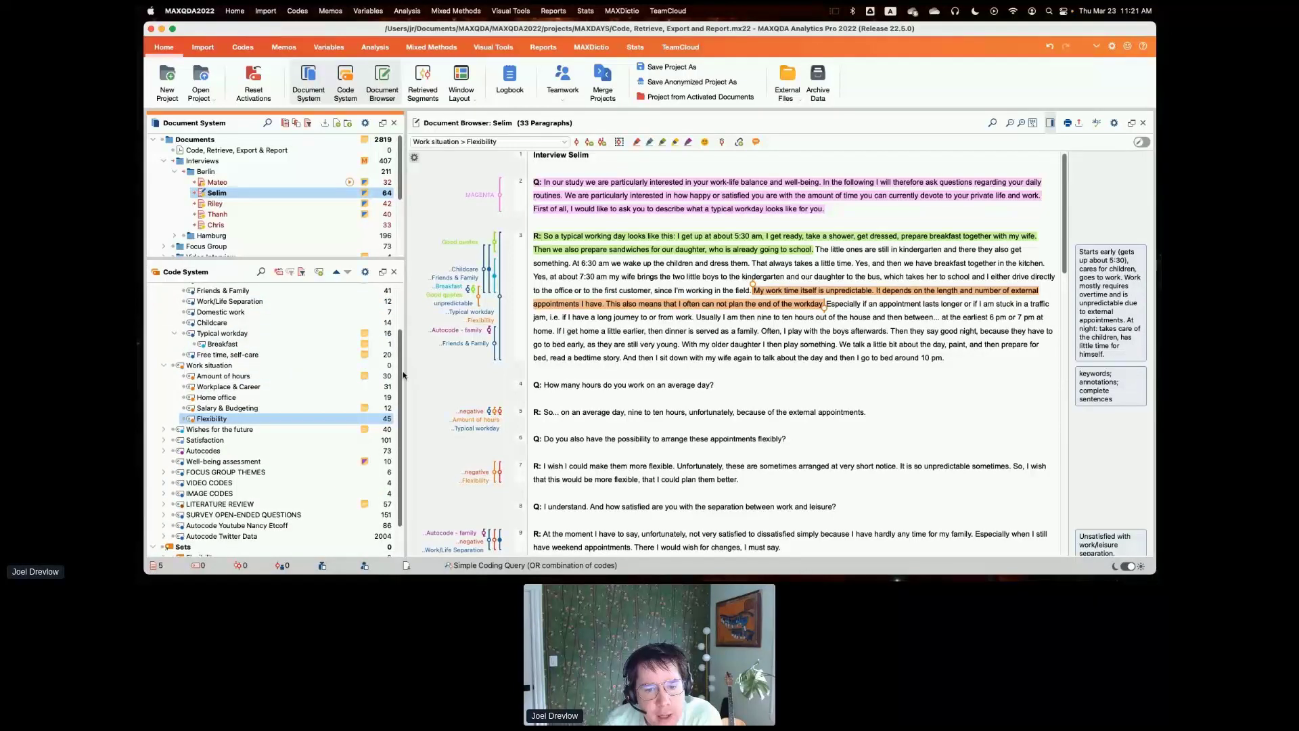
Activate the Work-life balance code with all its subcodes, show the Retrieved Segments, and give them about half the workspace height
scroll(401, 310, up, 5)
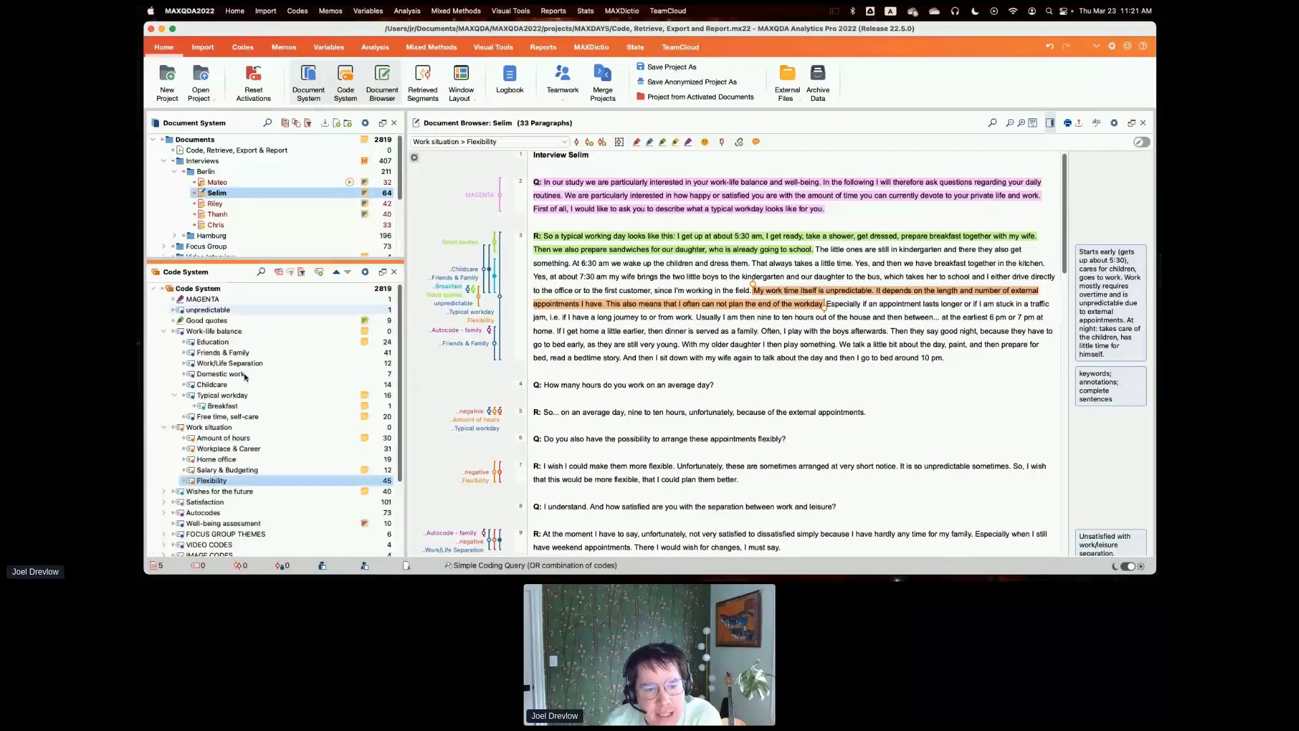
click(174, 330)
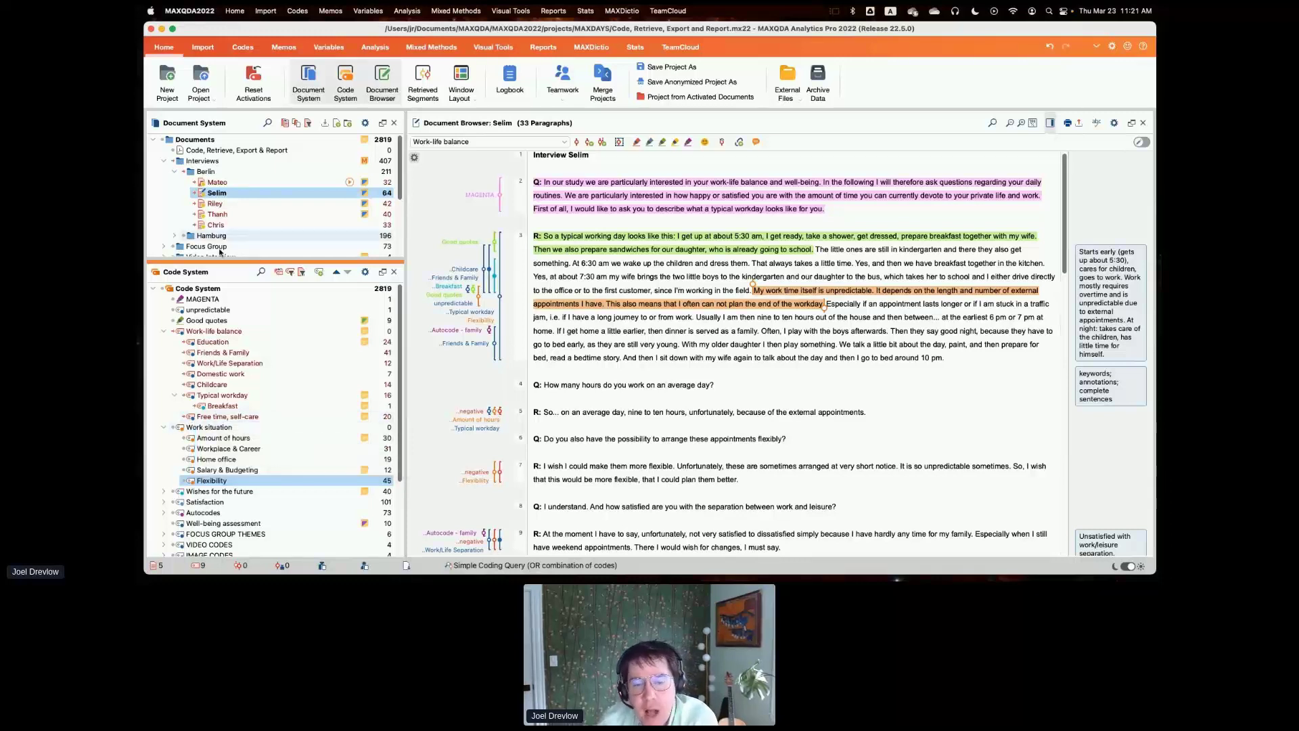
click(425, 76)
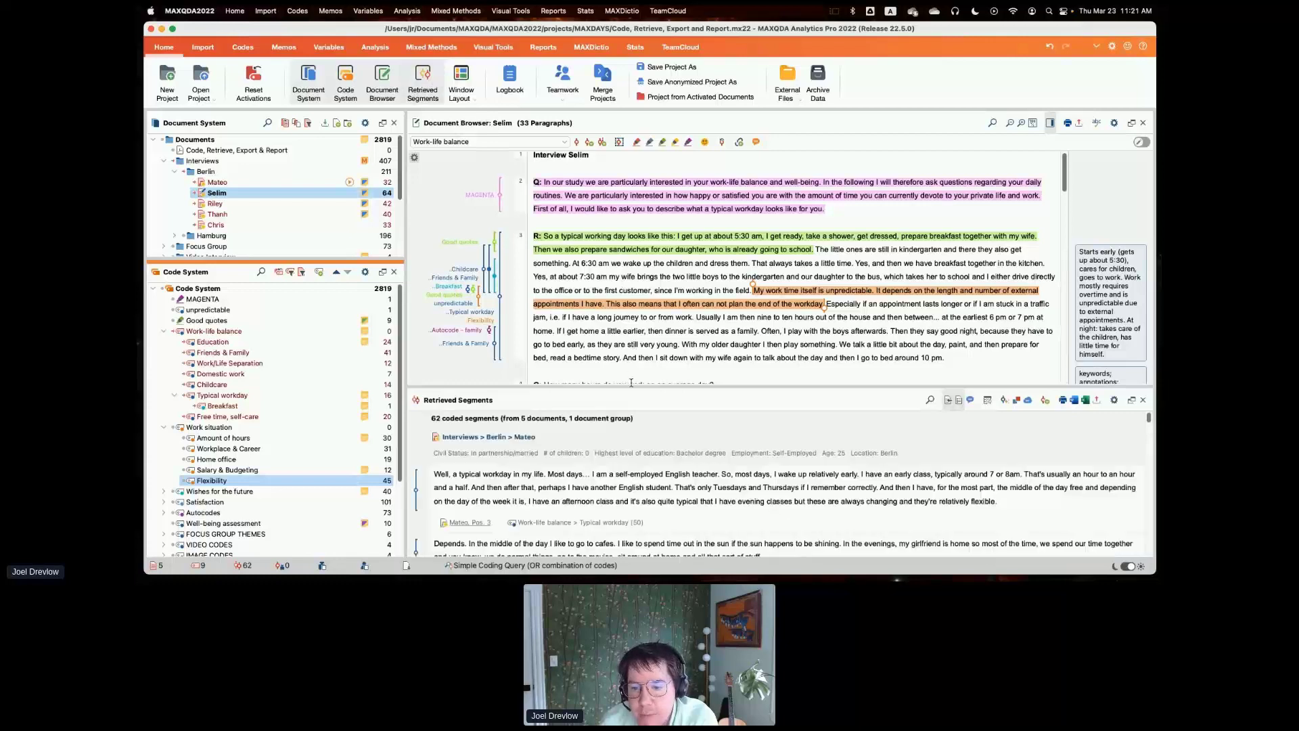
drag(630, 385, 631, 296)
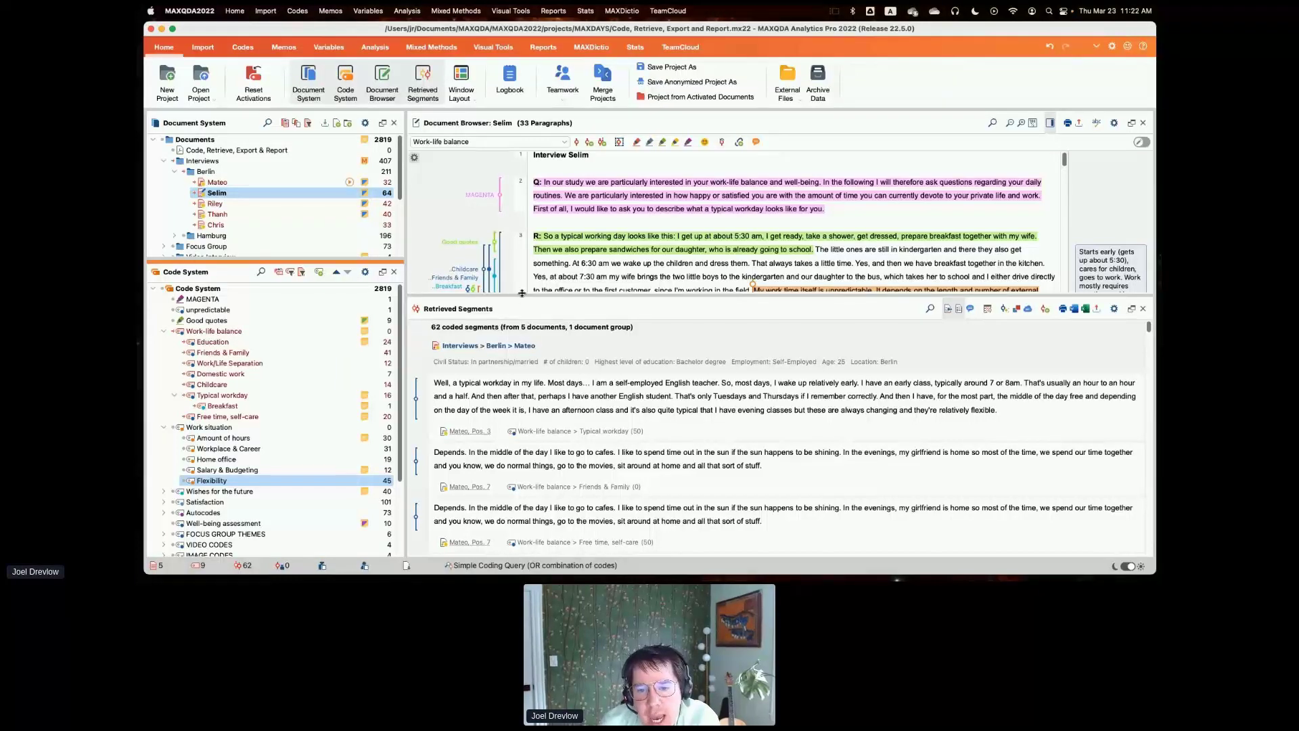
drag(520, 295, 521, 337)
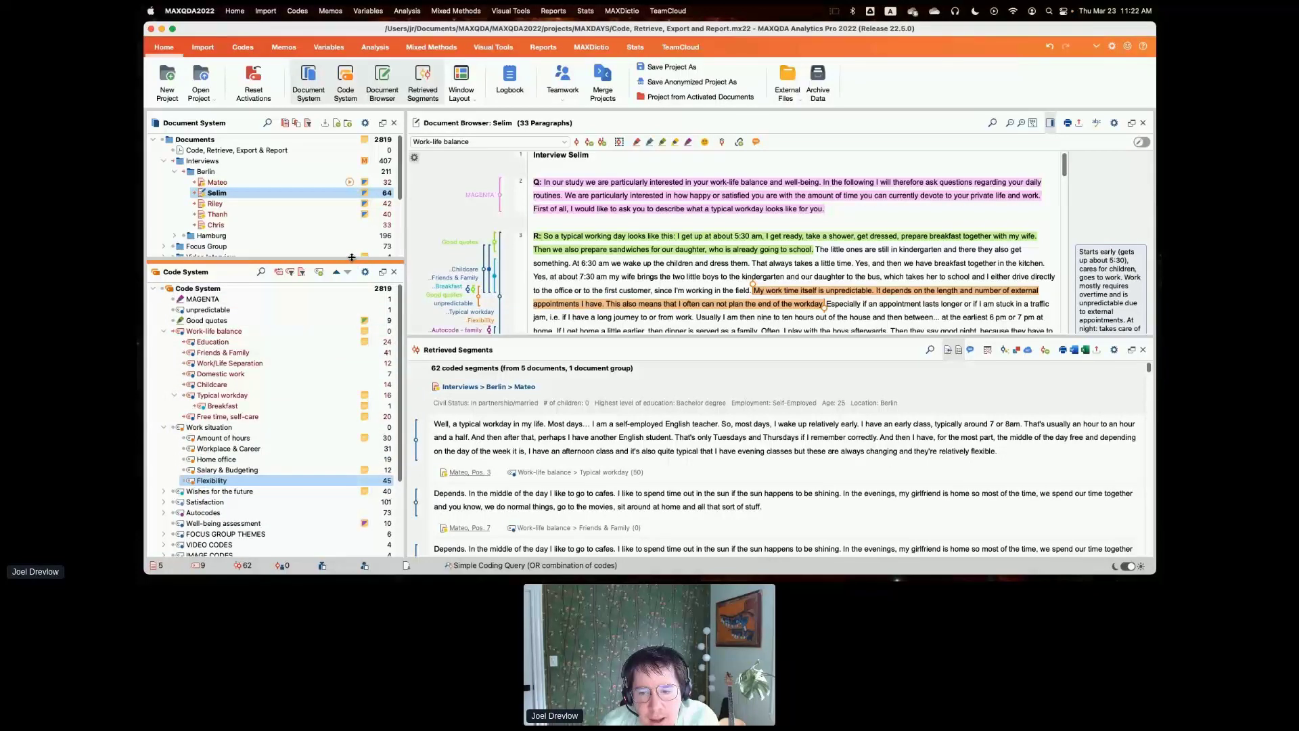
Reset all code and document activations, close the Retrieved Segments, and enlarge the Document System slightly
drag(352, 263, 351, 266)
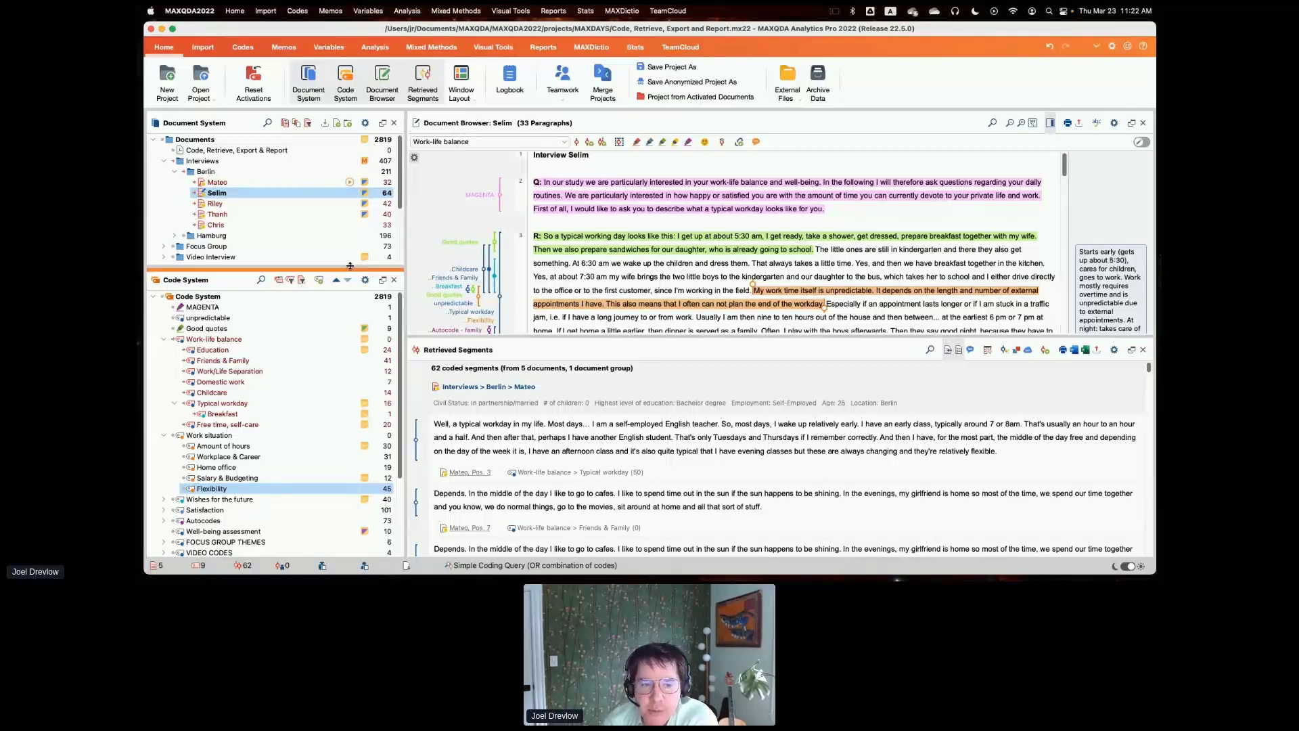
drag(351, 265, 351, 270)
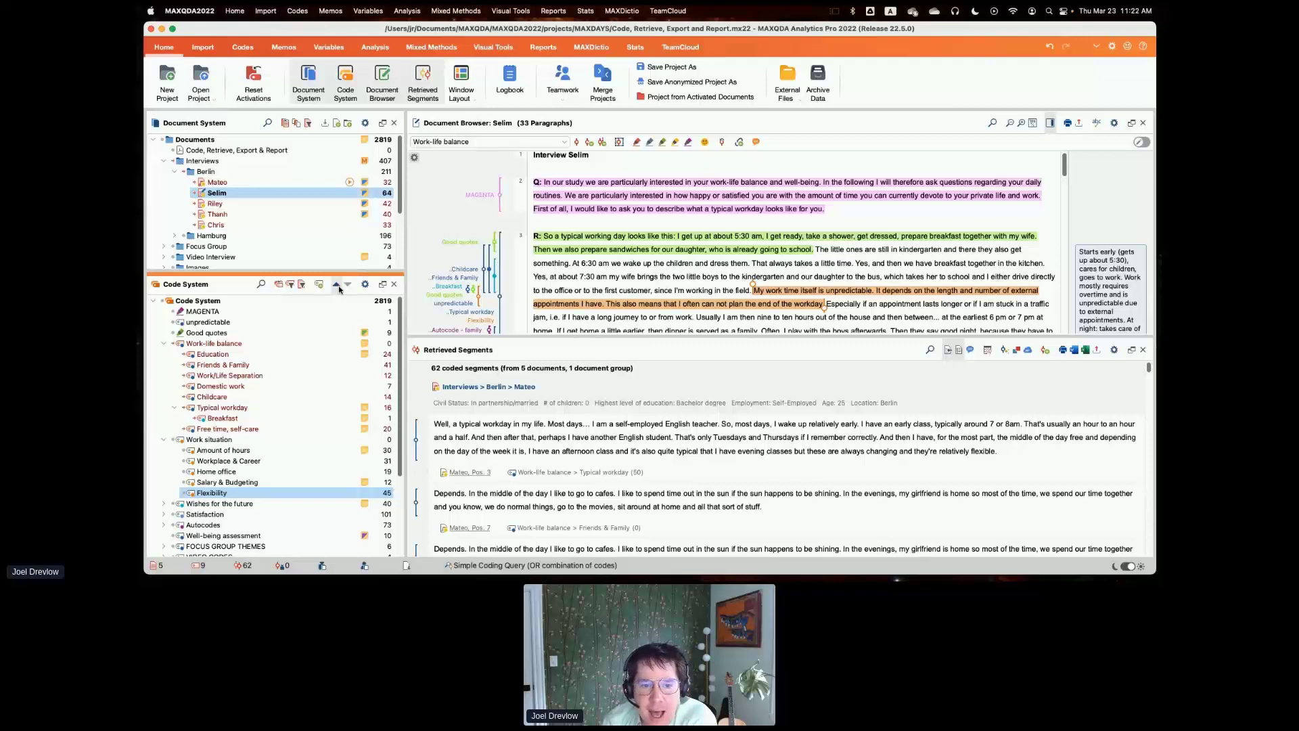
click(277, 285)
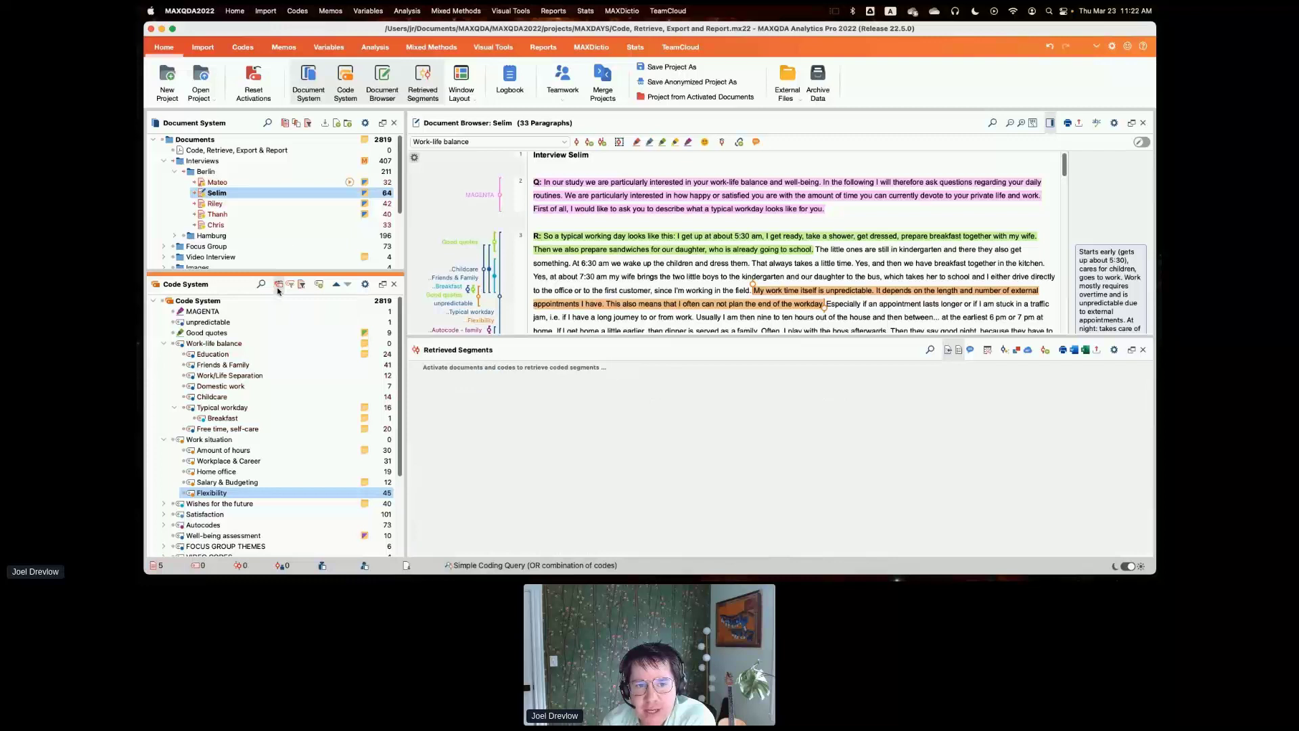
click(286, 126)
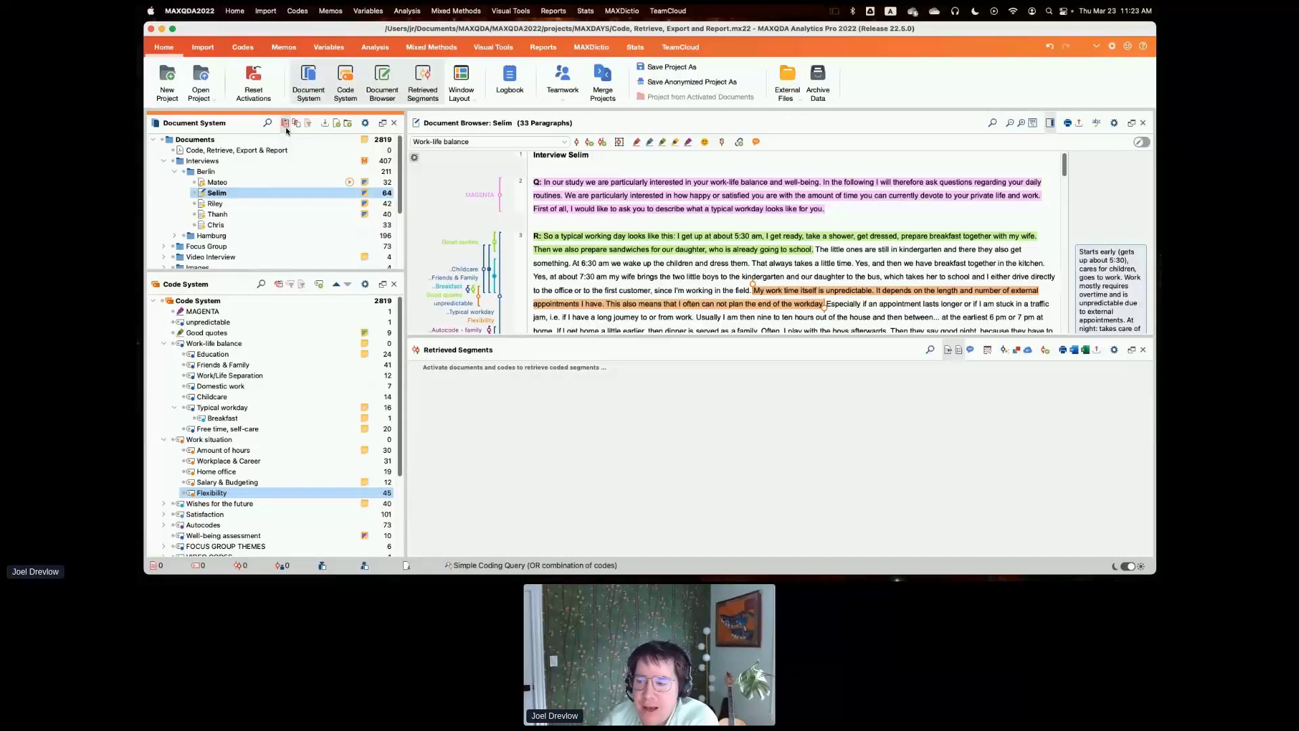
click(1143, 349)
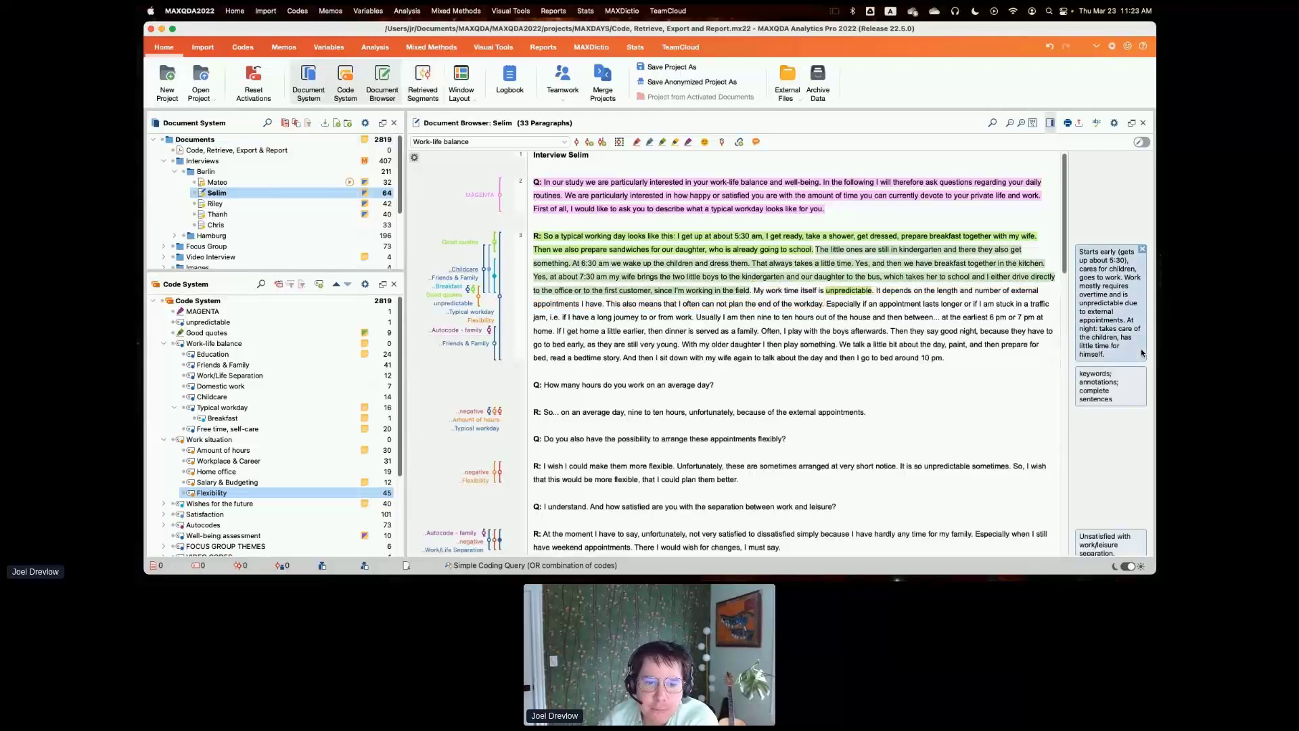
drag(271, 271, 270, 288)
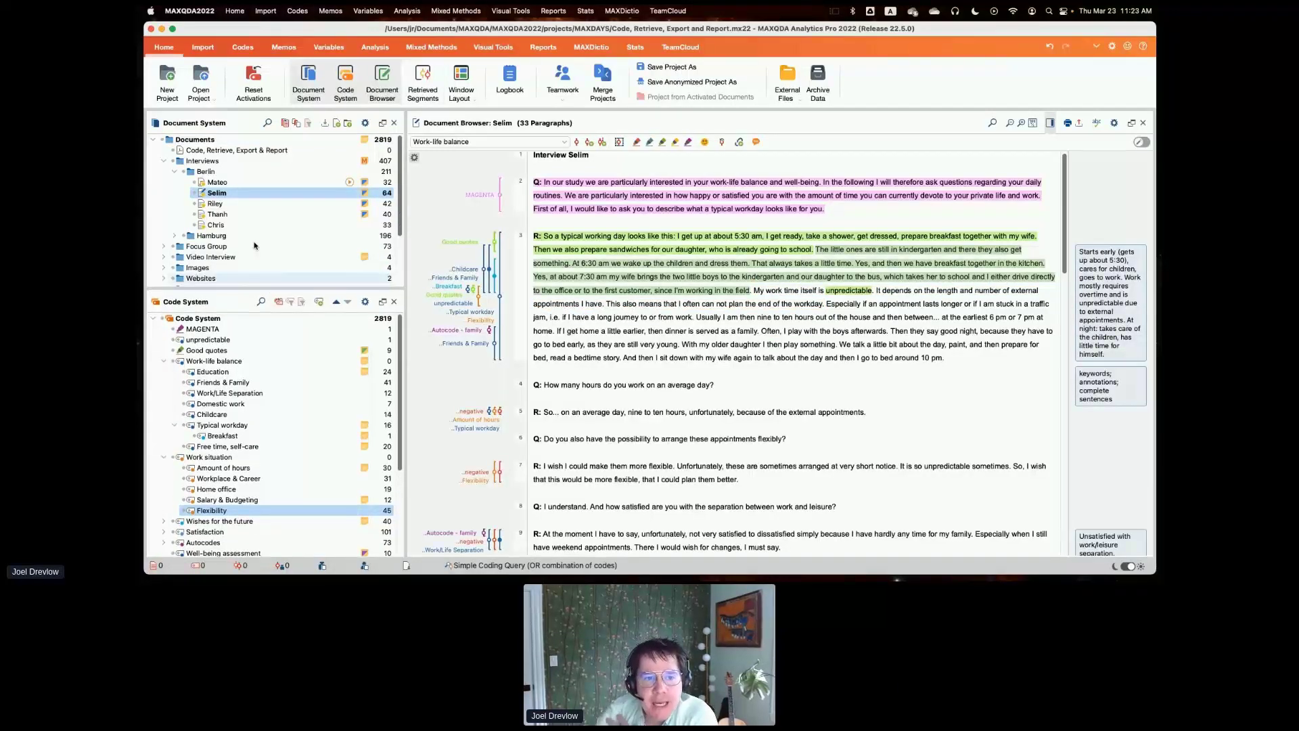
Activate documents by variable using the condition Employment equals Student
right_click(219, 141)
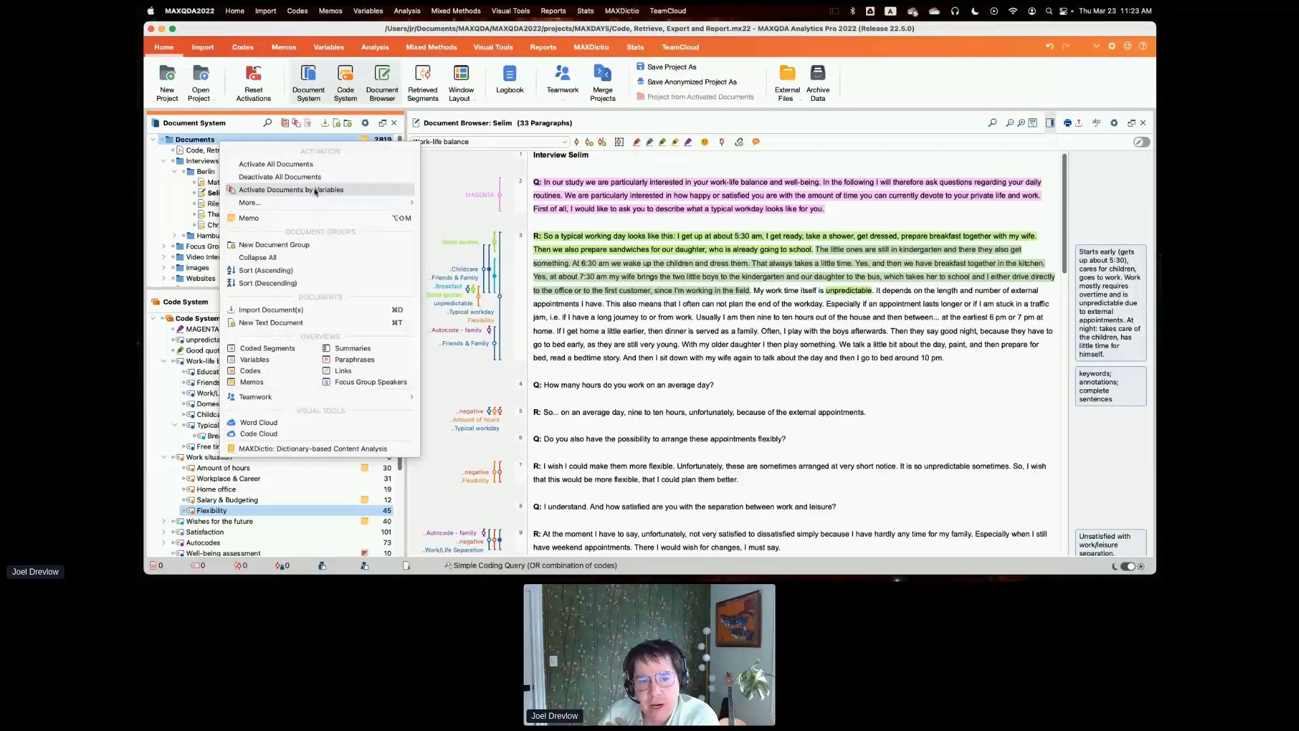
mouse_move(318, 205)
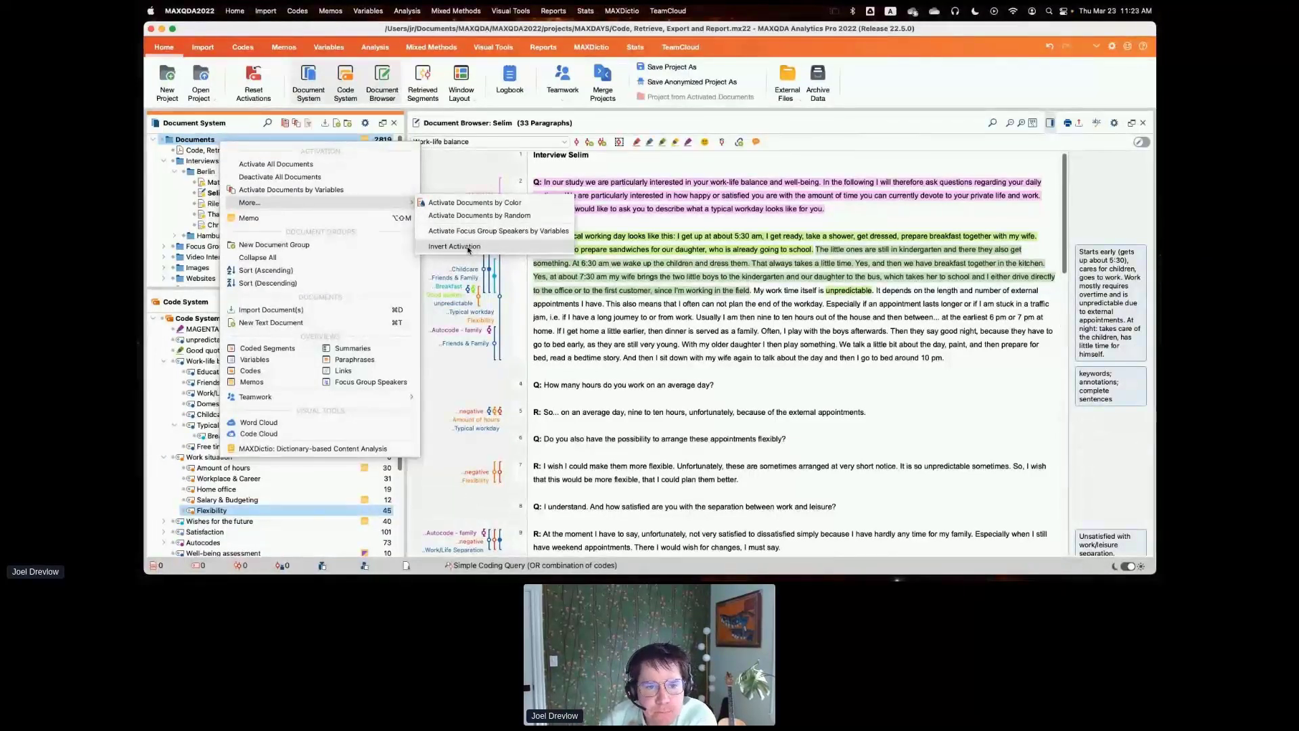
click(317, 190)
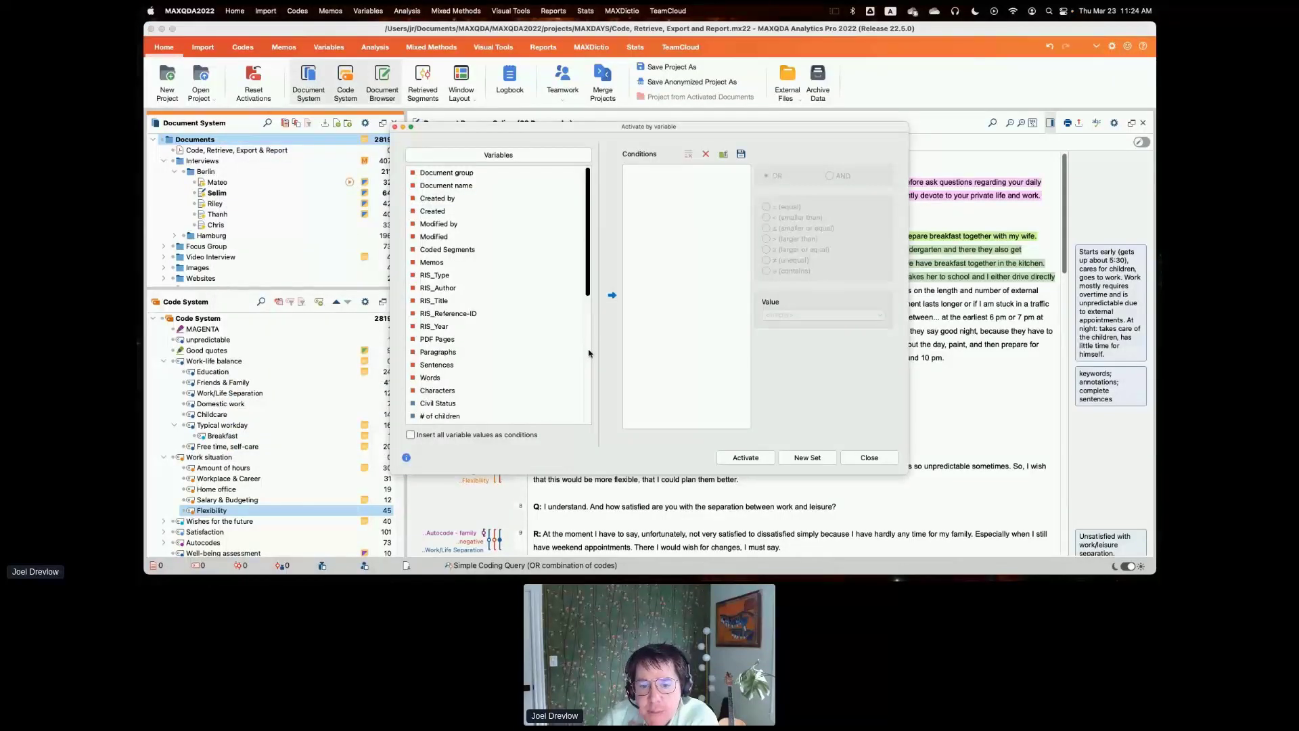
scroll(588, 352, down, 10)
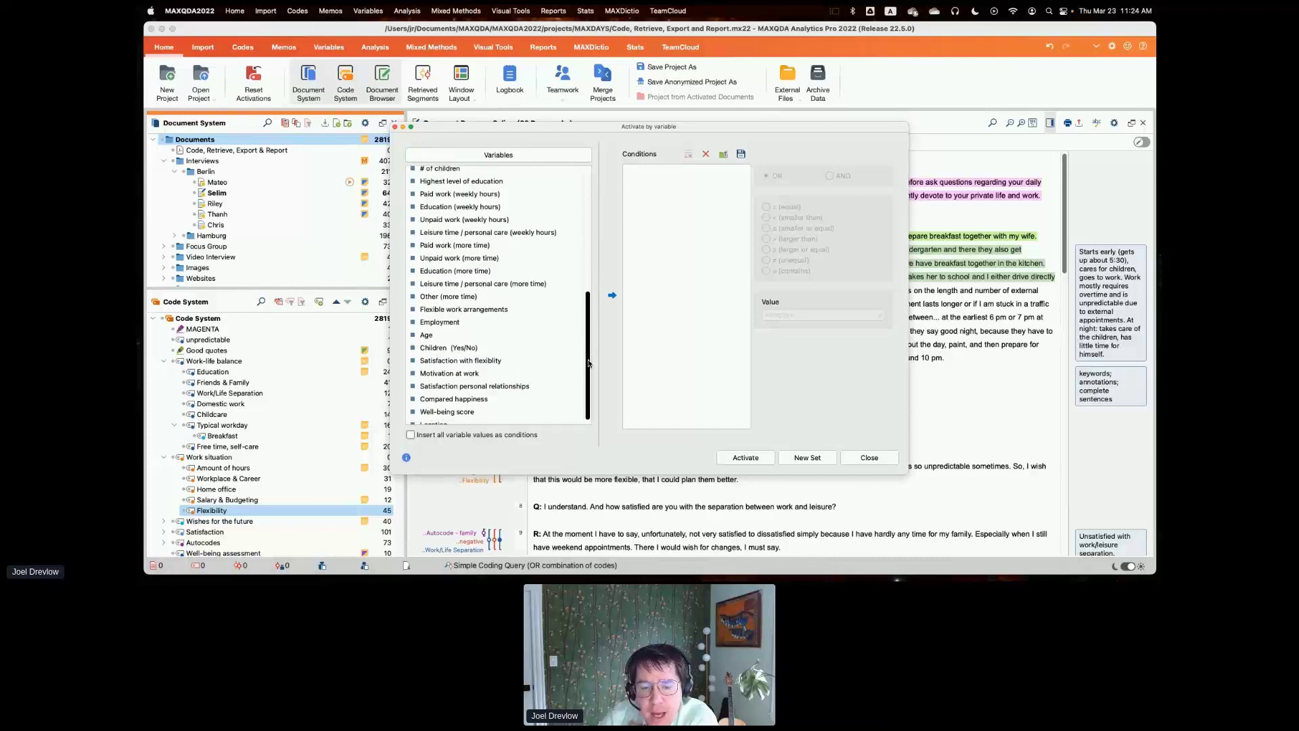
scroll(588, 363, down, 1)
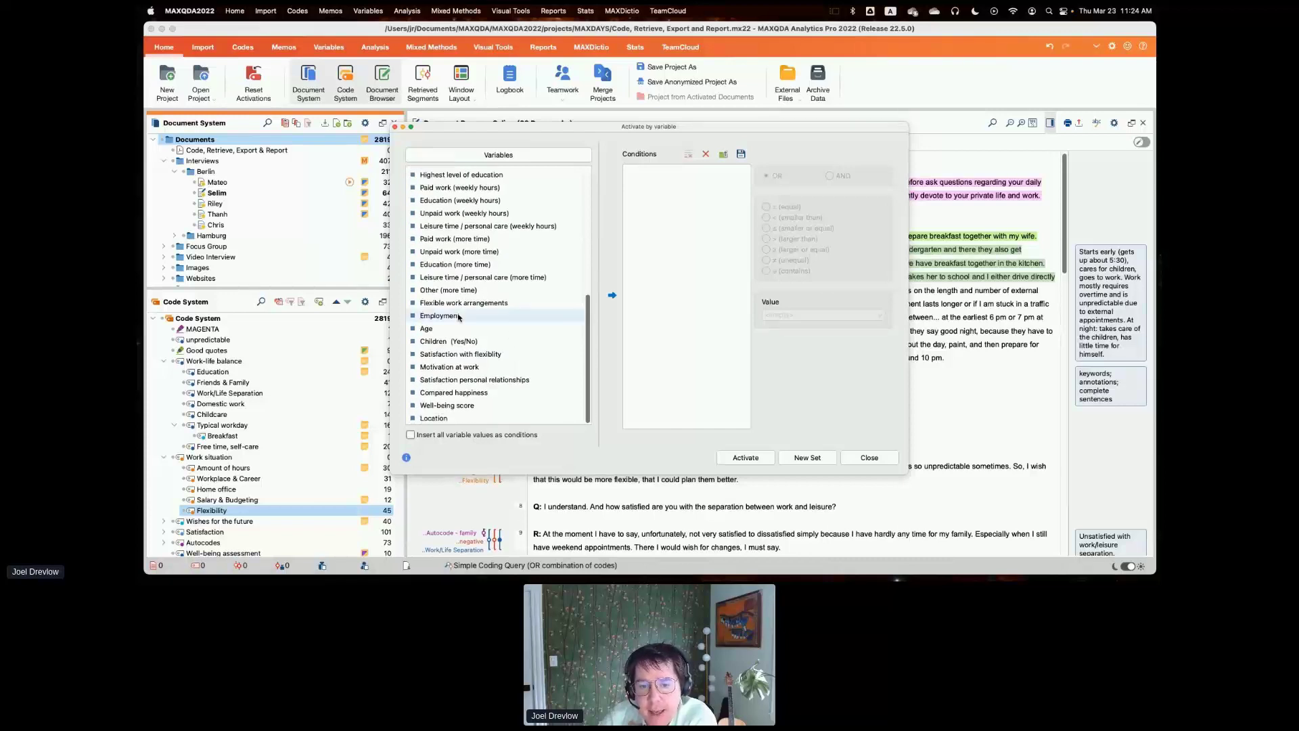
double_click(479, 316)
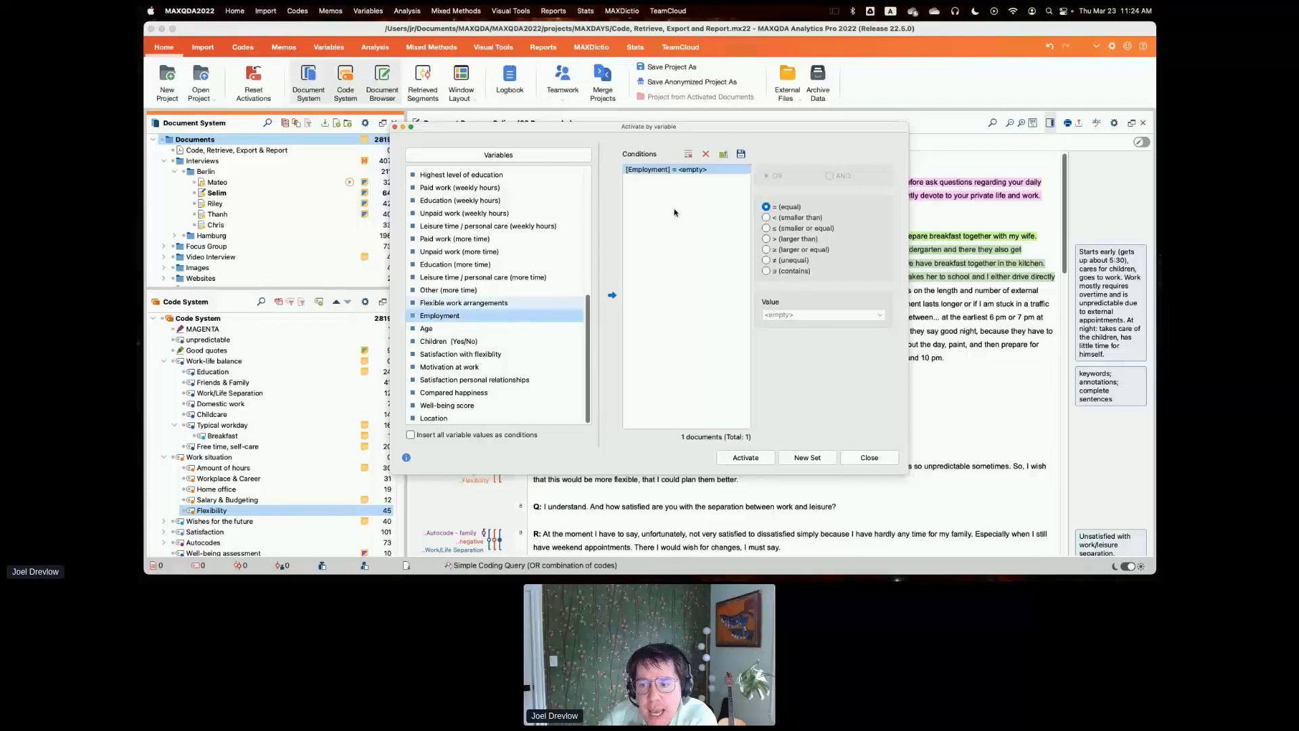
click(881, 315)
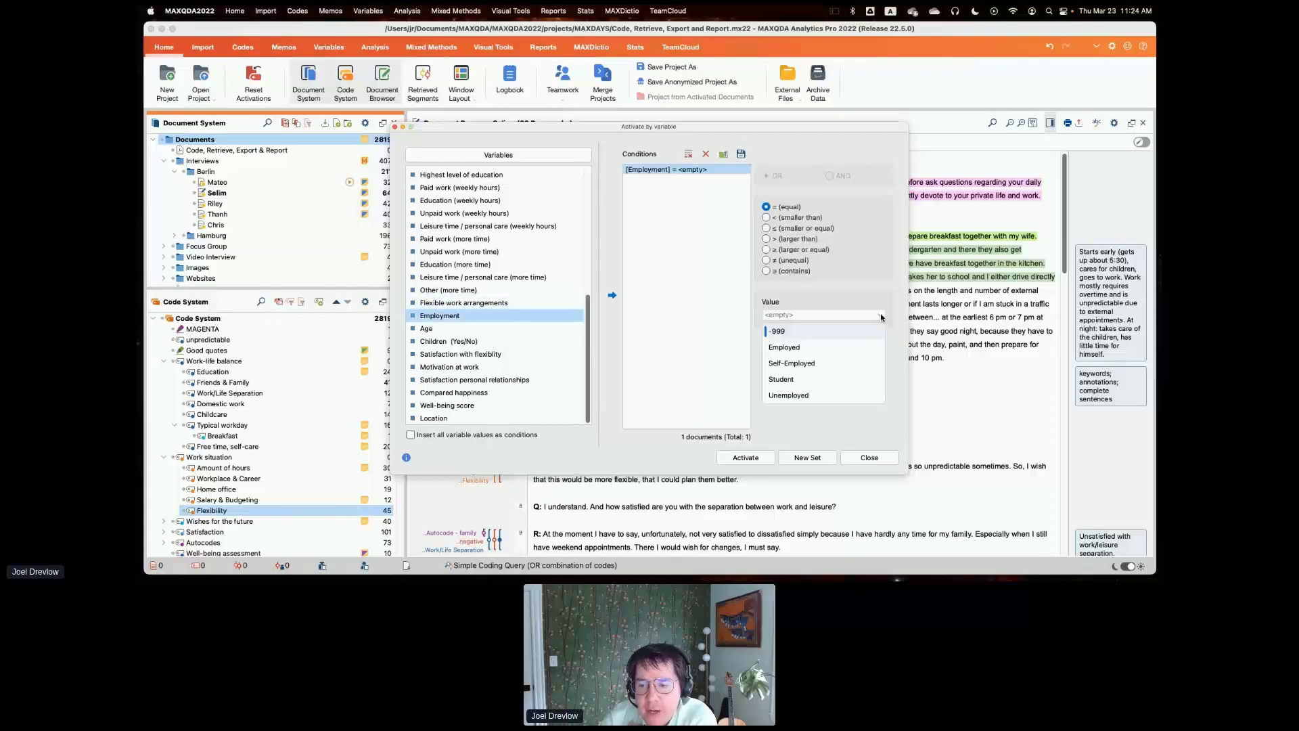
click(804, 379)
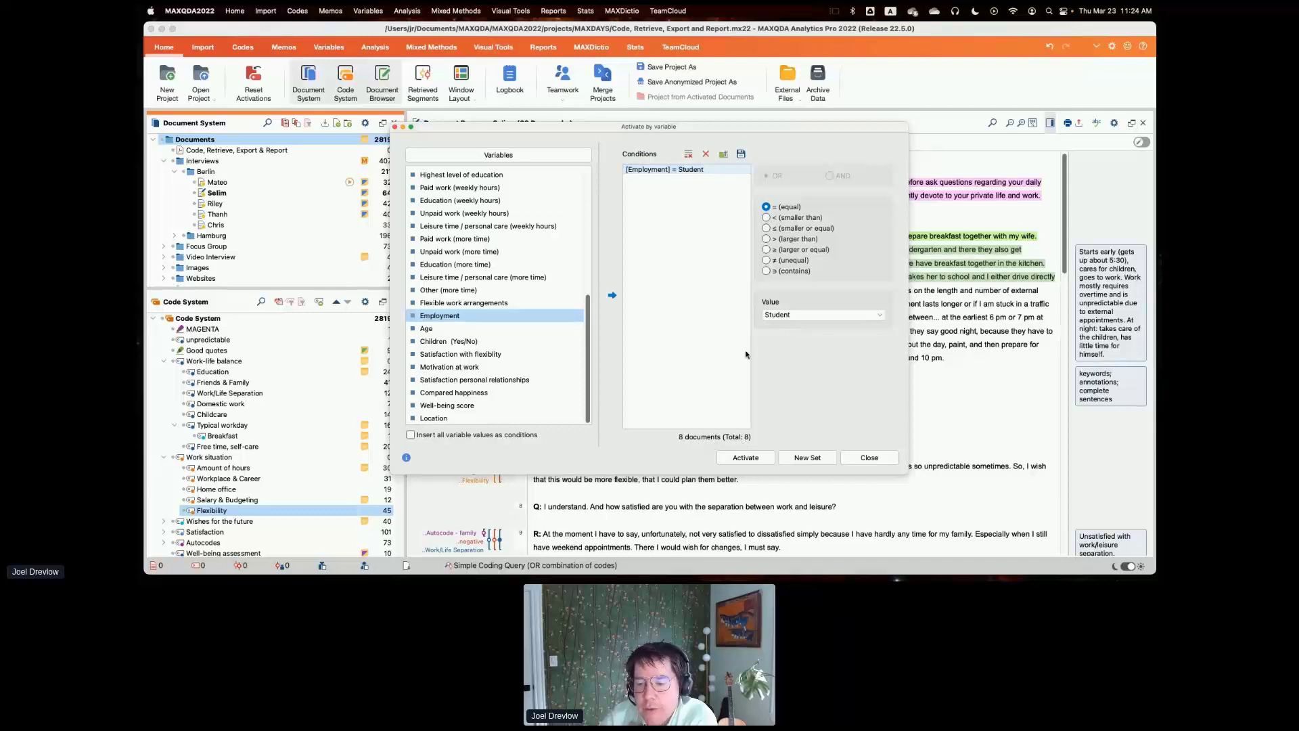
click(750, 462)
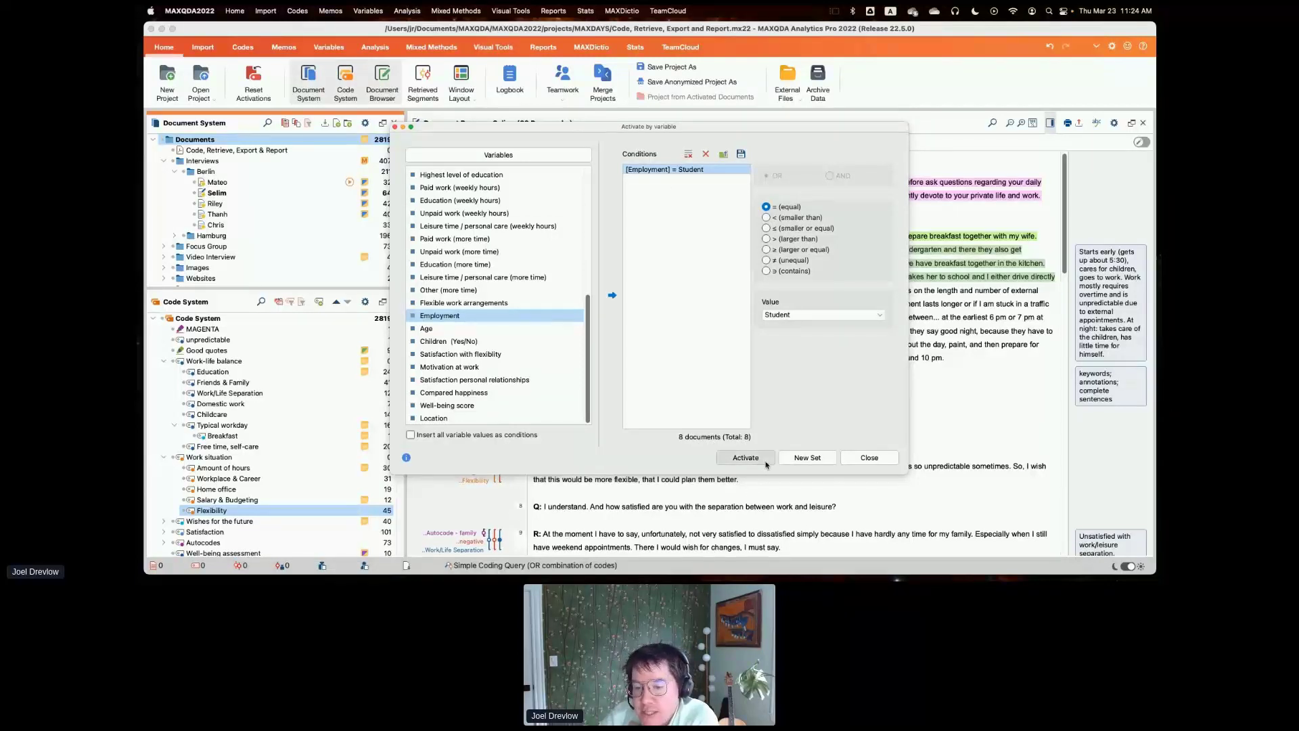
Create a document set from the Employment = Student condition and close the variable activation dialog
click(805, 458)
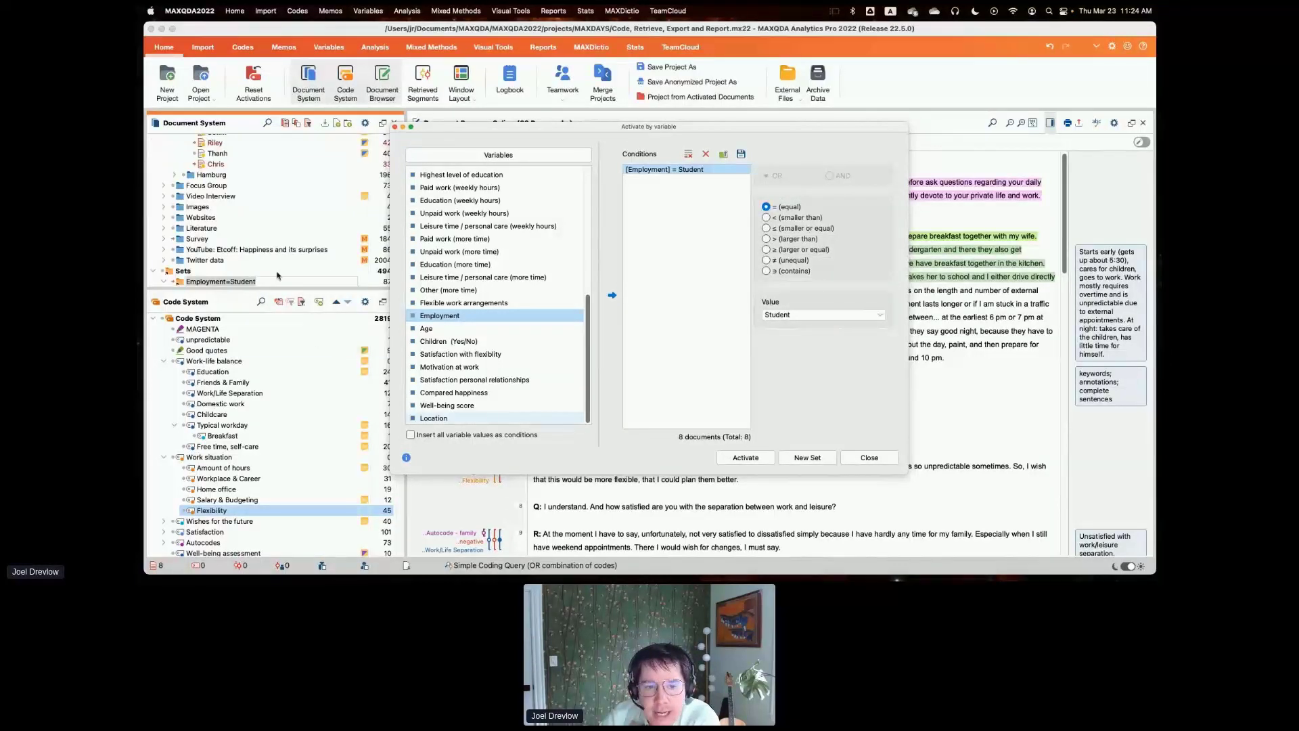
double_click(330, 284)
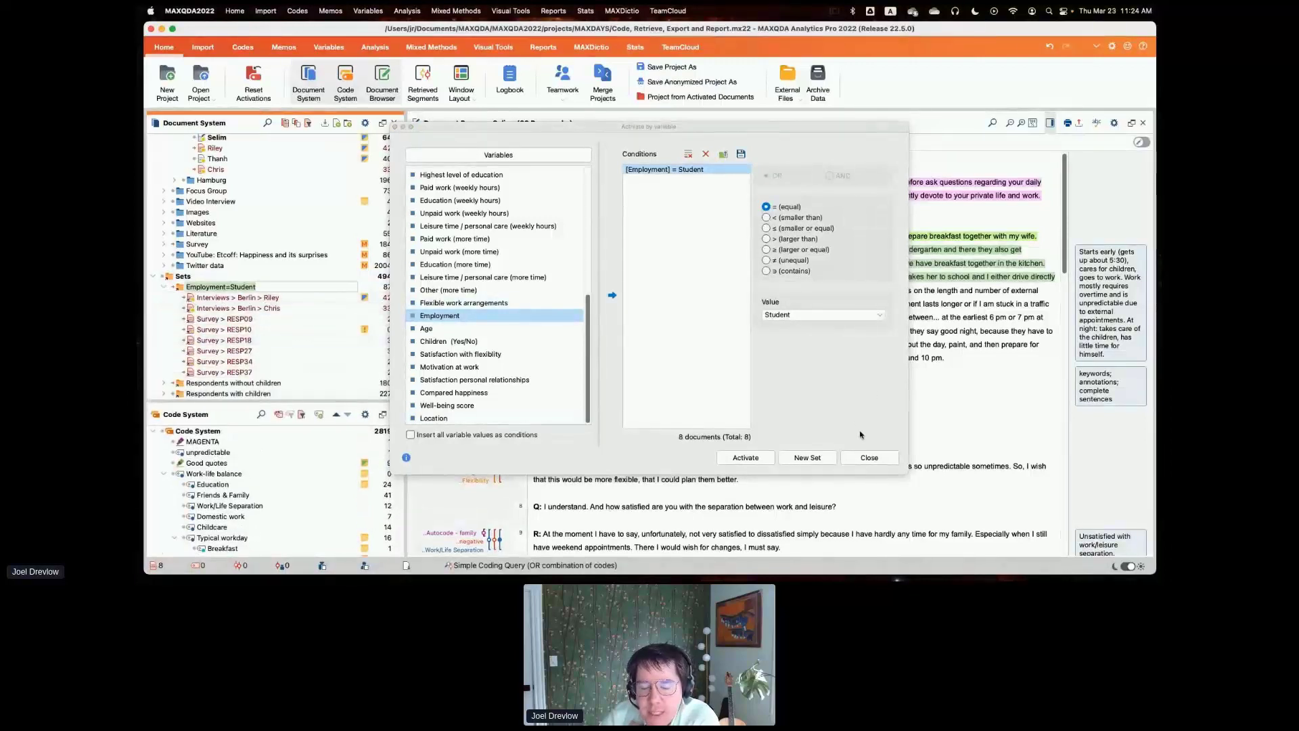
click(864, 457)
click(866, 457)
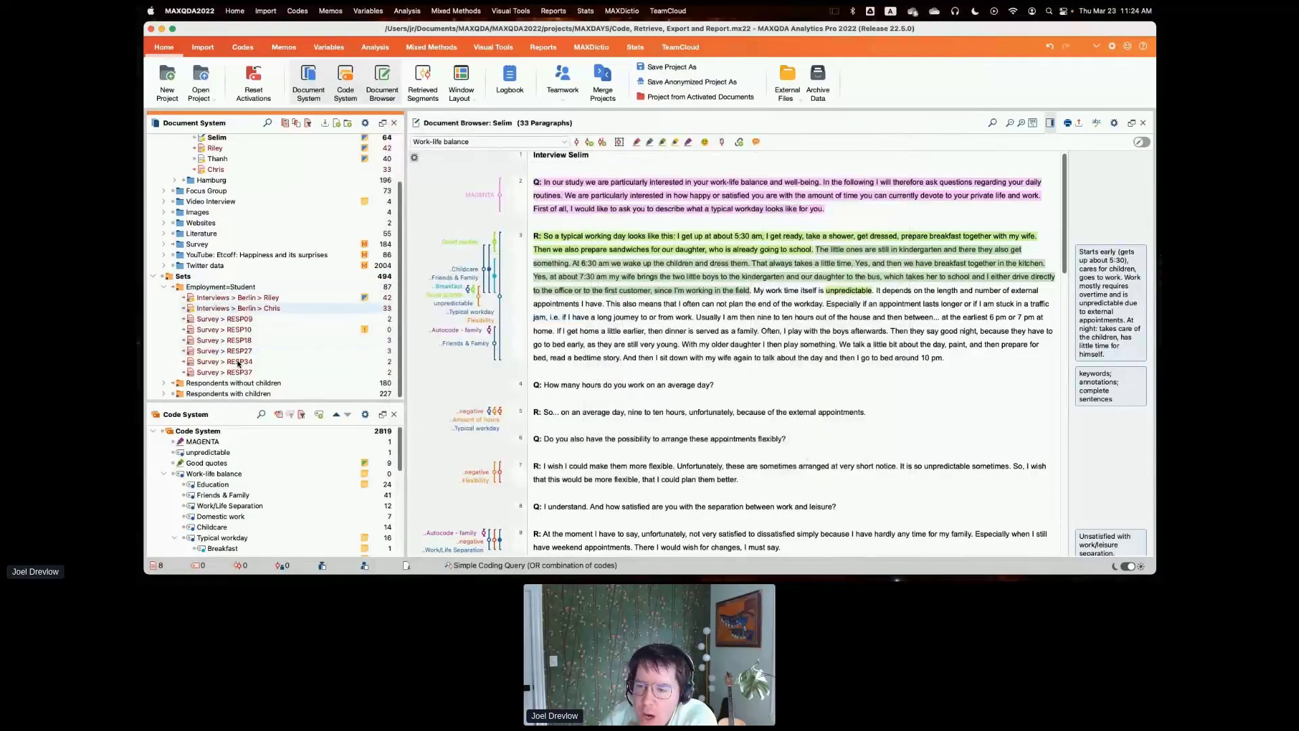
Remove the Employment=Student document set
right_click(222, 288)
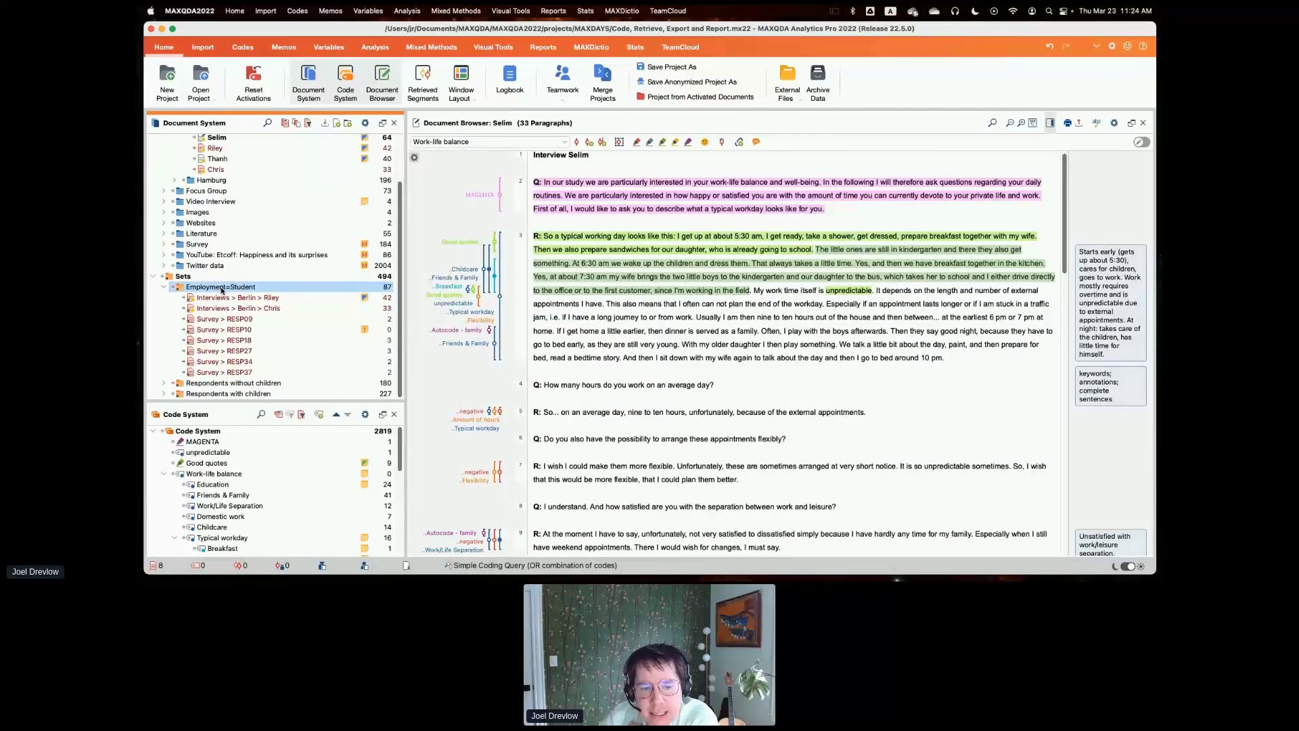
click(274, 395)
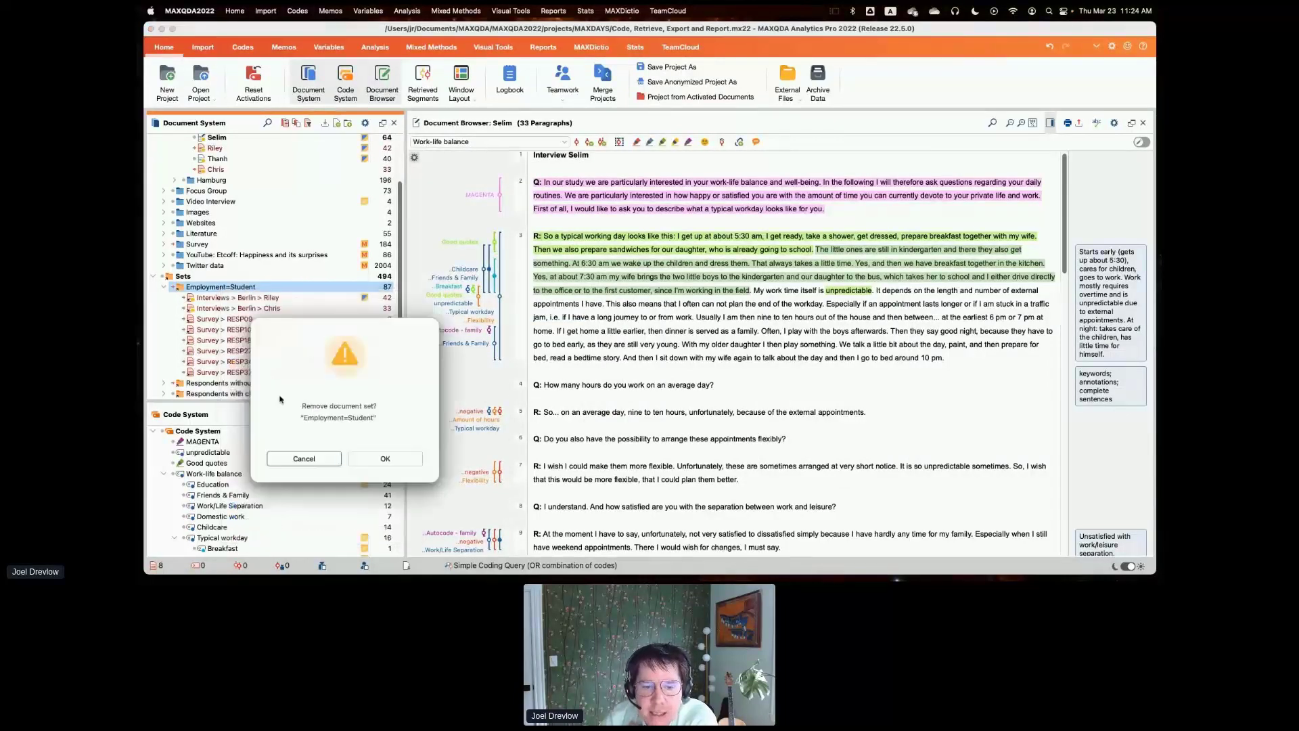
click(373, 453)
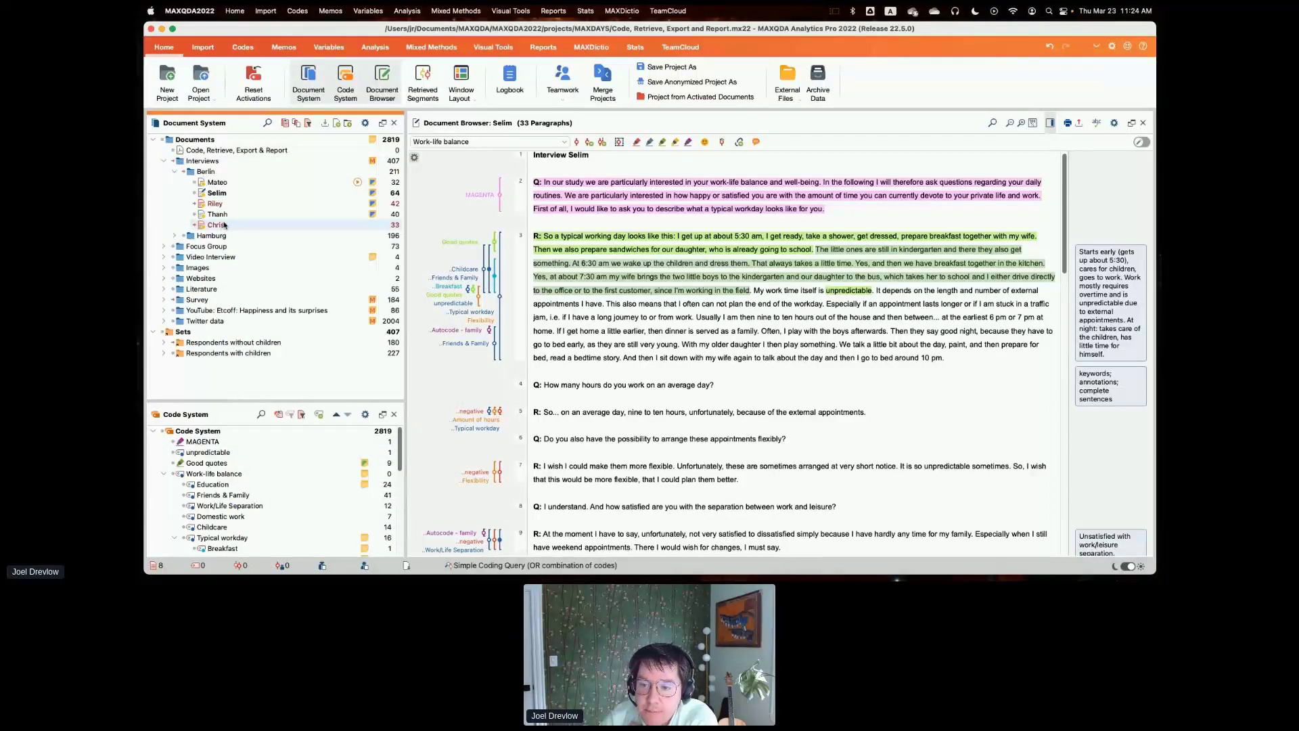
mouse_move(224, 225)
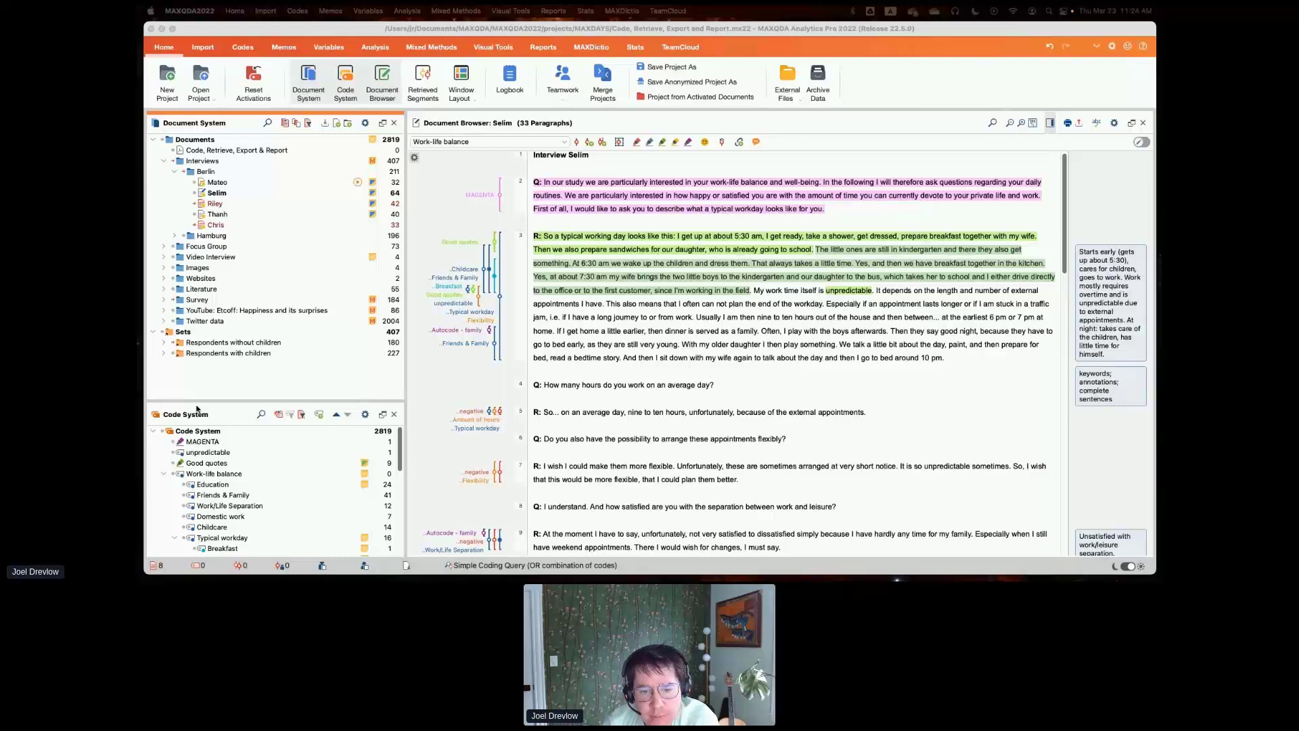
click(406, 330)
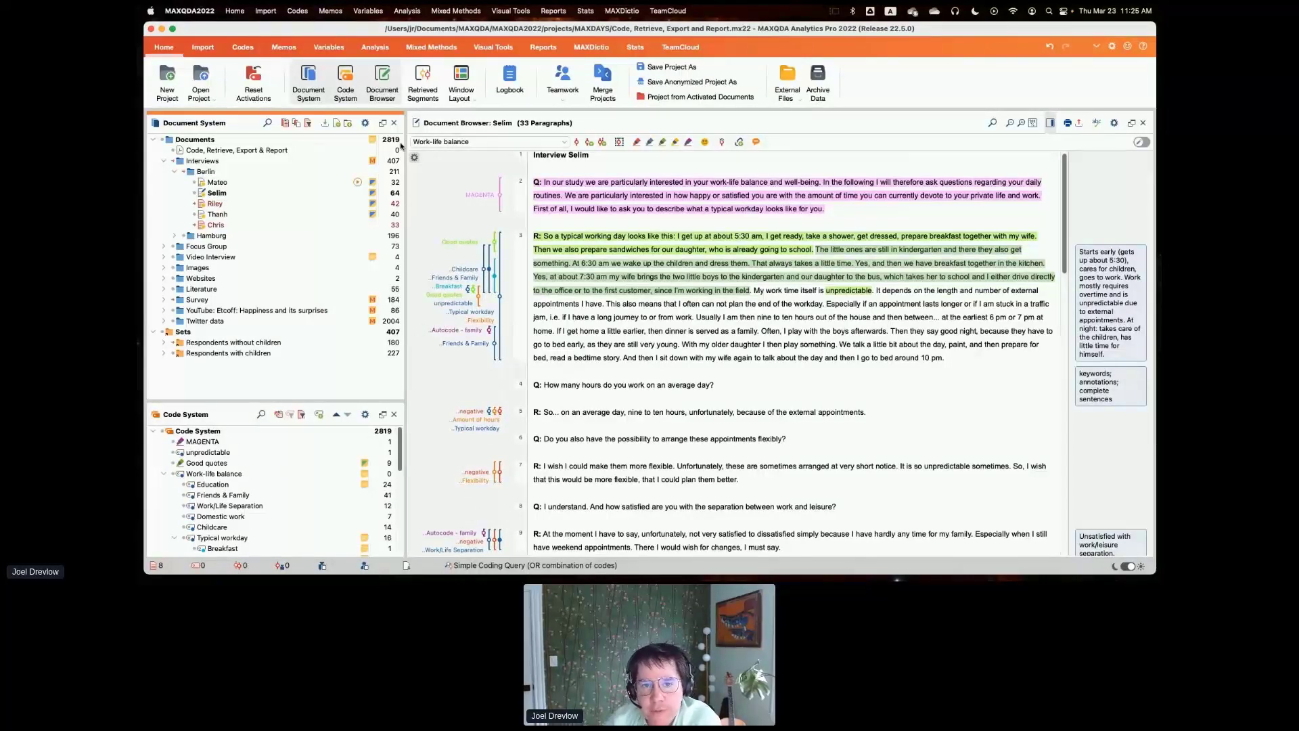
Show the Retrieved Segments and replace the current document activation with only the Berlin interview documents
click(423, 81)
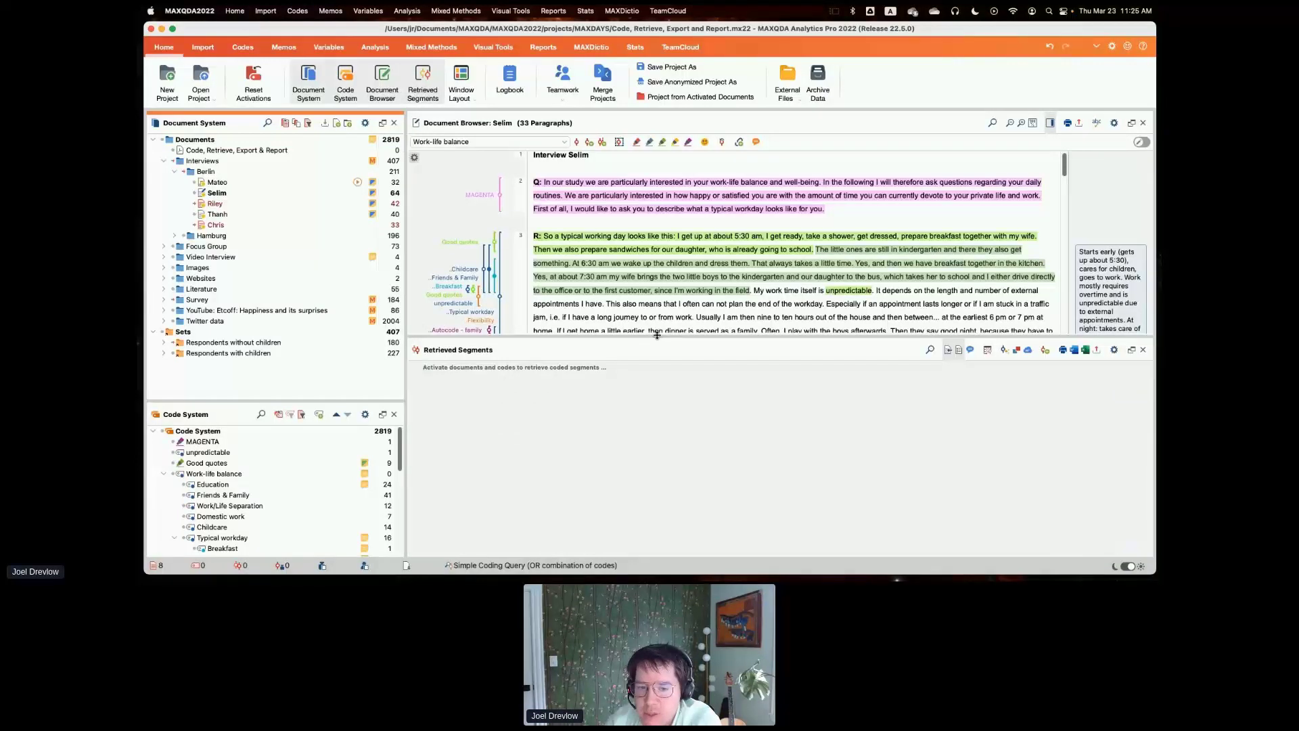
drag(657, 336, 657, 339)
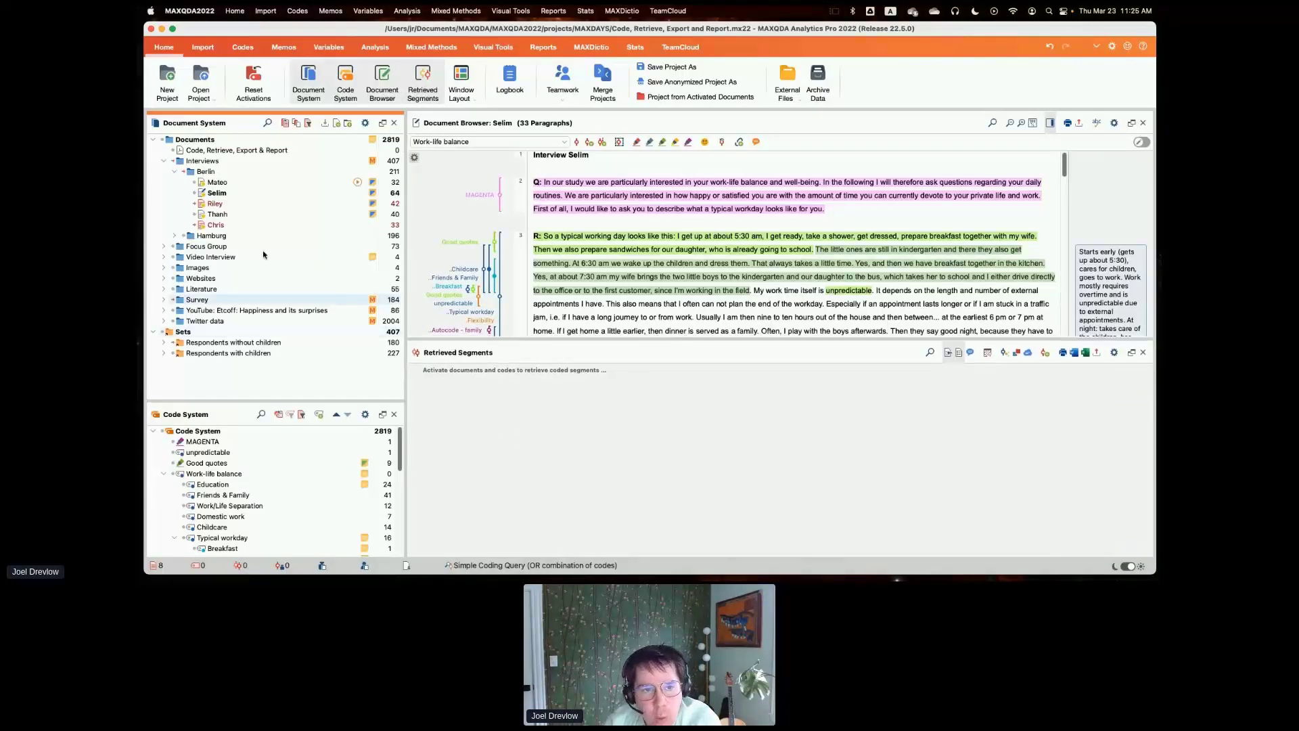
click(288, 123)
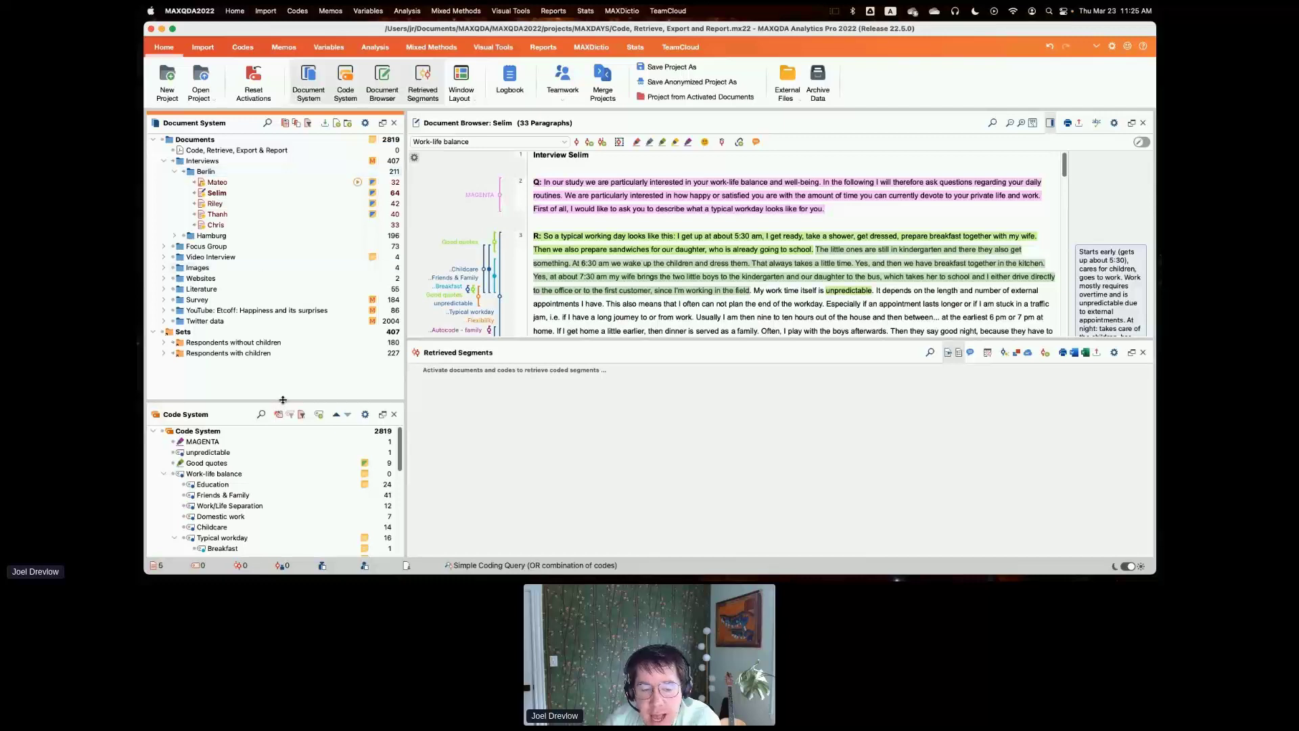
Activate the Education and Friends & Family codes, giving the Code System and the Retrieved Segments more height
drag(282, 404, 280, 248)
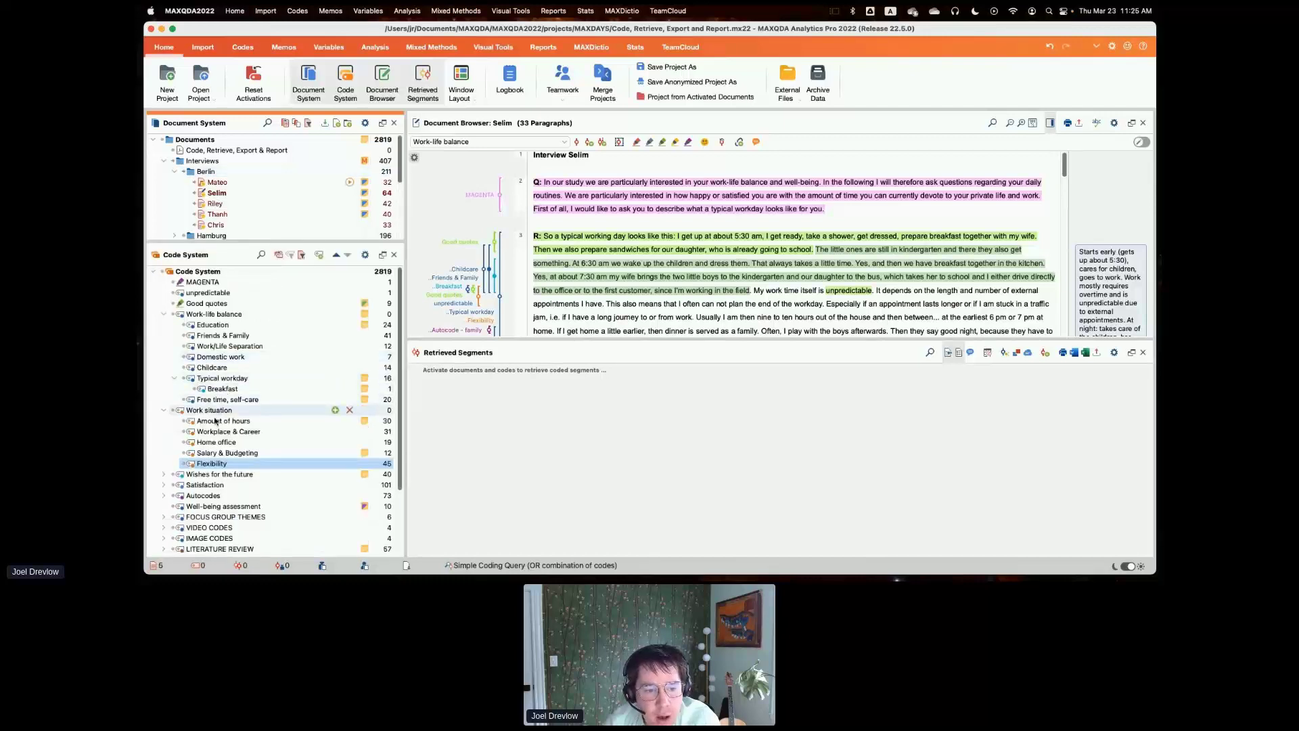
click(185, 325)
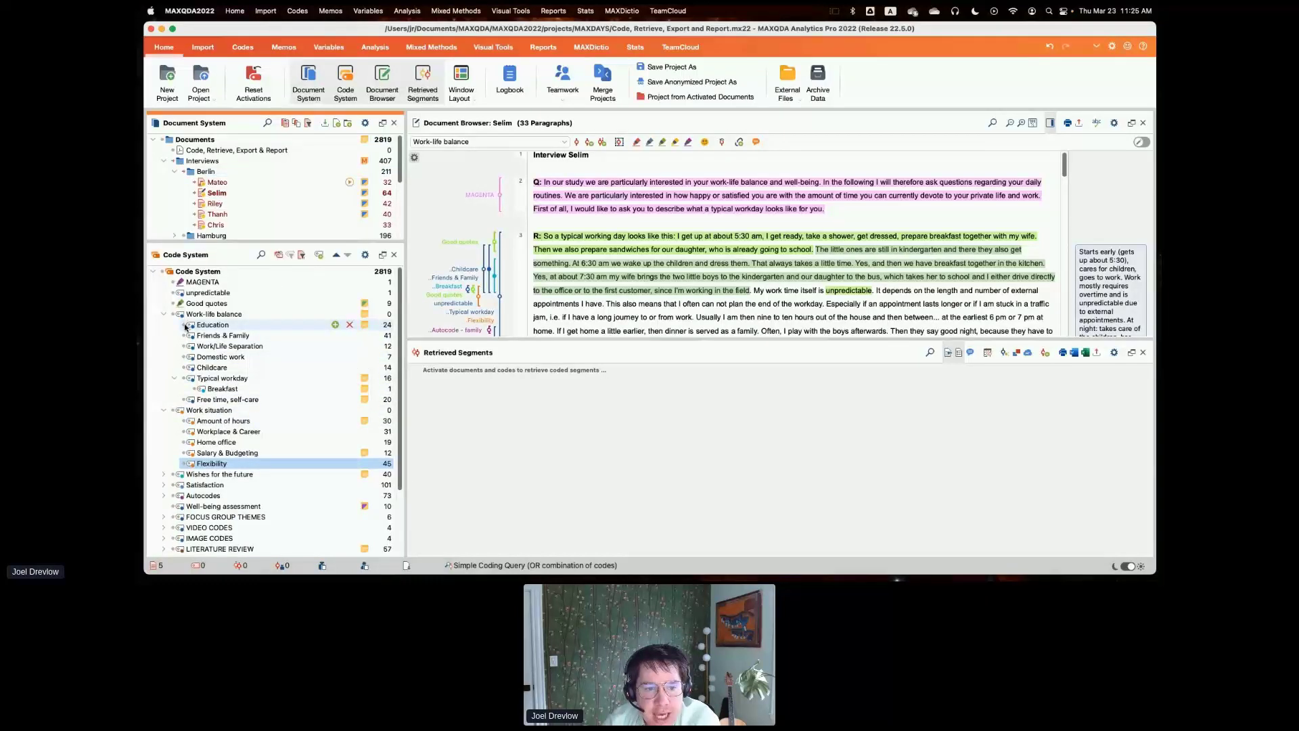
click(185, 335)
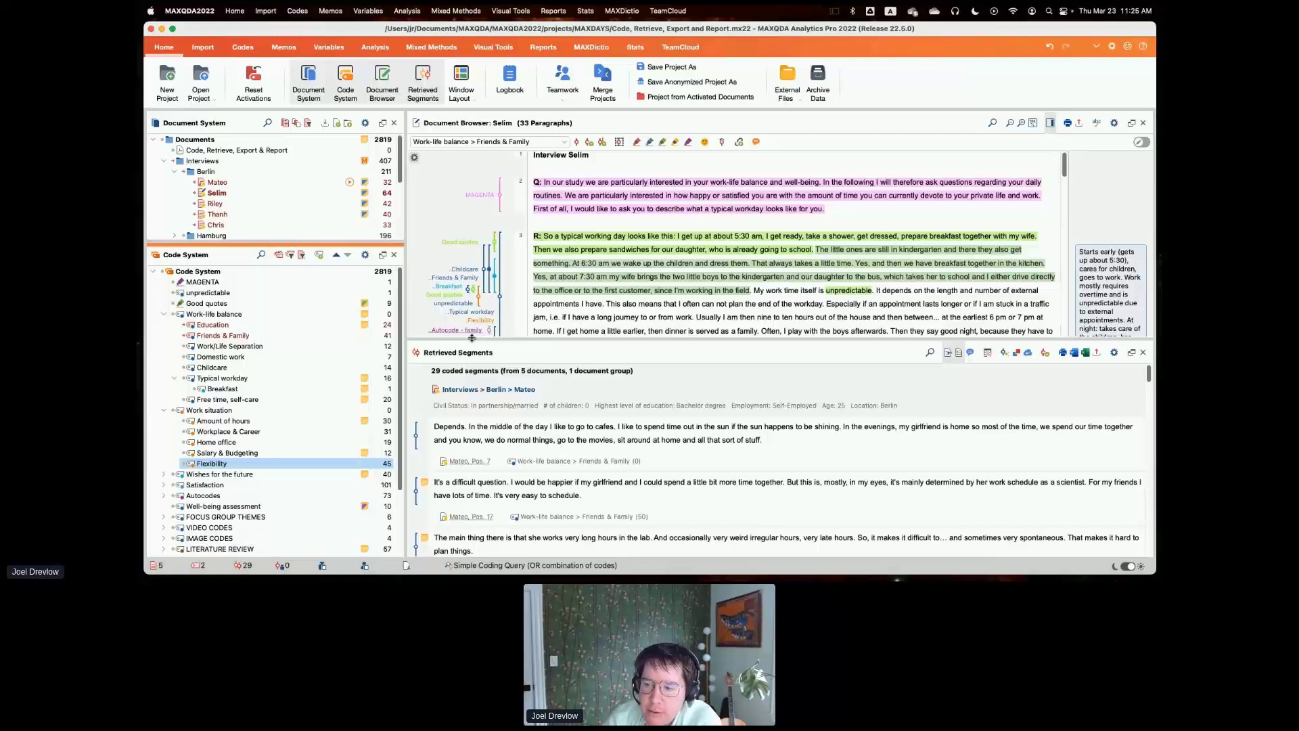
drag(471, 337, 471, 299)
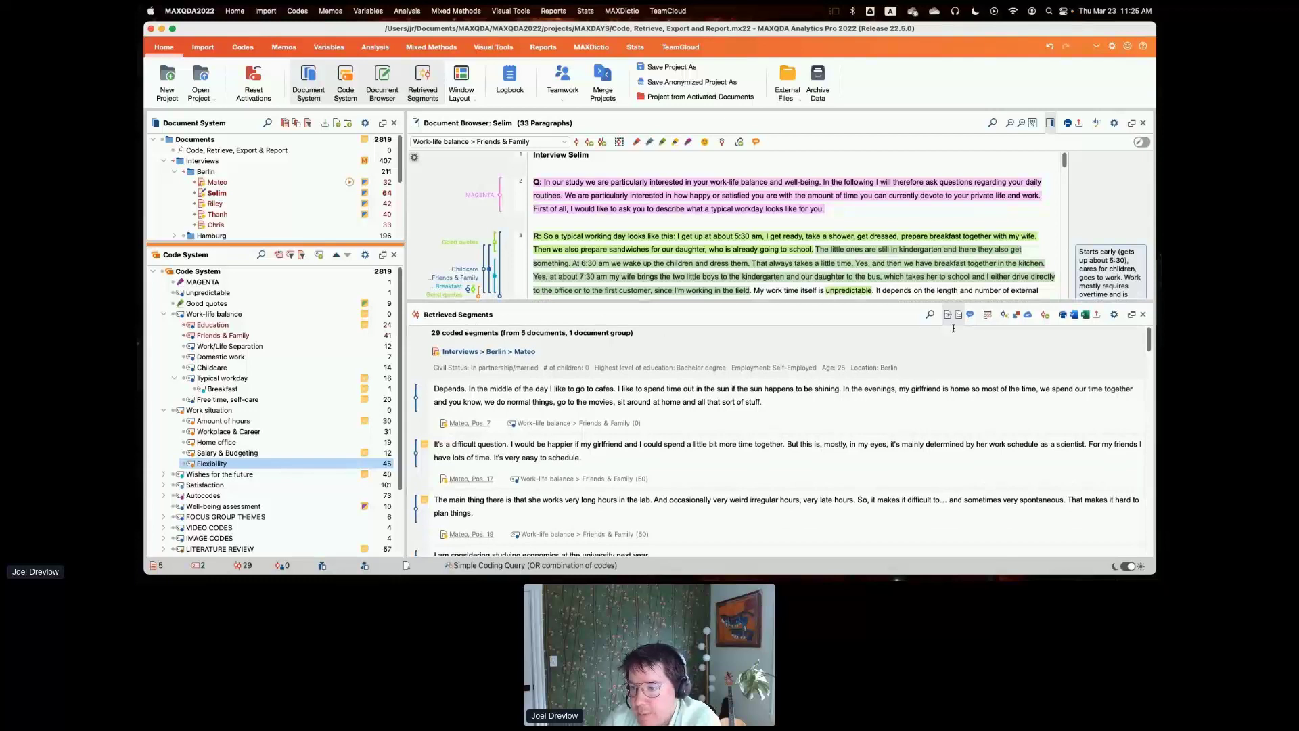
Export the retrieved segments to Excel as "MAXQDA 2022 Coded Segments" in the MAXDAYS folder and review the exported columns before closing the workbook
click(1088, 316)
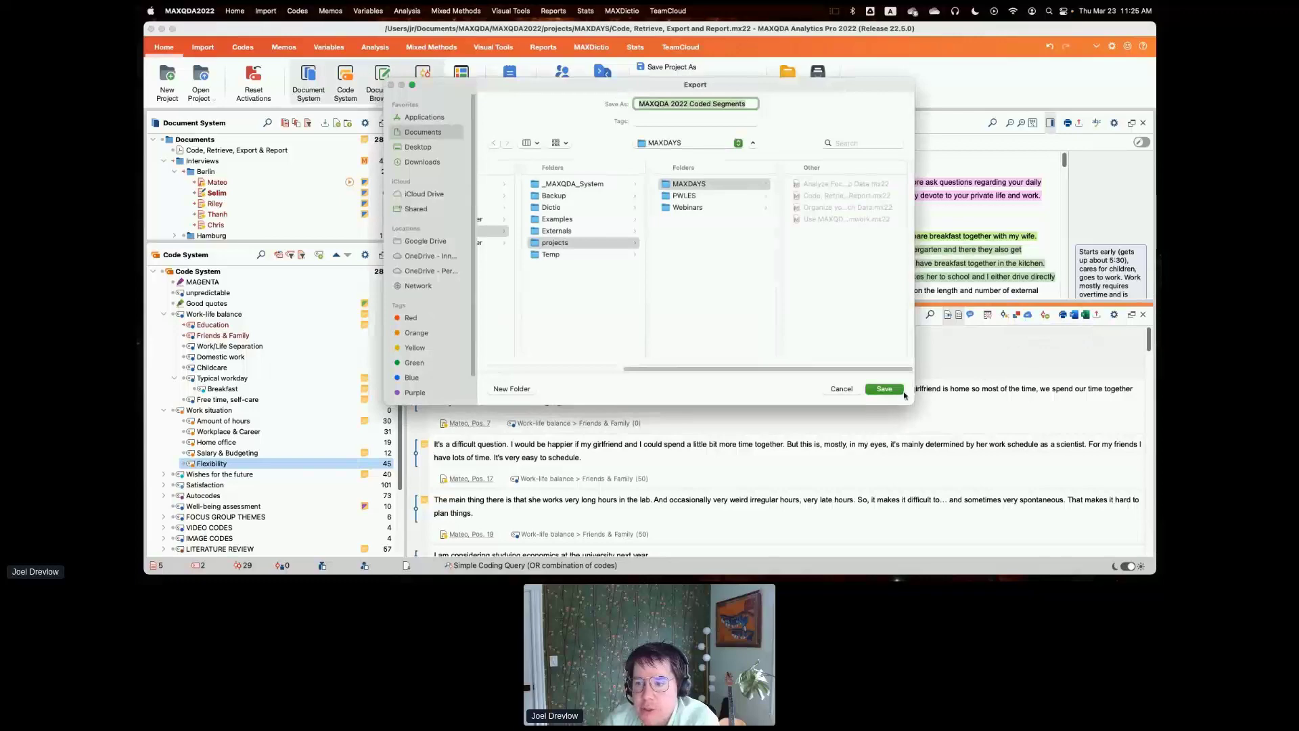
click(891, 390)
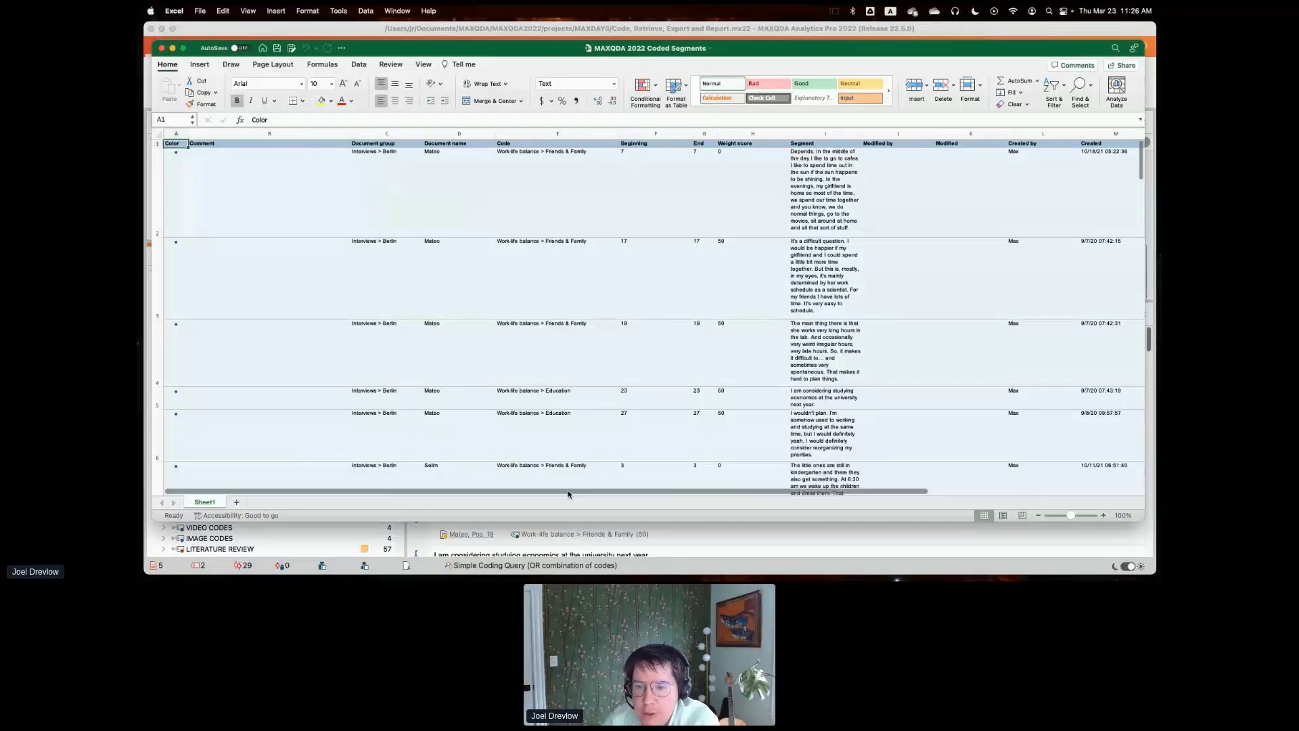
drag(567, 489, 809, 492)
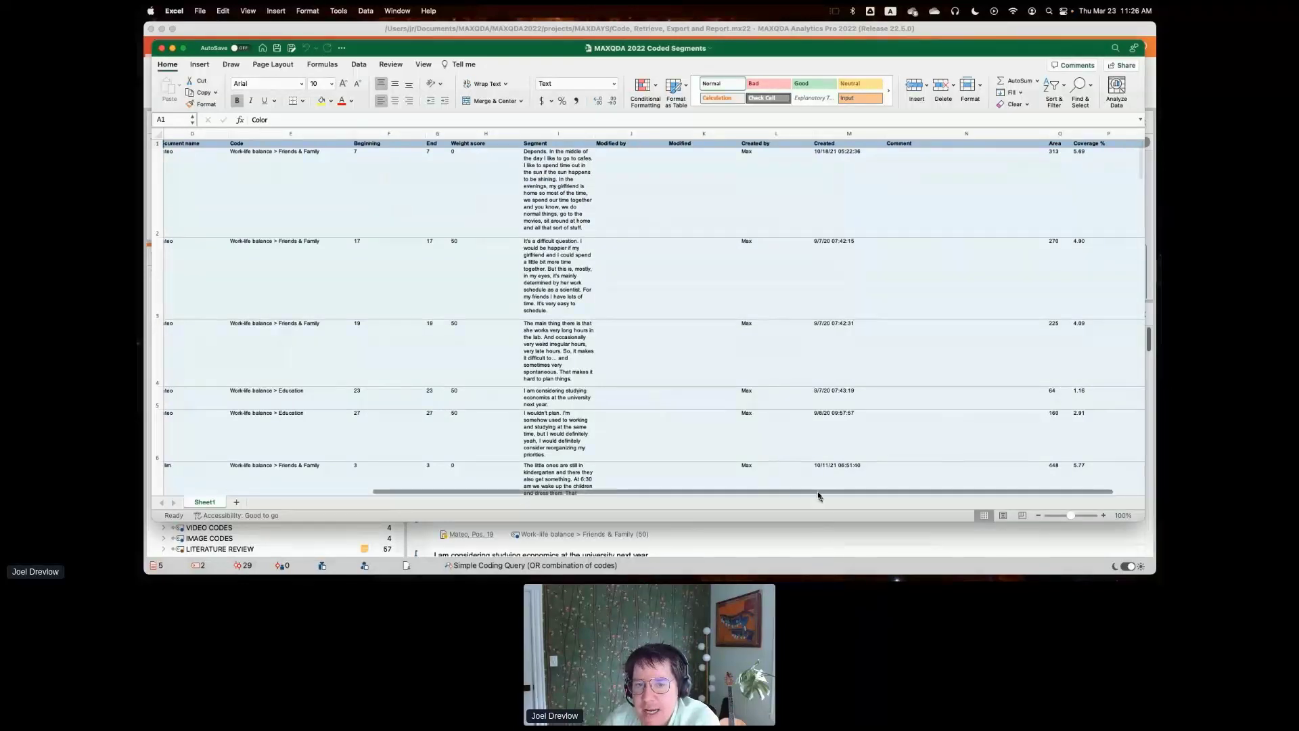
scroll(643, 284, left, 3)
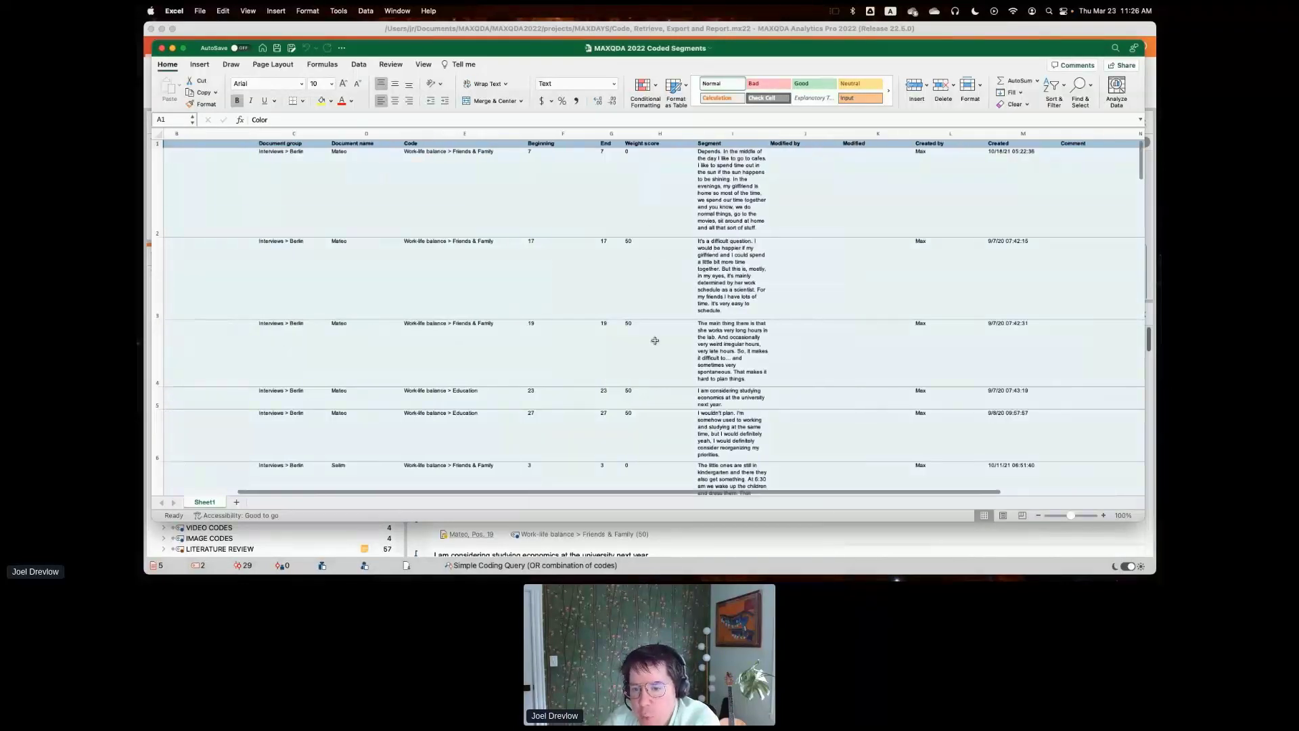
click(162, 48)
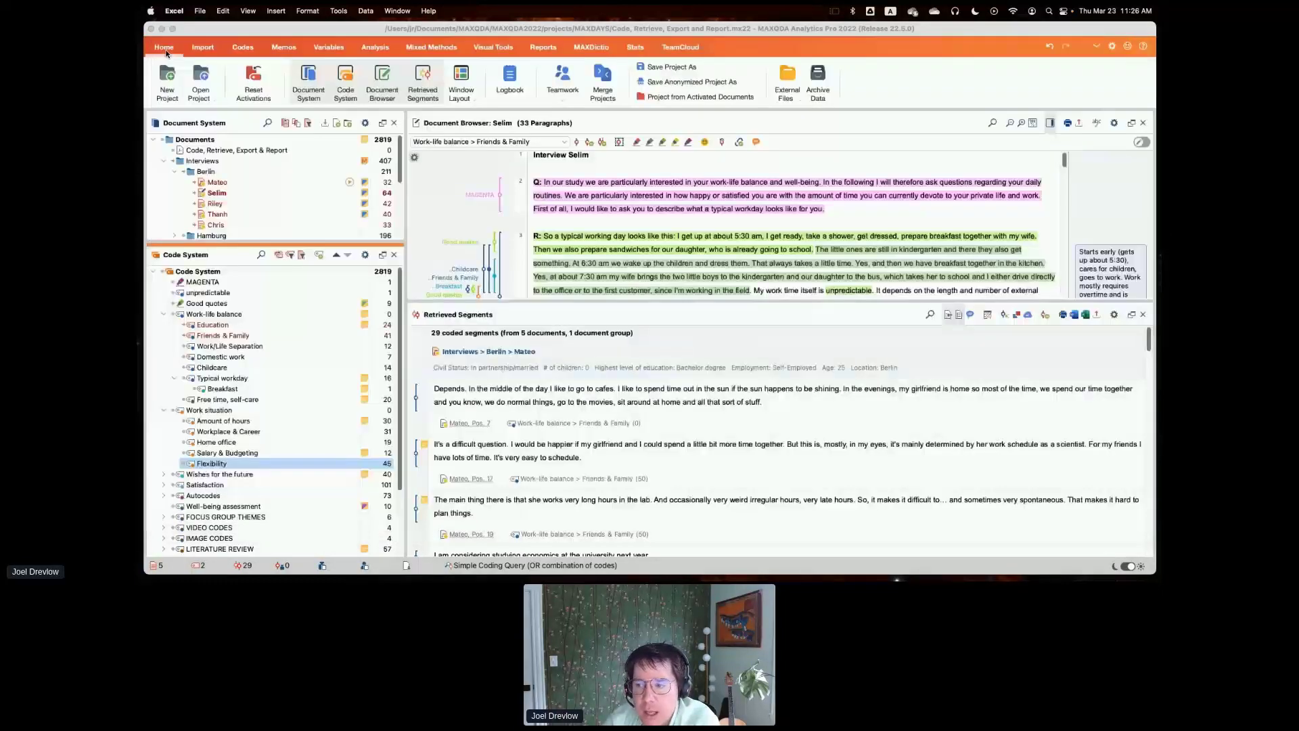
Look over the further-information, source-information and file-type options for exporting coded segments, without exporting
click(1098, 315)
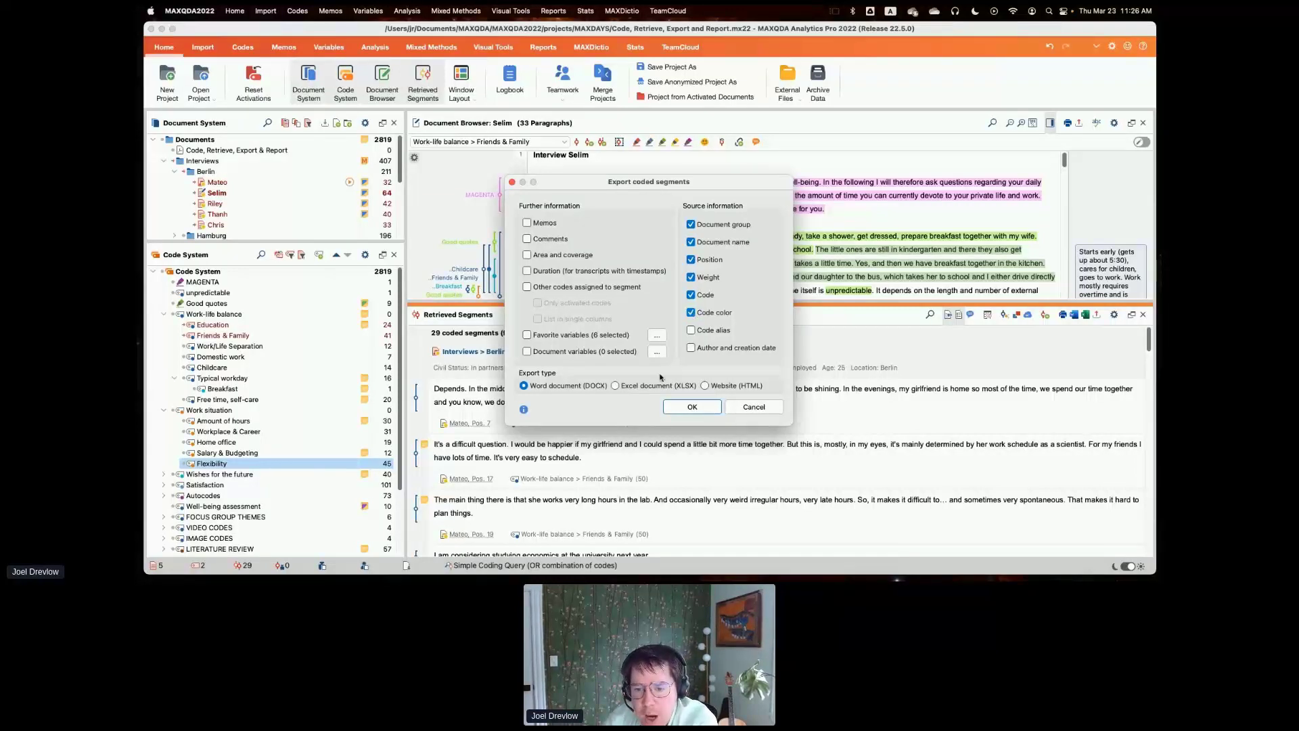
click(753, 406)
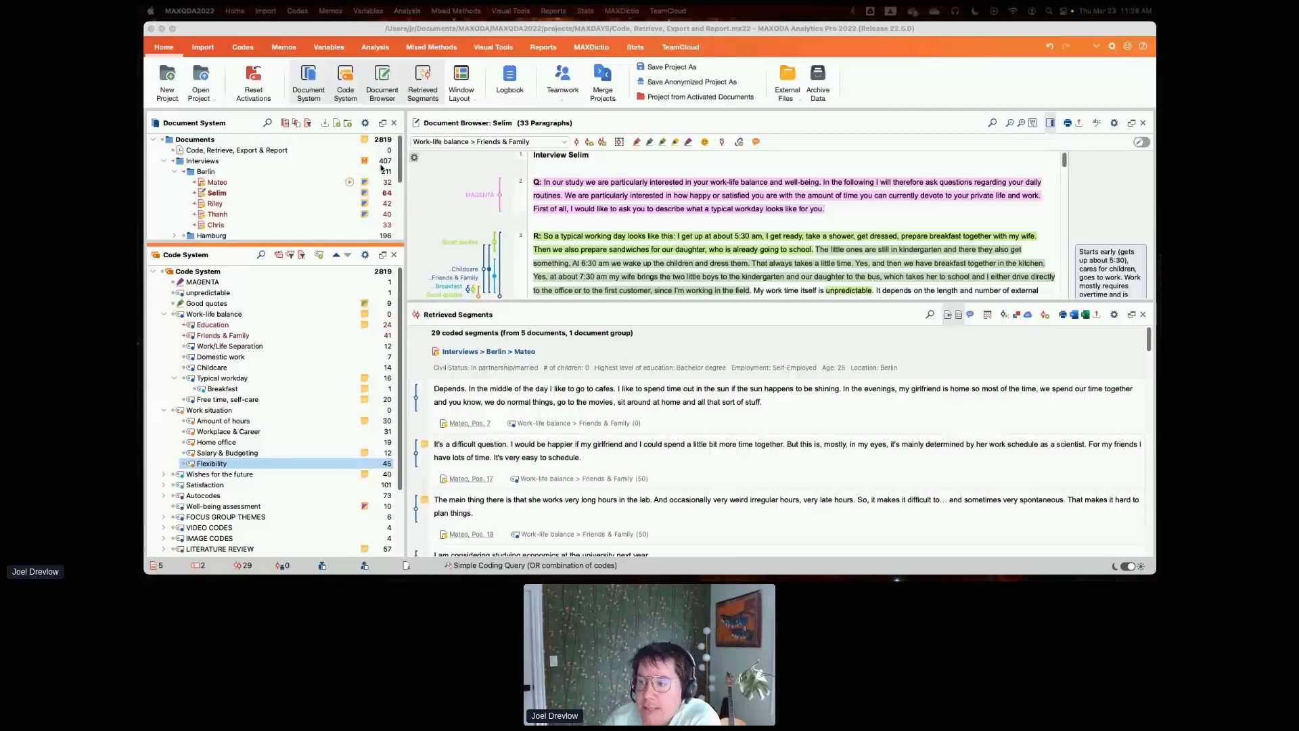
Hide the Retrieved Segments and give the Document System most of the height above the Code System
click(1143, 315)
drag(249, 244, 258, 475)
Examine the export options for the first Berlin interview, including coded segments, memos and the available file formats, without exporting it
right_click(236, 187)
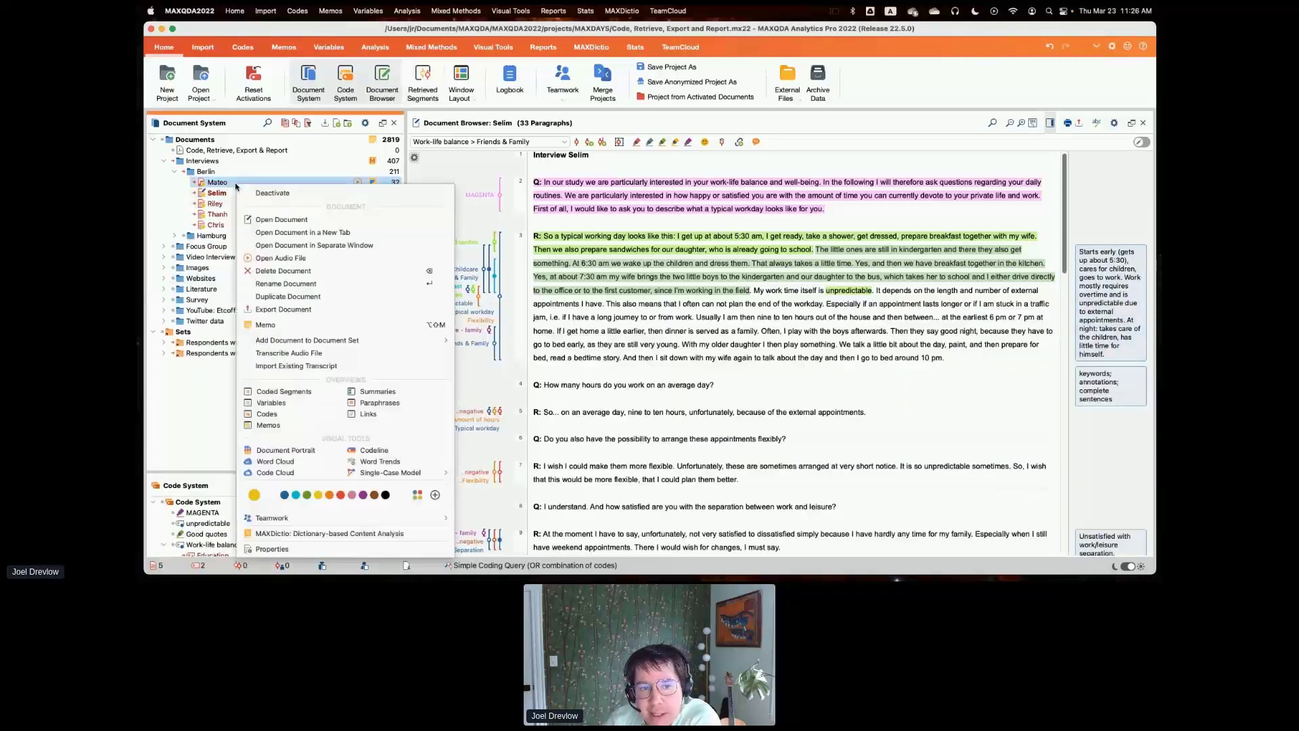
click(314, 309)
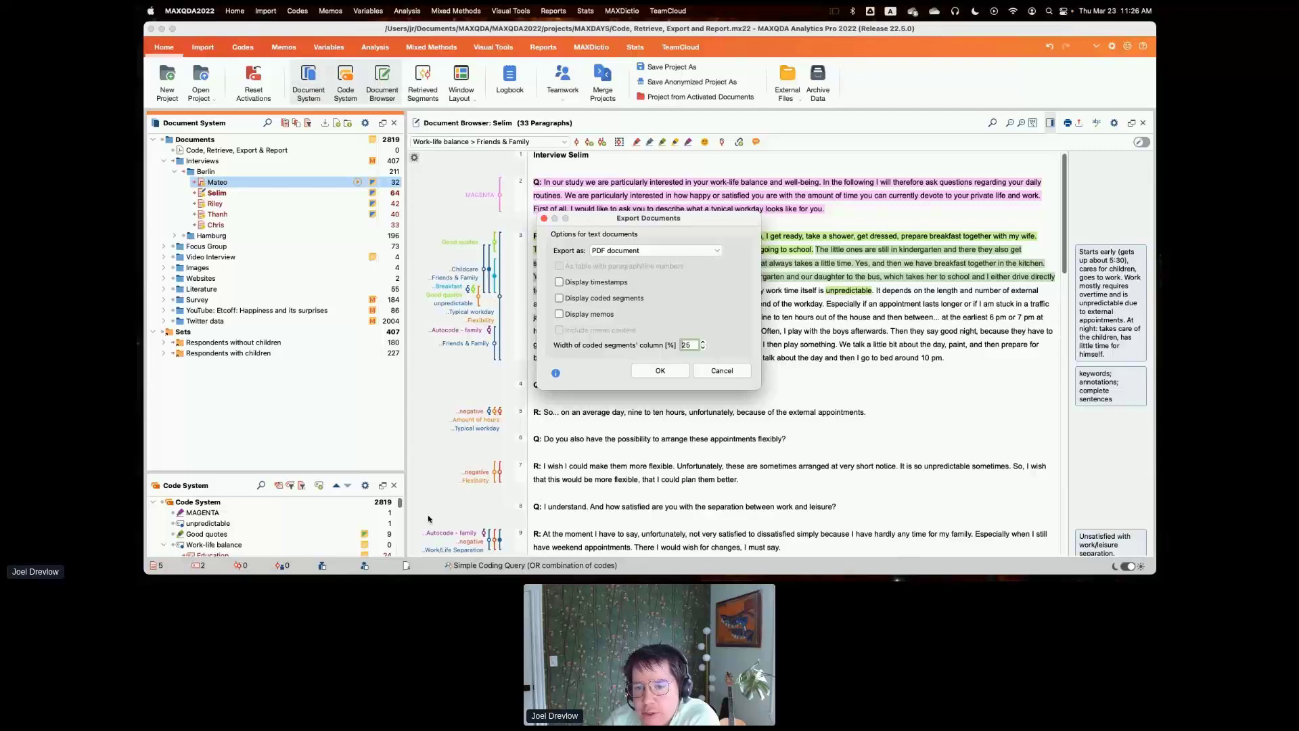
click(559, 298)
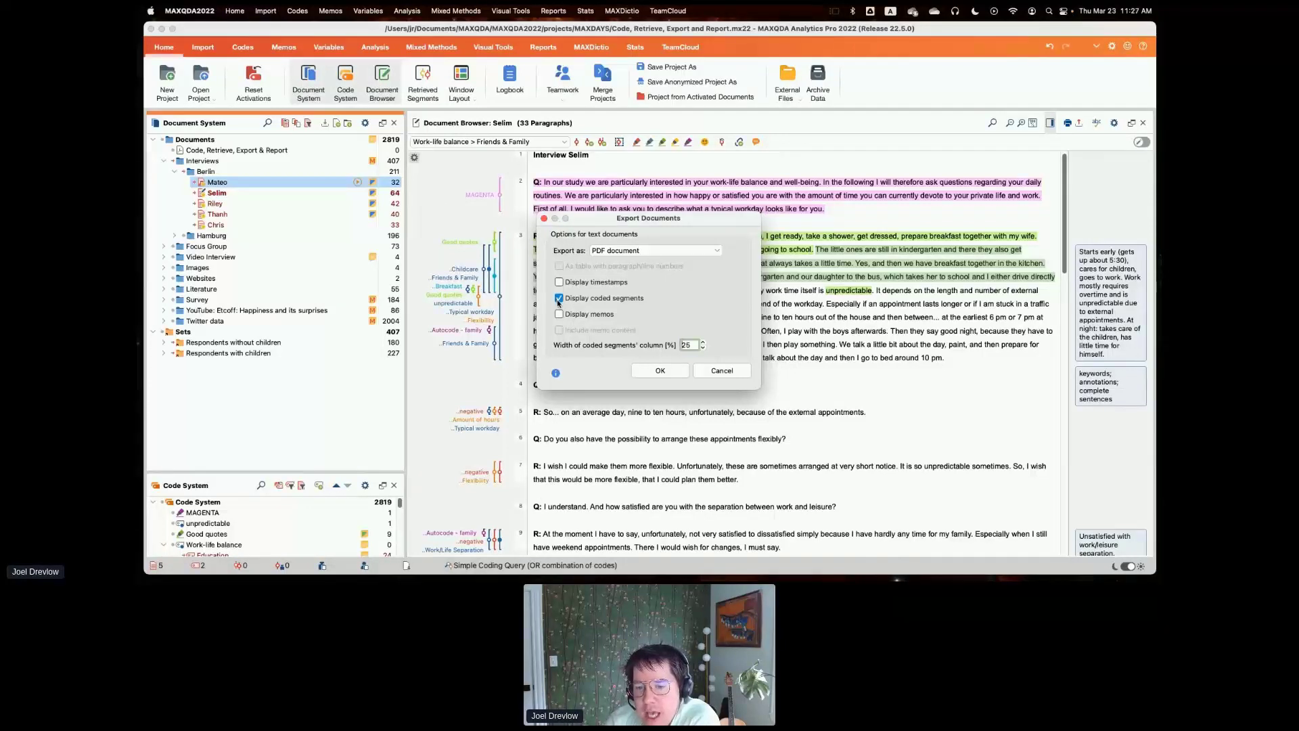
click(558, 315)
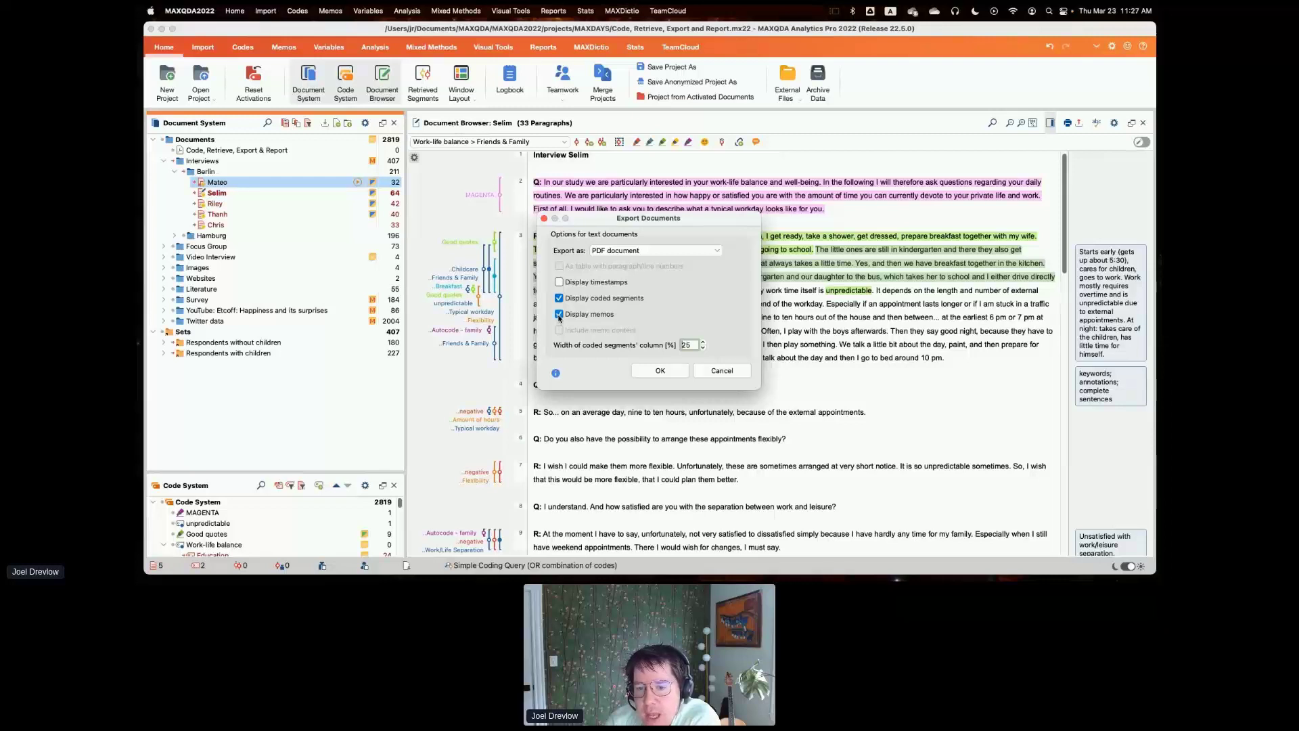
click(559, 315)
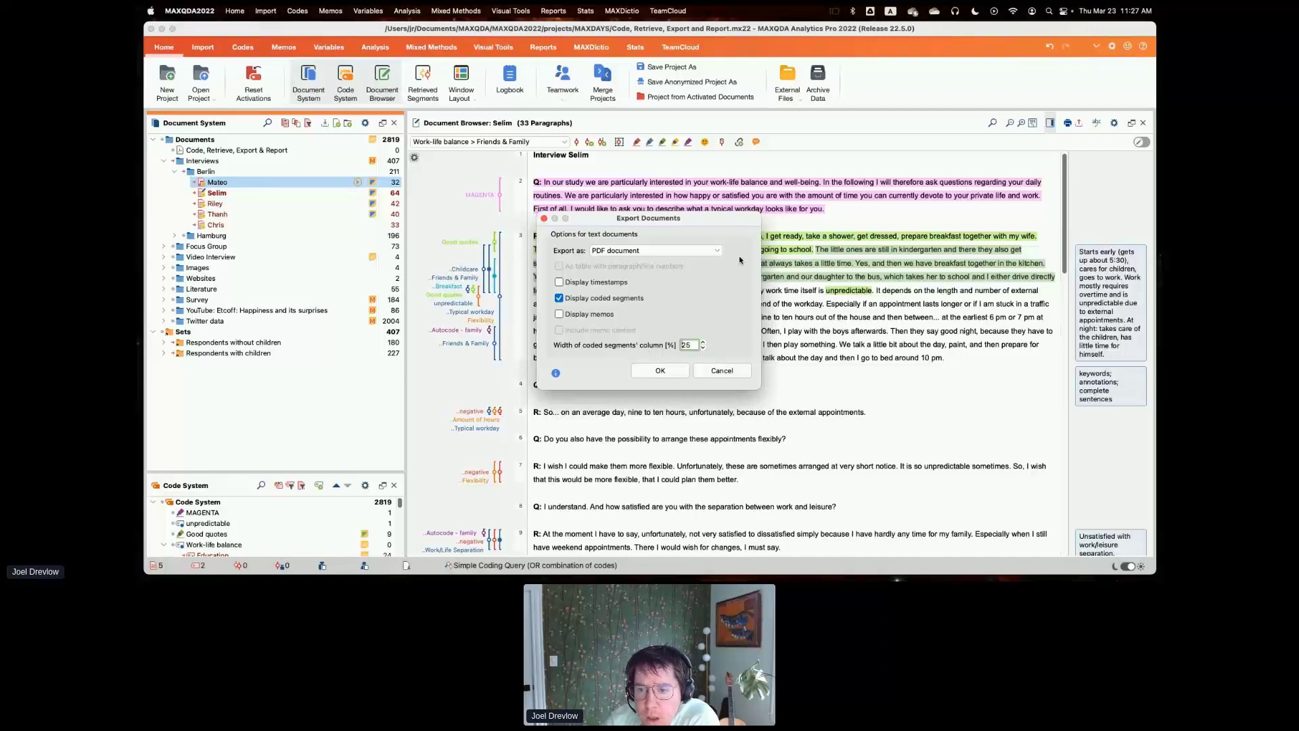
click(720, 254)
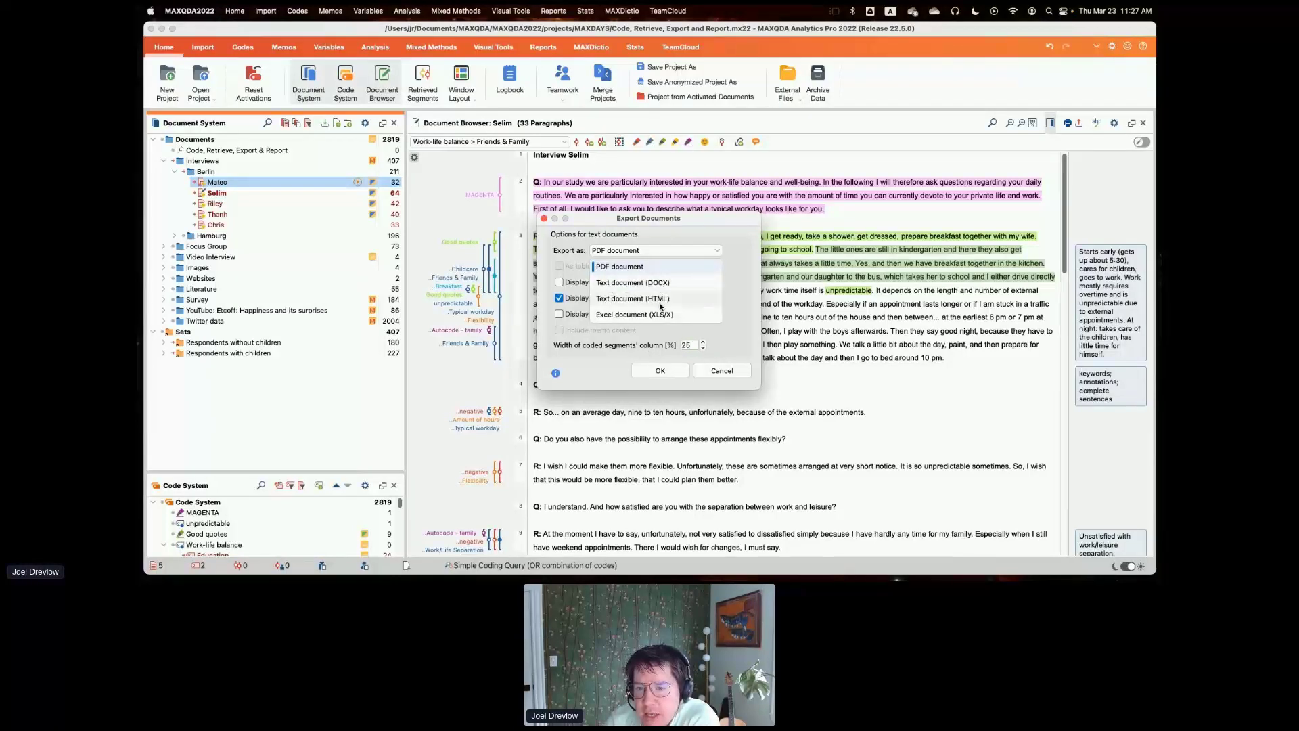
click(717, 372)
click(717, 372)
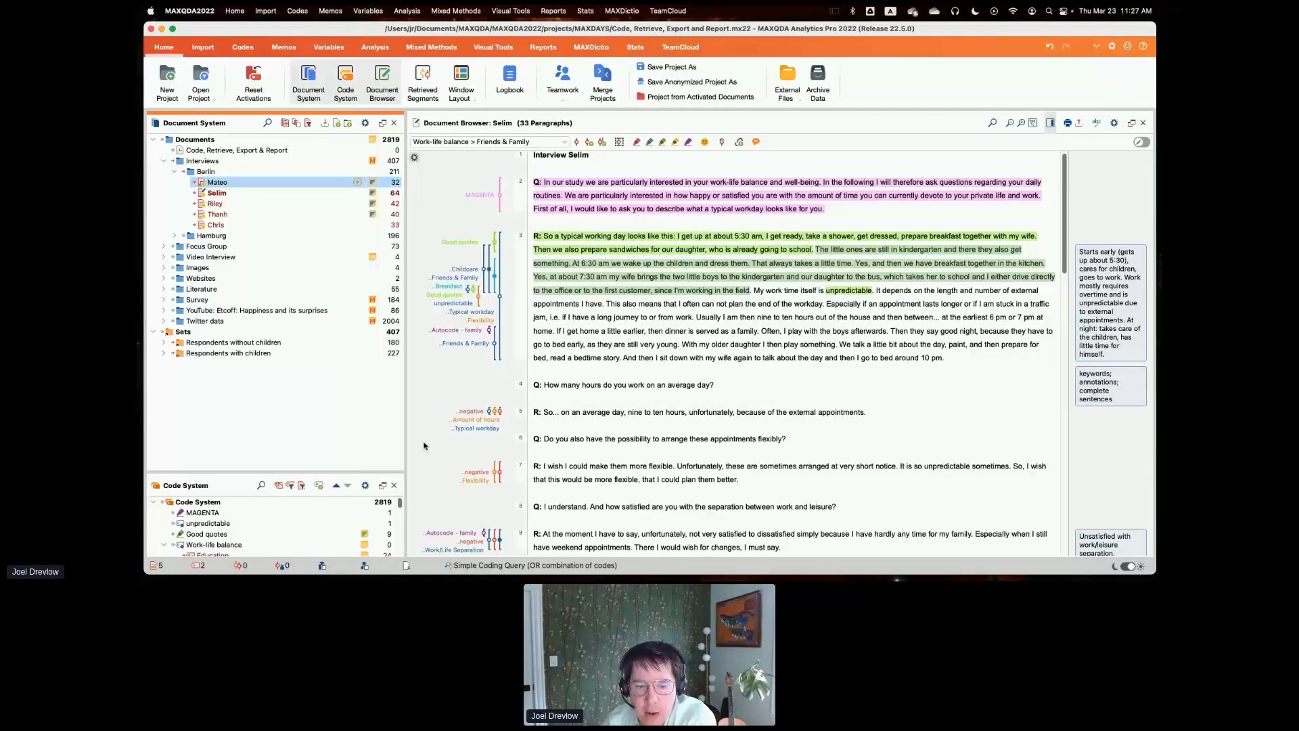
Give the Code System more height and review which documents, systems and project components can be exported from the reports functions
drag(338, 472, 330, 374)
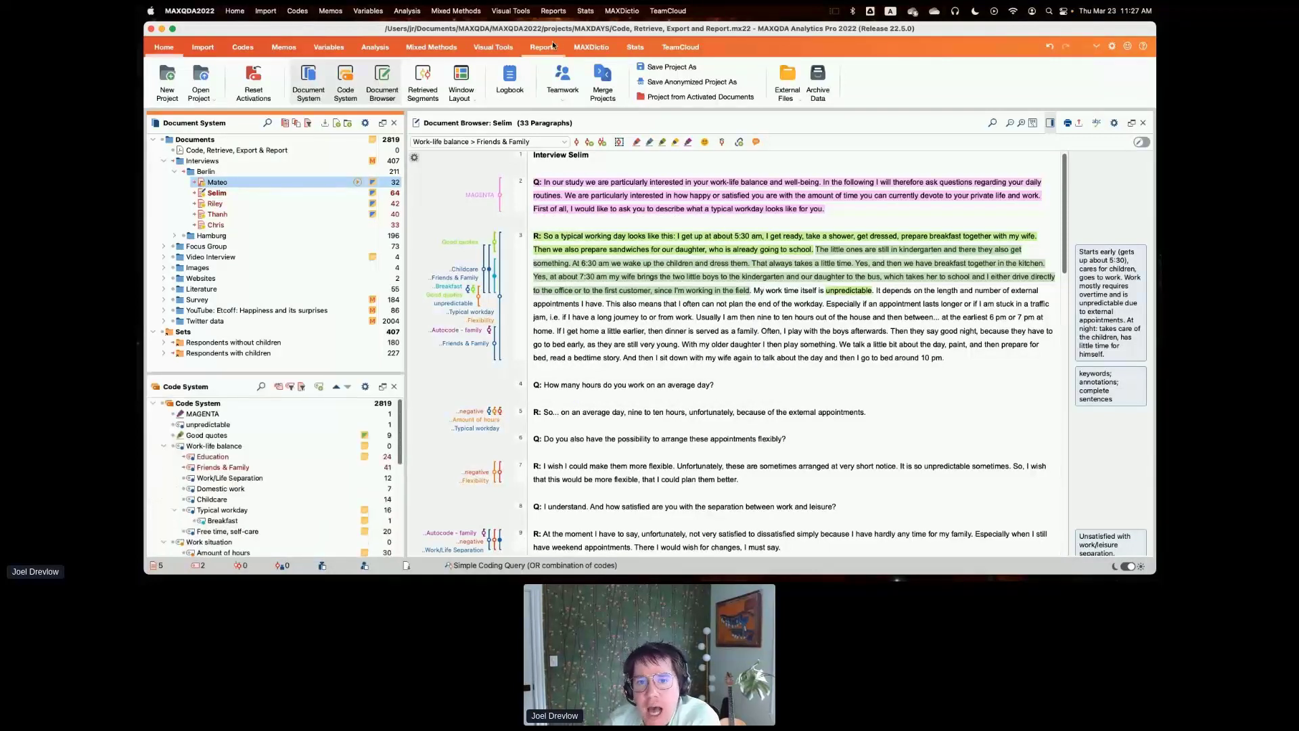
click(534, 46)
click(630, 90)
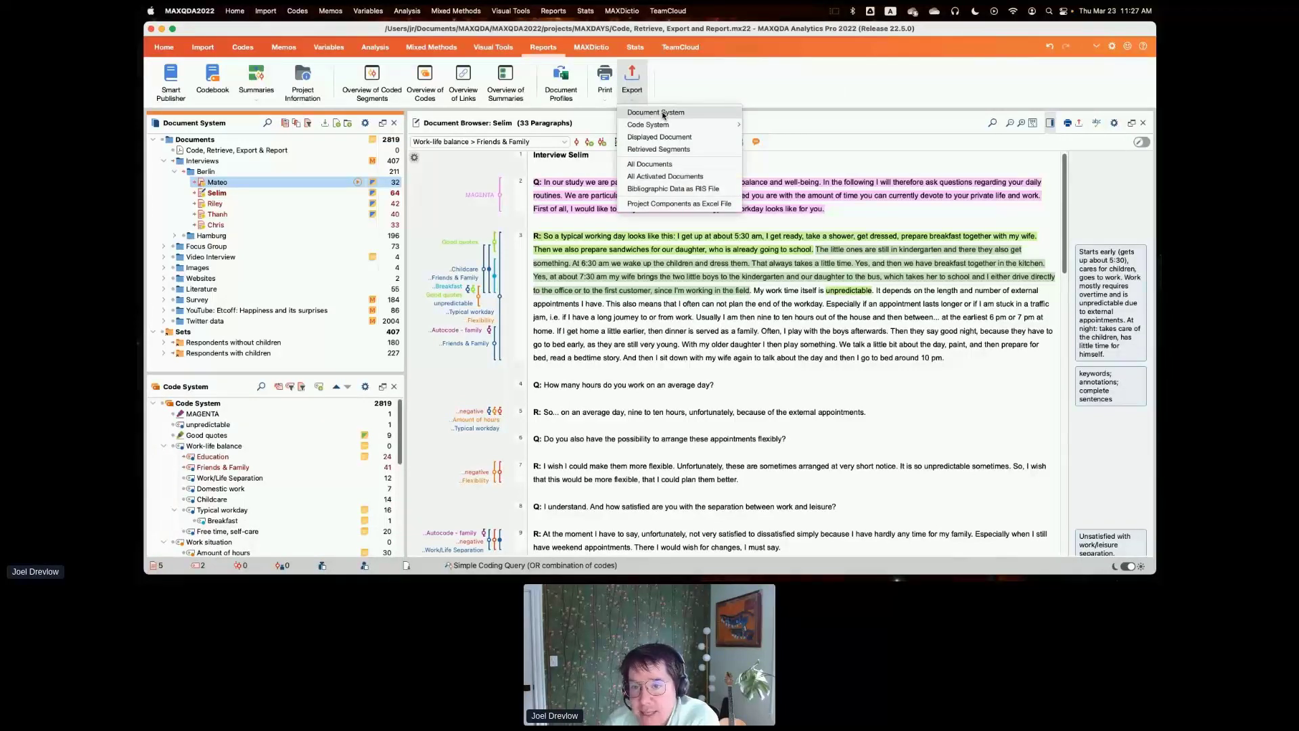
mouse_move(683, 126)
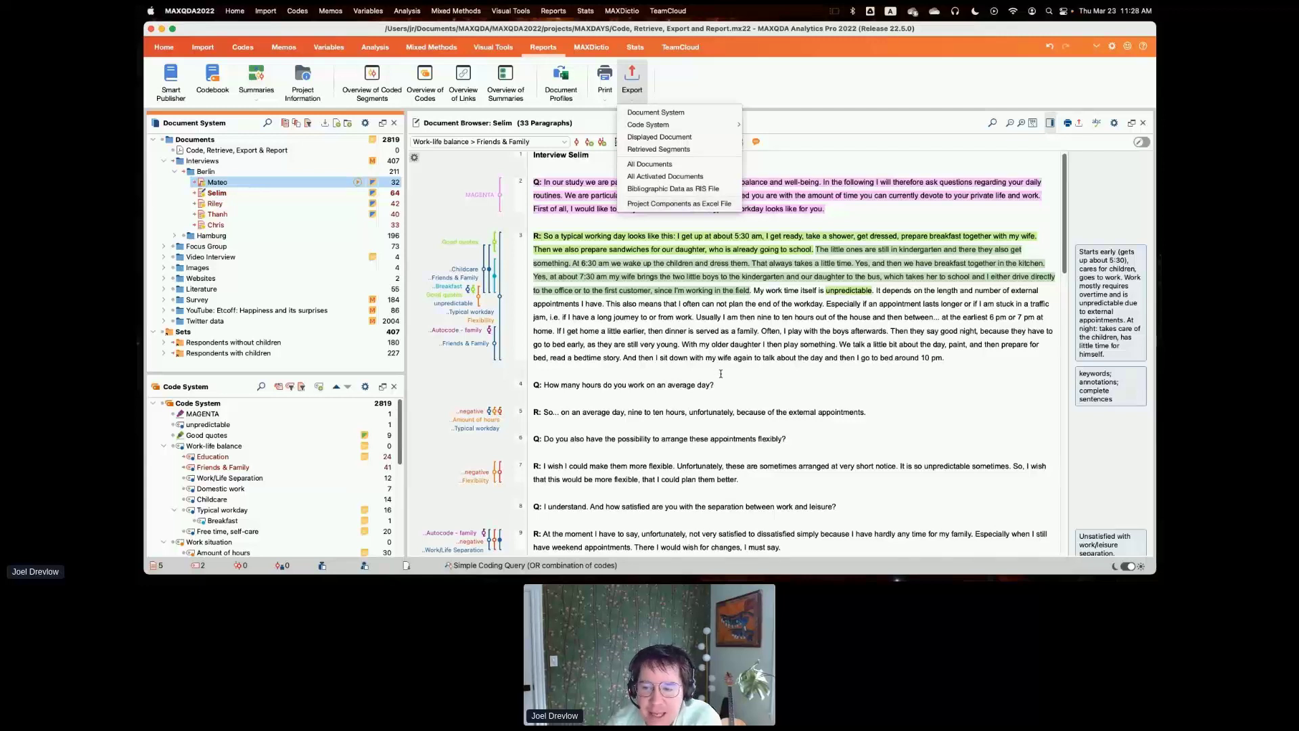
click(977, 366)
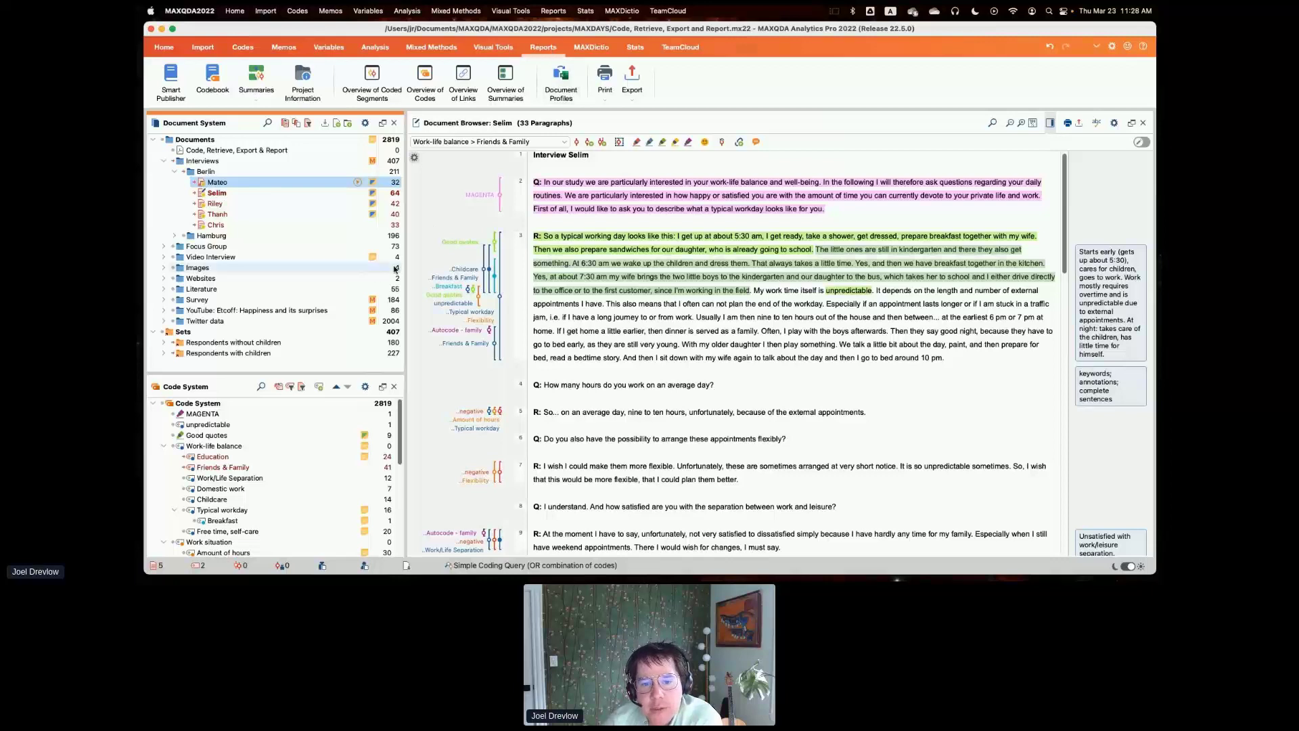
drag(404, 268, 399, 267)
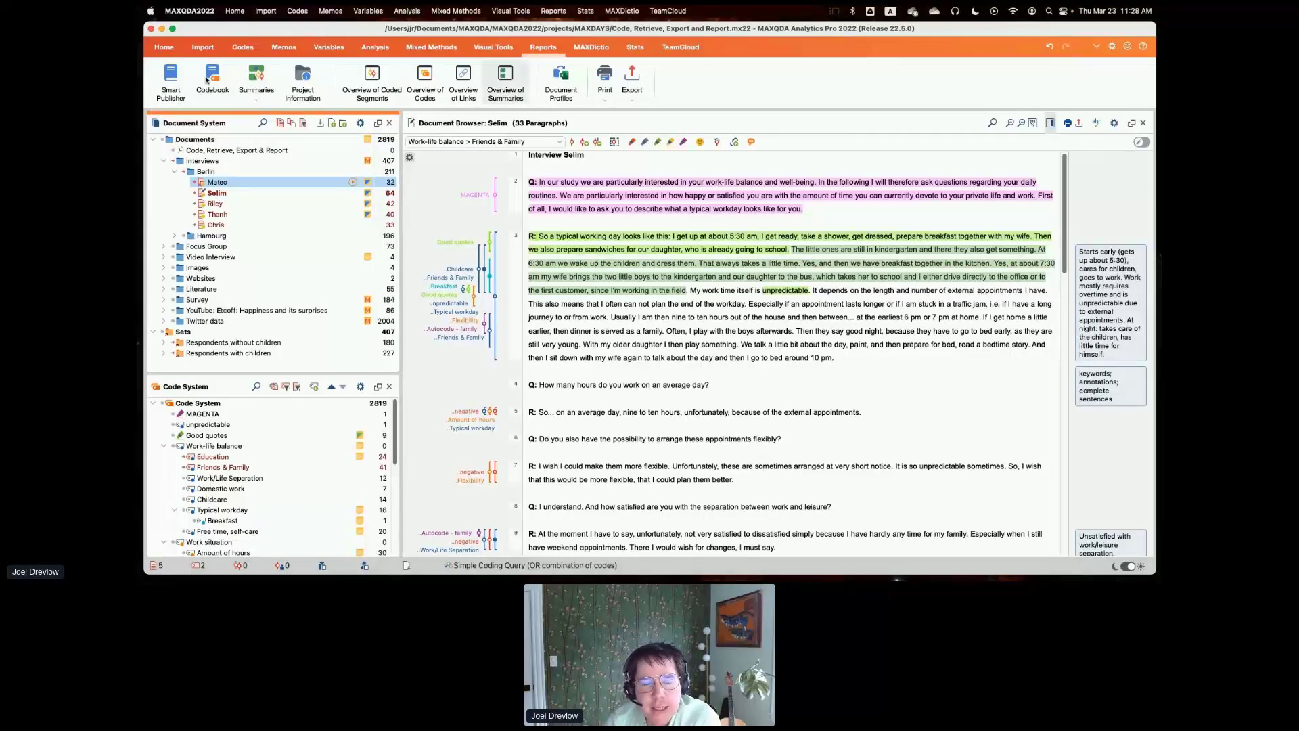
Look through the code selection that Smart Publisher offers for activated documents and close it without creating a report
click(171, 80)
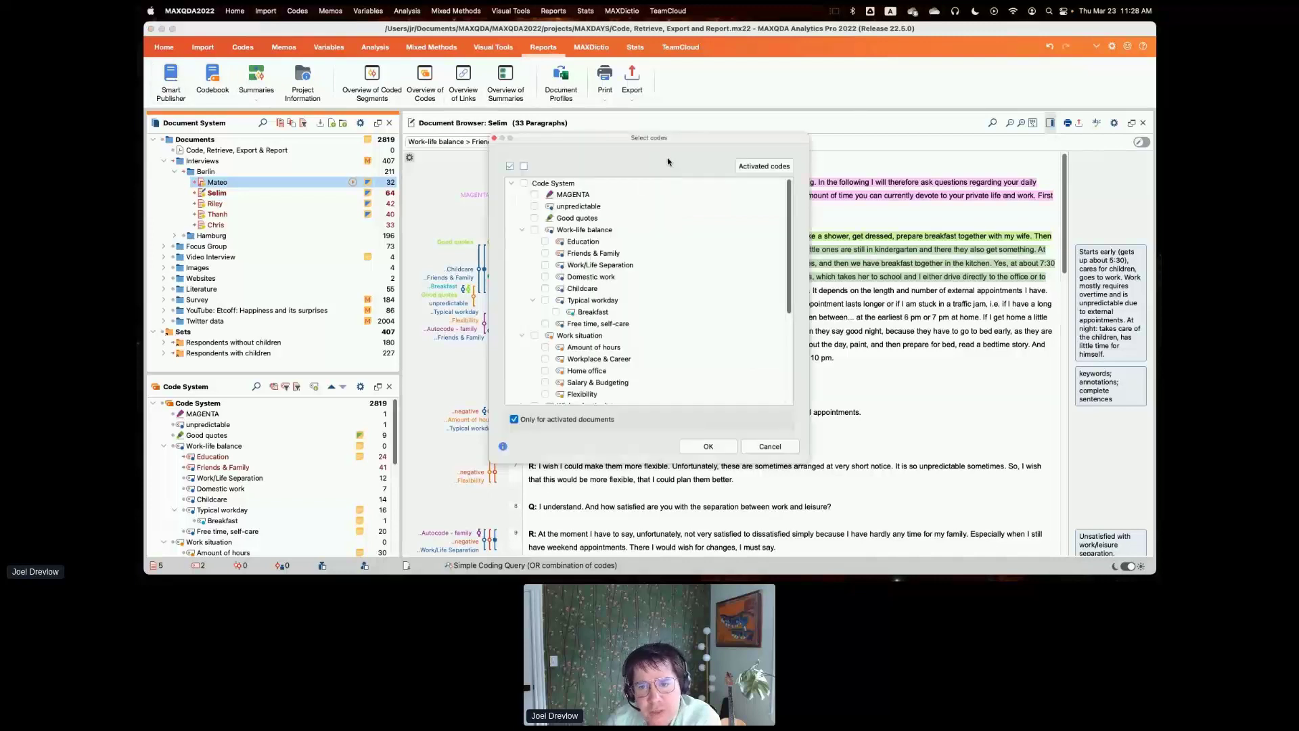
drag(638, 135, 607, 127)
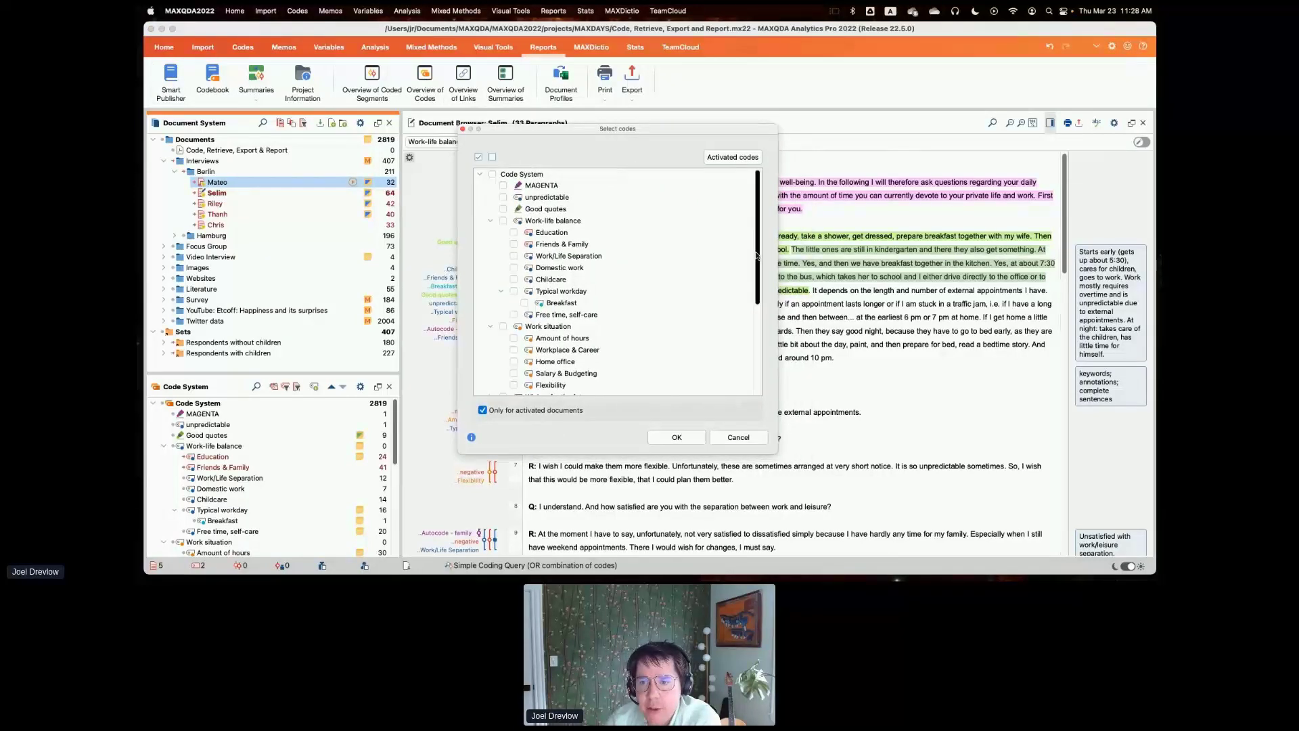
drag(757, 264, 760, 228)
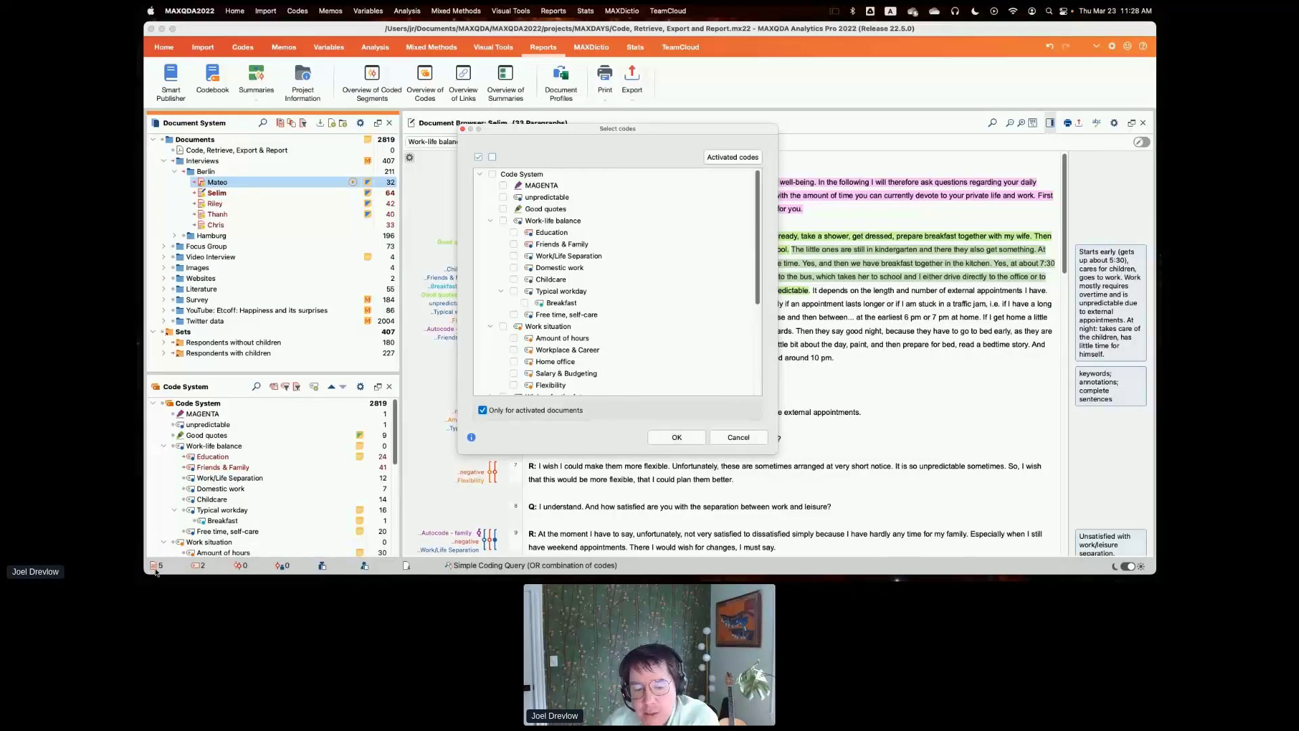
click(699, 441)
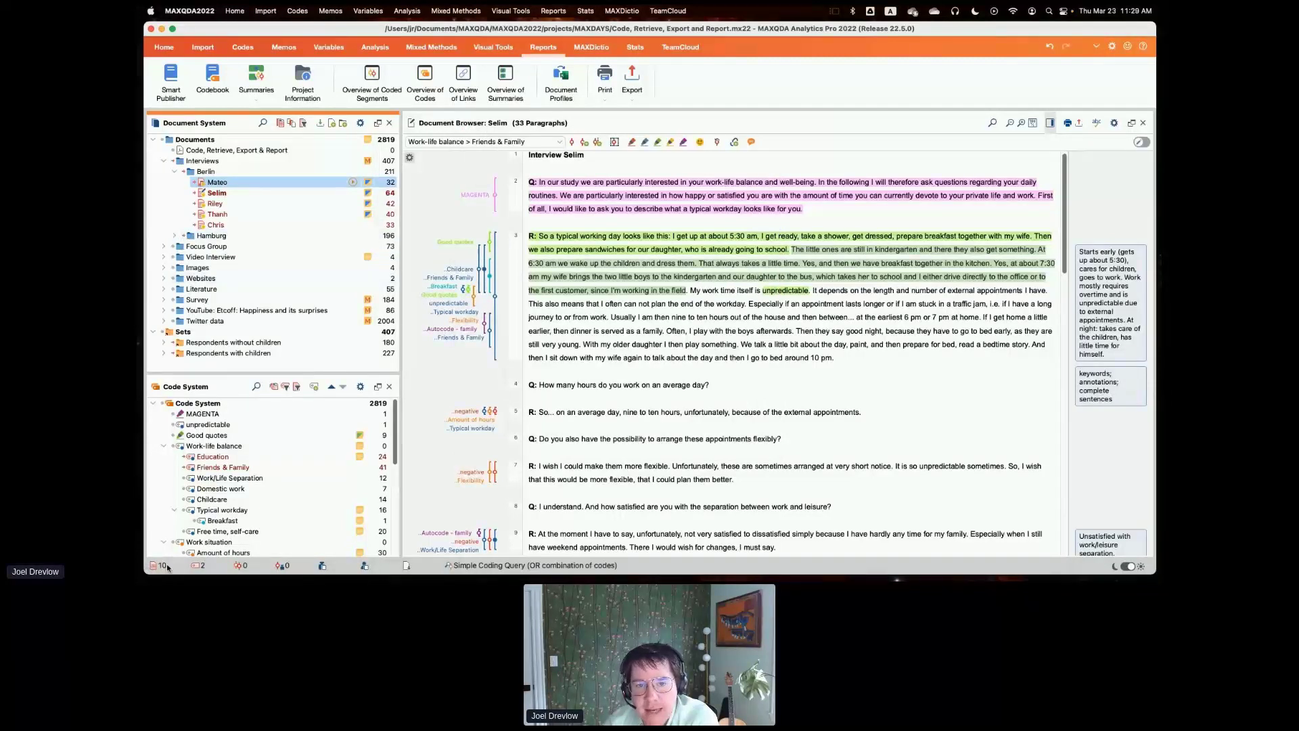
click(258, 98)
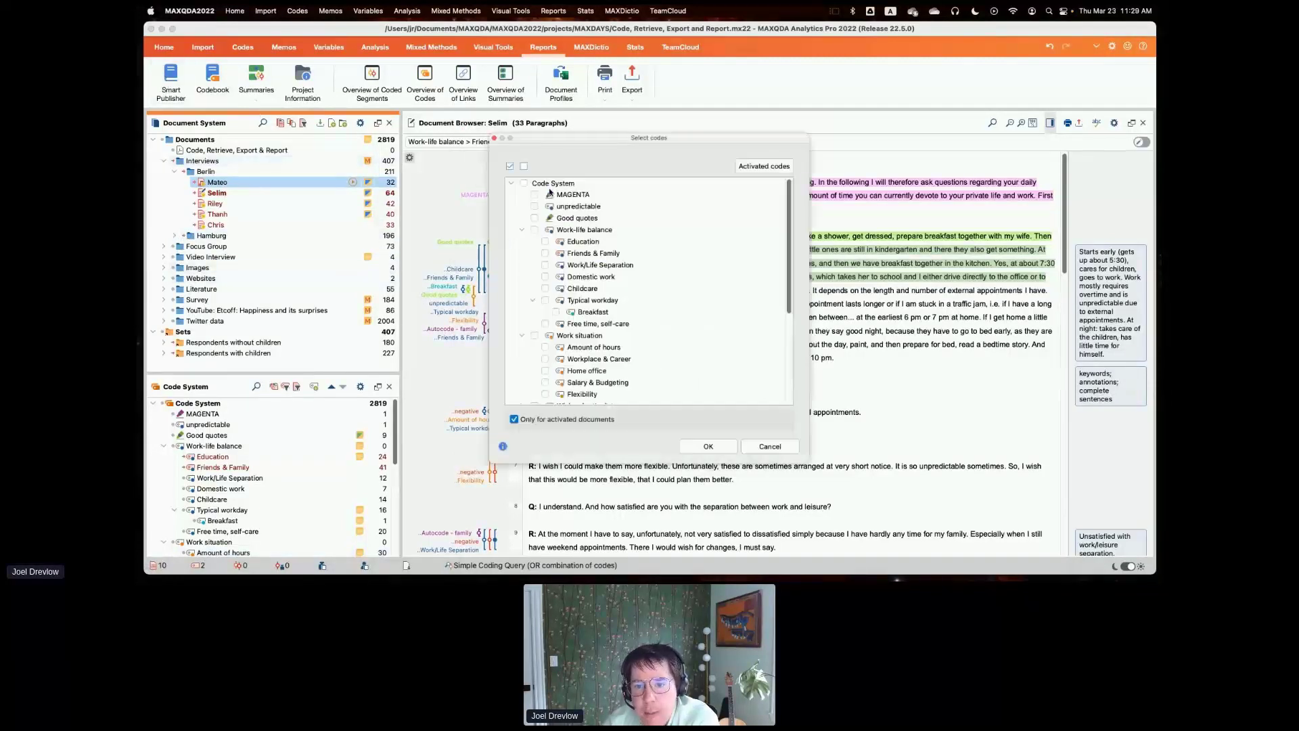
click(536, 230)
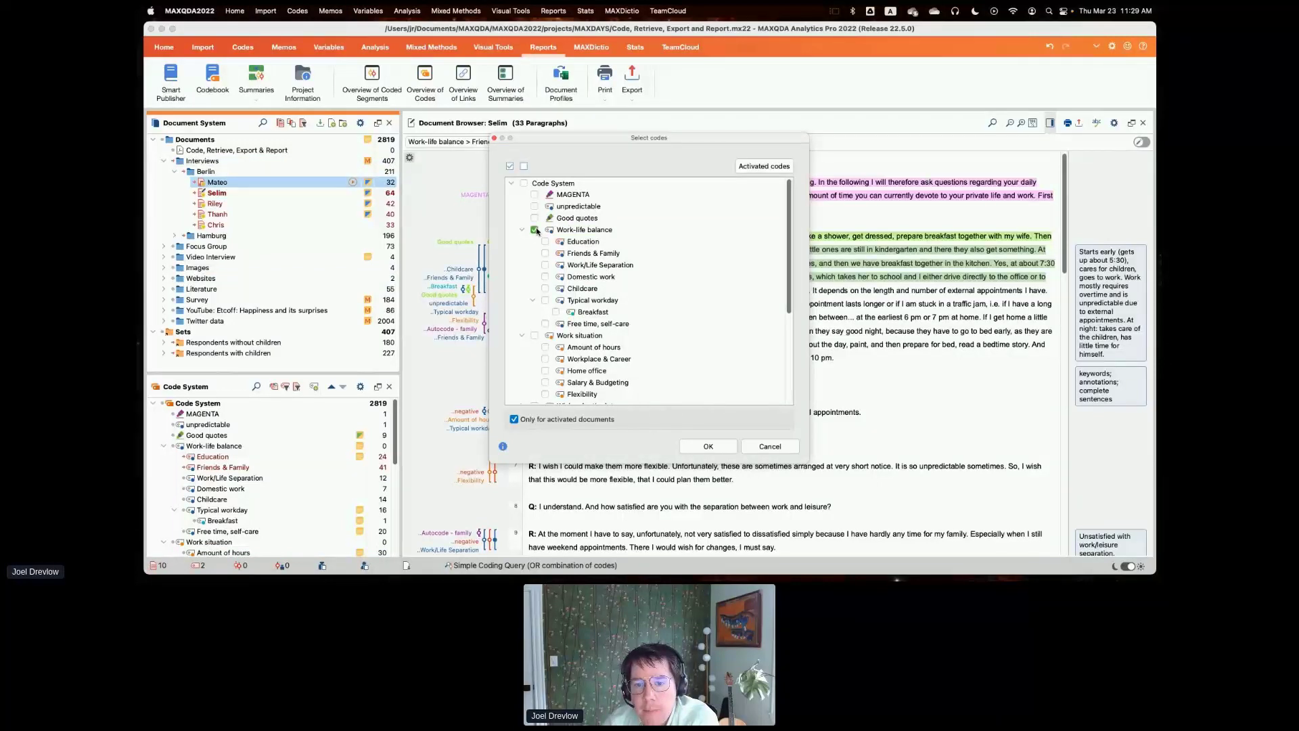
click(536, 230)
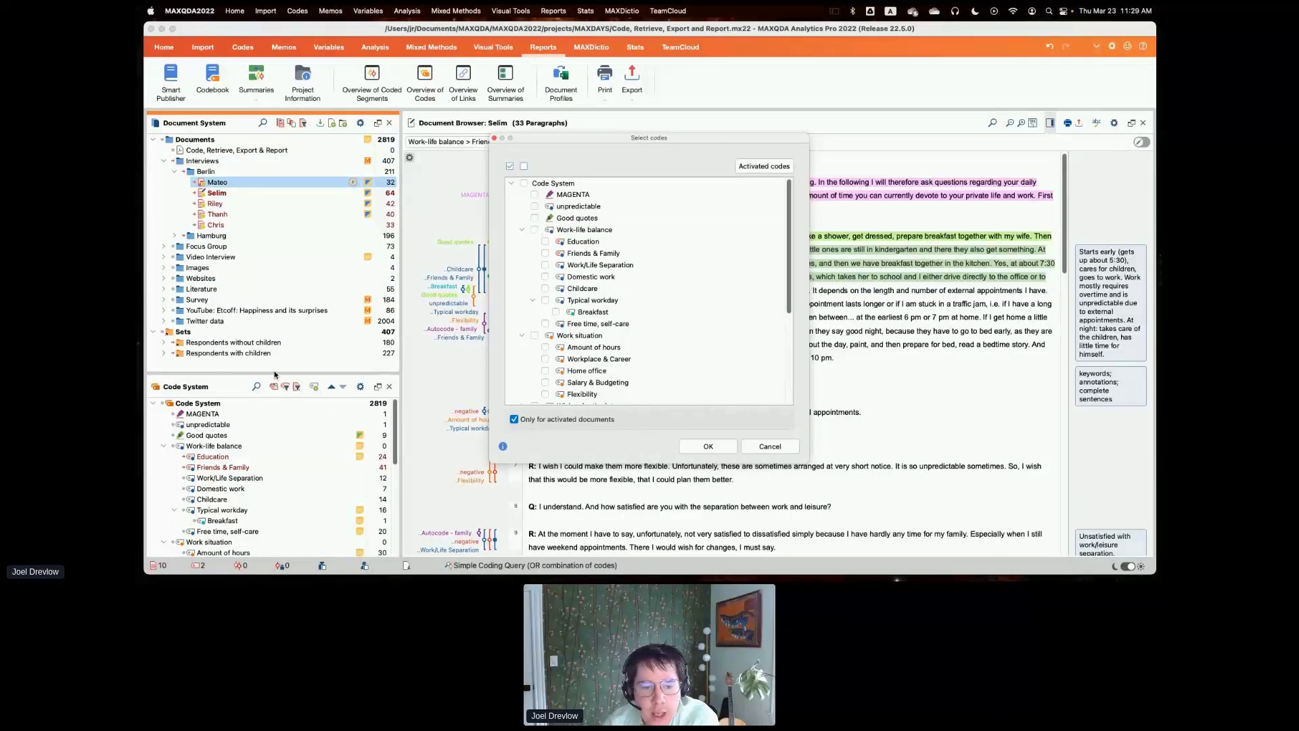
key(Escape)
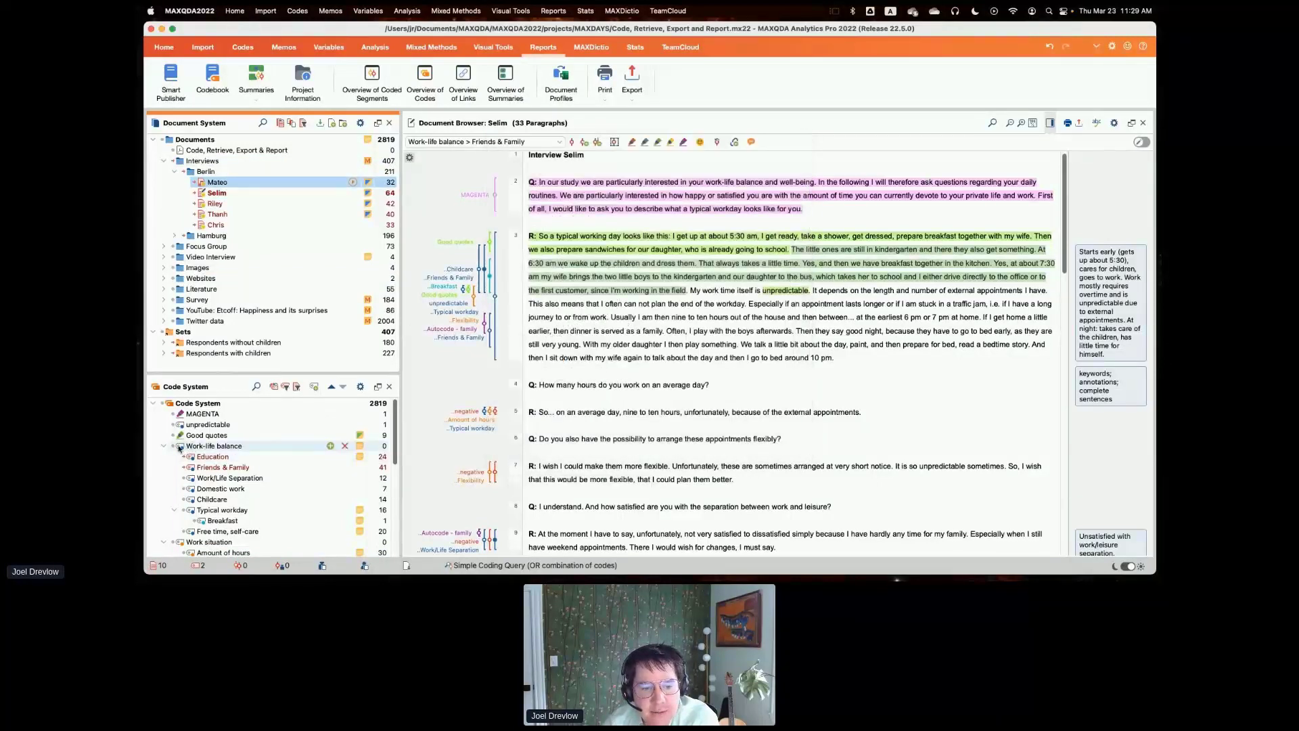
Activate the Work-life balance code with all its subcodes and choose the activated codes for a Smart Publisher report on the activated documents
double_click(179, 448)
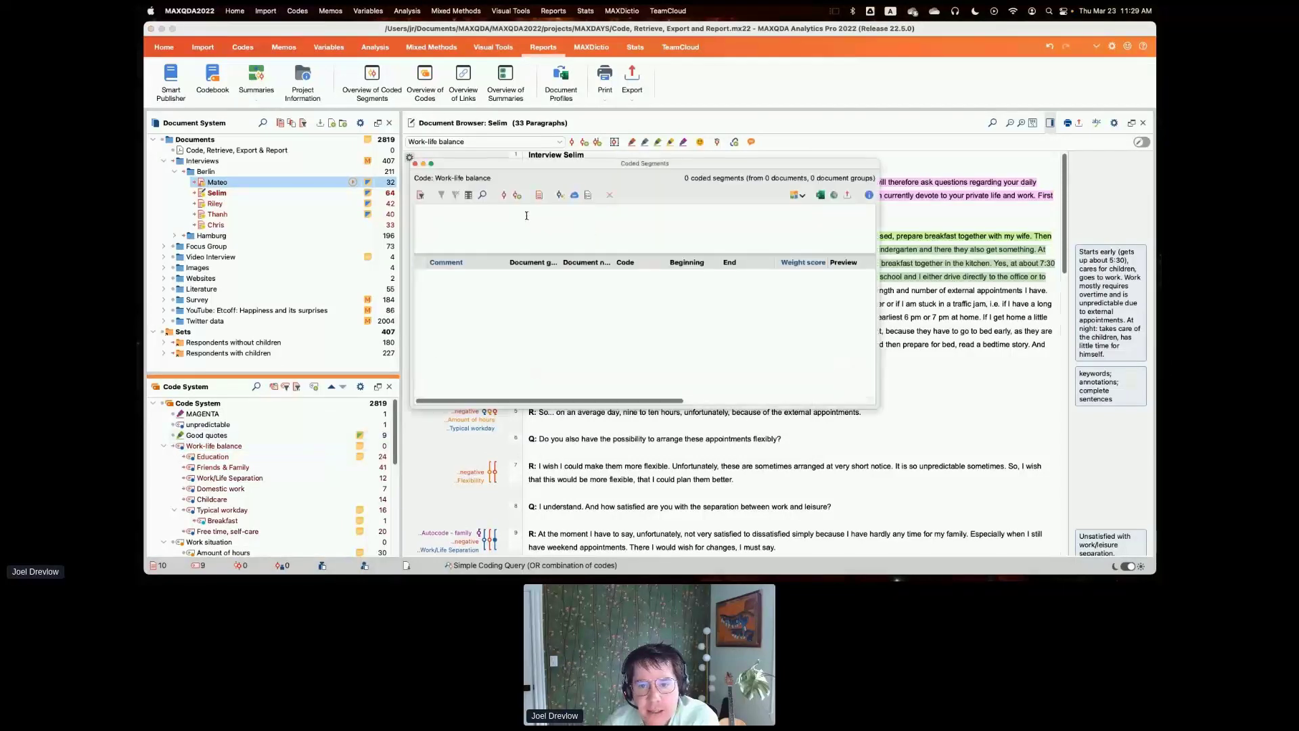
click(256, 81)
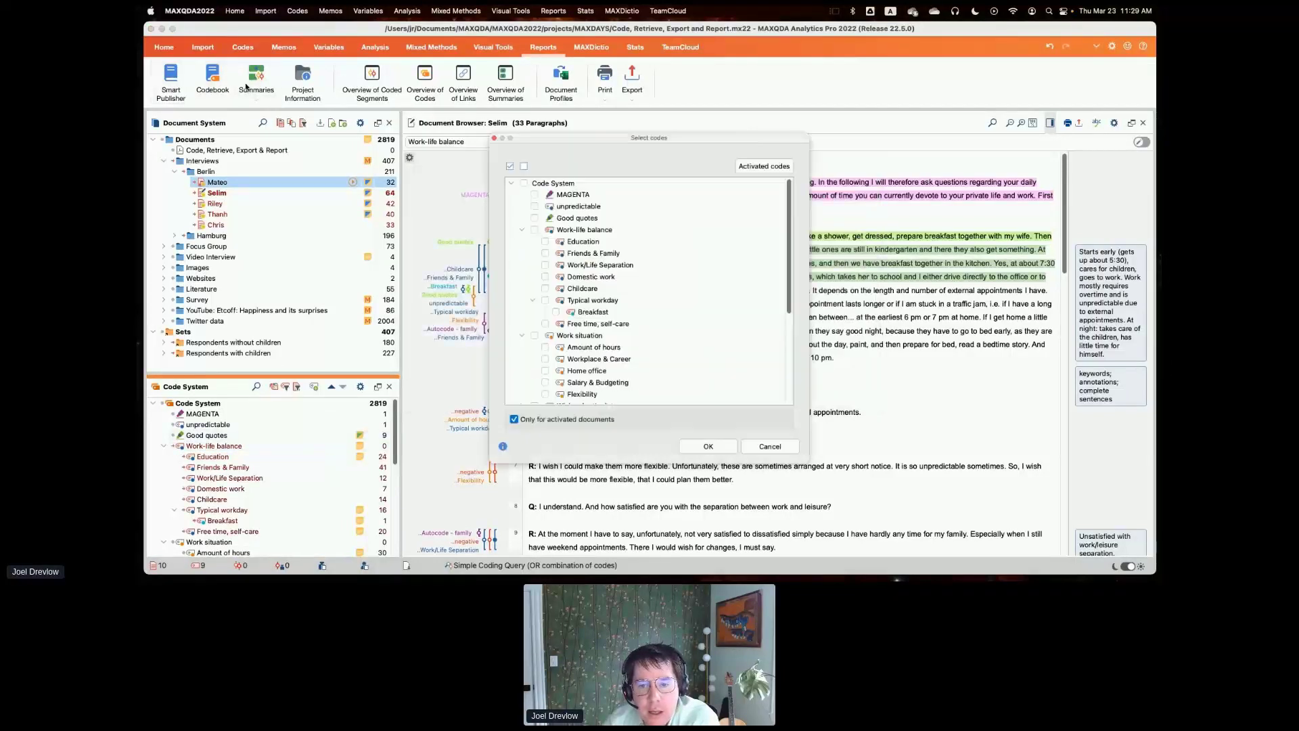
click(772, 167)
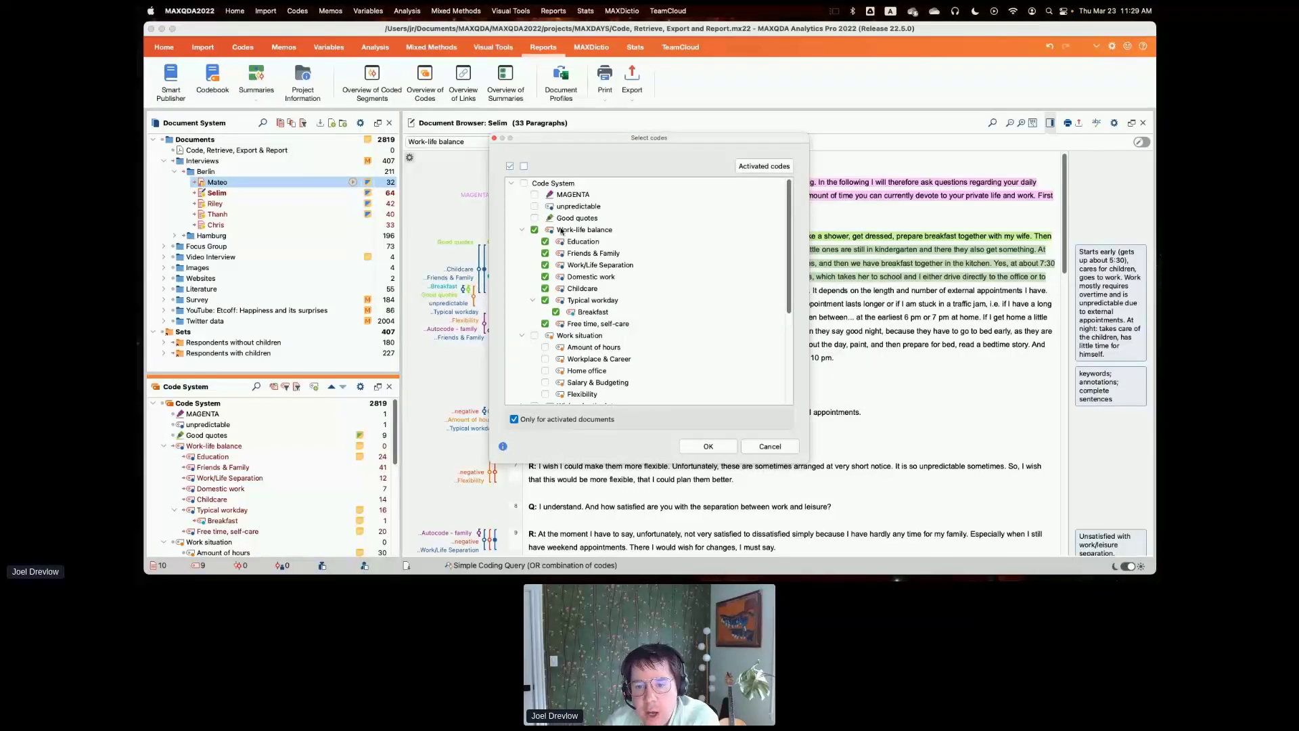
click(707, 447)
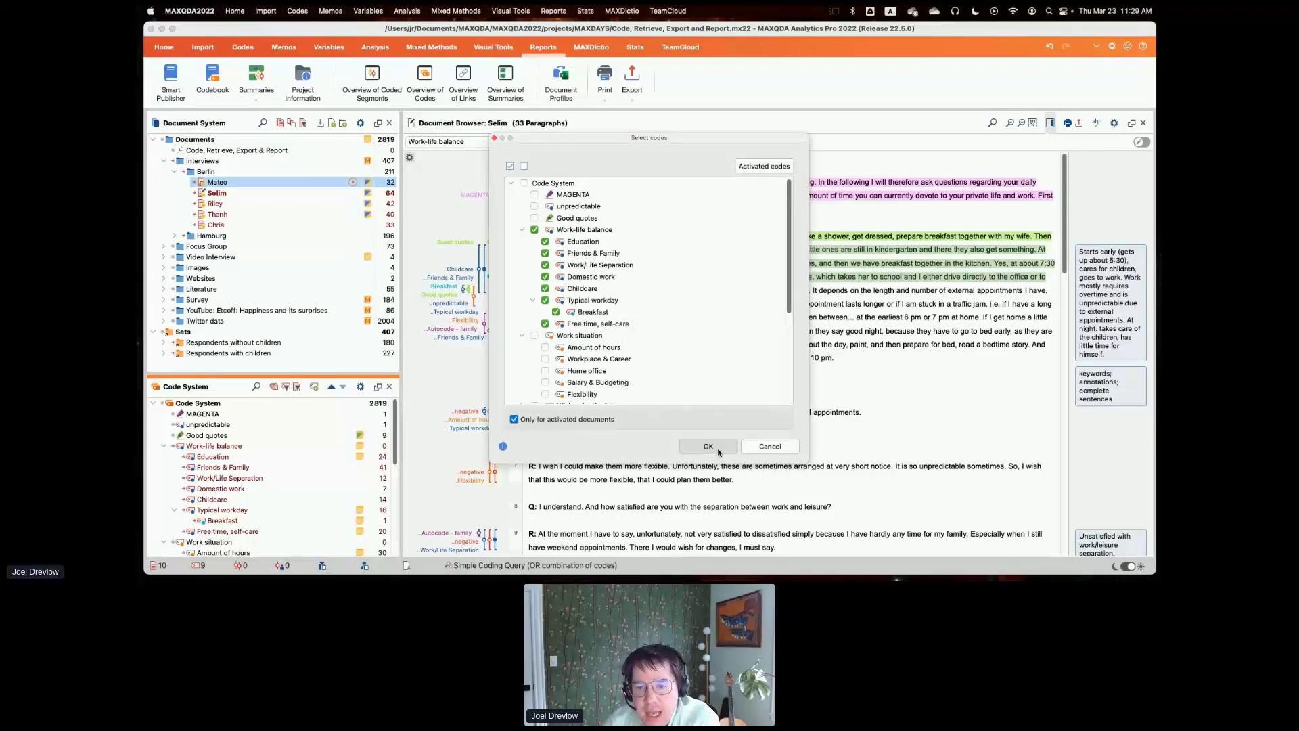
Generate the Smart Publisher report with the default options and an empty title page, and save it as a Word document
drag(626, 132, 620, 115)
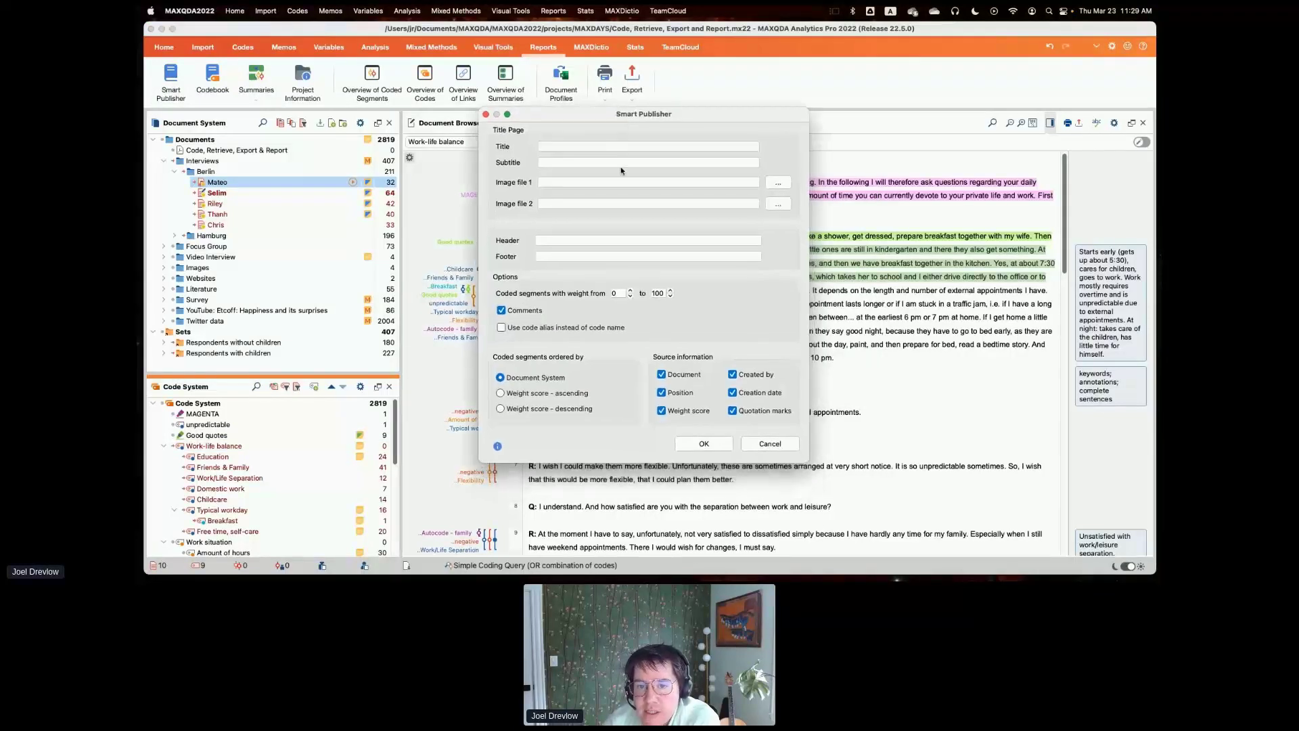
click(541, 145)
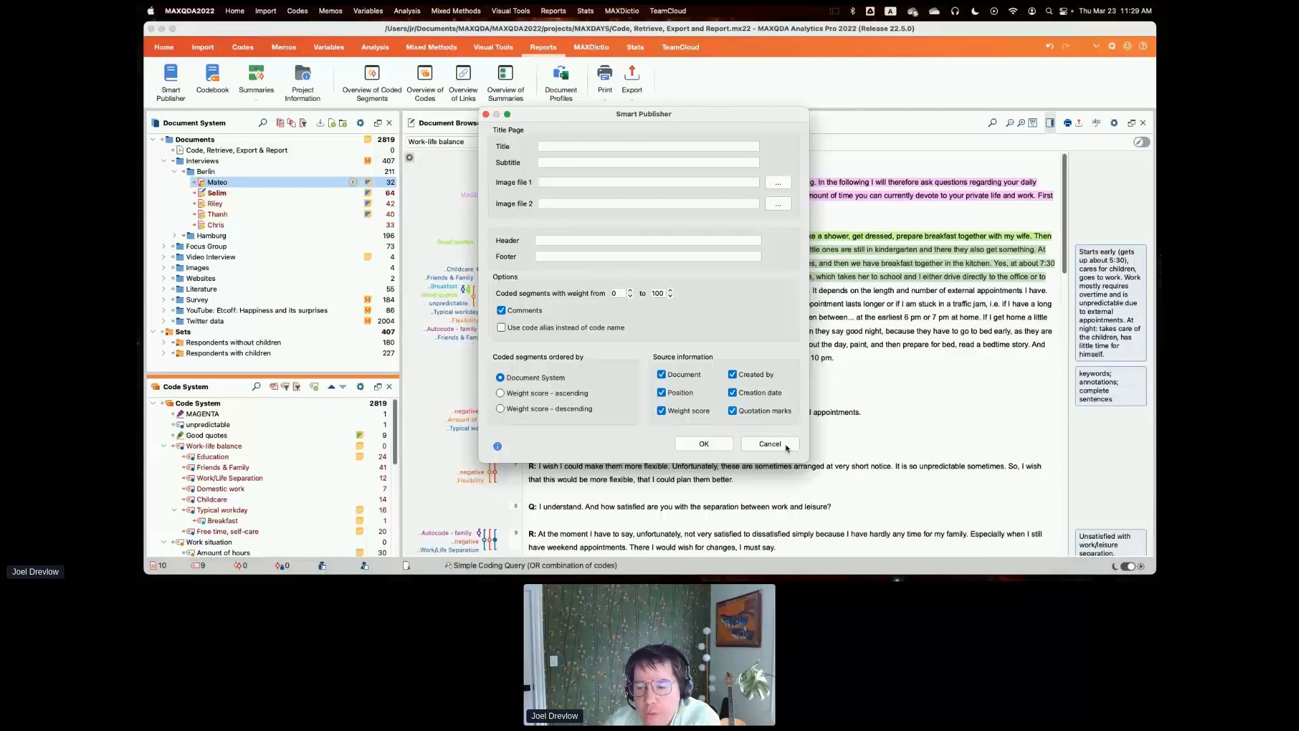
click(703, 443)
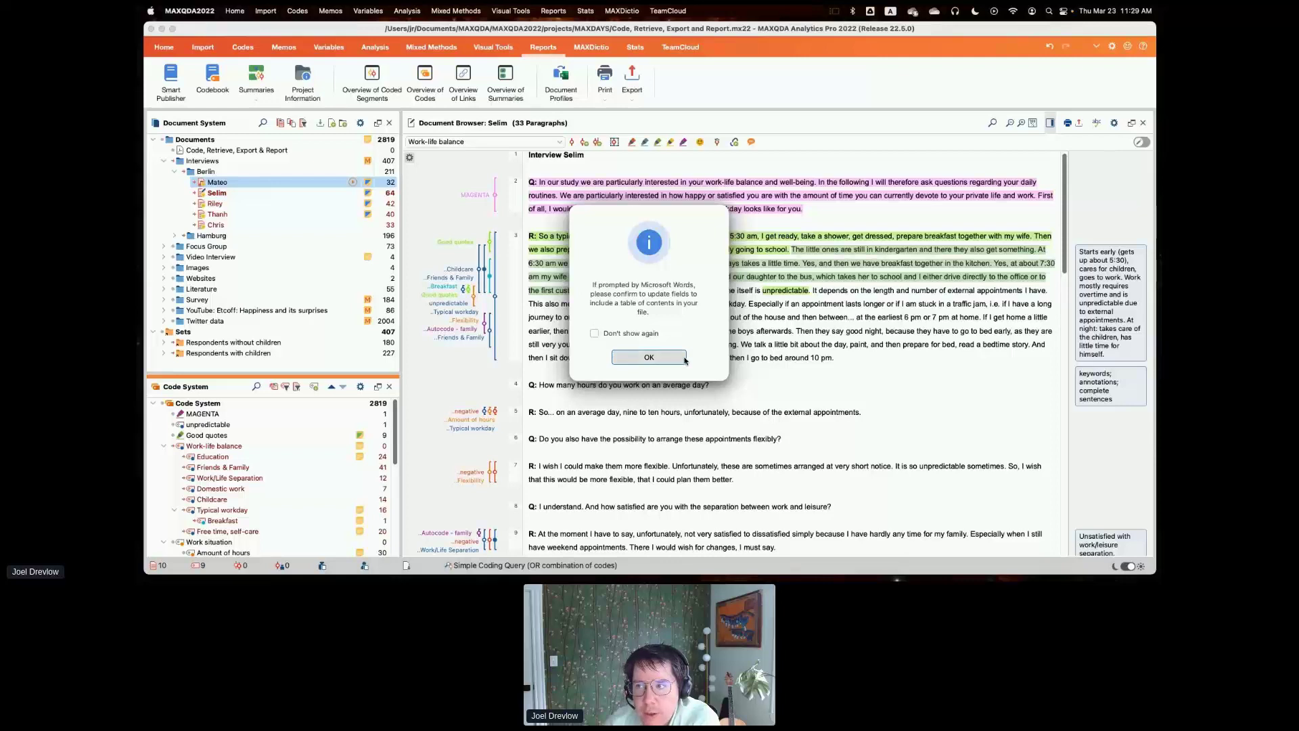
click(650, 357)
click(882, 389)
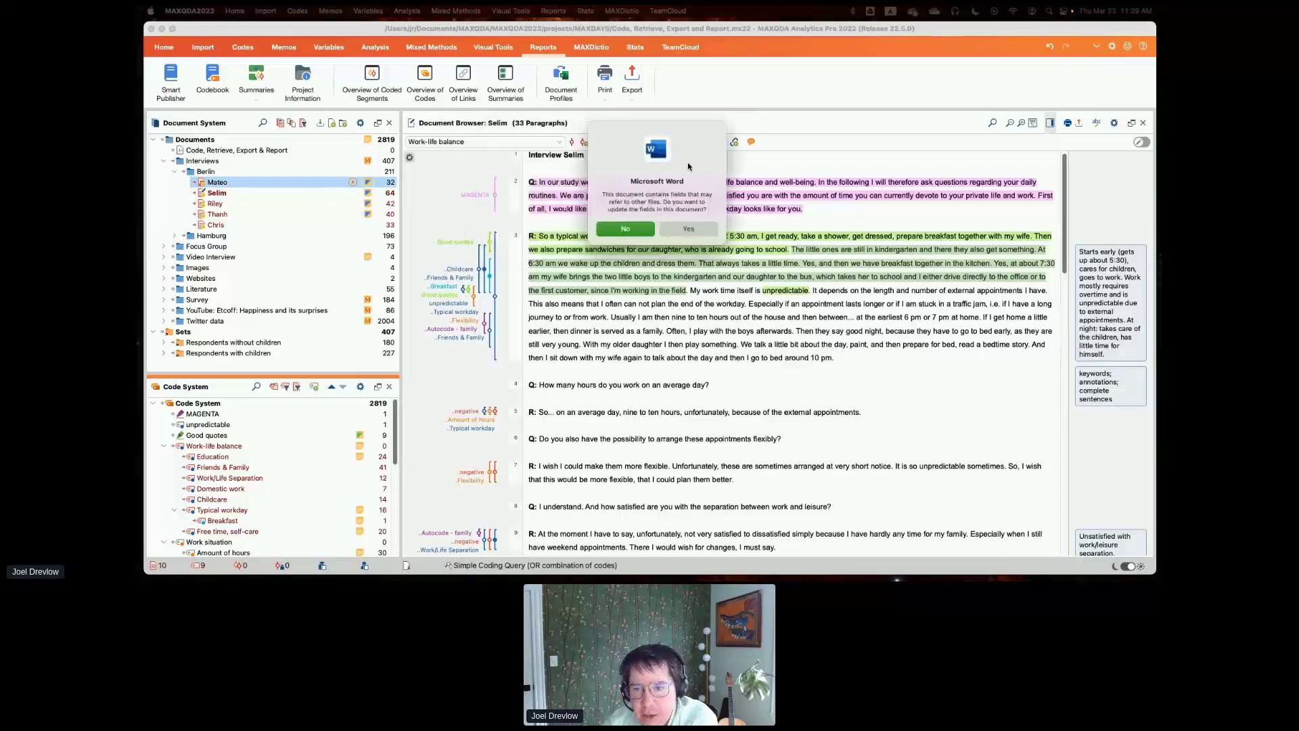
In Word, let the report's fields update and look over the table of documents included in it
click(690, 229)
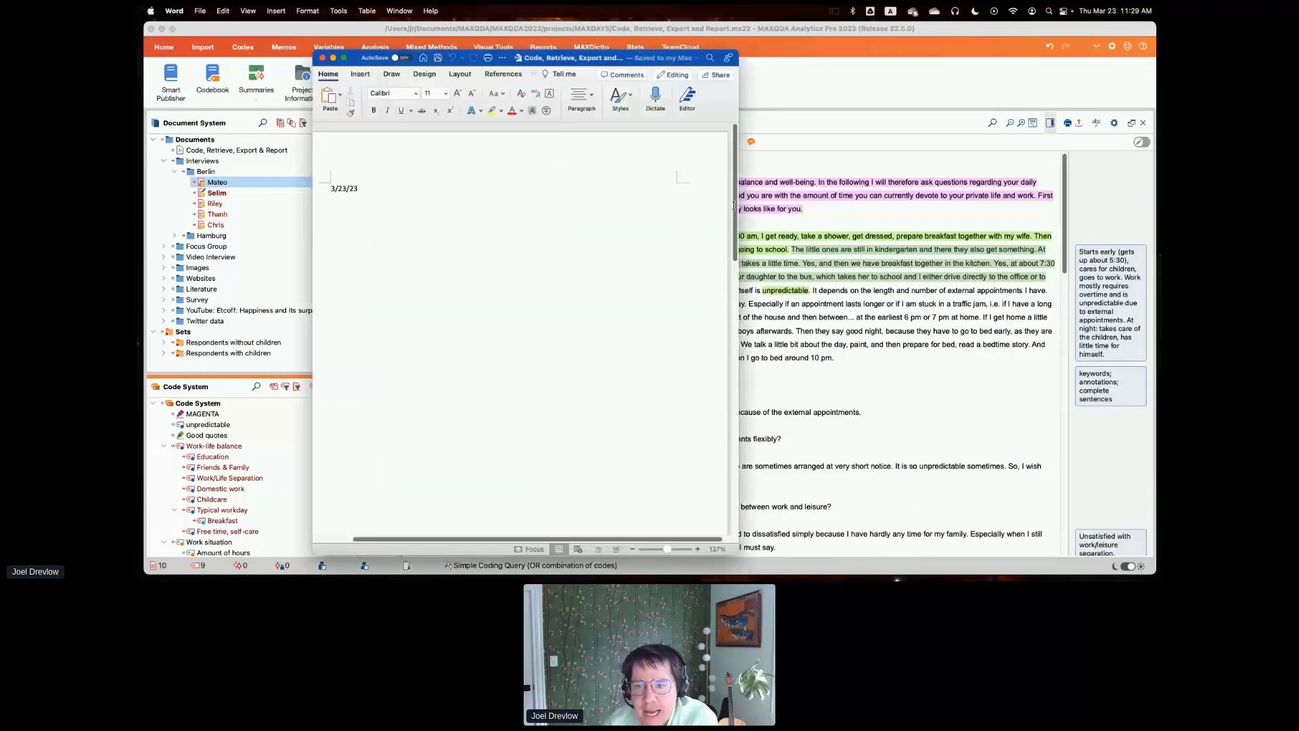
drag(735, 204, 738, 276)
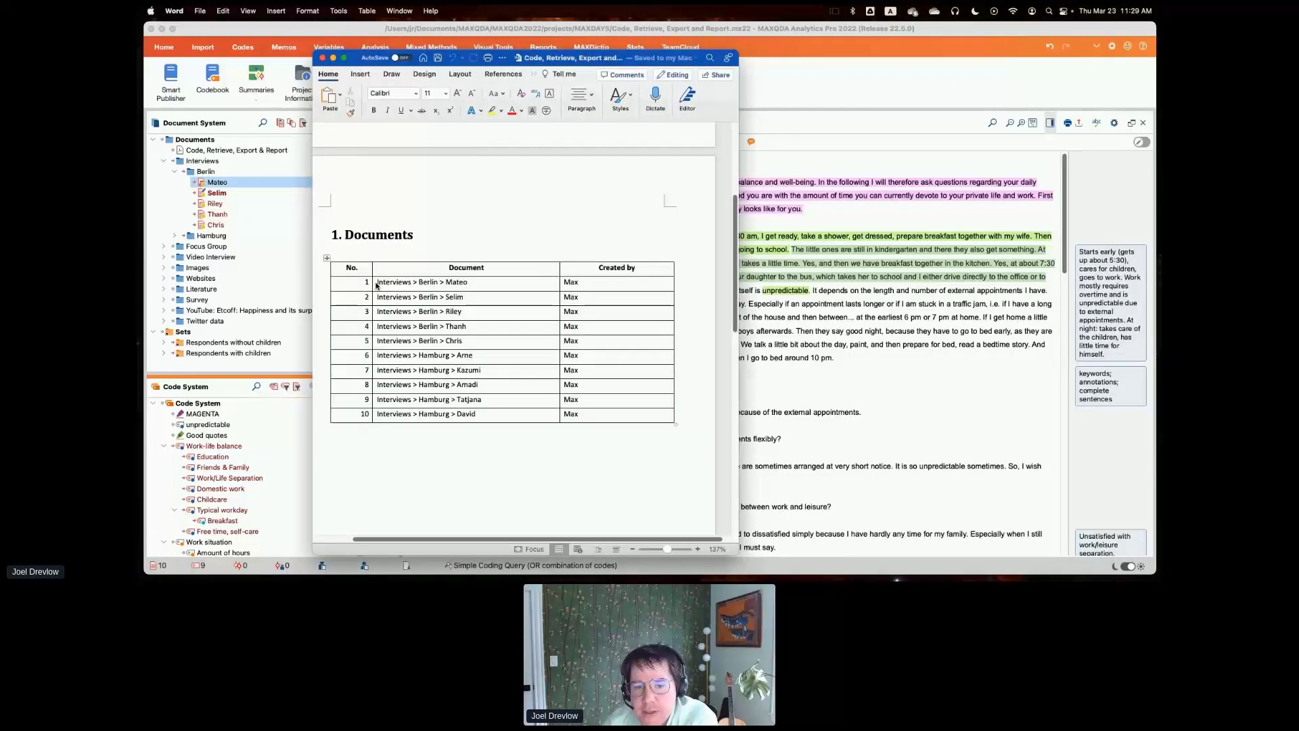
drag(376, 285, 670, 416)
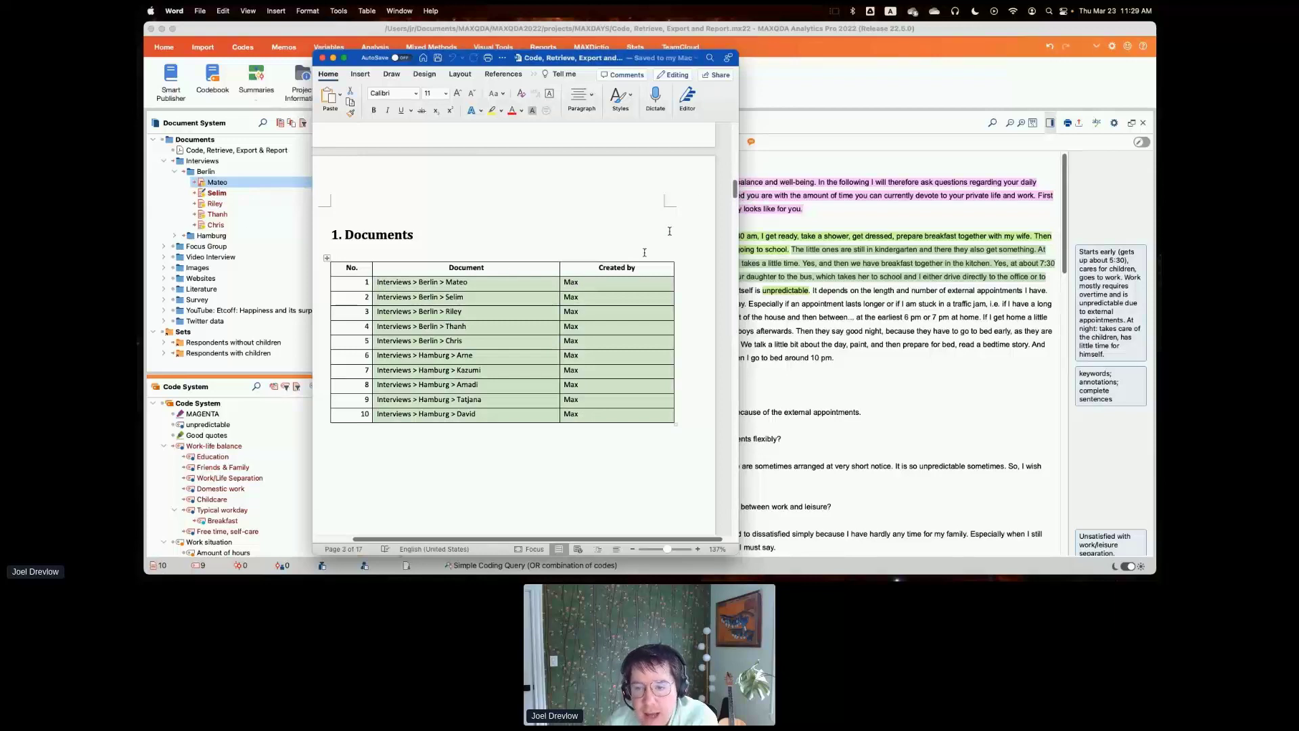
Look through the report's coded segments under Work-life balance, starting from the Education section, and close the report
scroll(731, 194, down, 10)
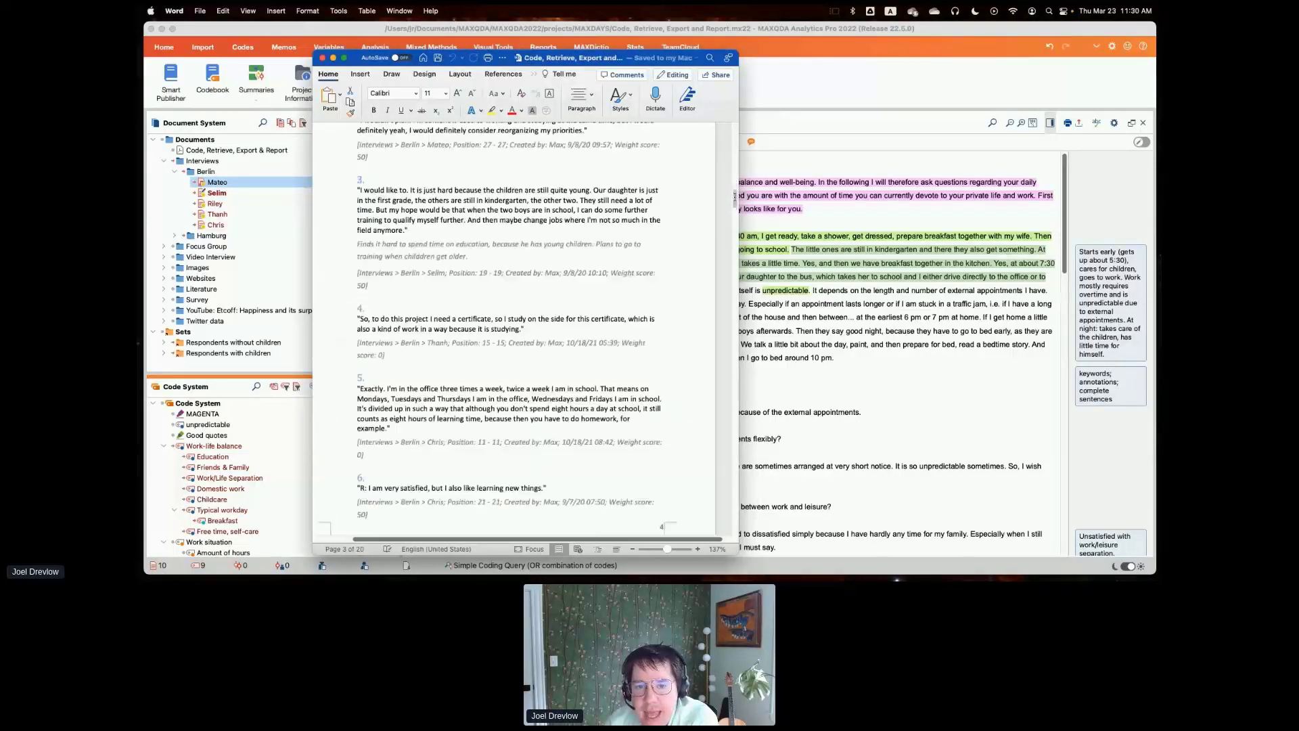
drag(734, 196, 735, 194)
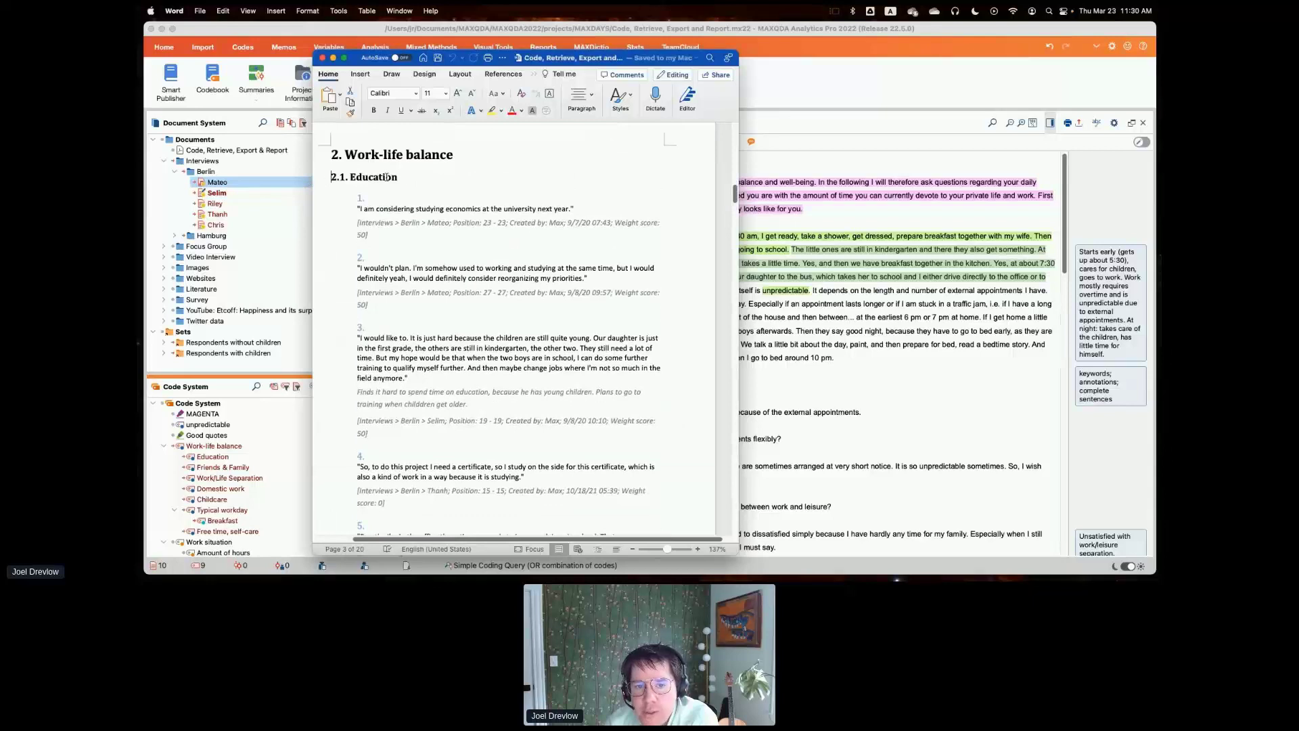
drag(330, 177, 403, 180)
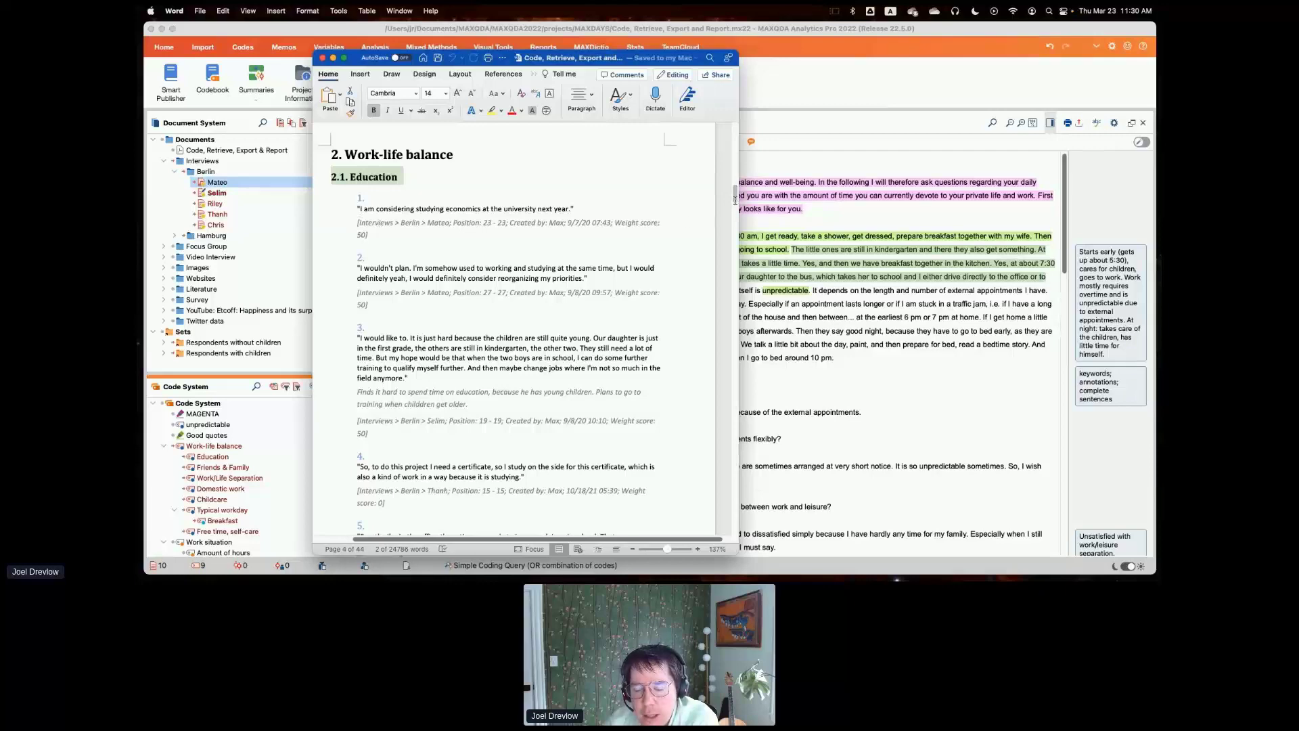
scroll(734, 203, down, 20)
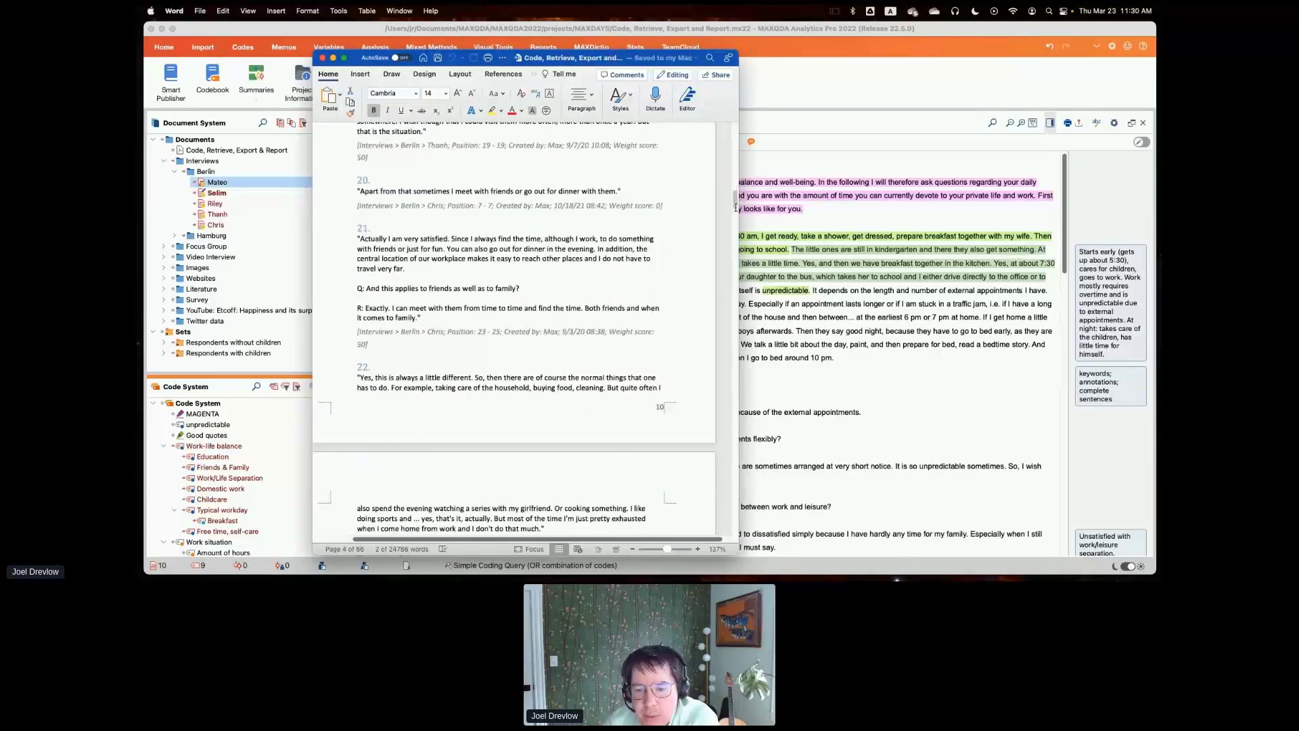
scroll(736, 209, down, 1)
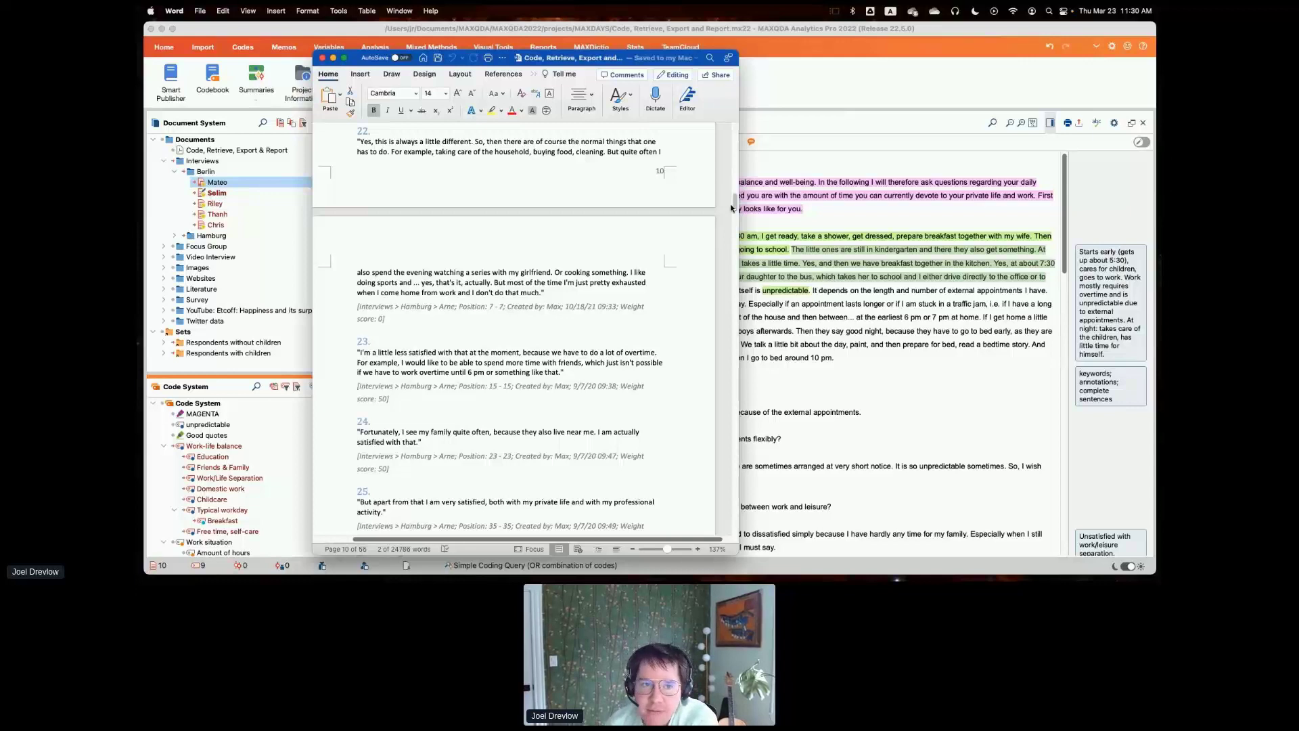
click(323, 58)
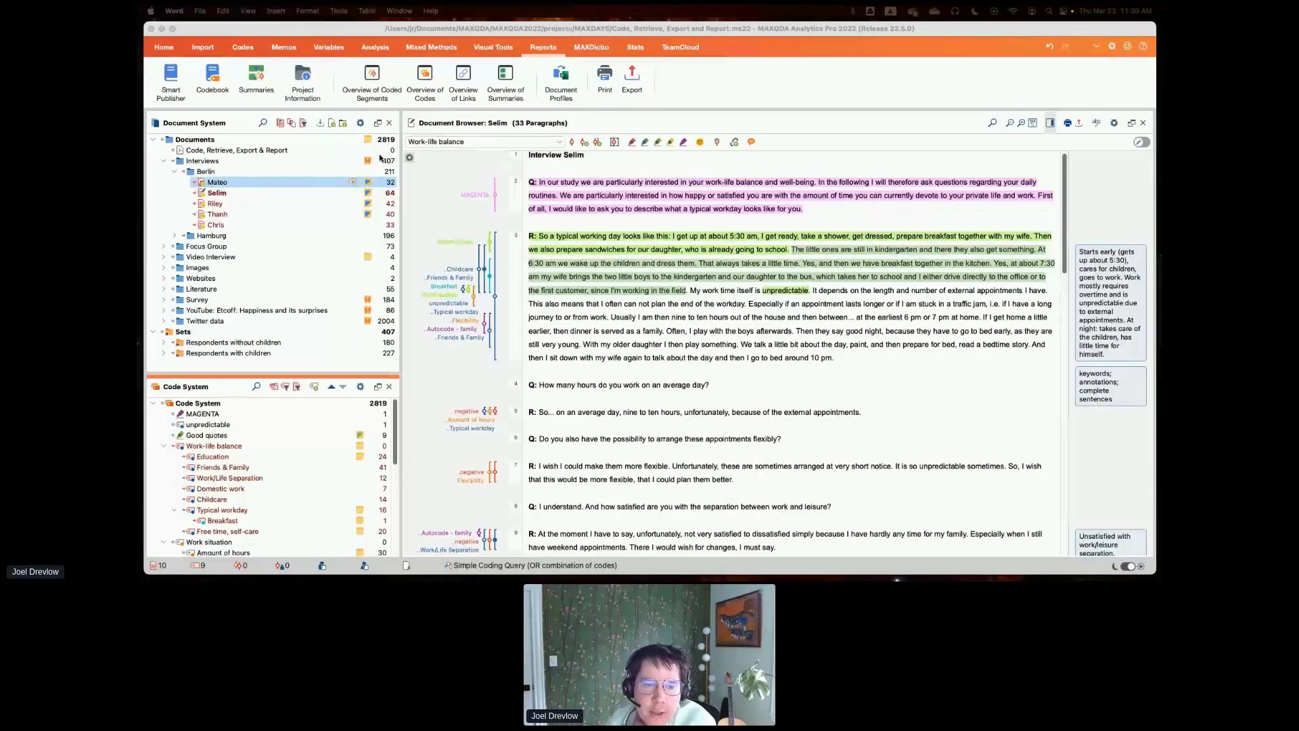
Review the Codebook export options alongside an enlarged Code System and dismiss them without exporting
click(212, 78)
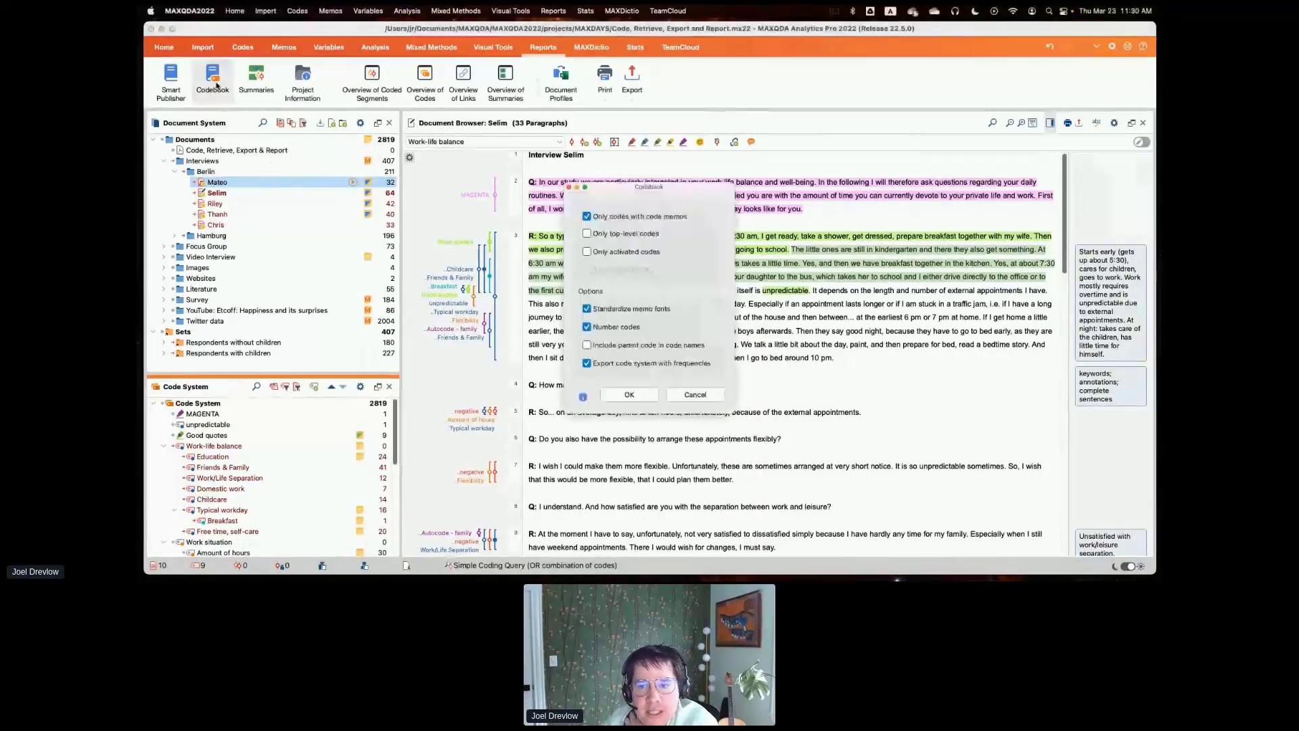
drag(662, 194, 660, 158)
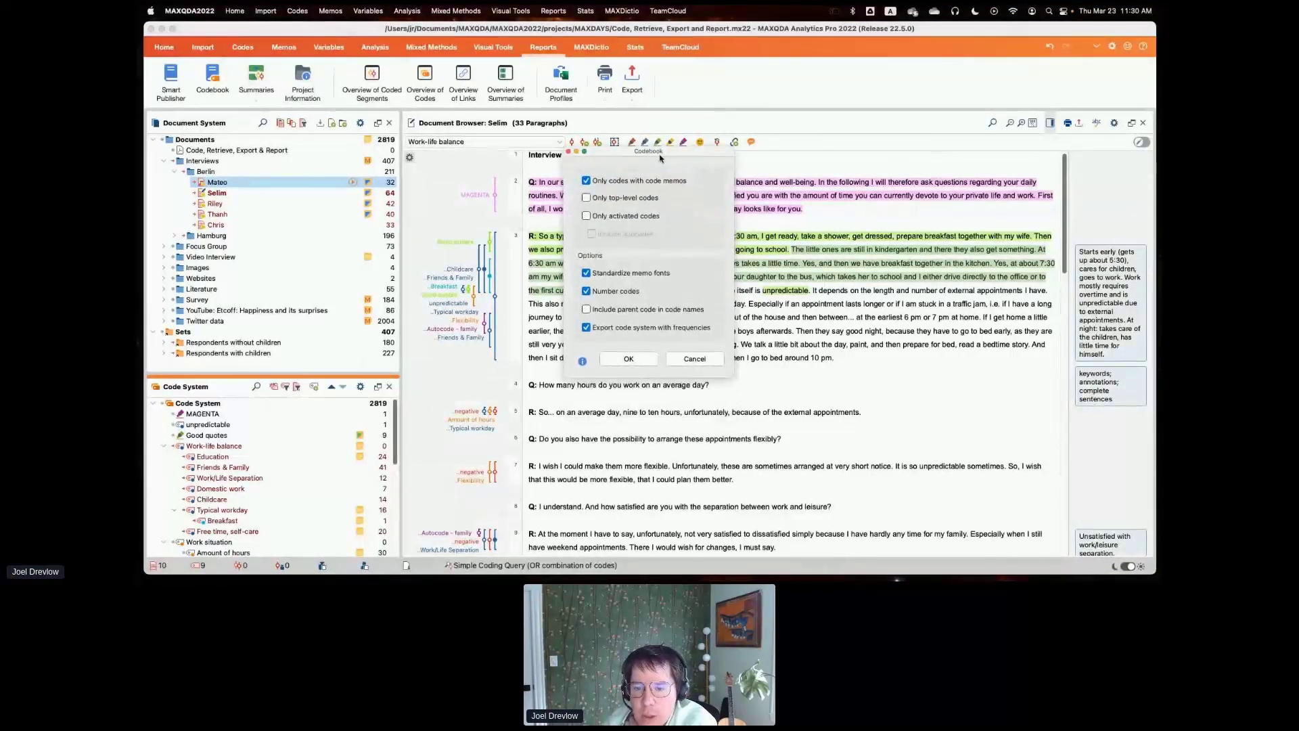
click(242, 375)
drag(241, 375, 241, 281)
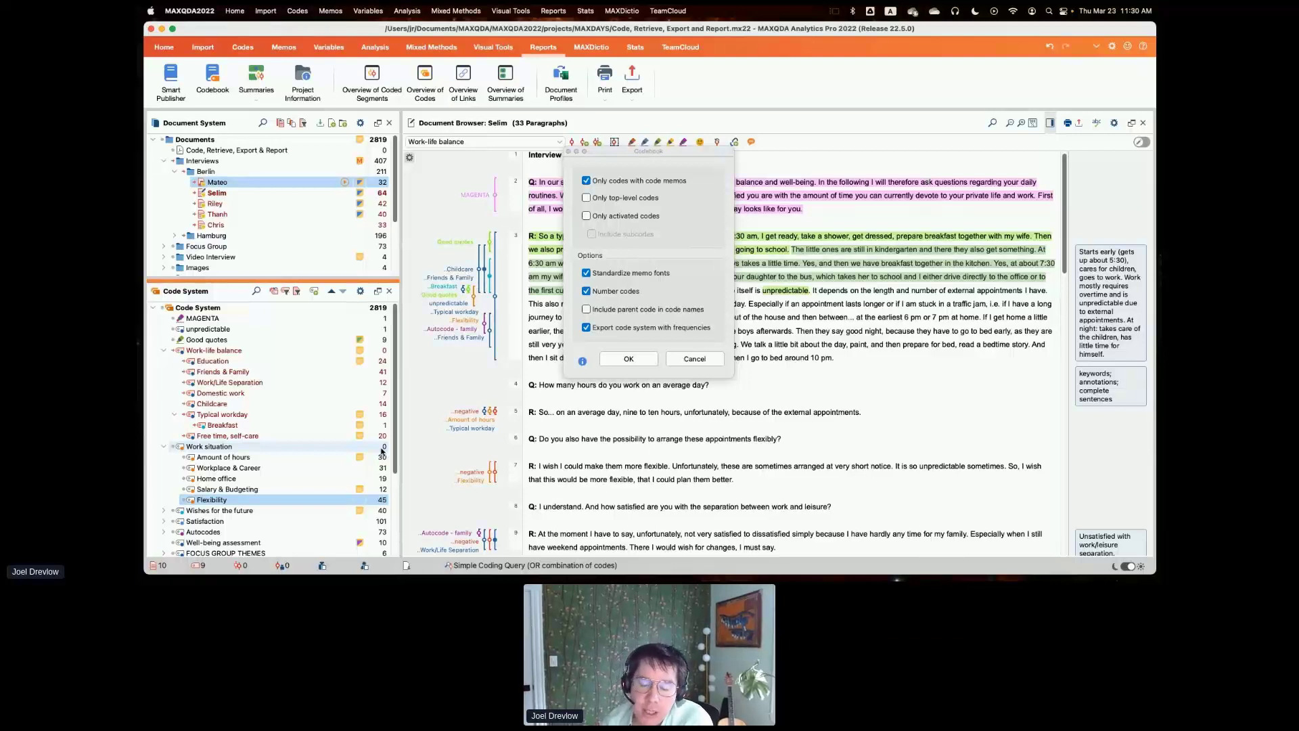
click(695, 360)
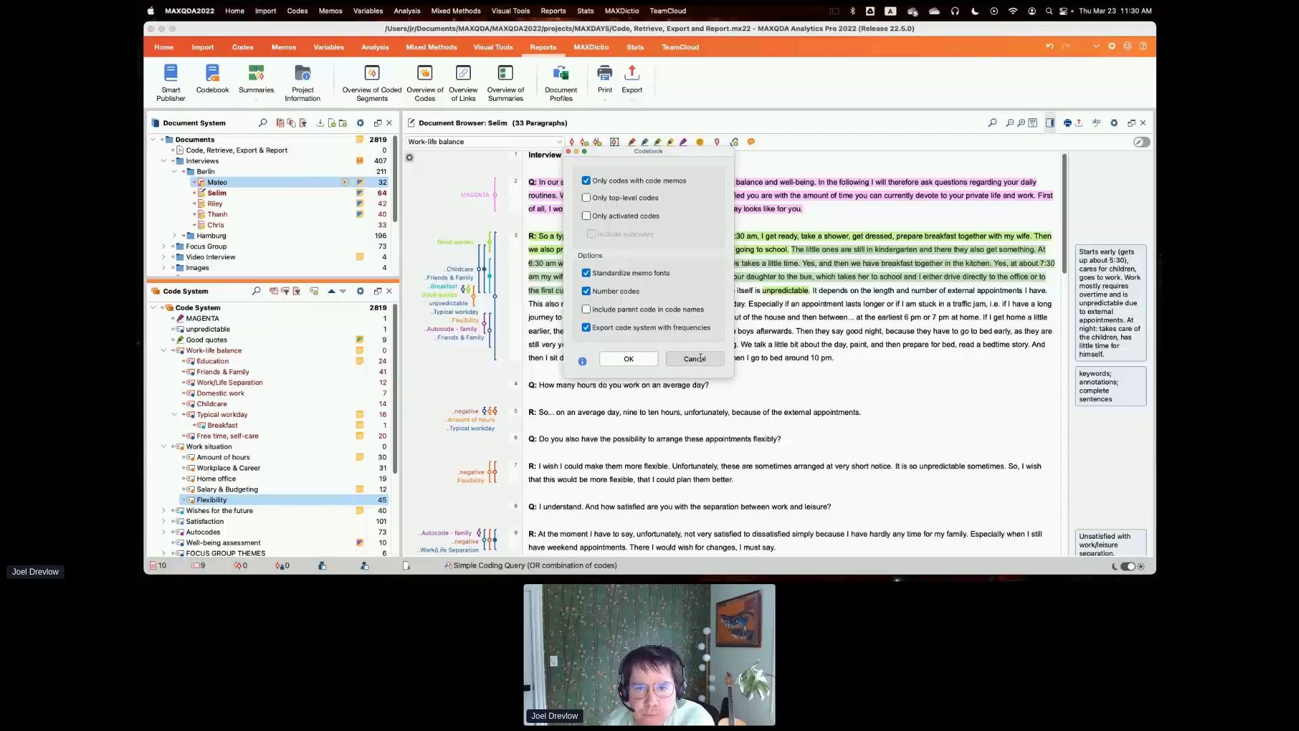
Export the document profiles for activated documents and activated codes, including the favorite variables, to an Excel file in the MAXDAYS folder
click(561, 82)
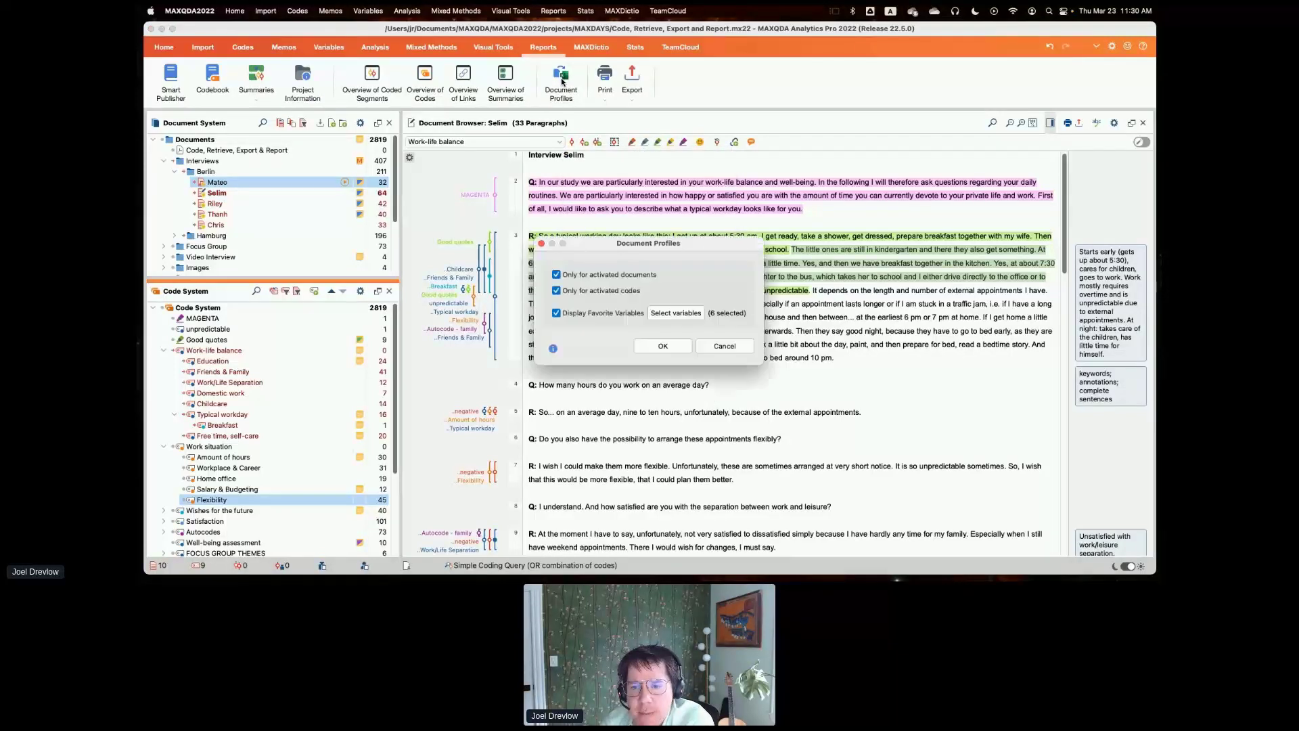
click(661, 347)
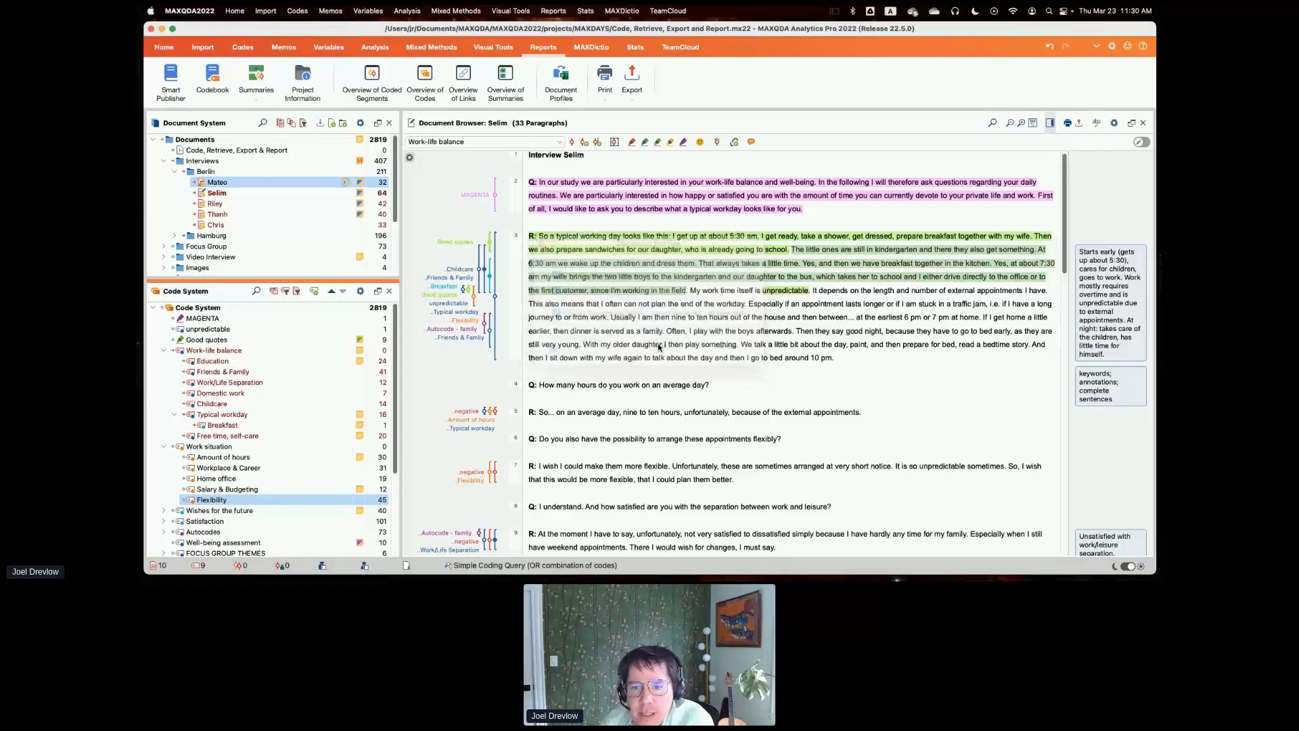
click(884, 389)
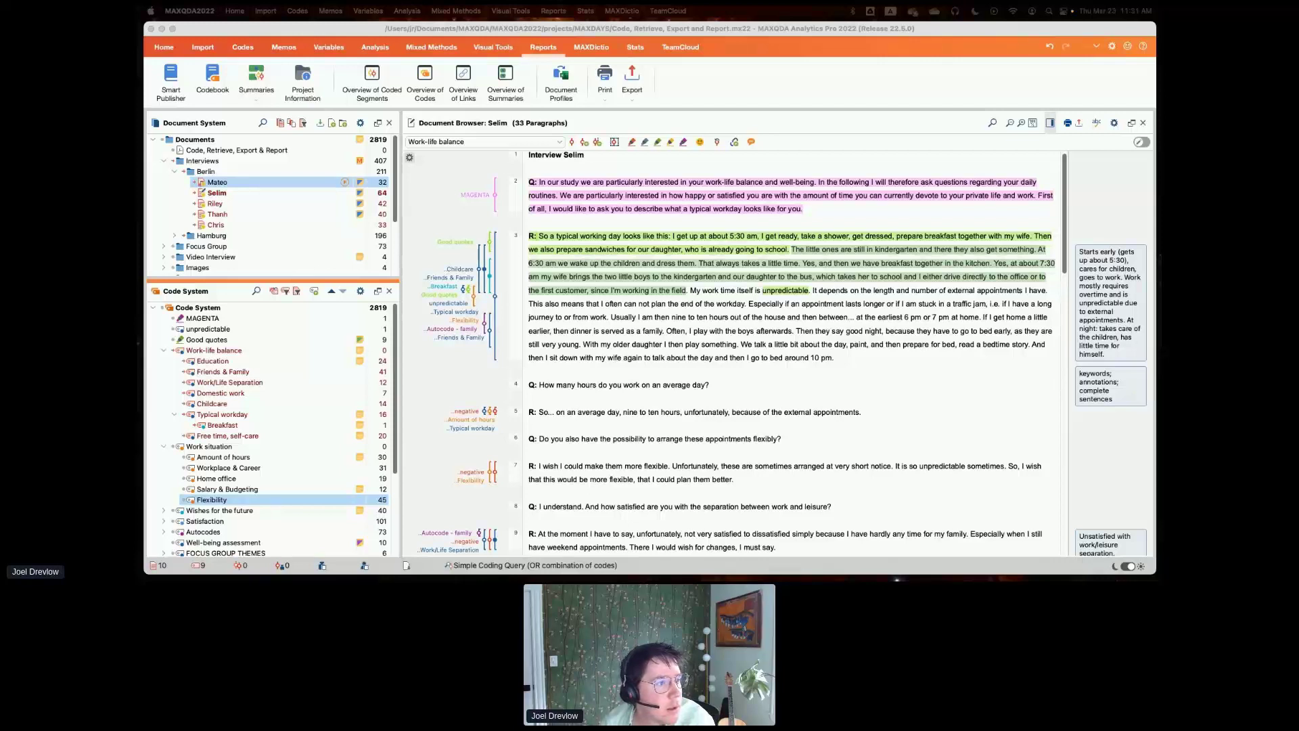
Export the document profiles again with the same options and save them on the Desktop as the Excel file Document Profiles (1)
click(561, 78)
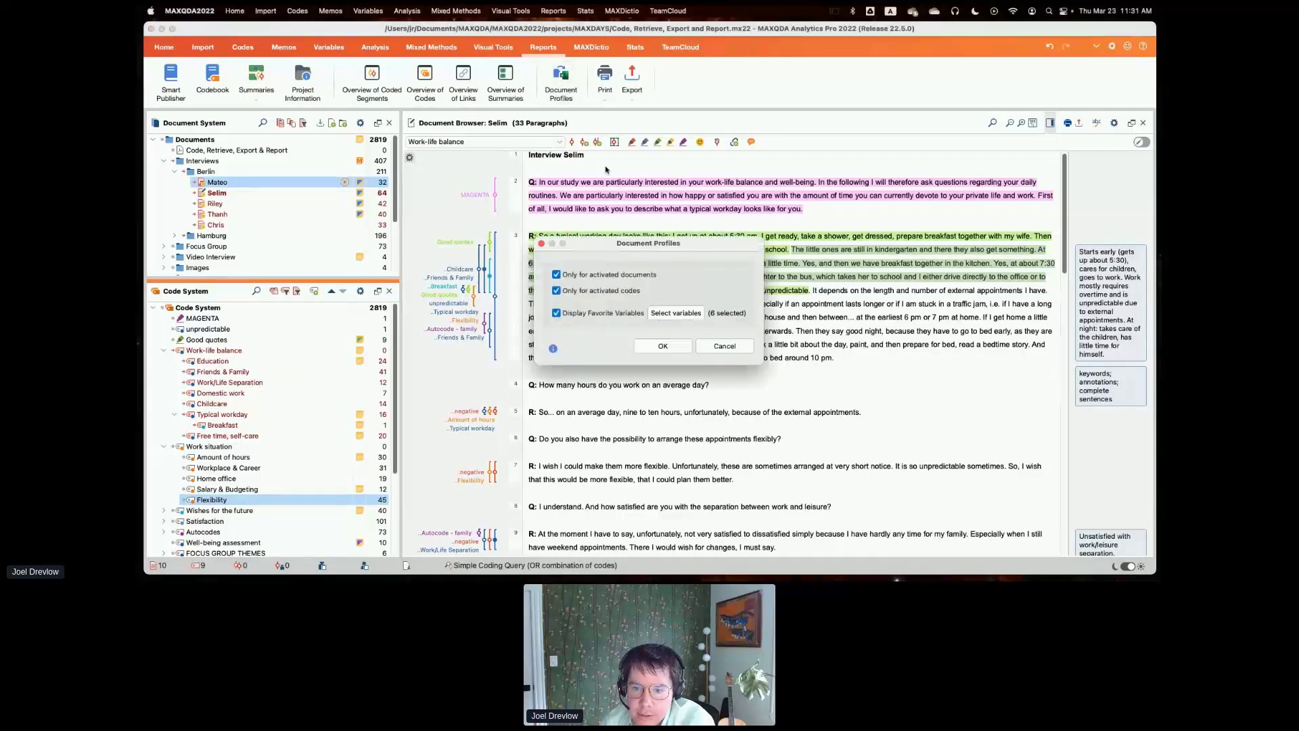
click(676, 347)
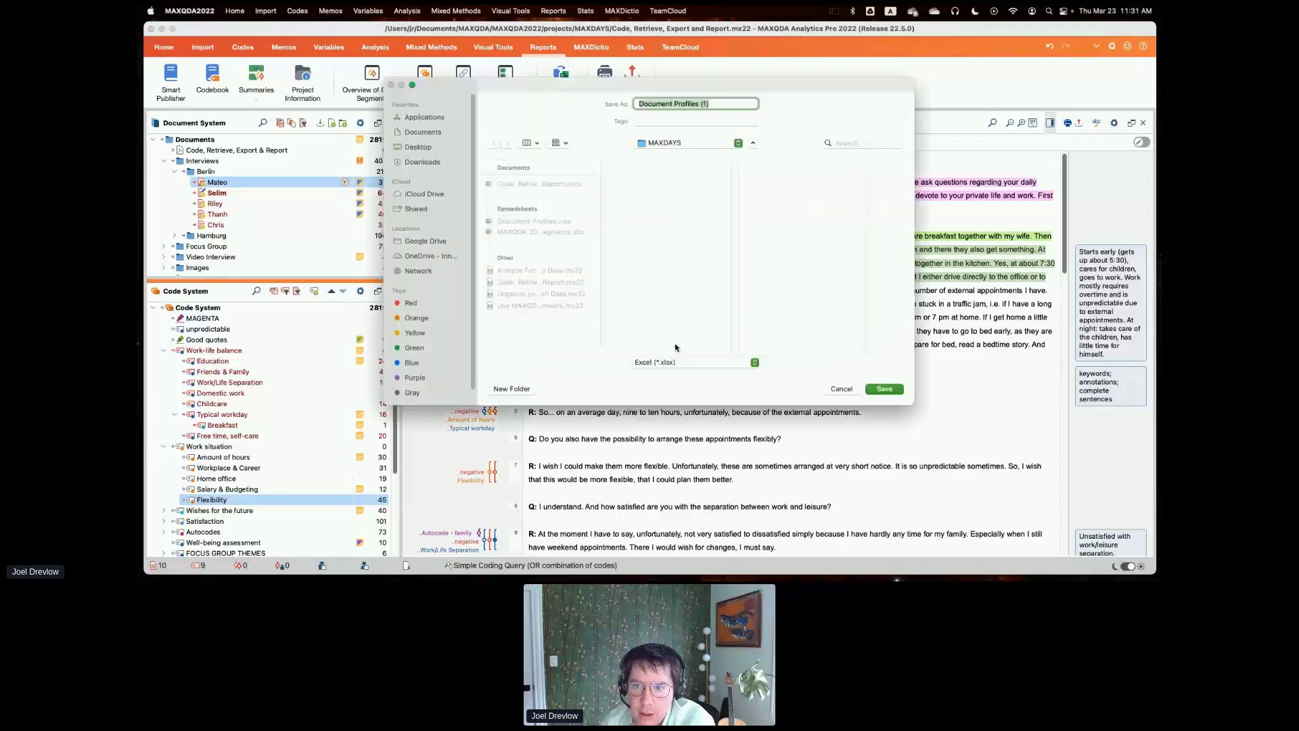
click(420, 146)
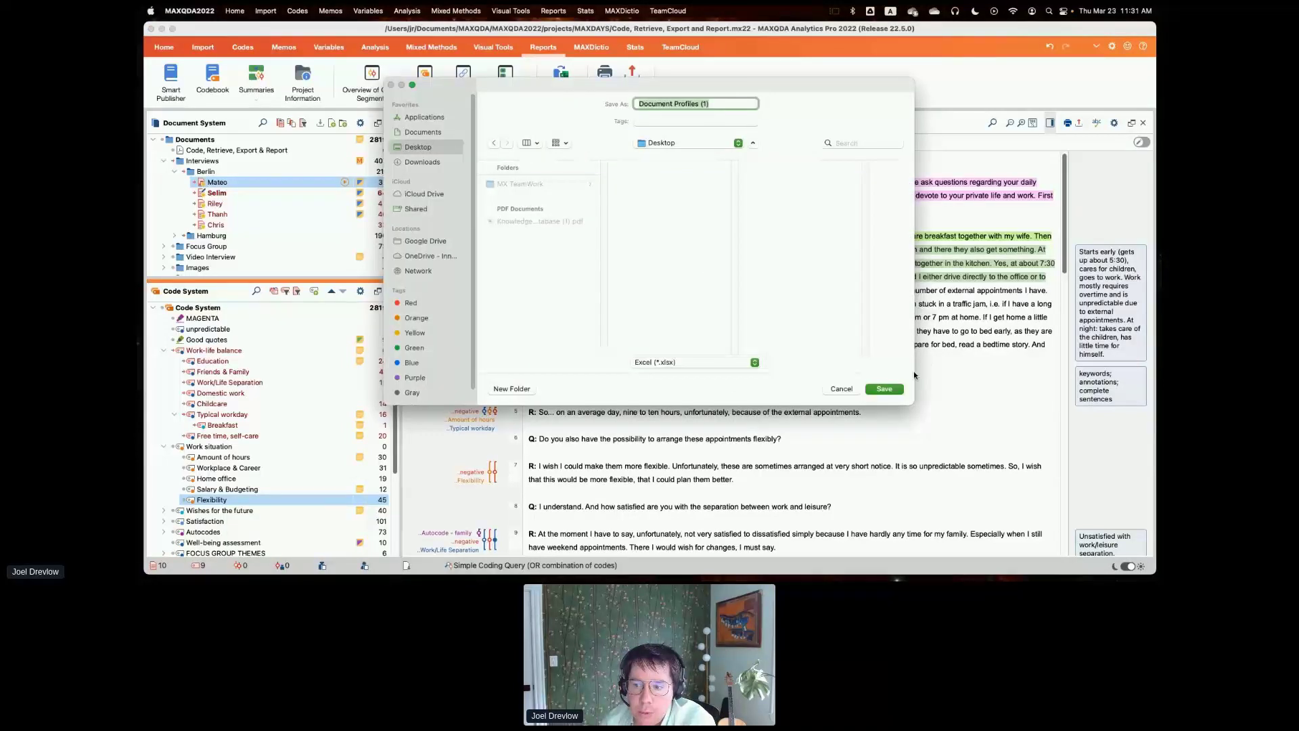
click(897, 390)
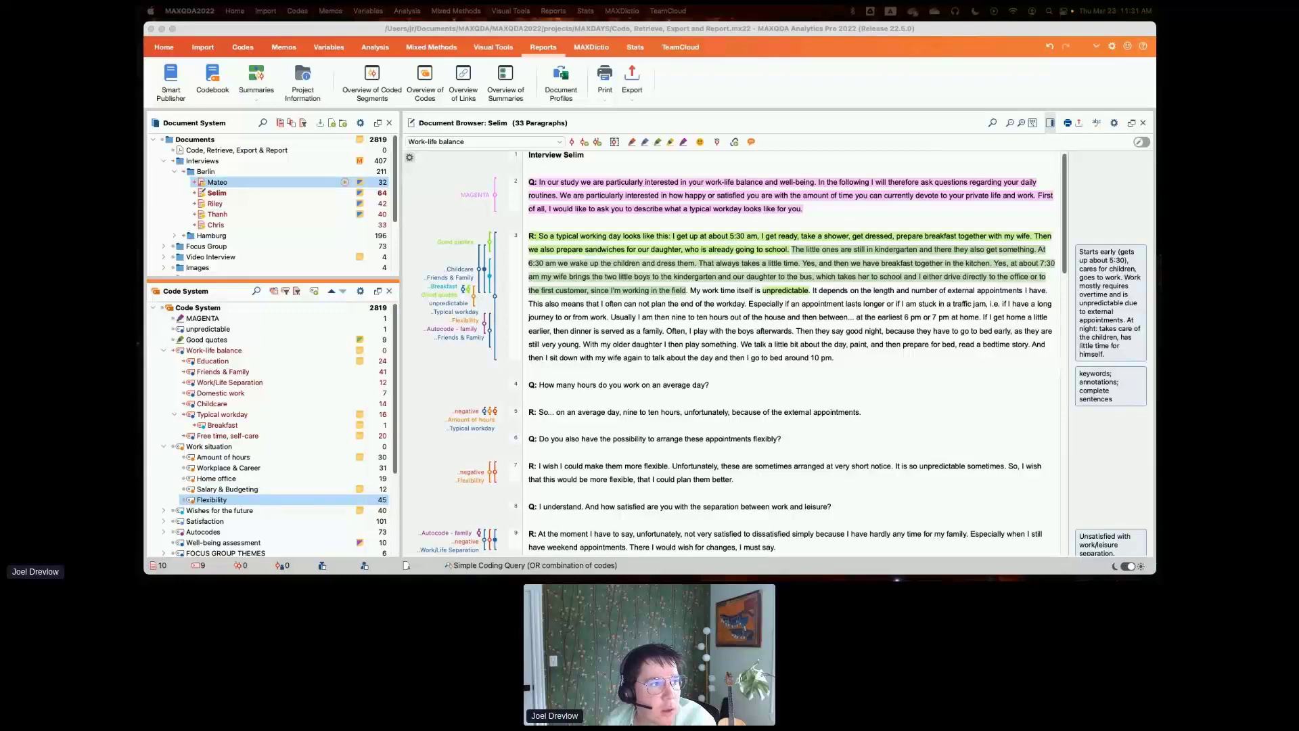
Examine the document memos, variables and code frequencies in the exported profiles in Excel, and close the workbook
drag(140, 30, 753, 35)
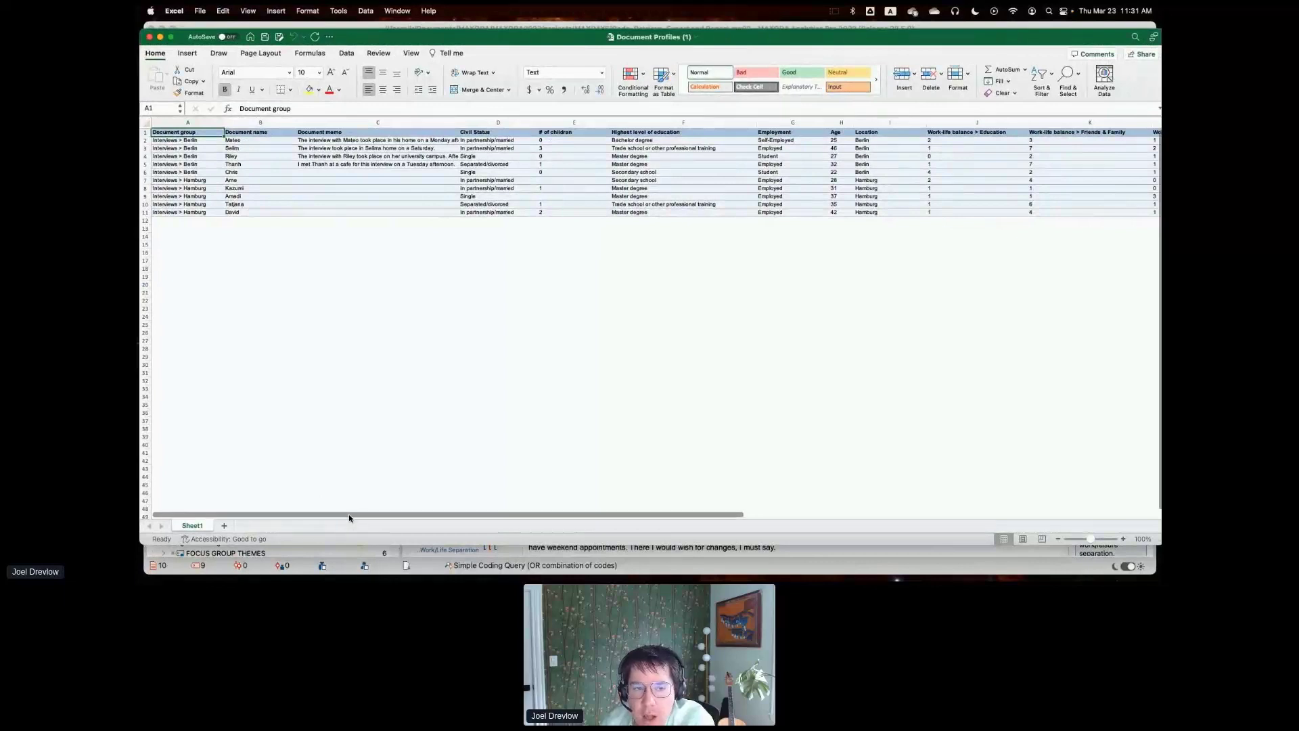
mouse_move(350, 515)
mouse_down()
mouse_move(369, 518)
mouse_move(351, 520)
mouse_up()
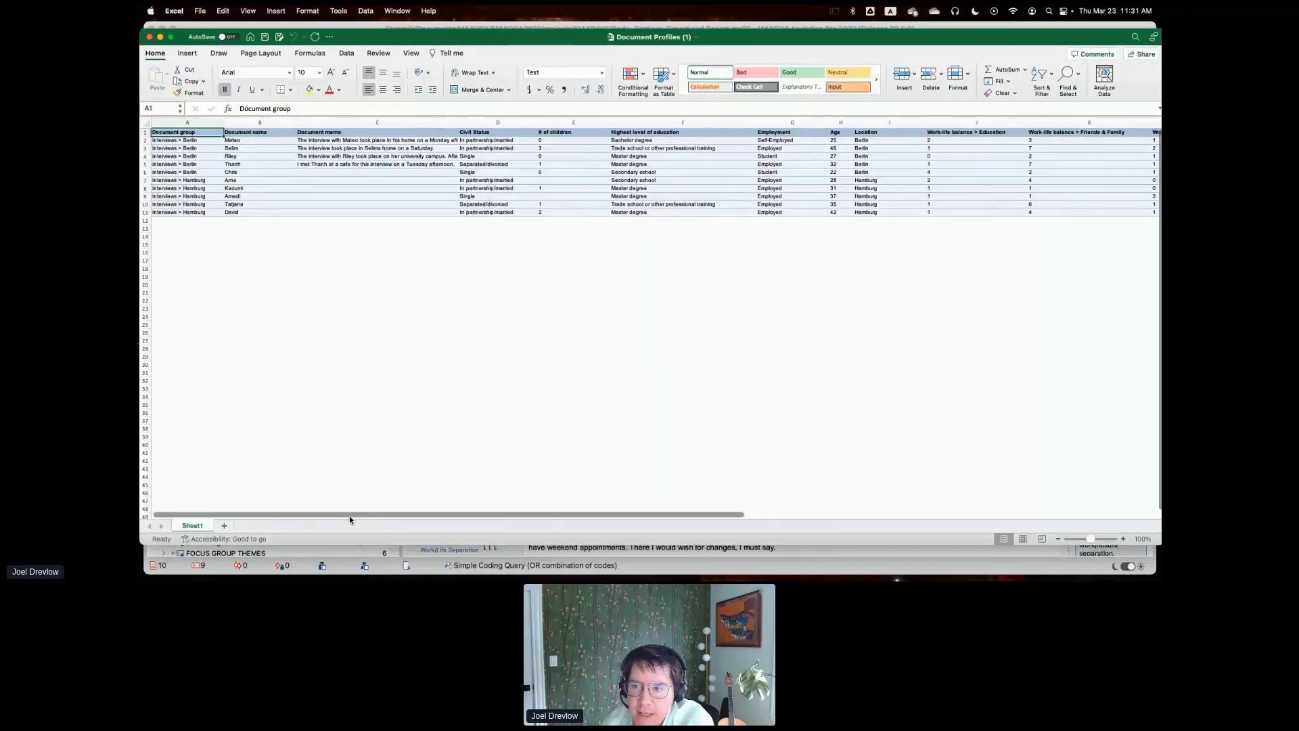
mouse_move(351, 519)
mouse_down()
mouse_move(595, 521)
mouse_move(791, 501)
mouse_move(345, 524)
mouse_up()
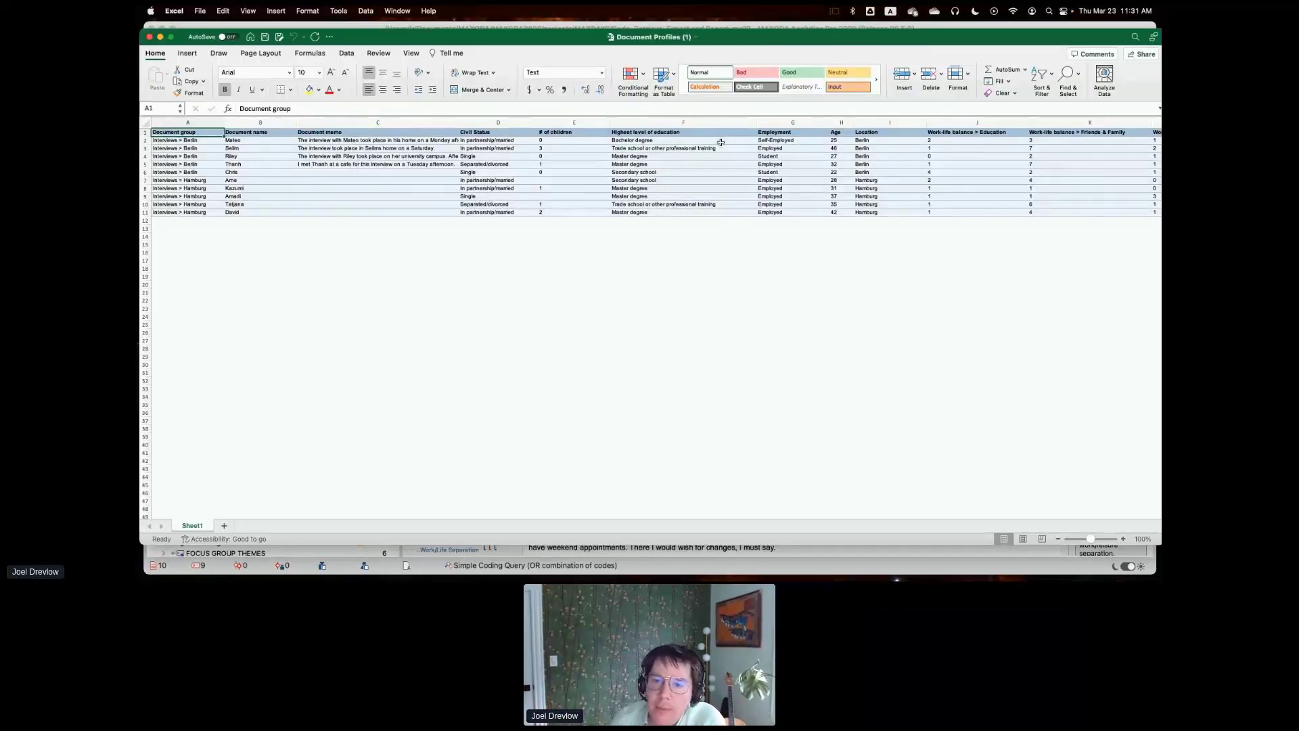
click(151, 37)
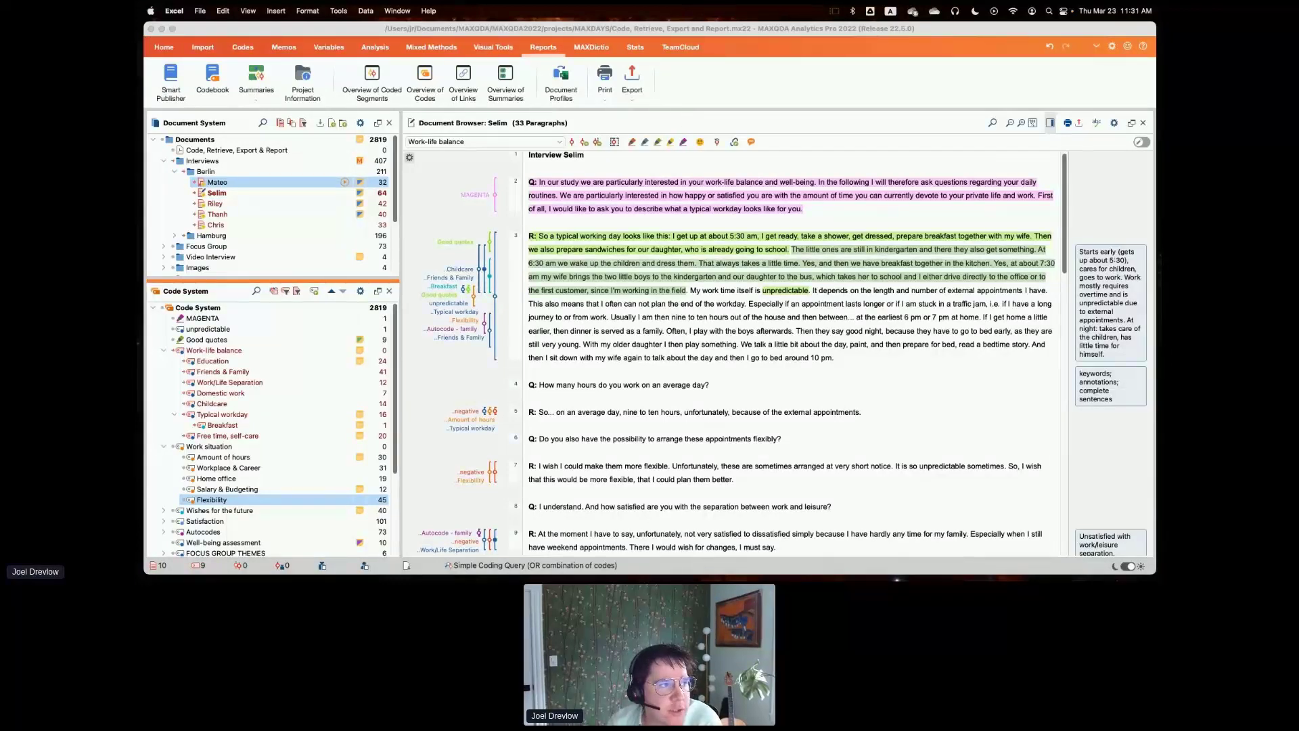
Look through the QTT worksheet on Work-life Balance and Cognitive Well-being, including its related codes and insights, and close it
click(386, 50)
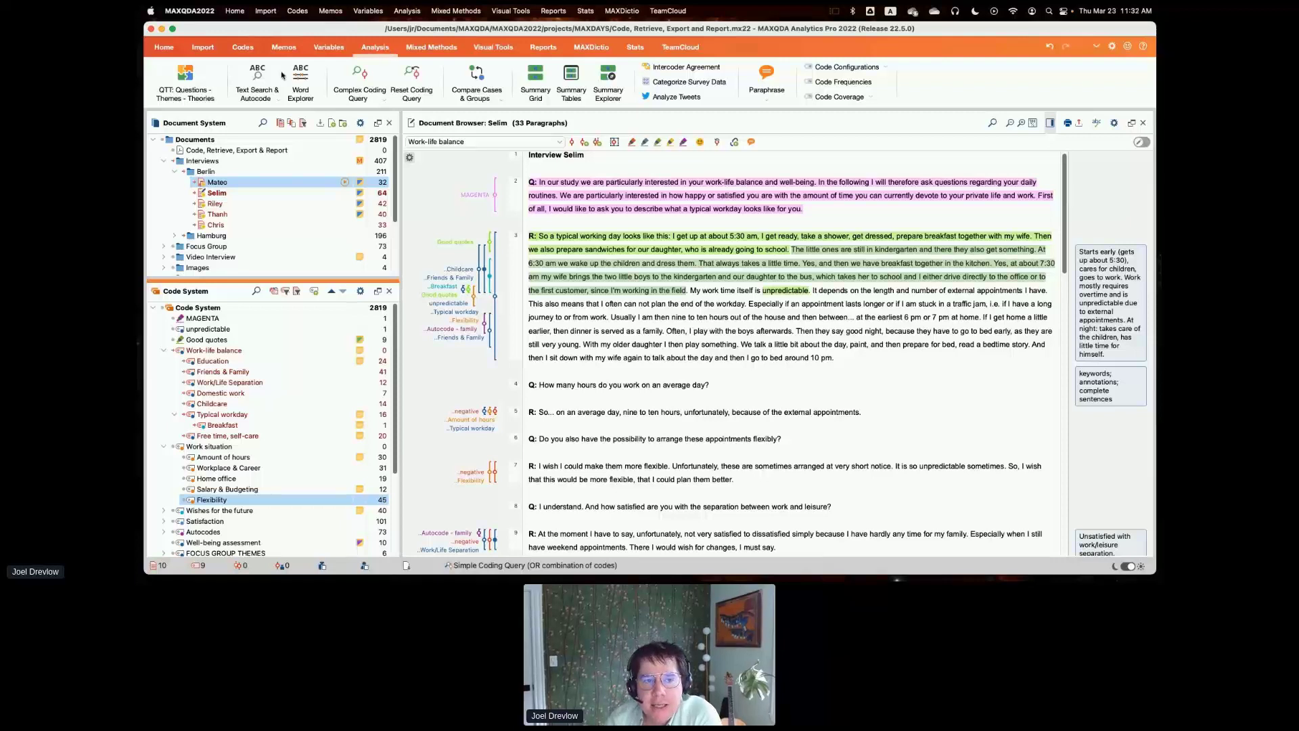
click(190, 86)
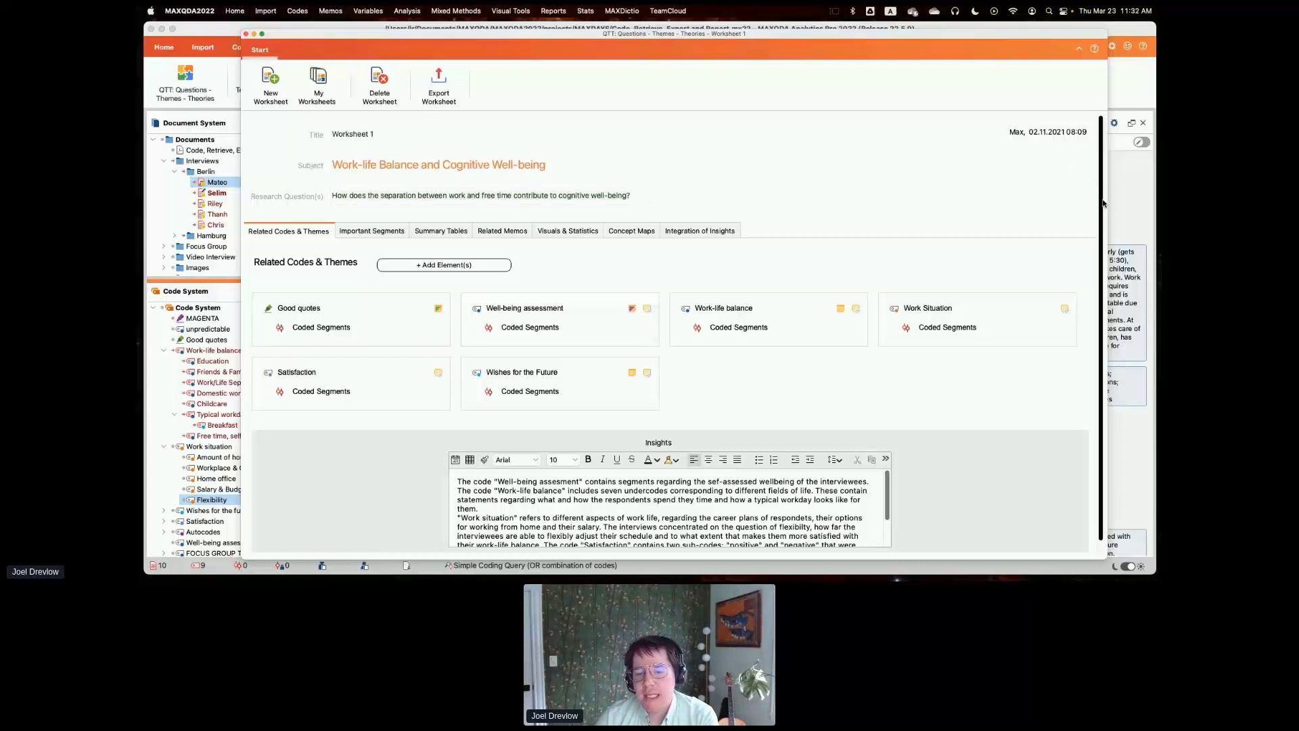
scroll(824, 497, down, 1)
drag(504, 480, 804, 521)
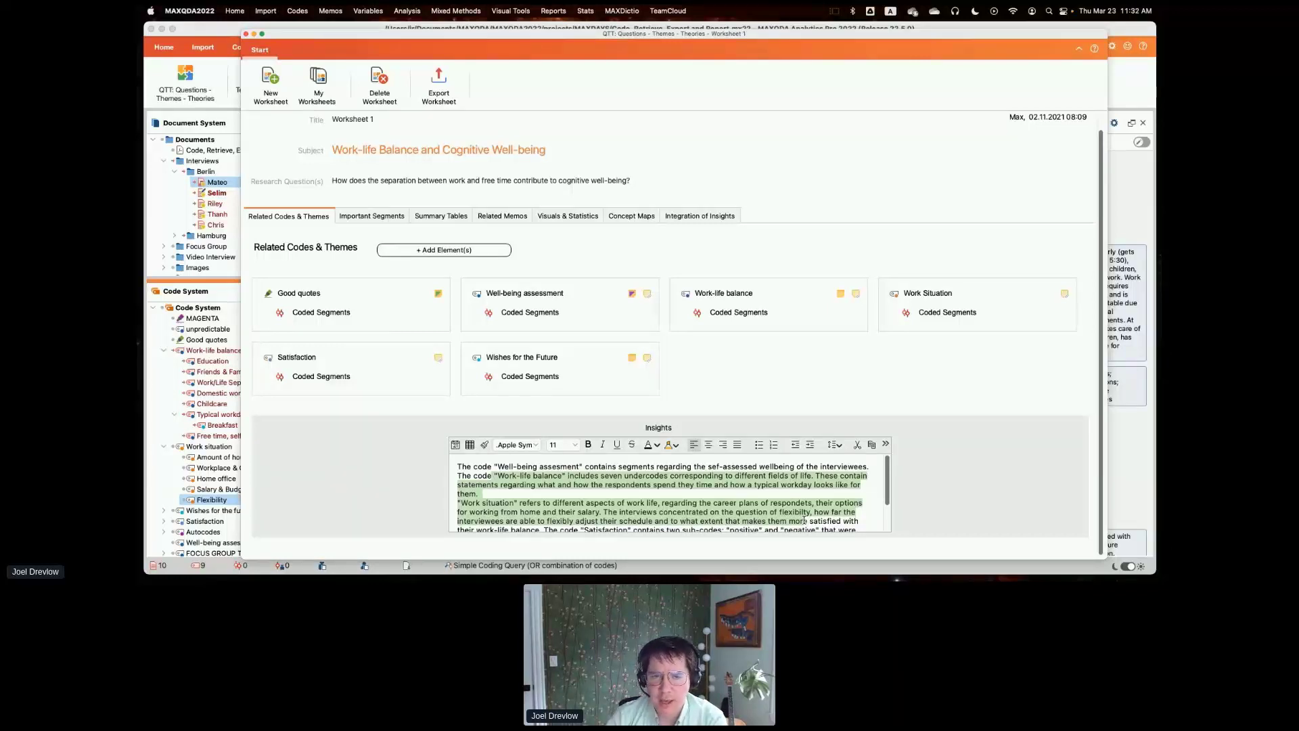
click(247, 34)
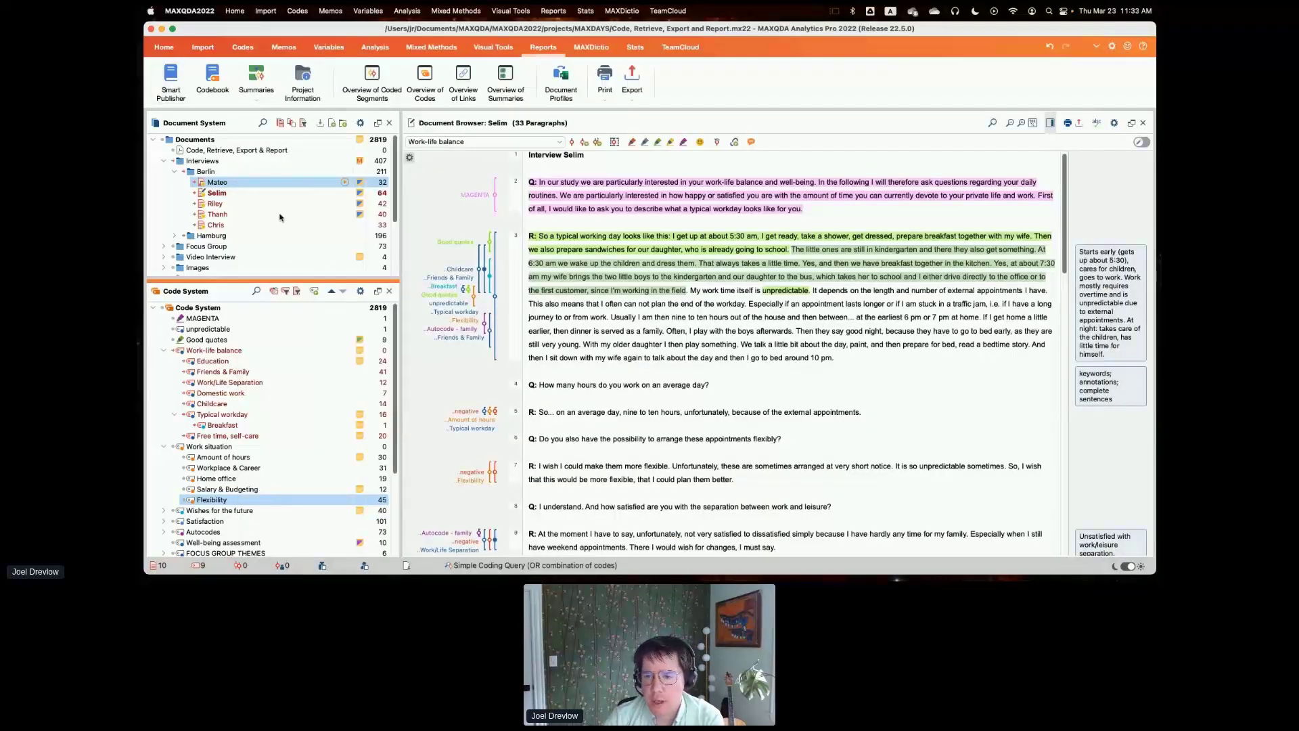
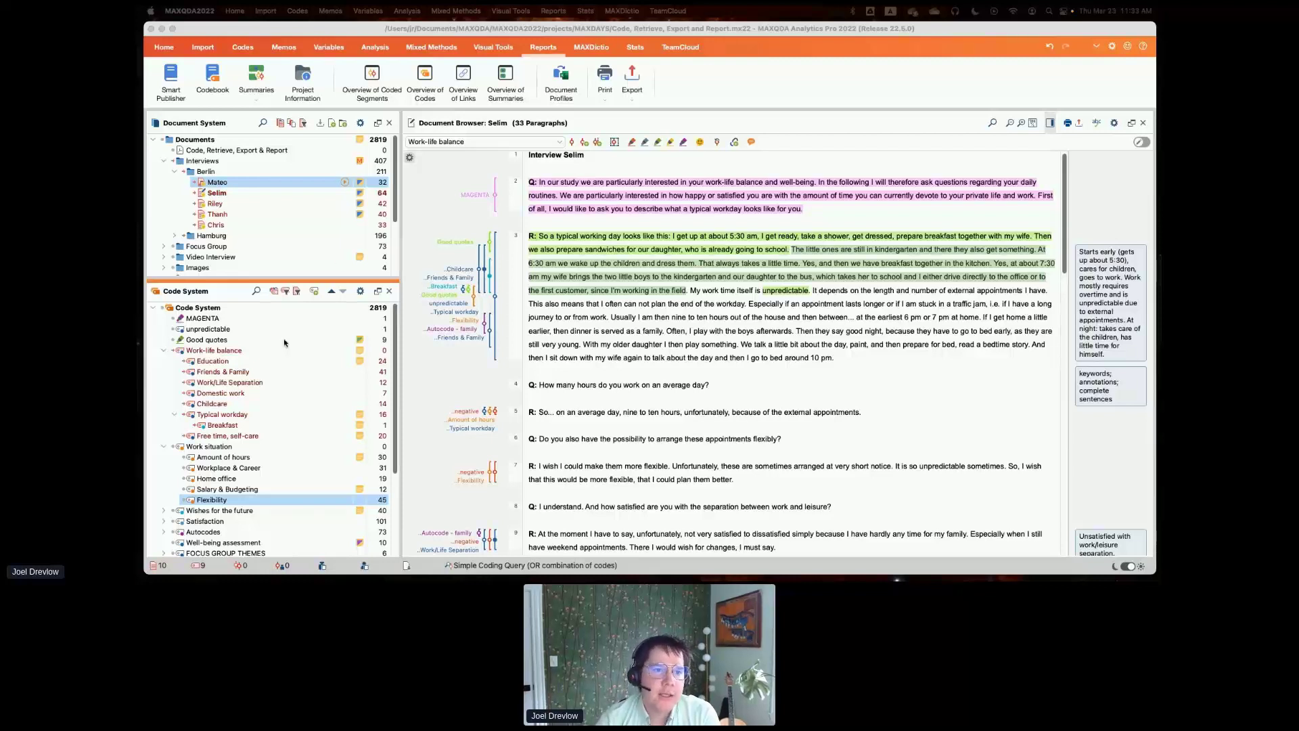
Review the Smart Publisher title page, ordering and source information options for the activated codes, and cancel without creating a report
click(170, 87)
click(171, 87)
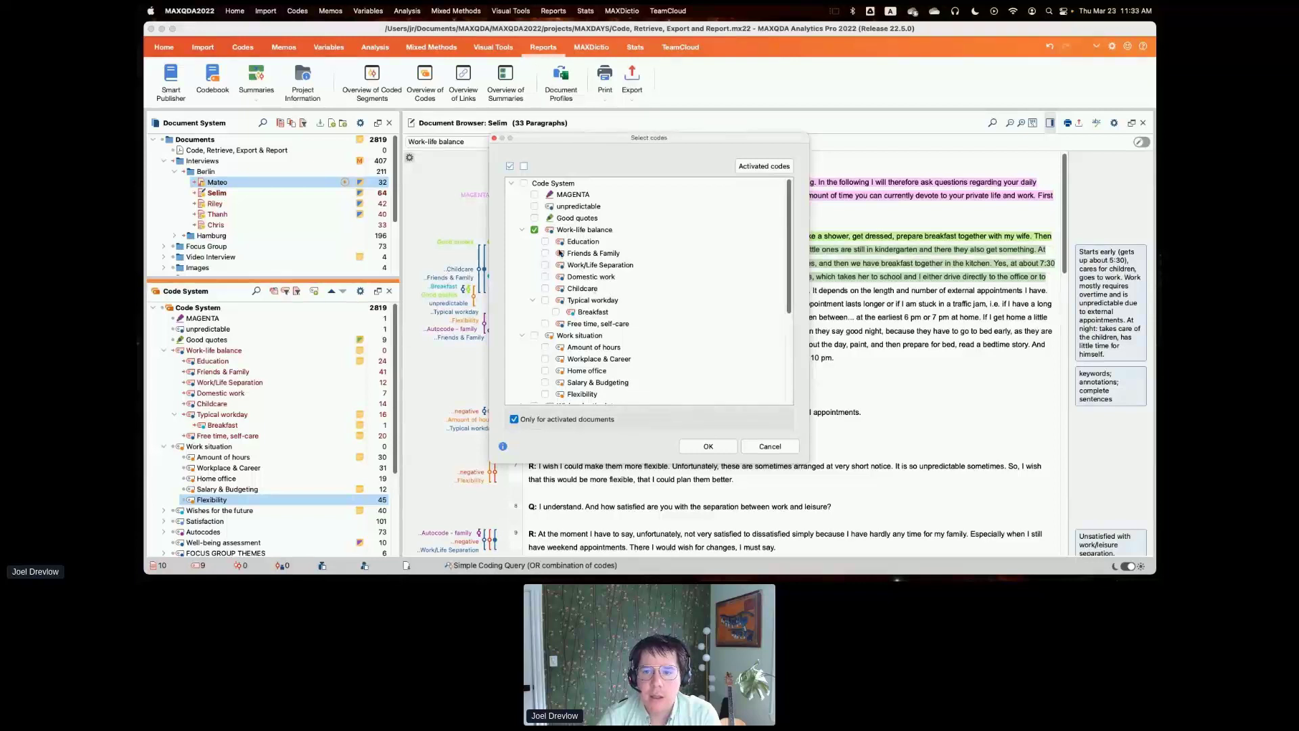
click(763, 166)
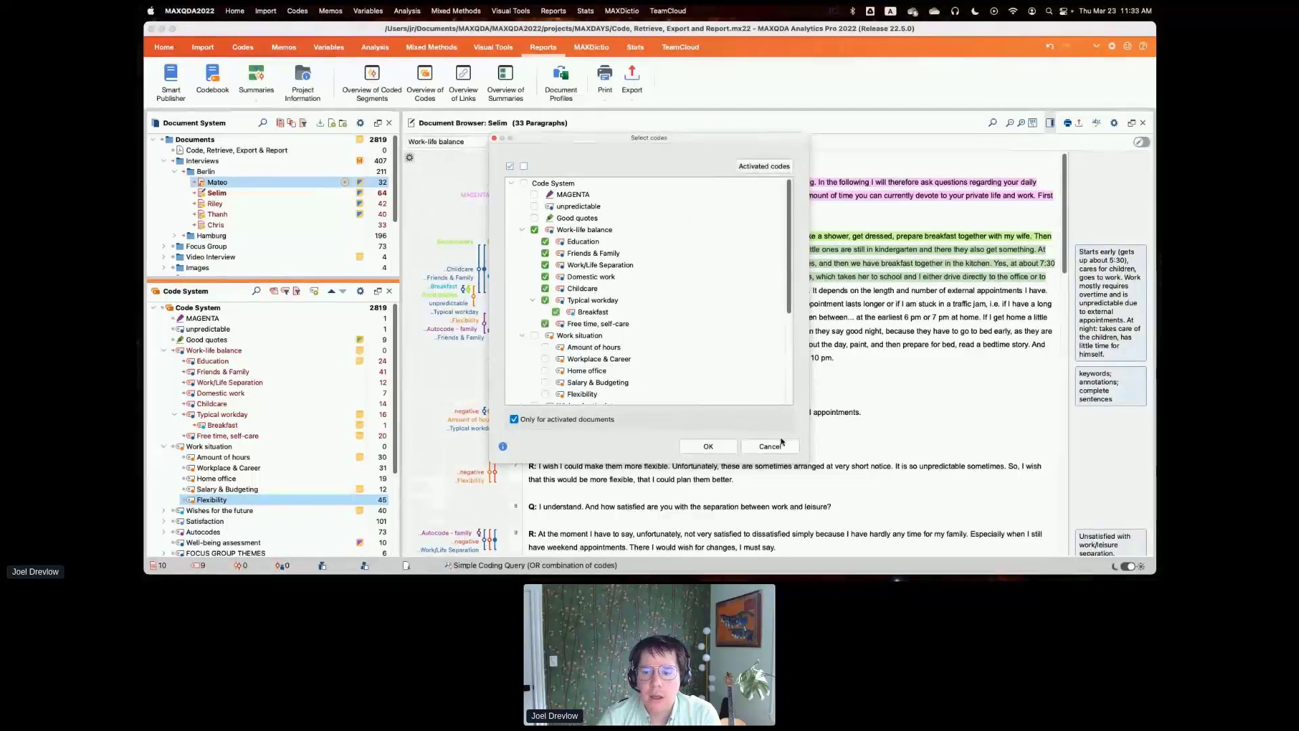
click(718, 447)
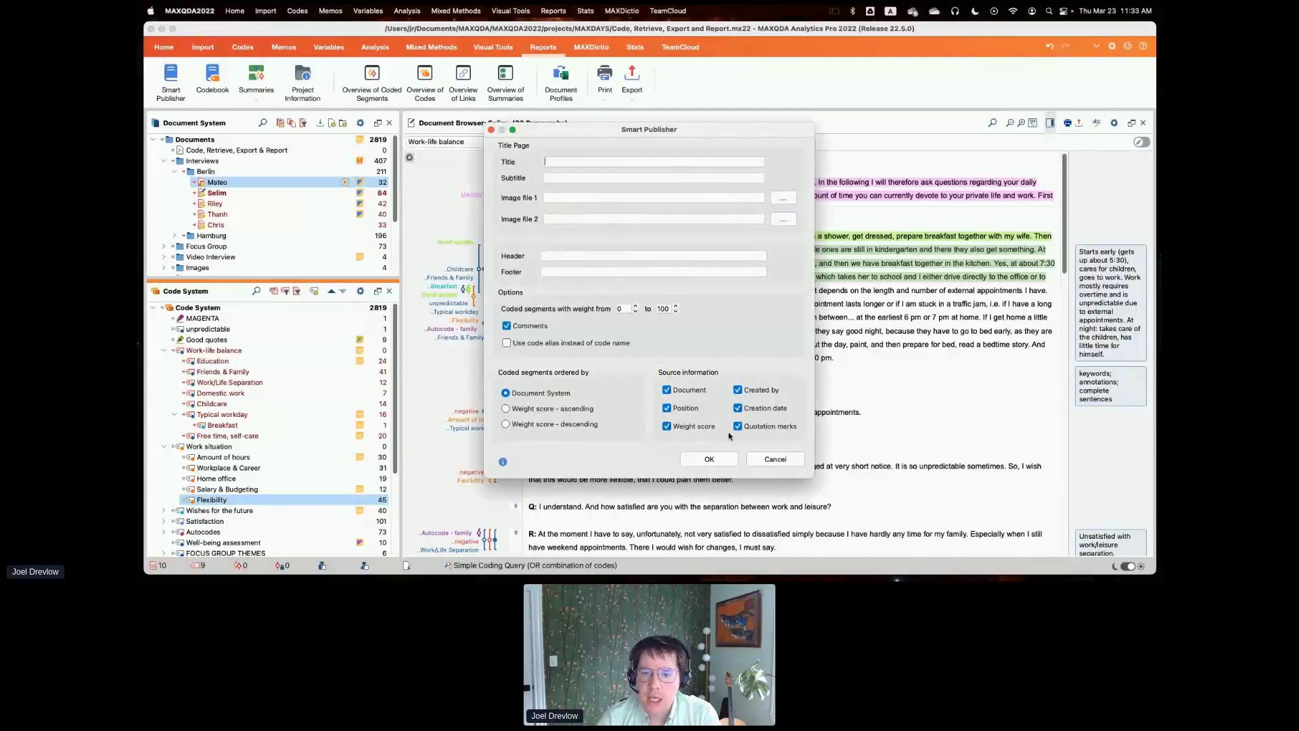
click(775, 459)
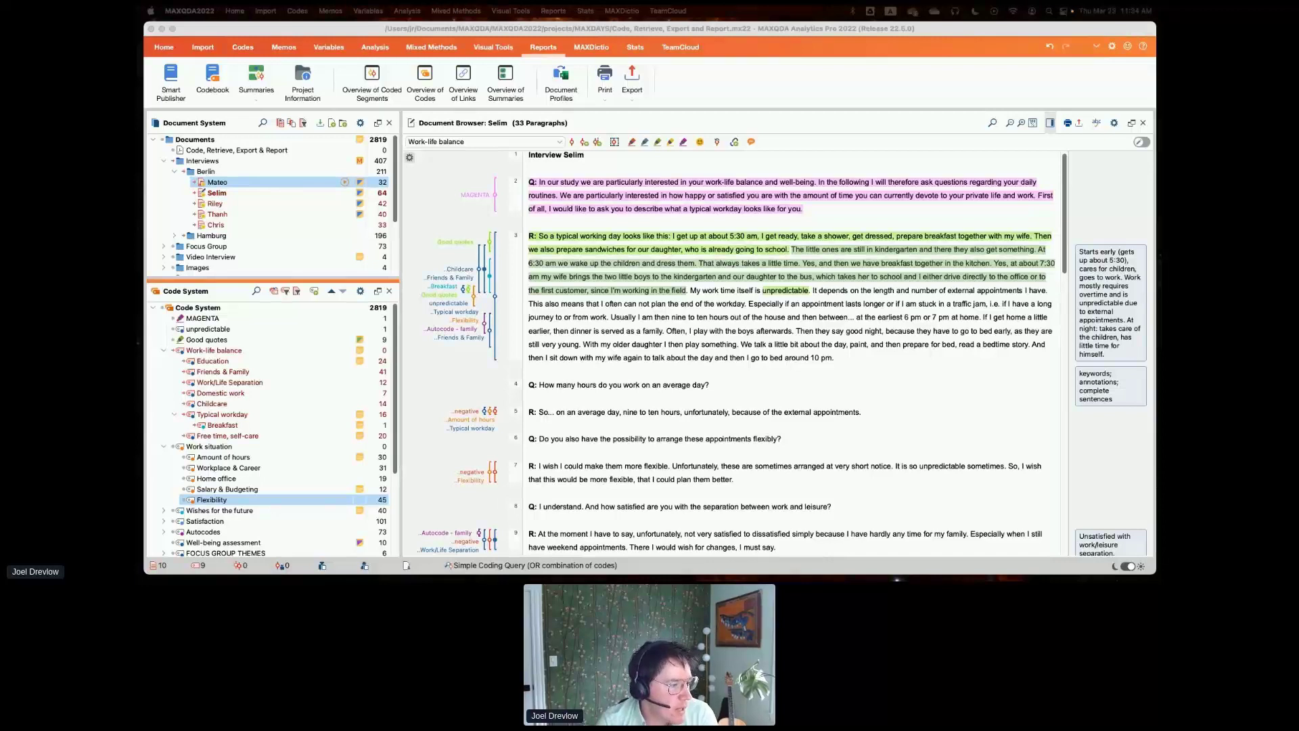
click(398, 268)
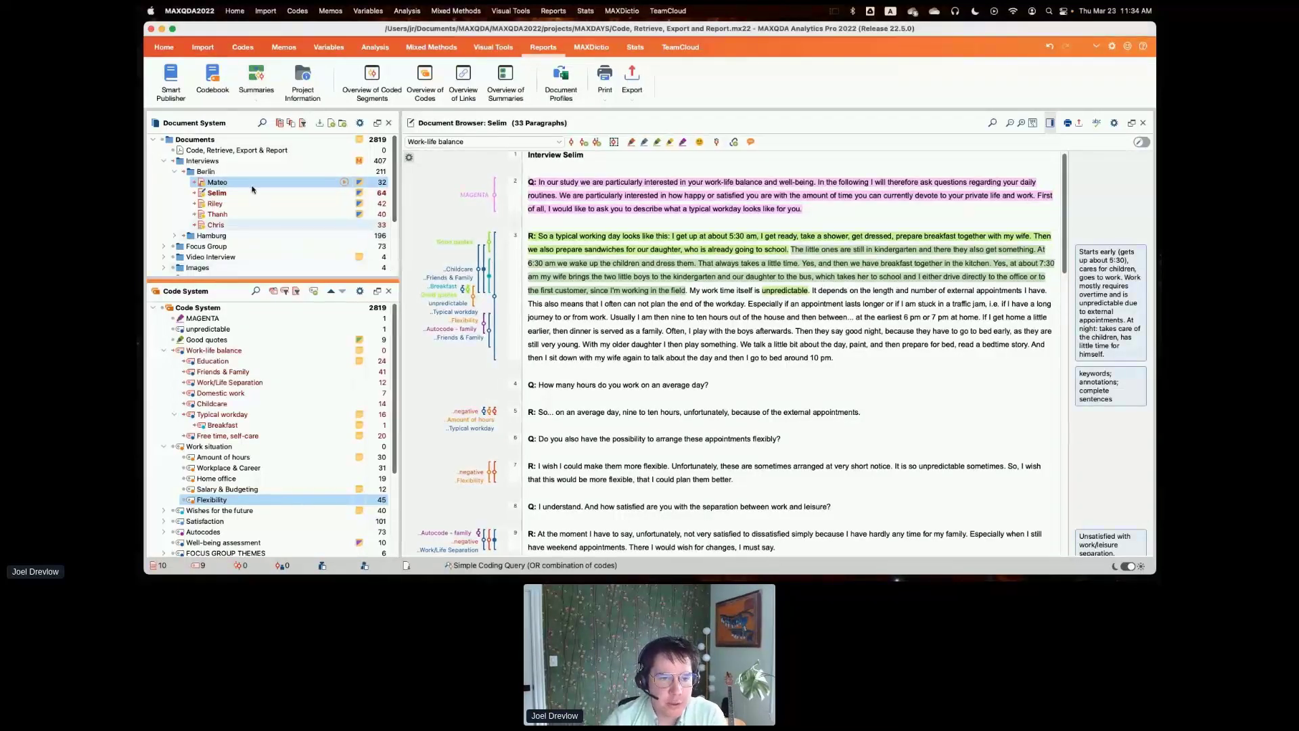
mouse_move(250, 190)
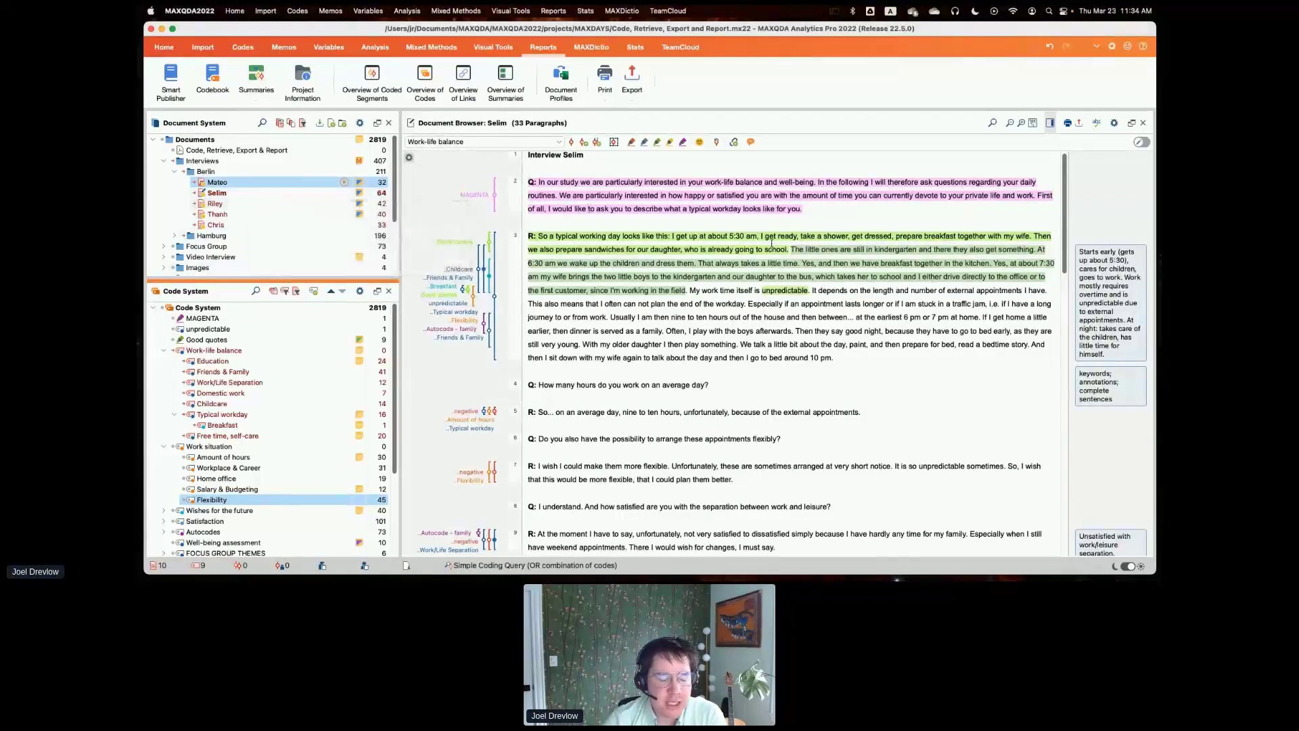
Export the first Berlin interview as a PDF document with coded segments displayed, saving it on the Desktop under the suggested name
right_click(252, 183)
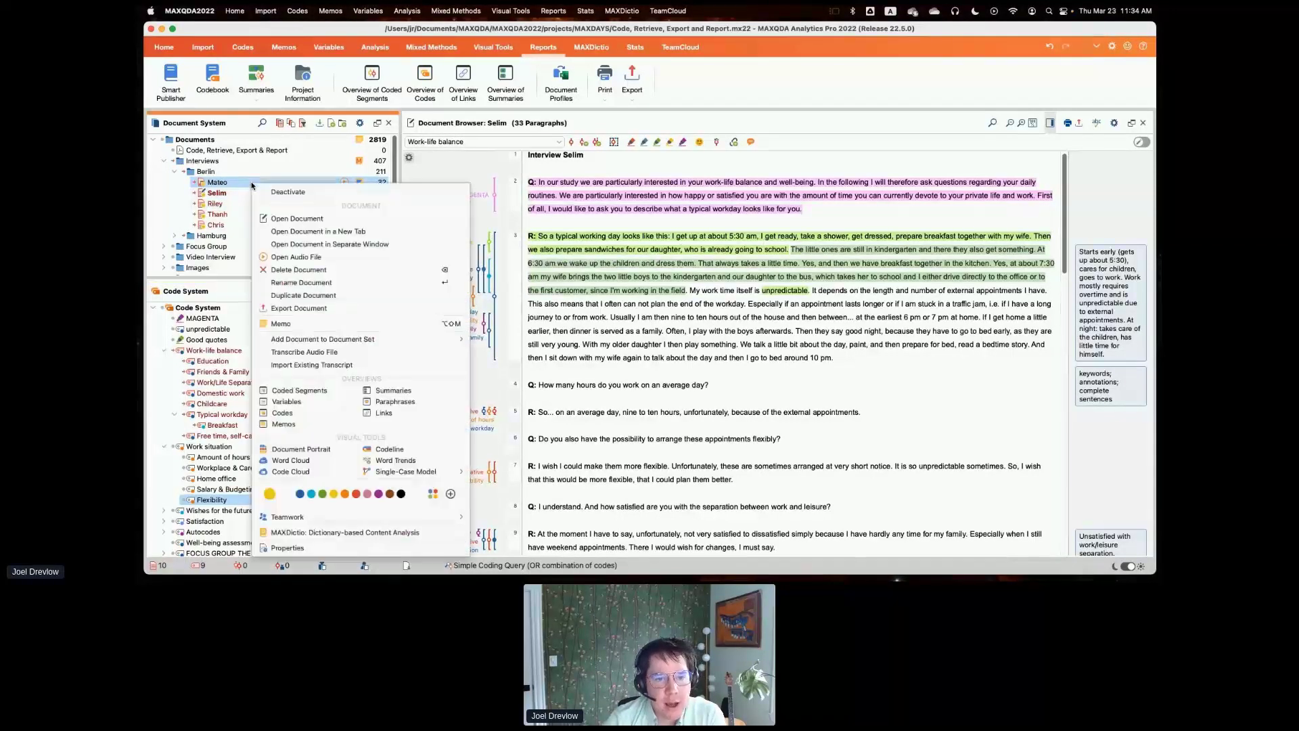
click(338, 307)
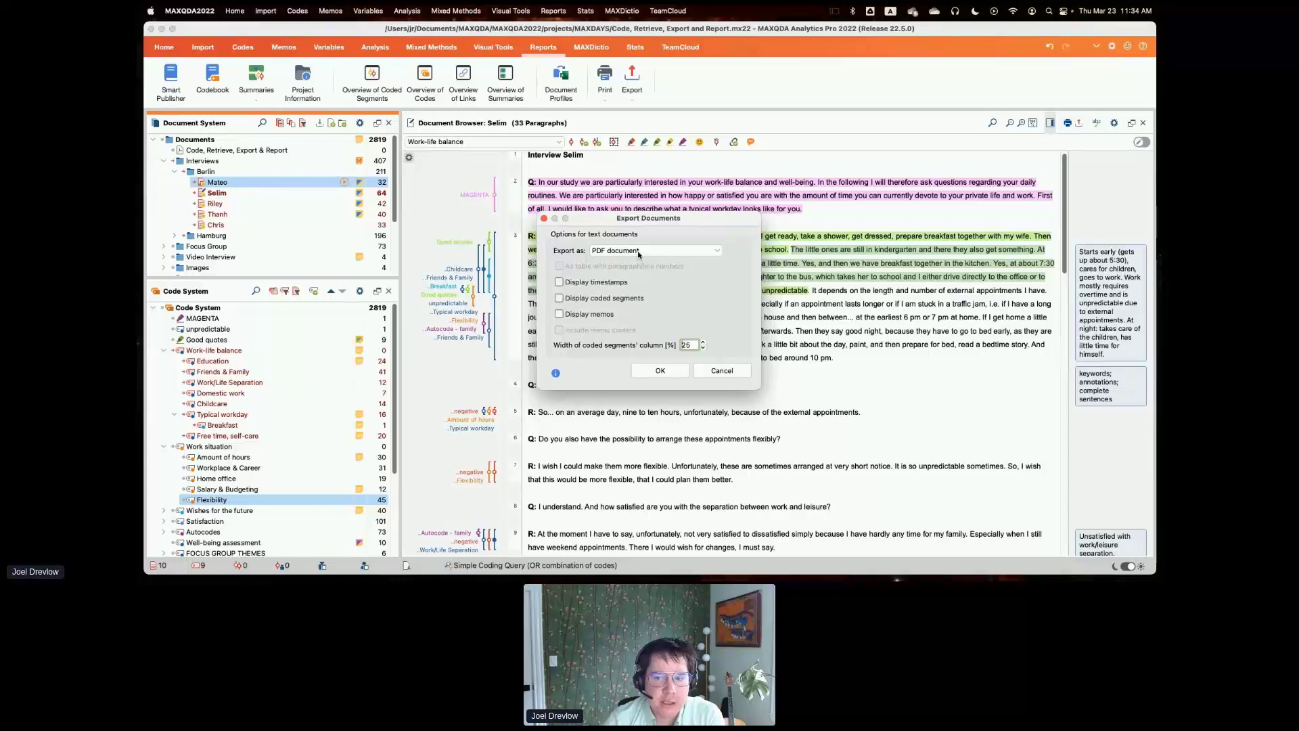
click(559, 298)
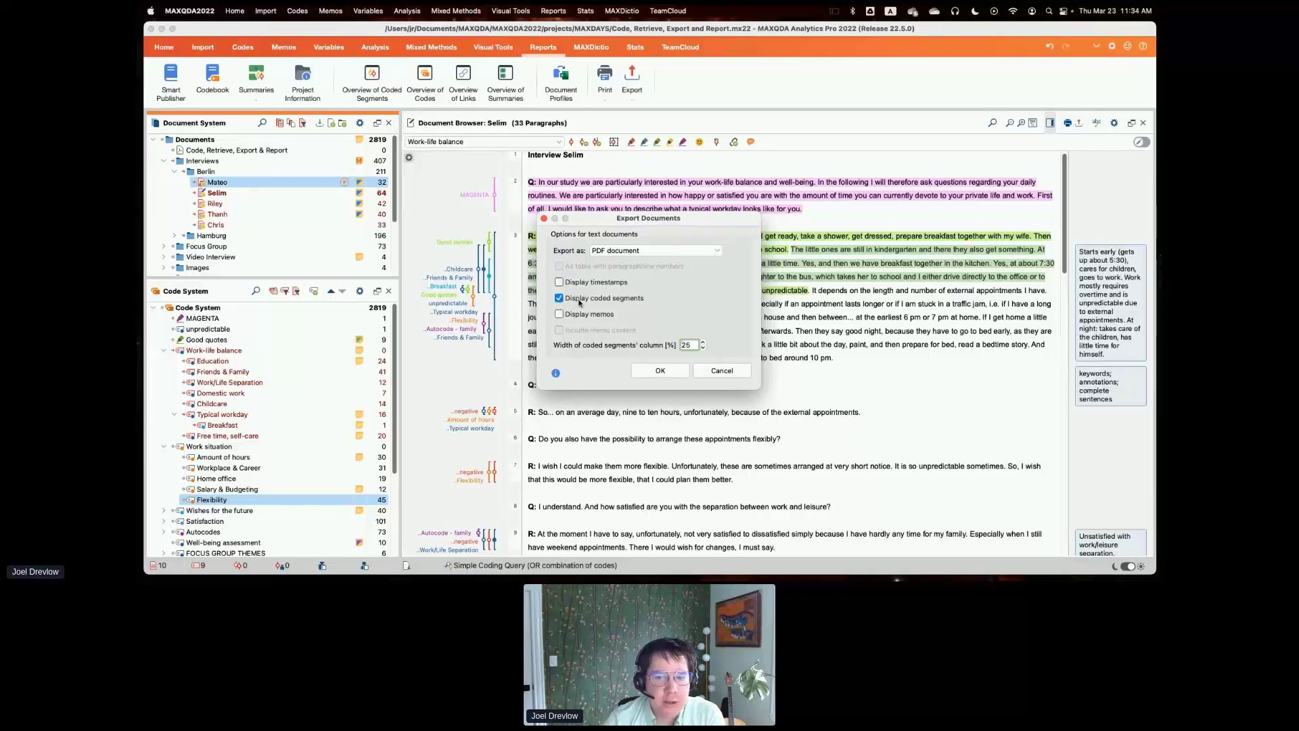
click(659, 371)
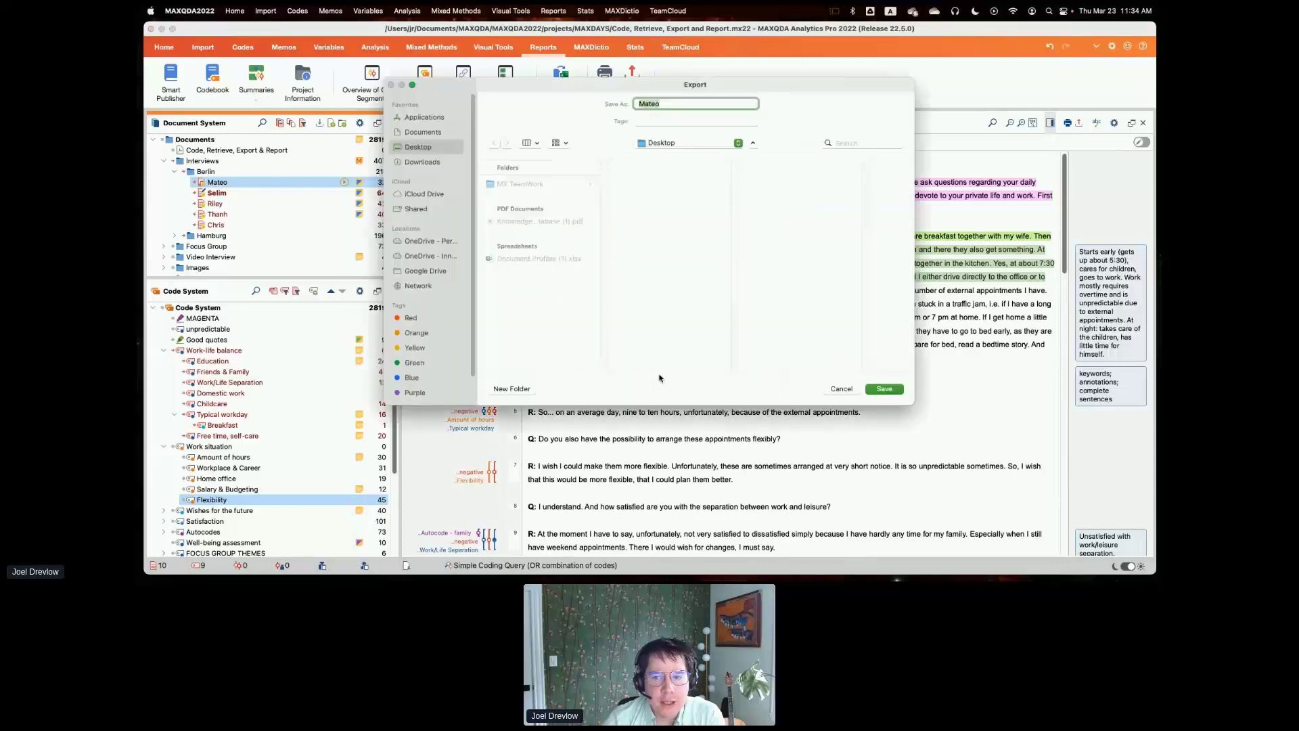
click(885, 389)
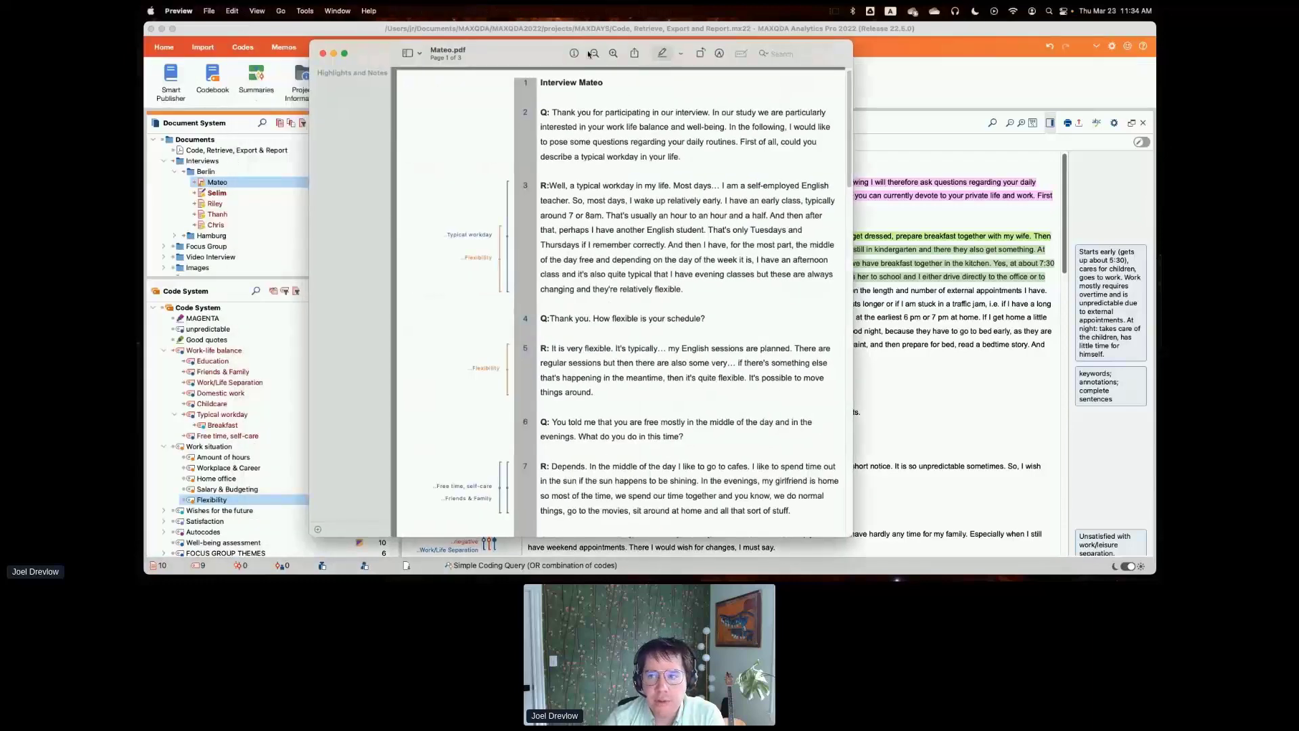
Examine the coding stripes beside the numbered paragraphs in the exported interview PDF in Preview, and close the file
drag(595, 57, 732, 60)
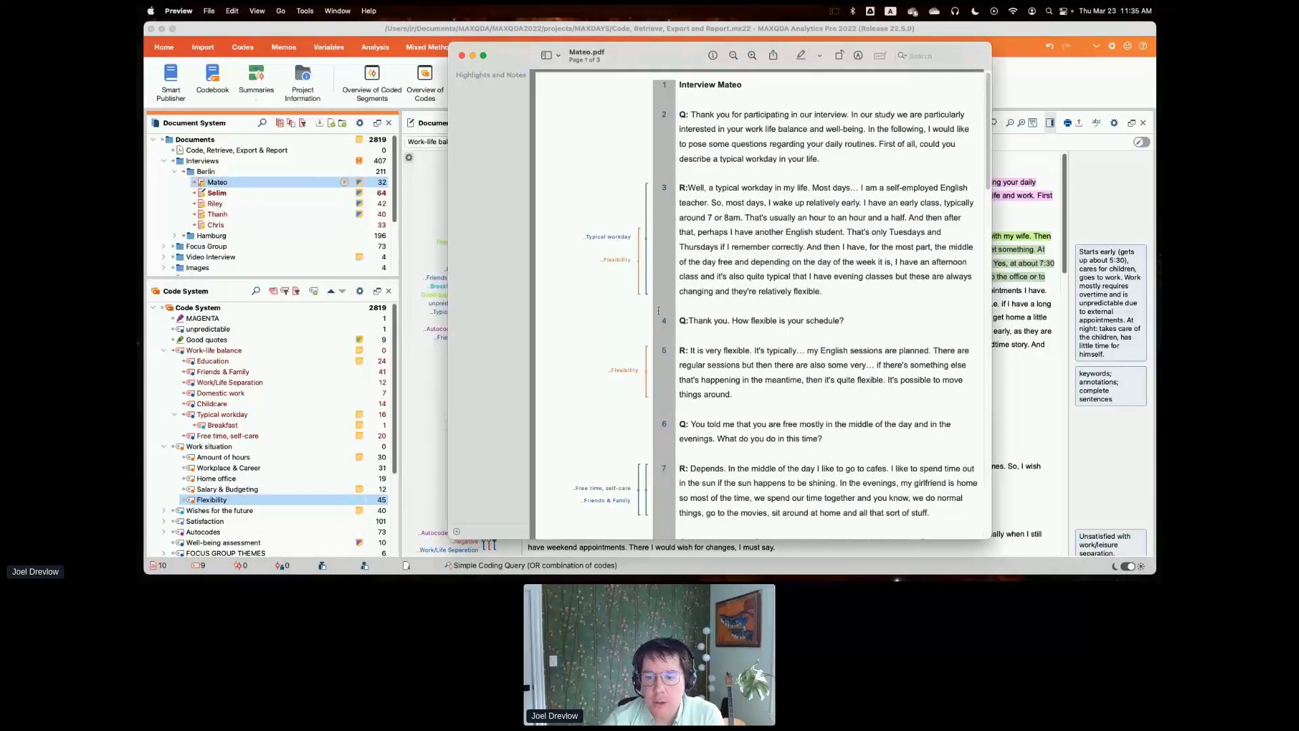
scroll(659, 310, down, 5)
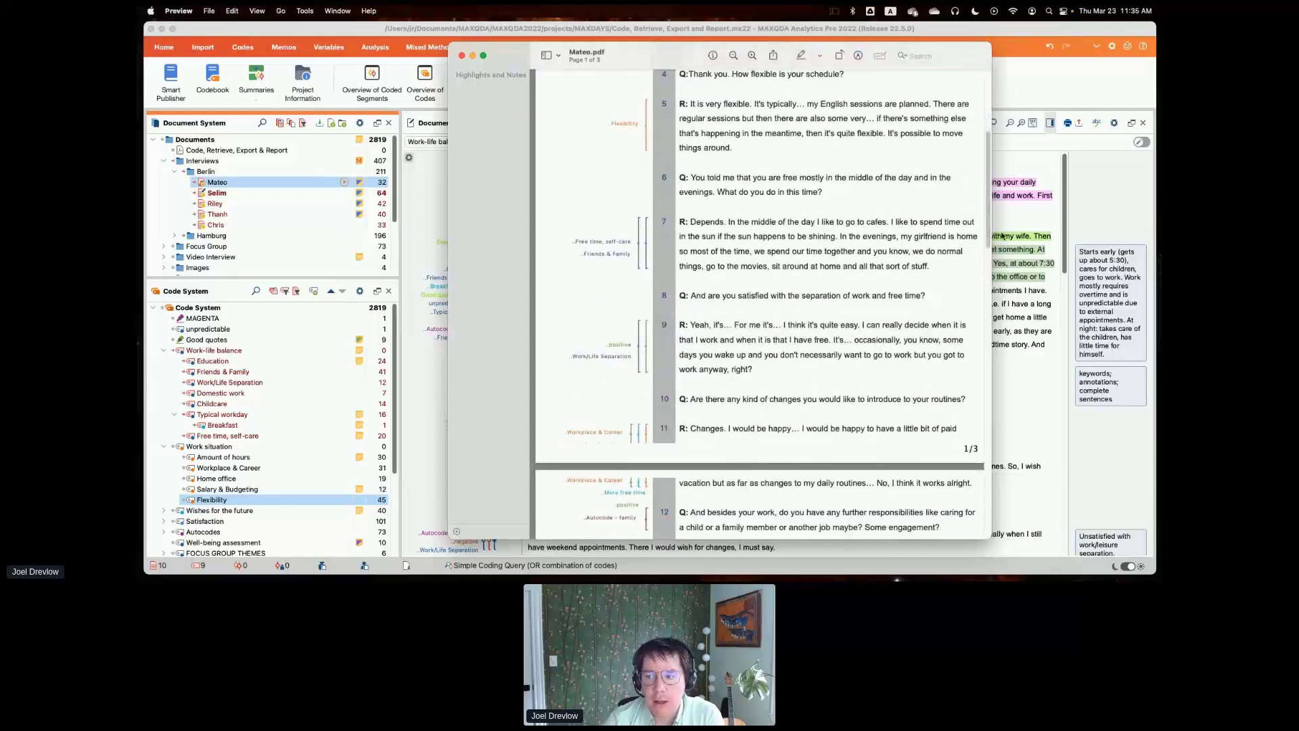
scroll(981, 148, up, 5)
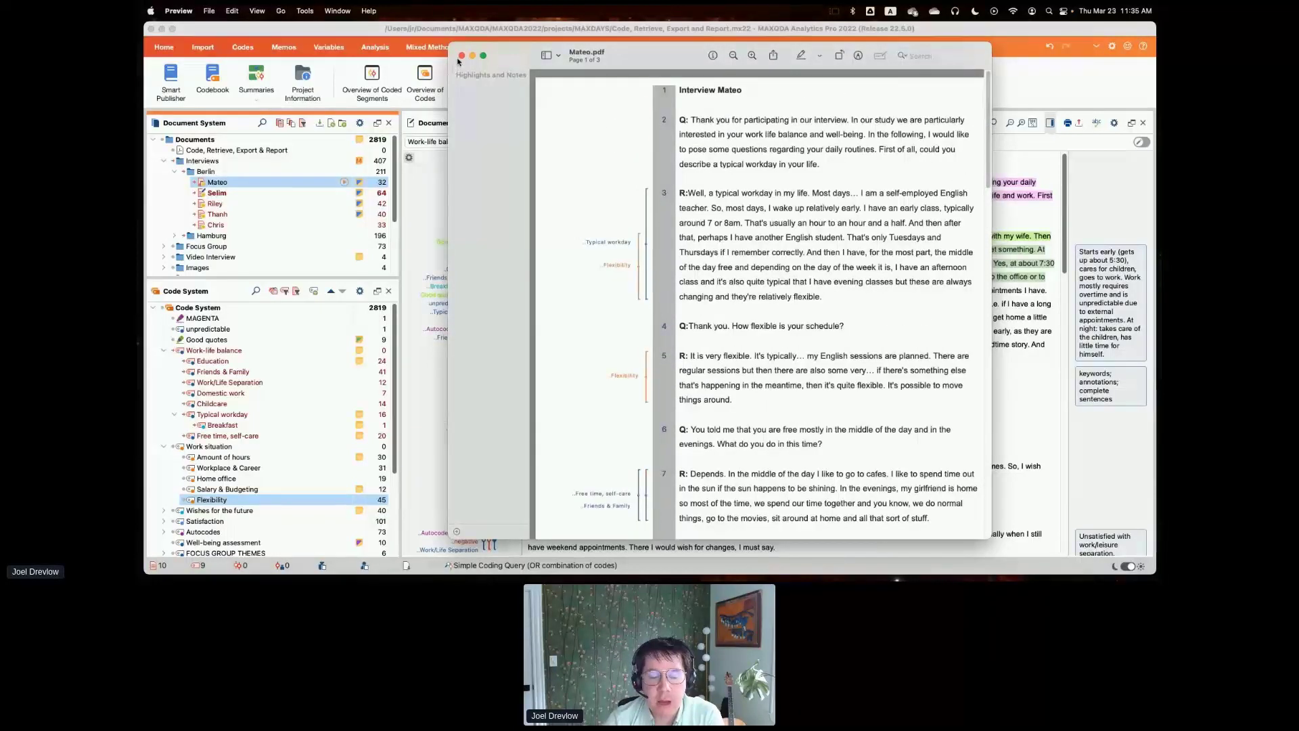
click(462, 57)
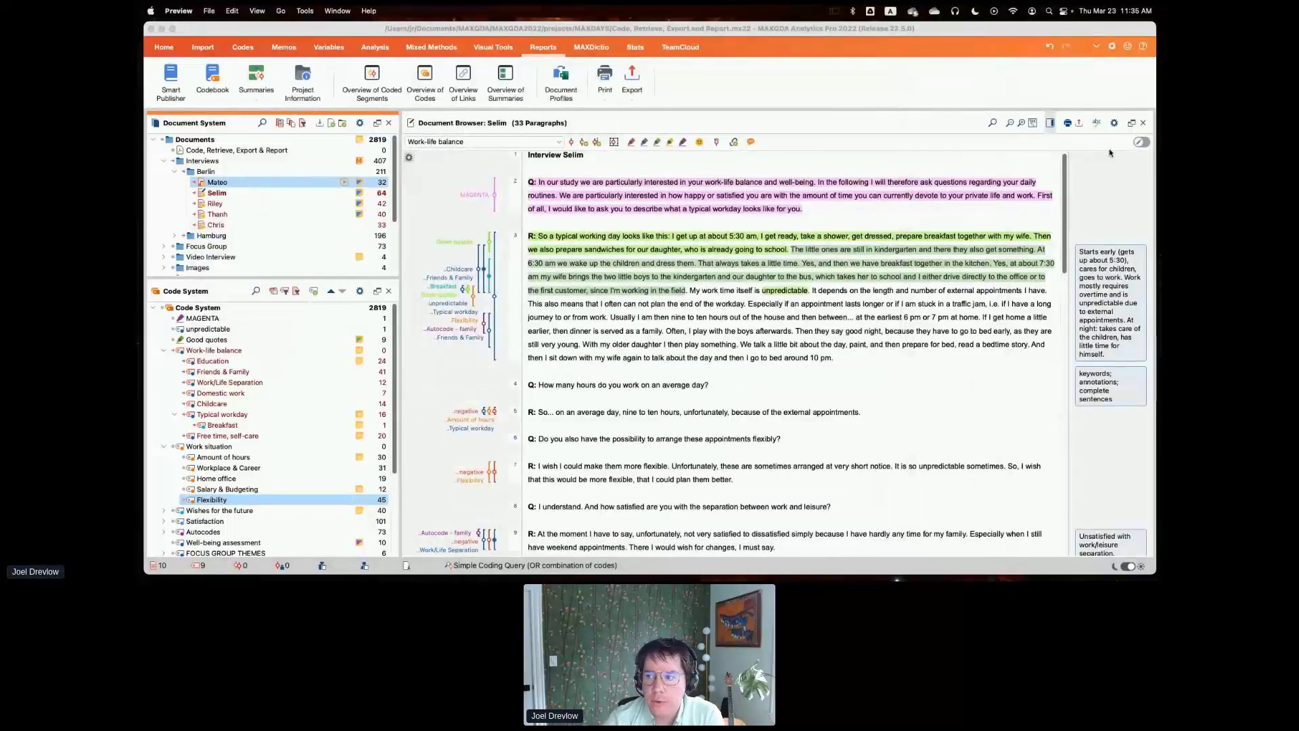
Review the print settings and preview for the open interview, including the save-as-PDF option, and cancel without printing
click(1067, 125)
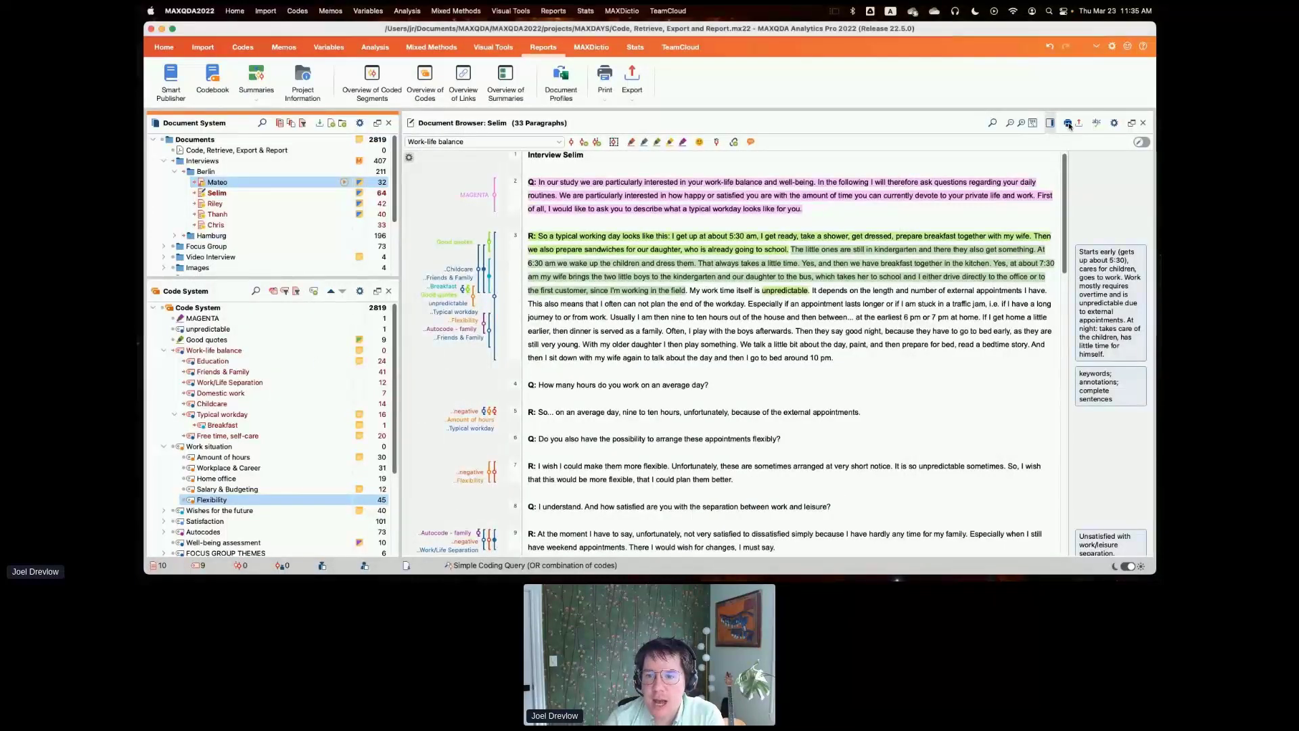
click(1067, 124)
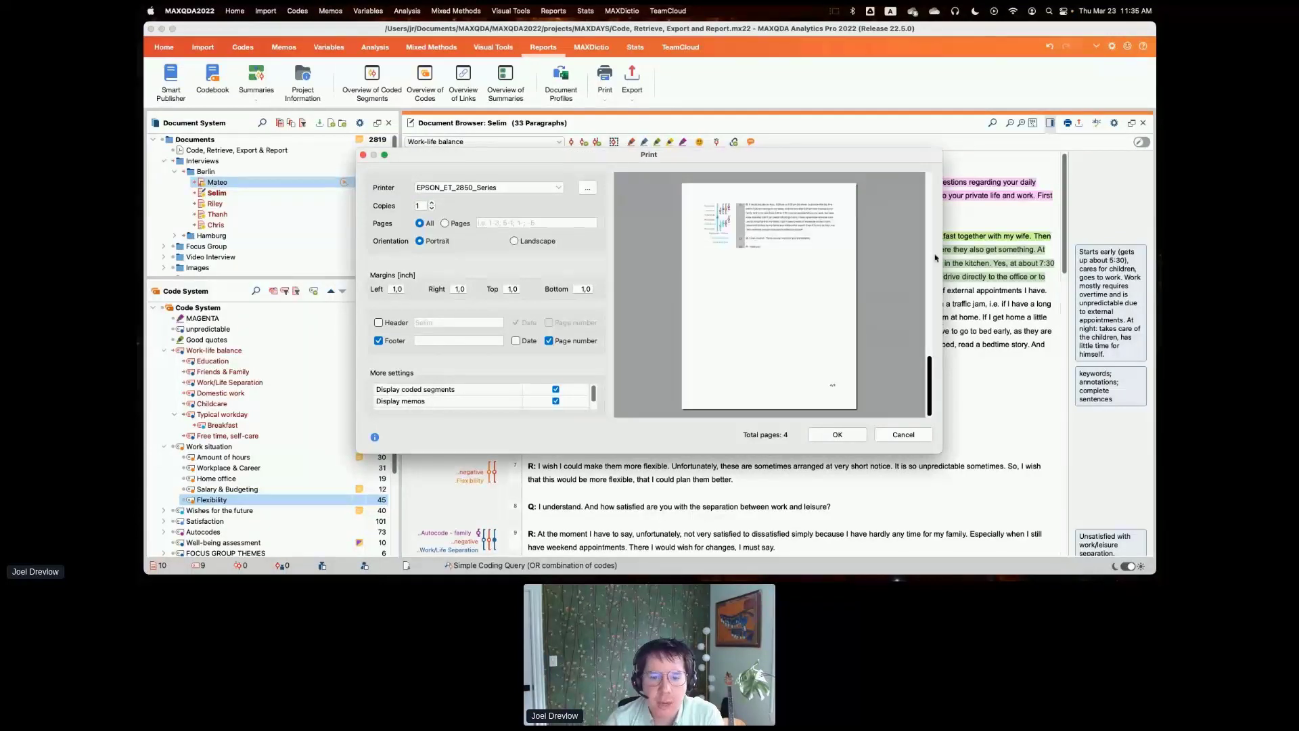
click(586, 188)
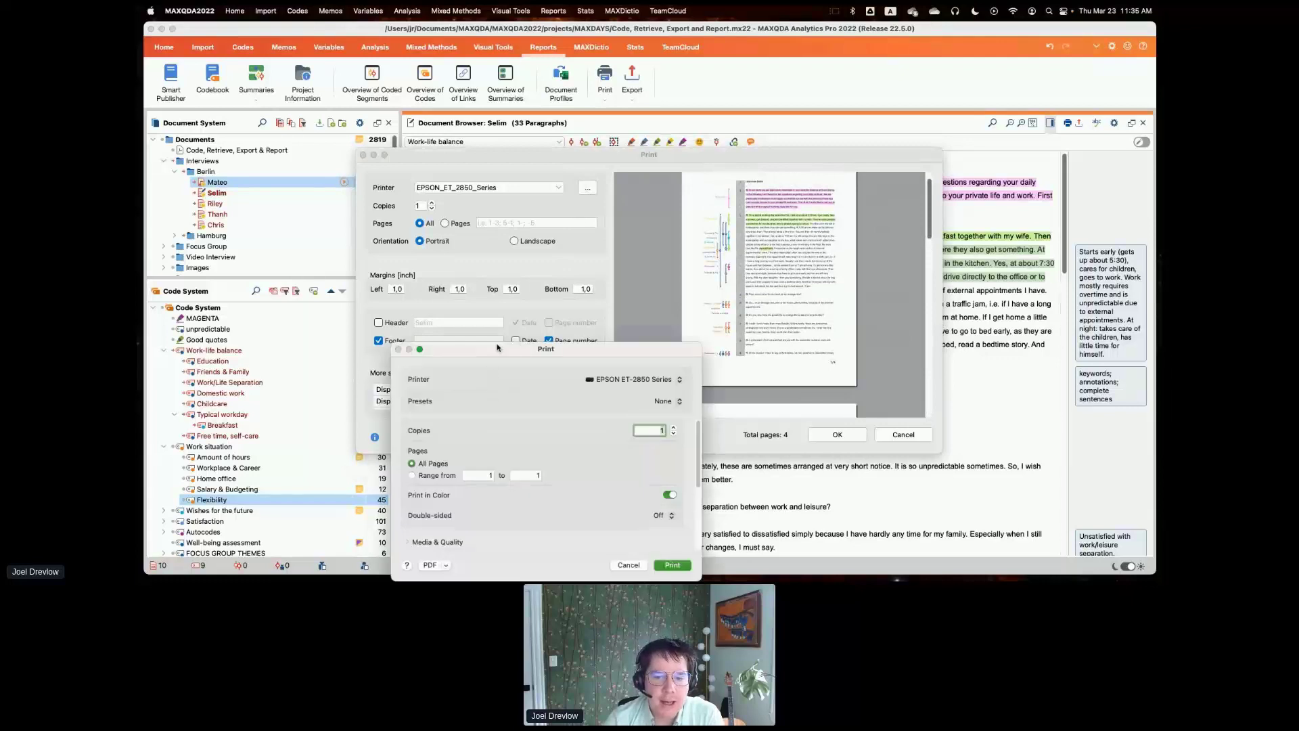
click(448, 391)
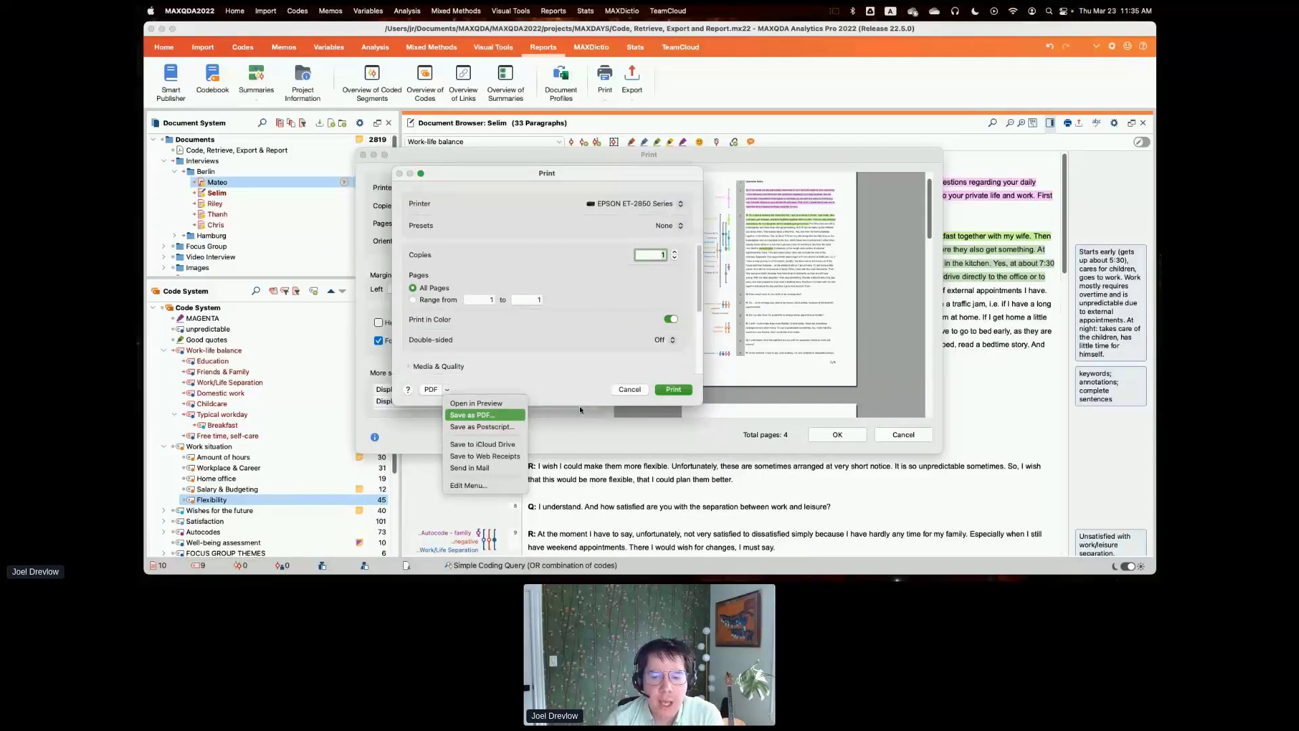
click(637, 391)
click(637, 391)
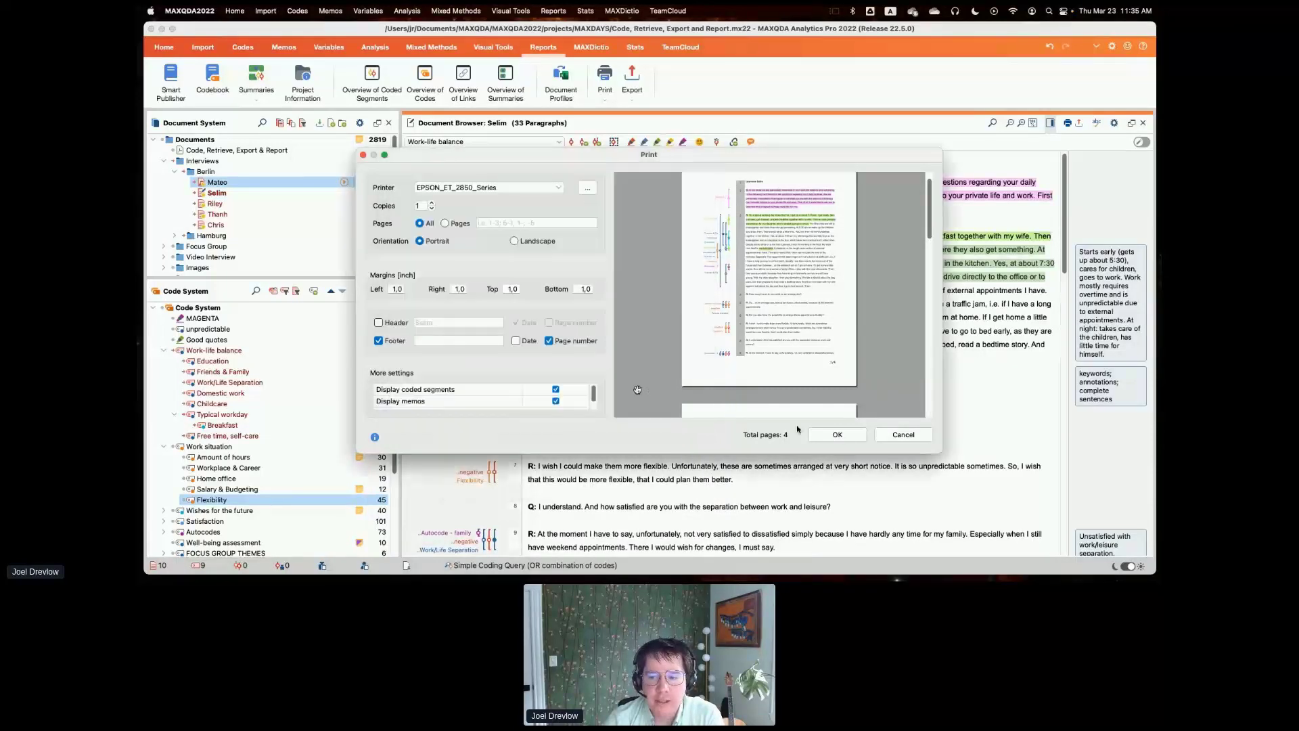
click(891, 436)
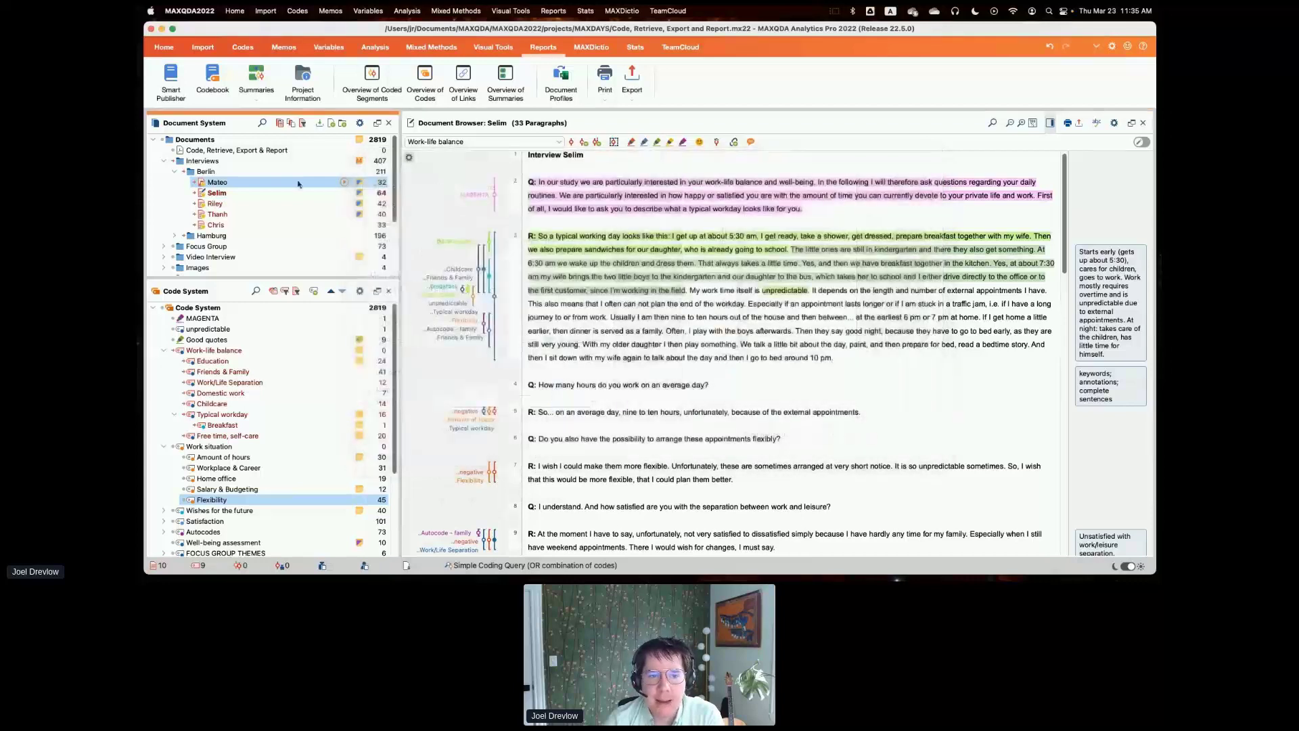
right_click(248, 182)
click(296, 307)
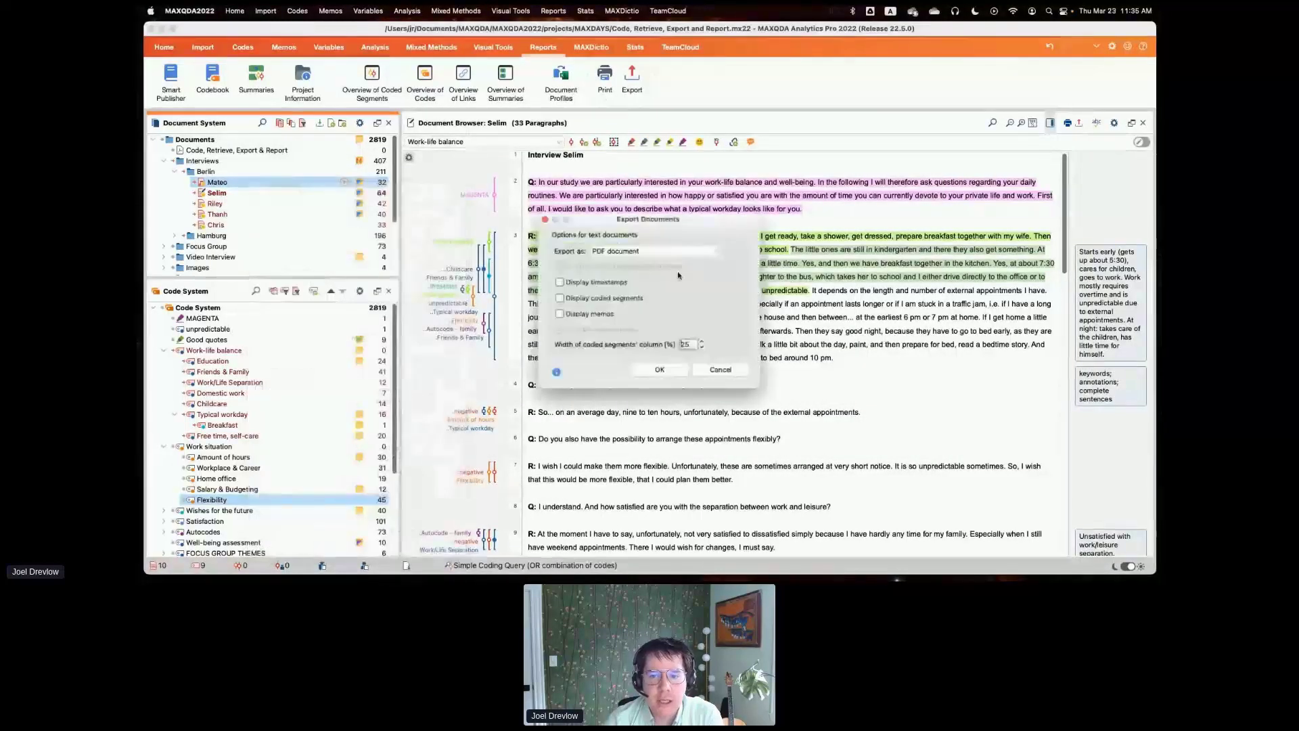
click(560, 298)
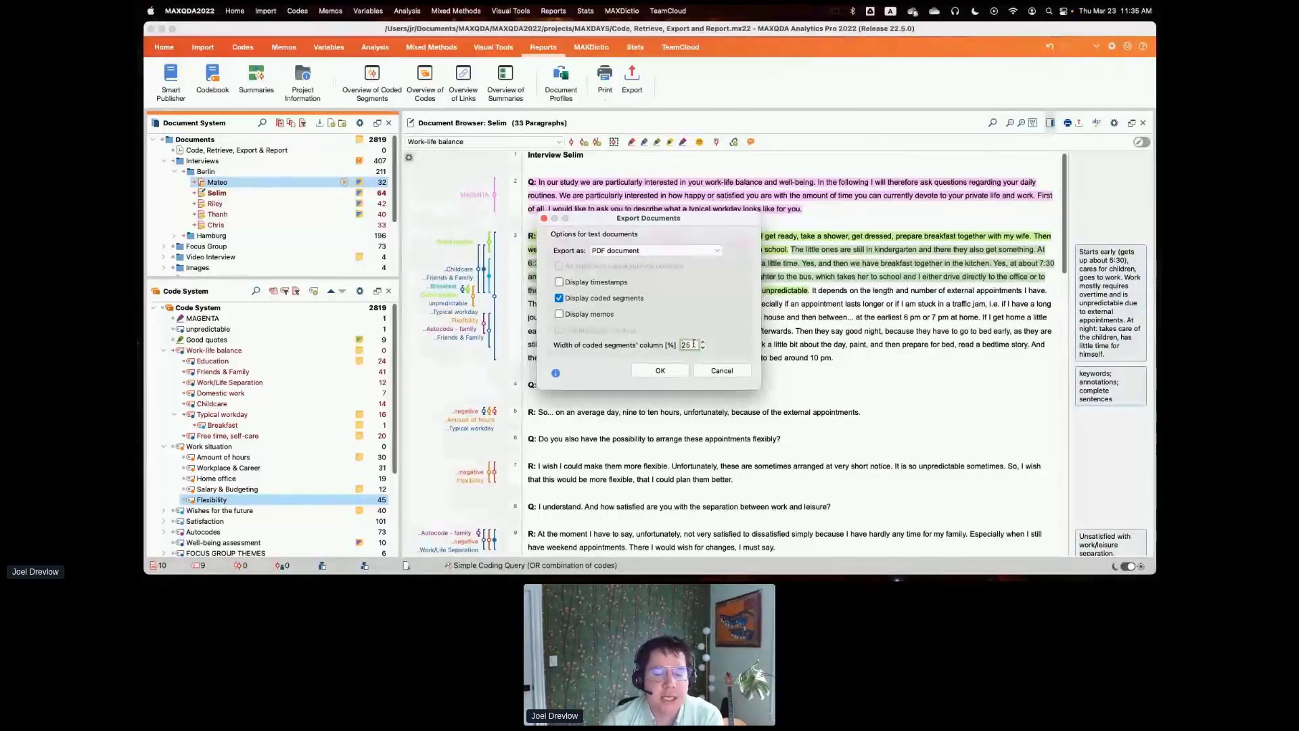
click(715, 376)
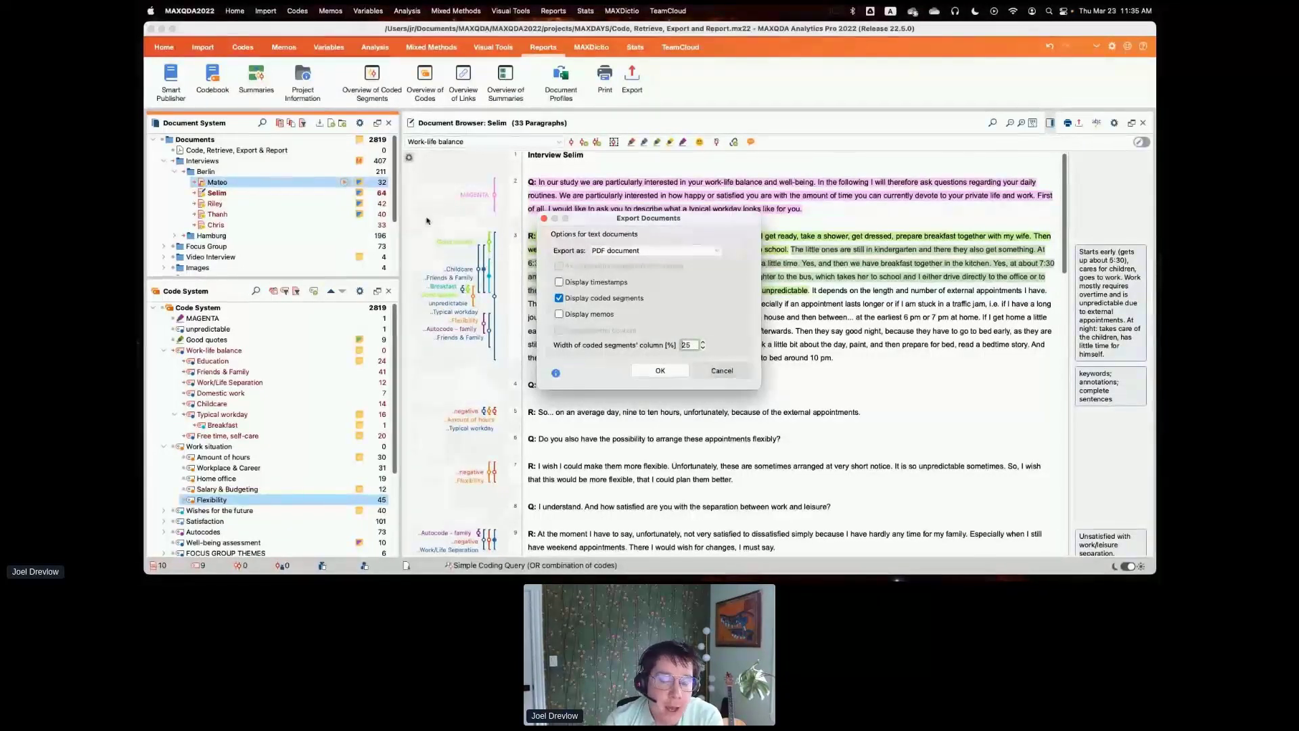
Limit the coding stripes shown in the Document Browser to the MAGENTA colour only
click(408, 158)
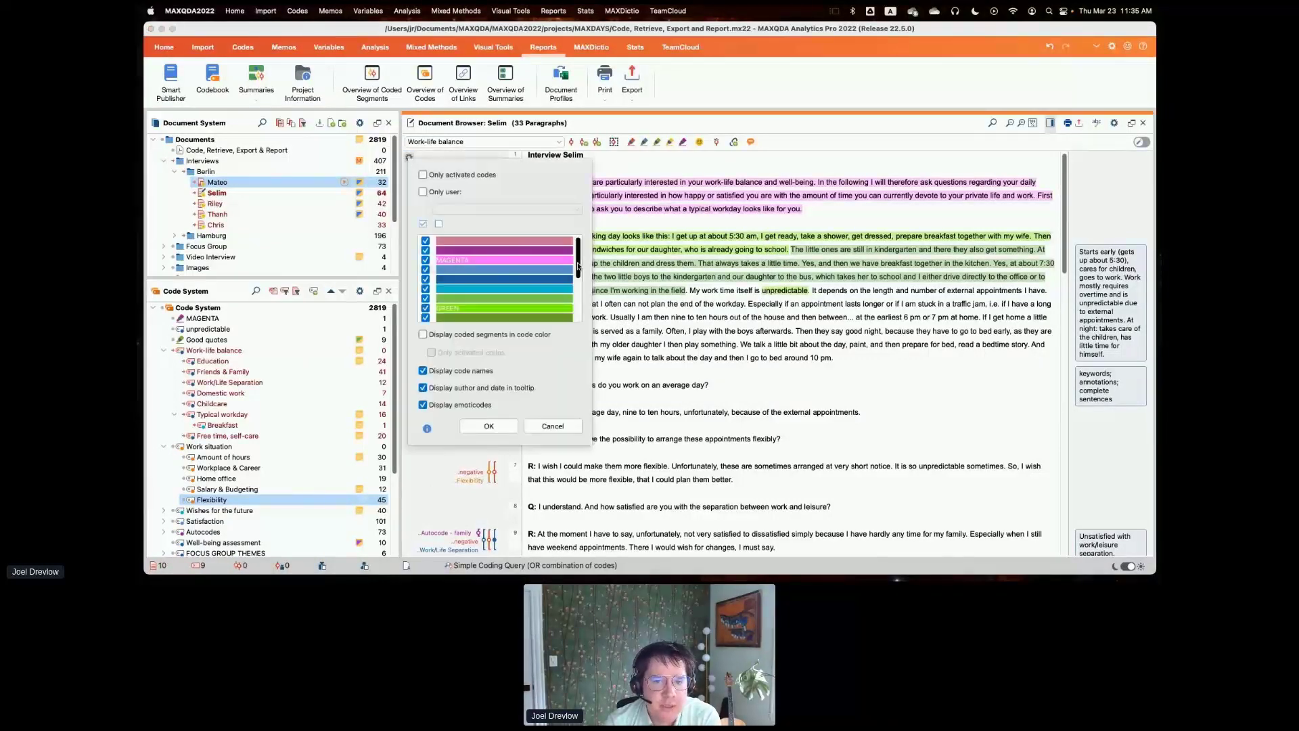
click(440, 225)
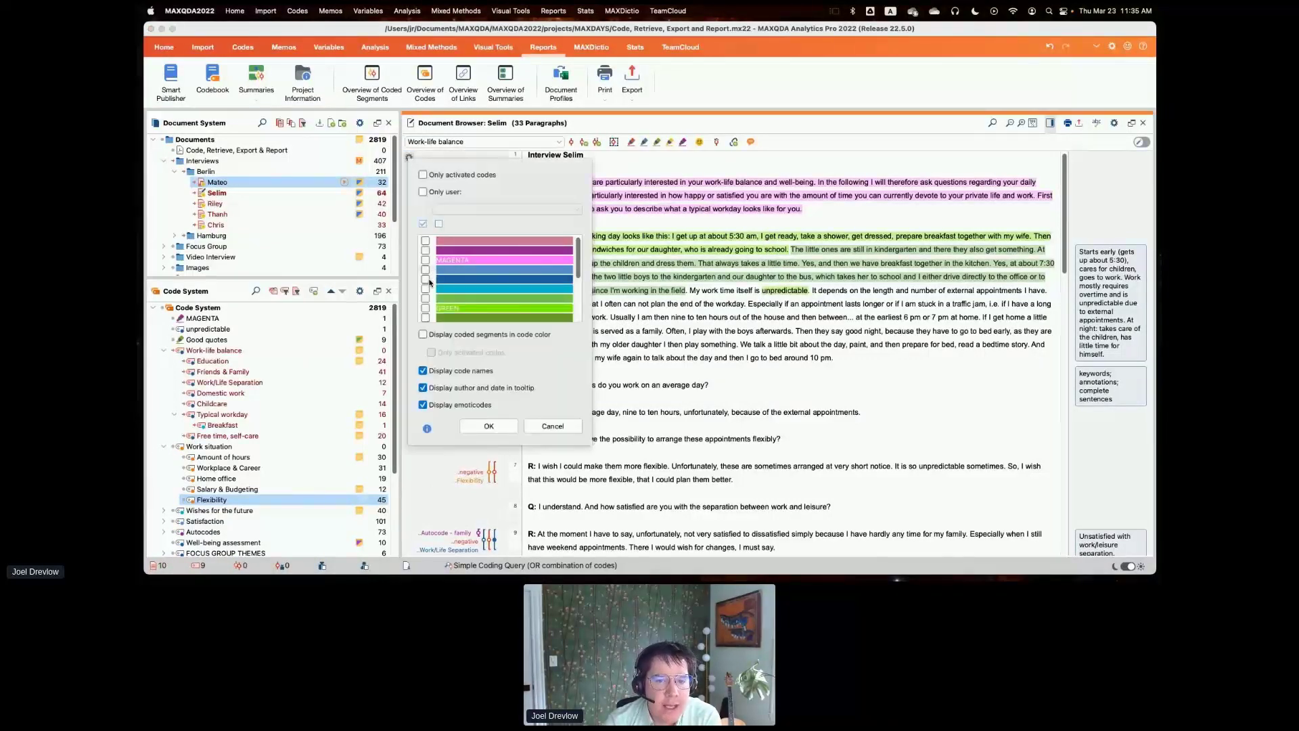
click(426, 260)
click(504, 426)
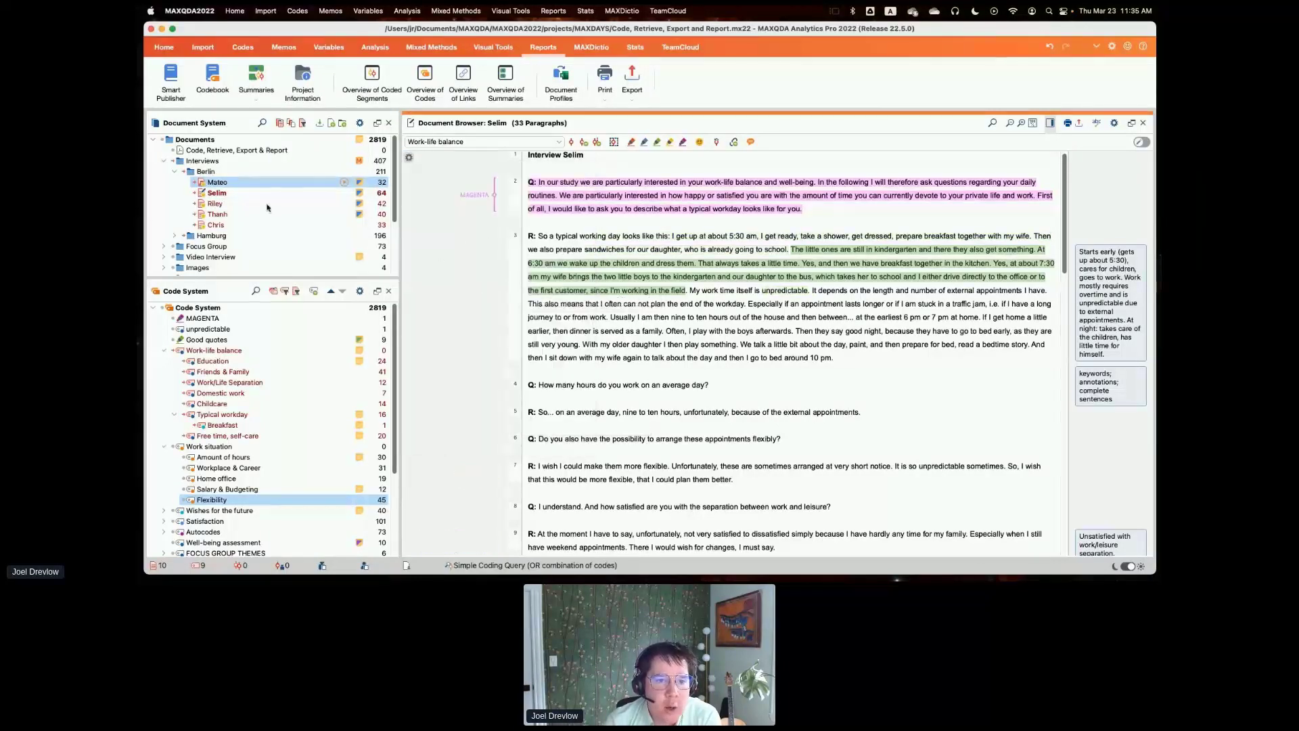
Export the first Berlin interview again as a PDF document with coded segments displayed, saving it on the Desktop under the suggested (1) name
right_click(238, 182)
click(285, 310)
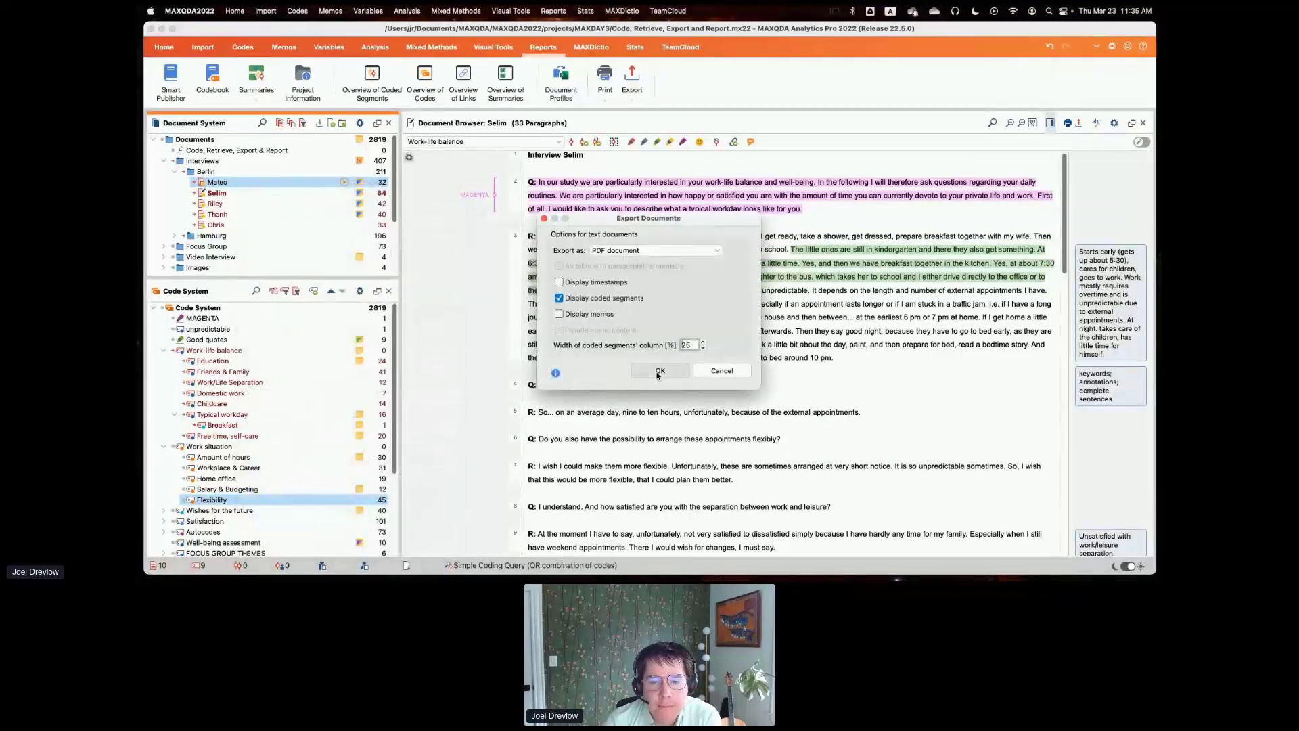
click(658, 371)
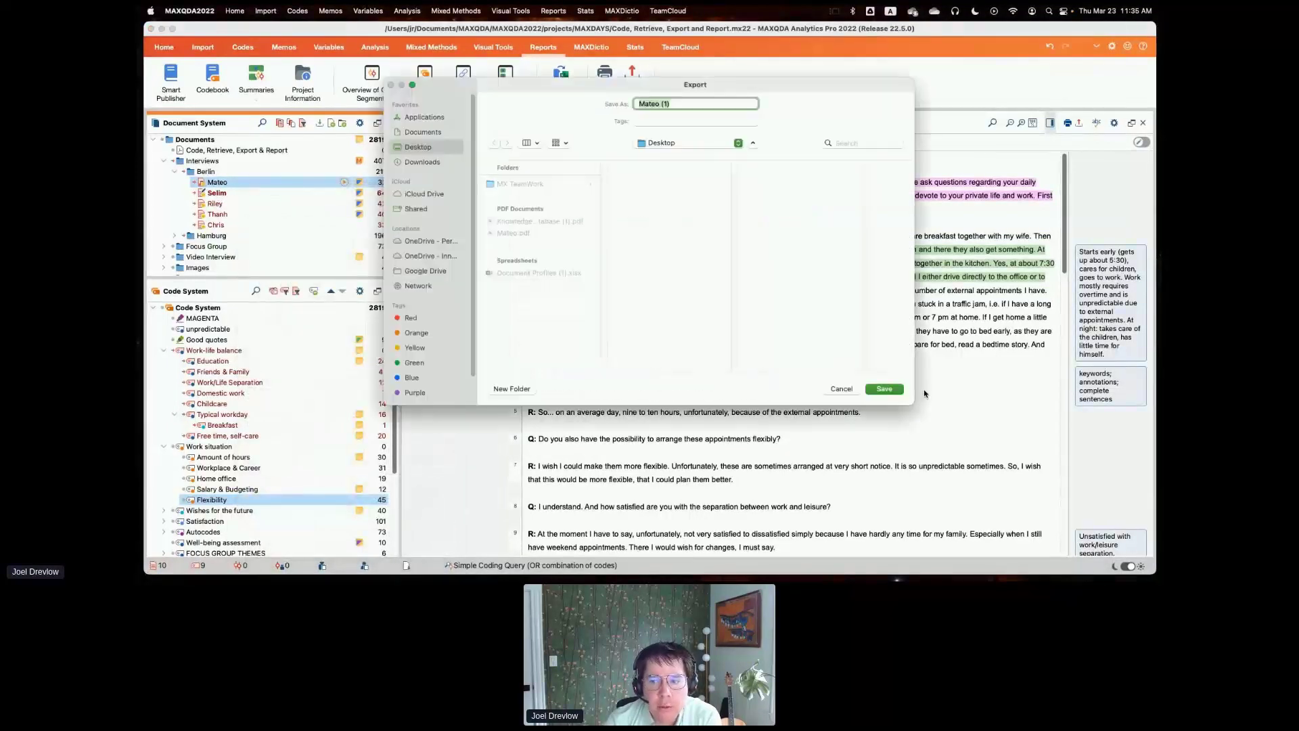
click(884, 389)
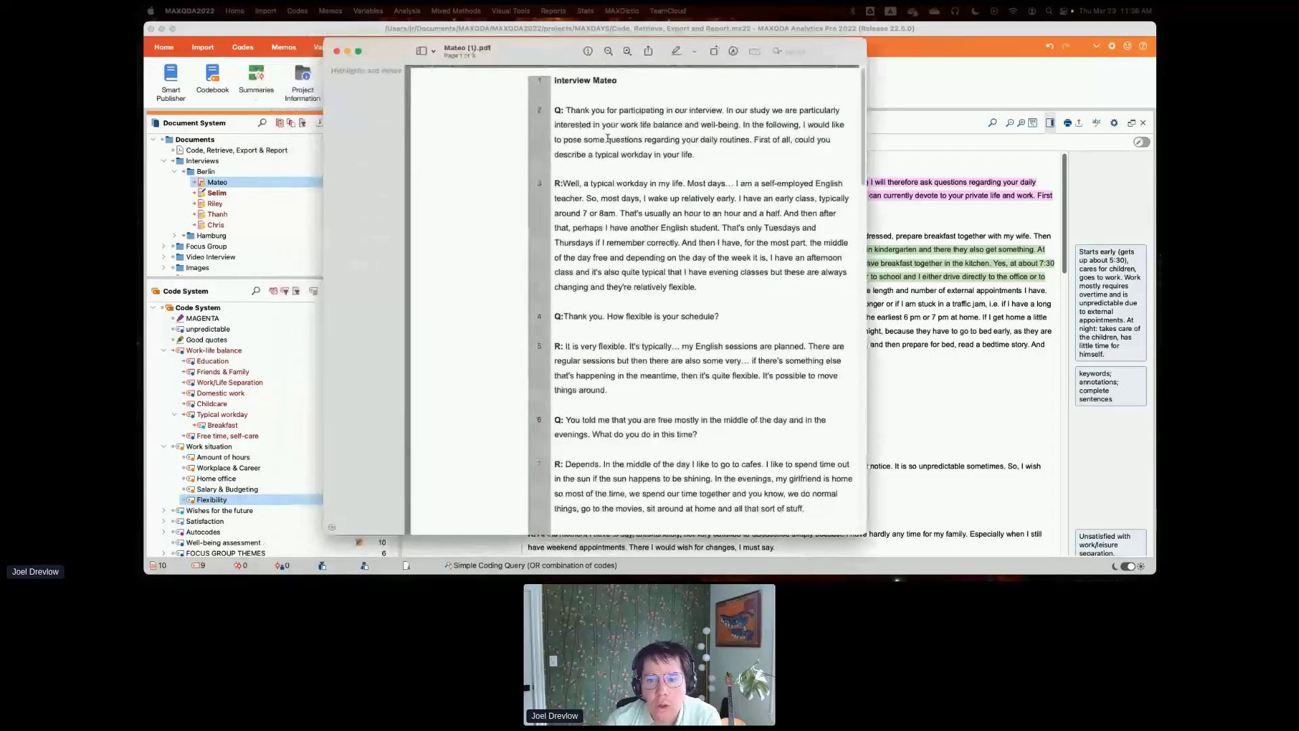
Check the second exported interview PDF in Preview for coding stripes on all its pages, and close the file
scroll(654, 152, down, 10)
scroll(654, 152, down, 7)
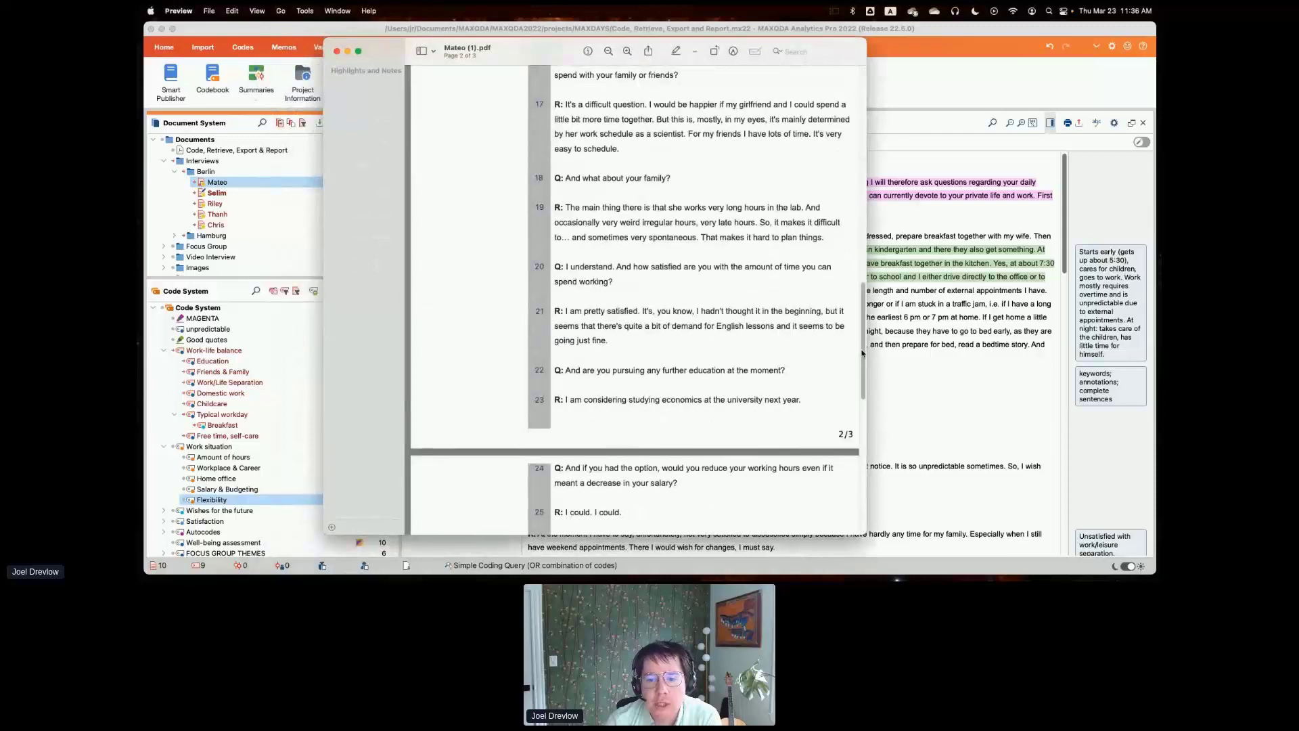
drag(863, 386, 861, 67)
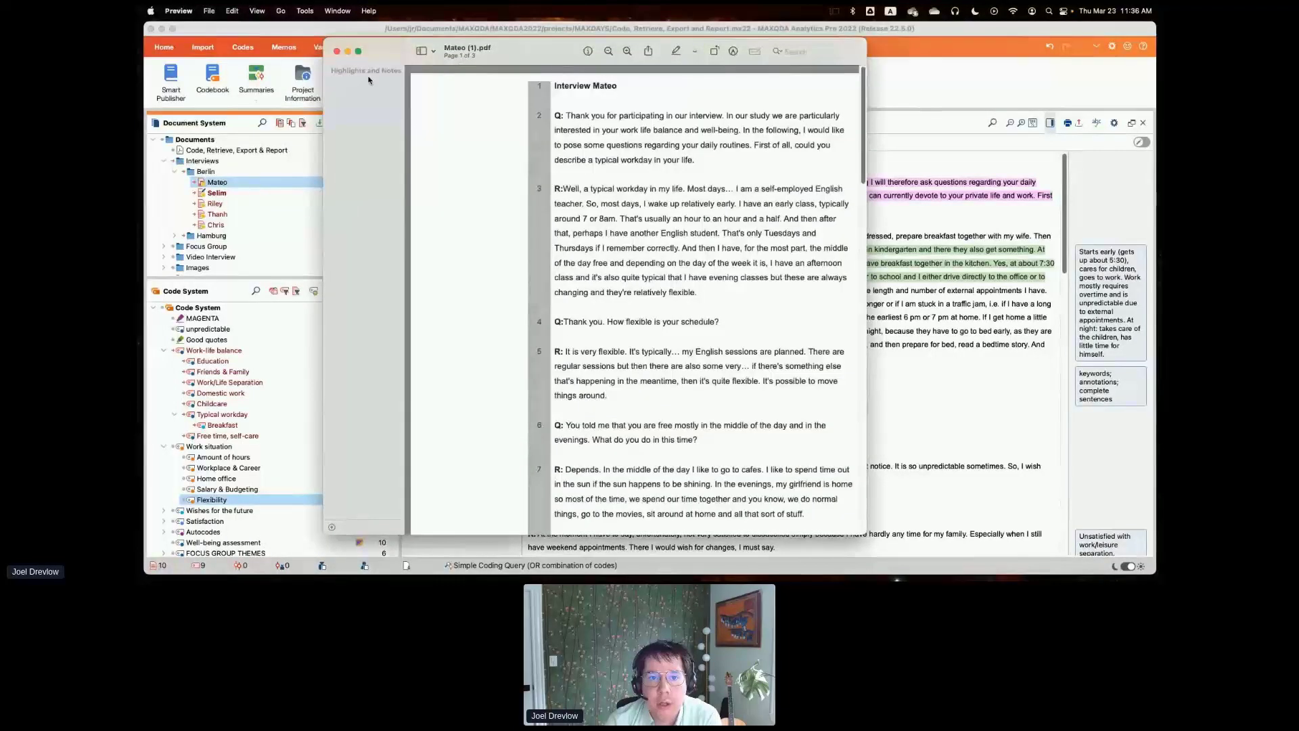
click(336, 51)
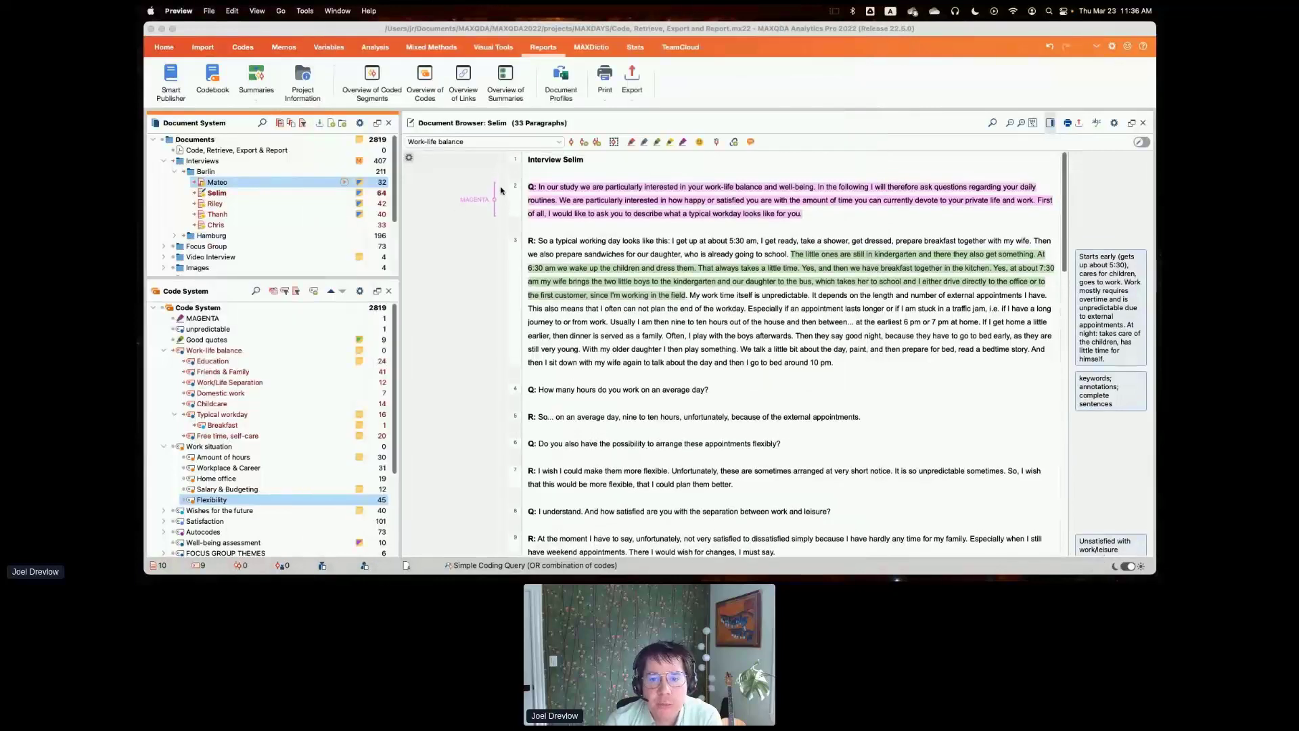
scroll(481, 199, down, 2)
scroll(483, 201, up, 2)
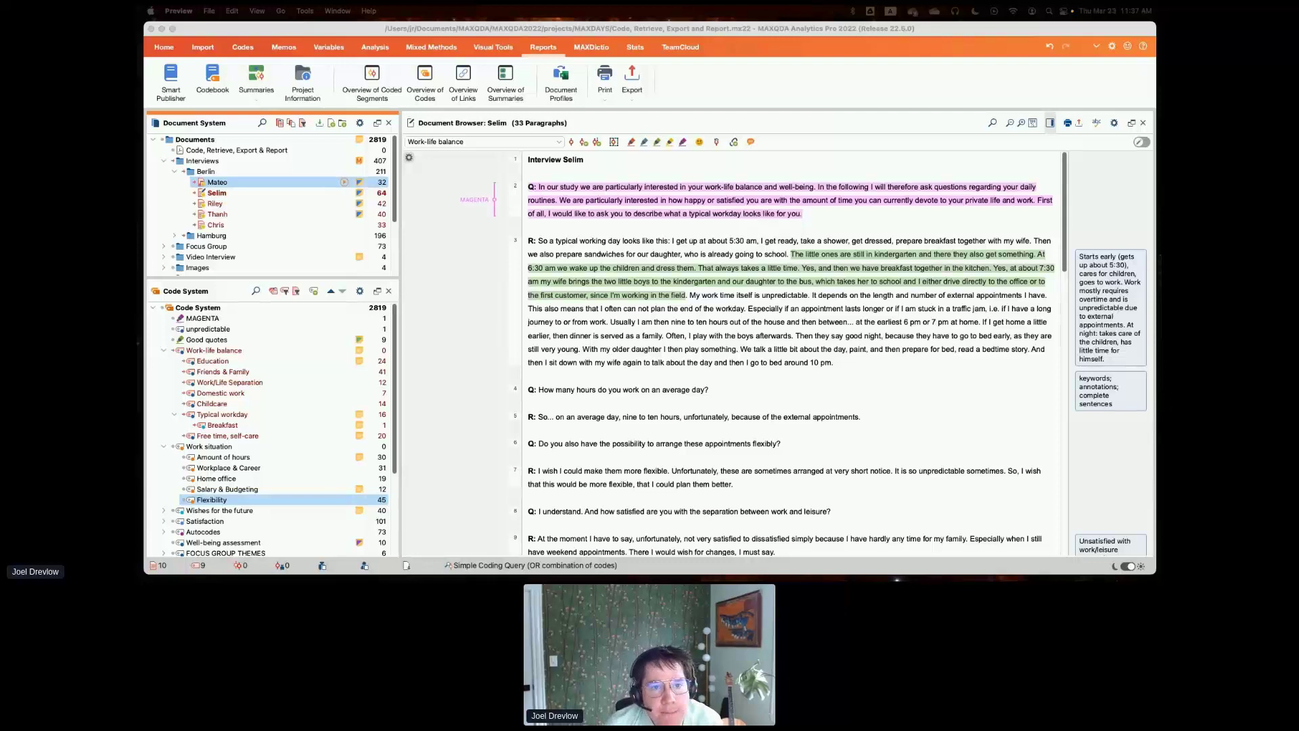
Review the activation options for the whole code system, including activation by variables or color and saving an activation, without applying any
click(276, 279)
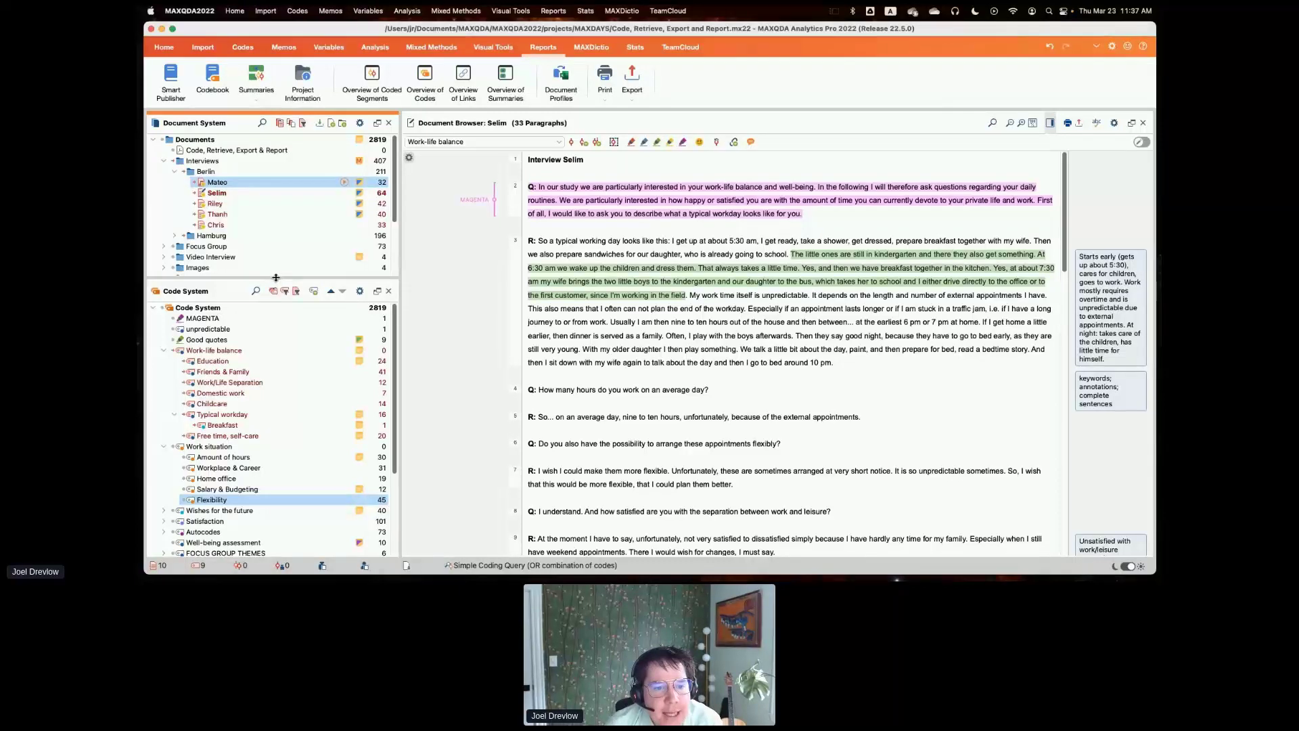
drag(276, 279, 279, 251)
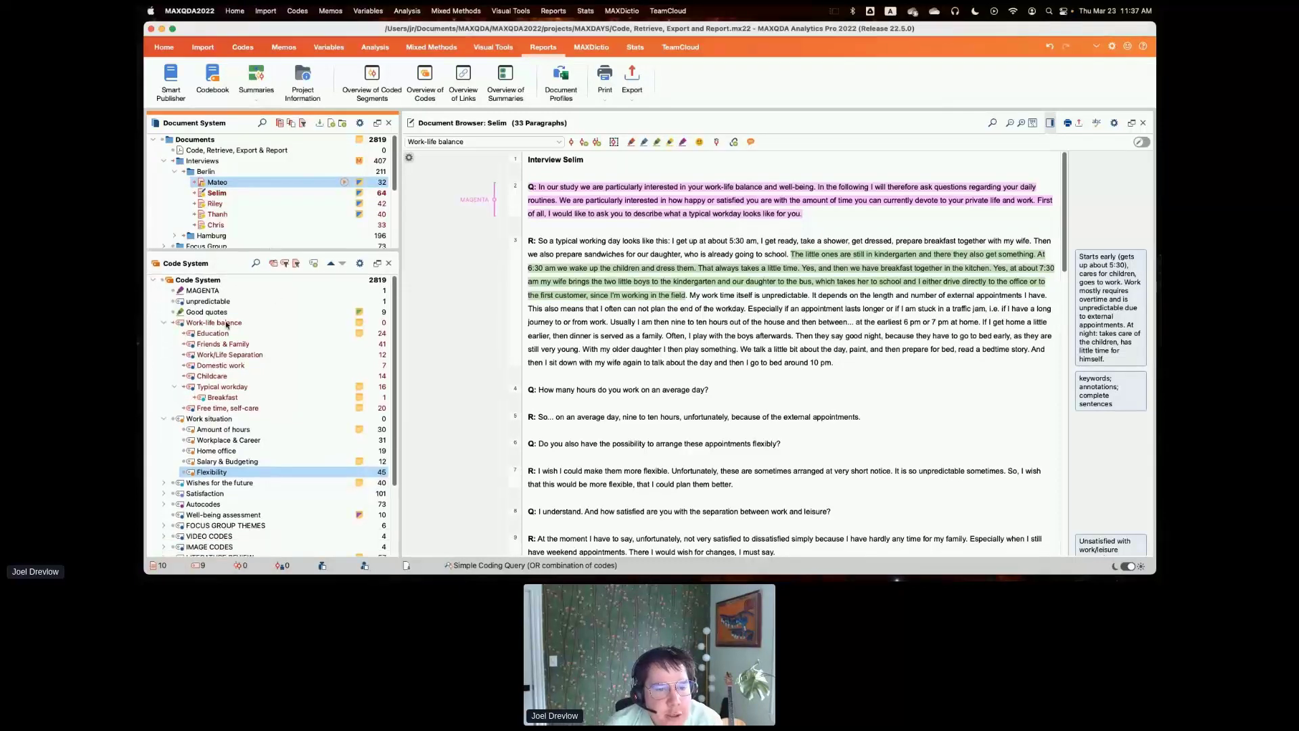
right_click(229, 279)
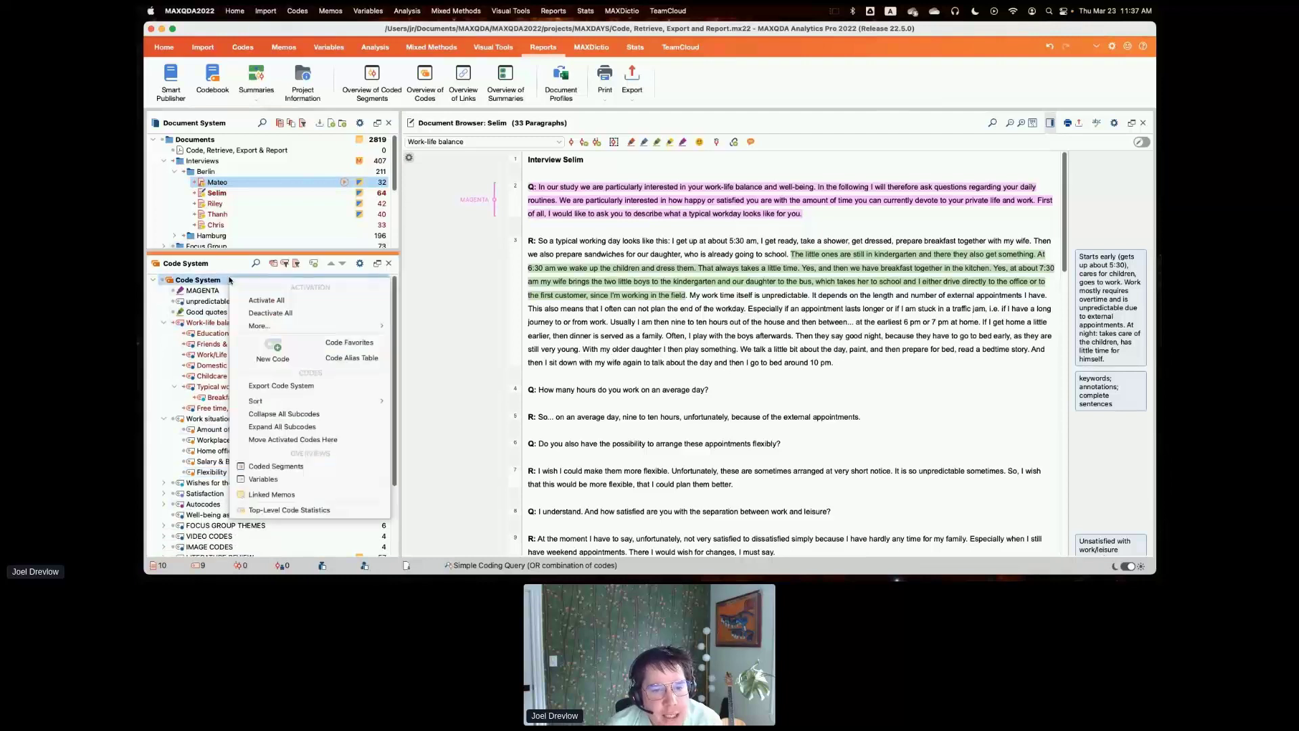
mouse_move(330, 327)
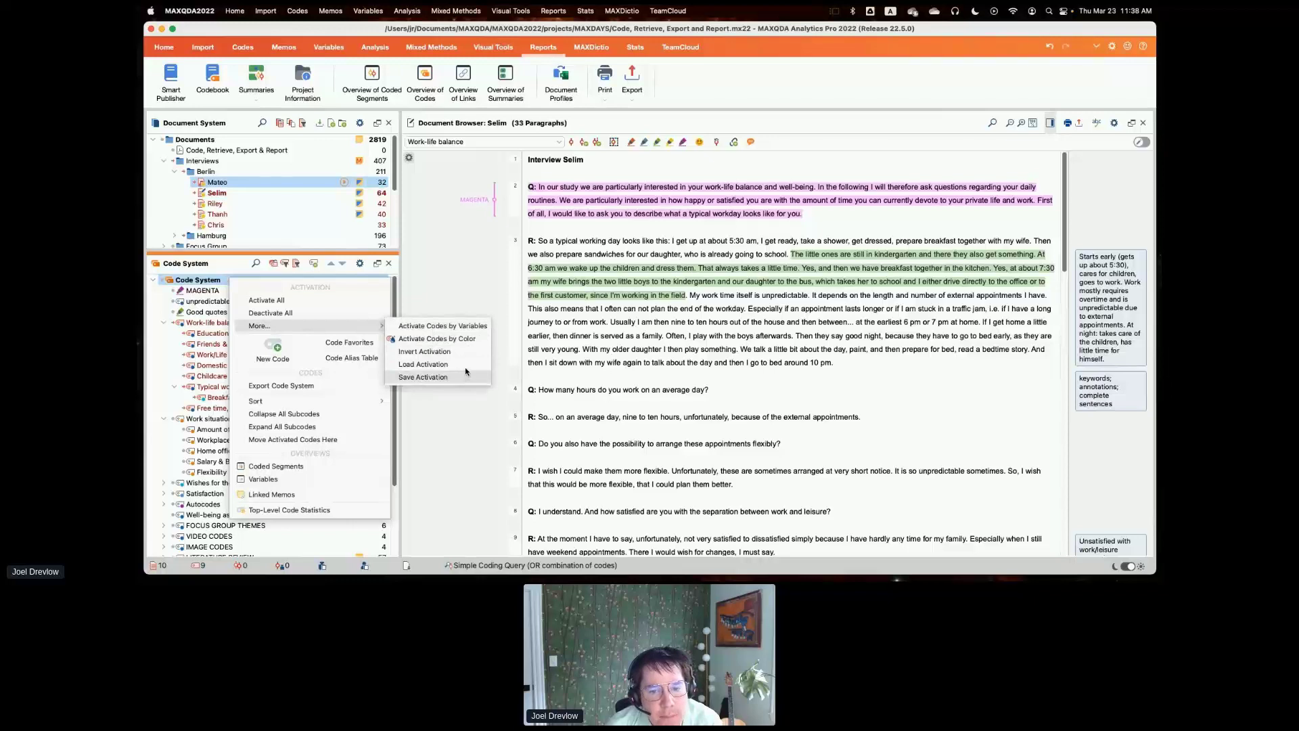
click(466, 298)
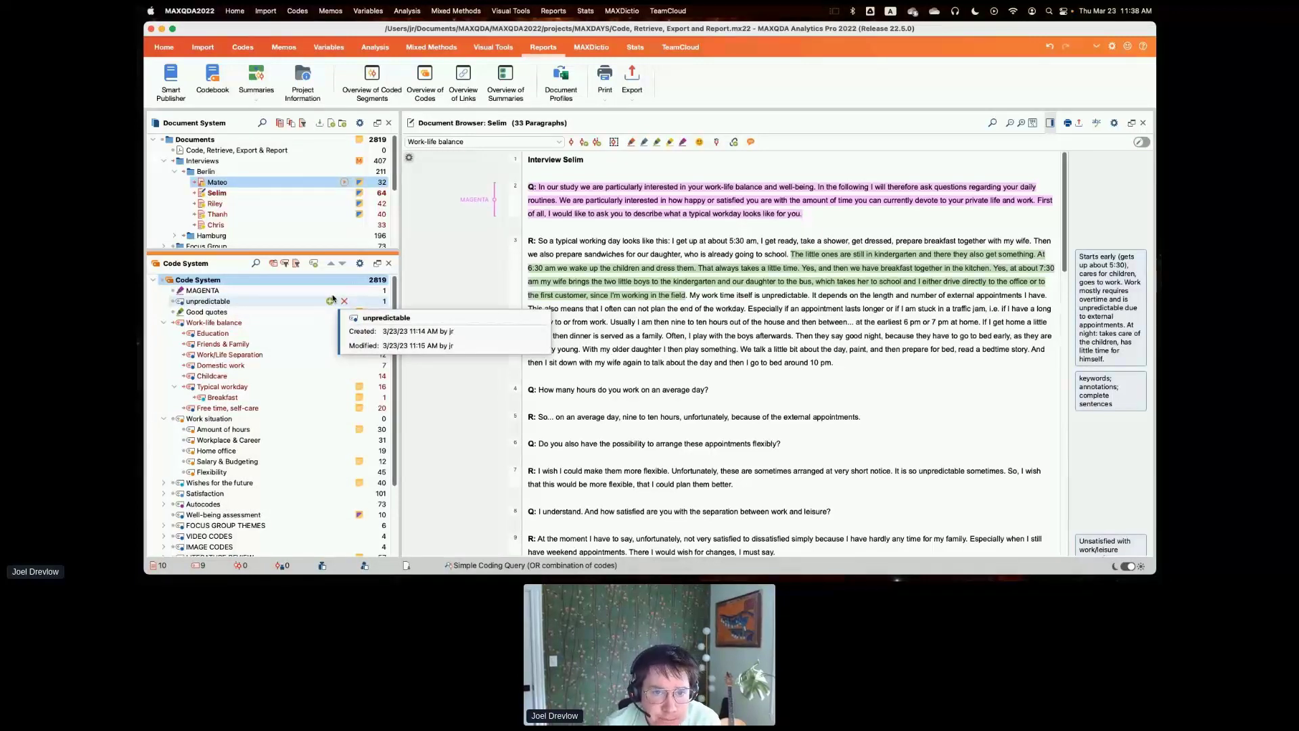
drag(313, 253, 312, 307)
Create a new document variable named Dummy Vars of type Text in the list of document variables
click(334, 46)
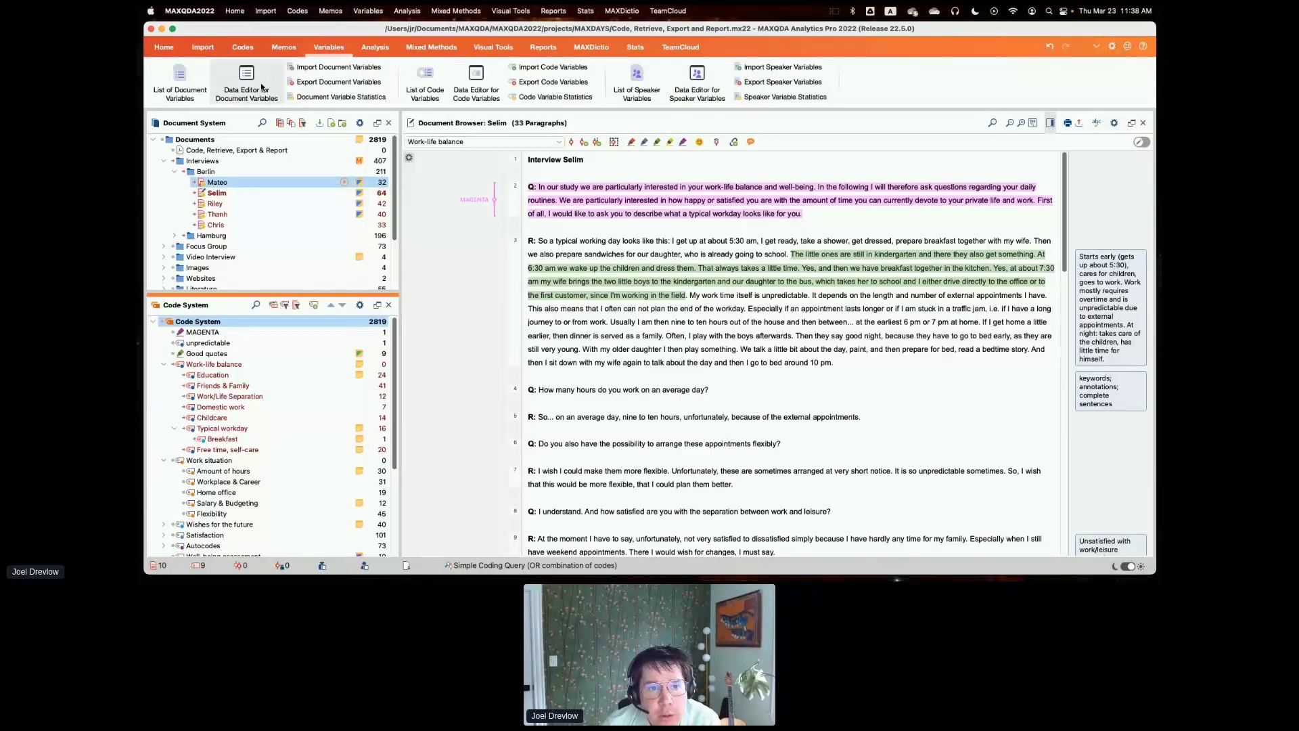
click(179, 80)
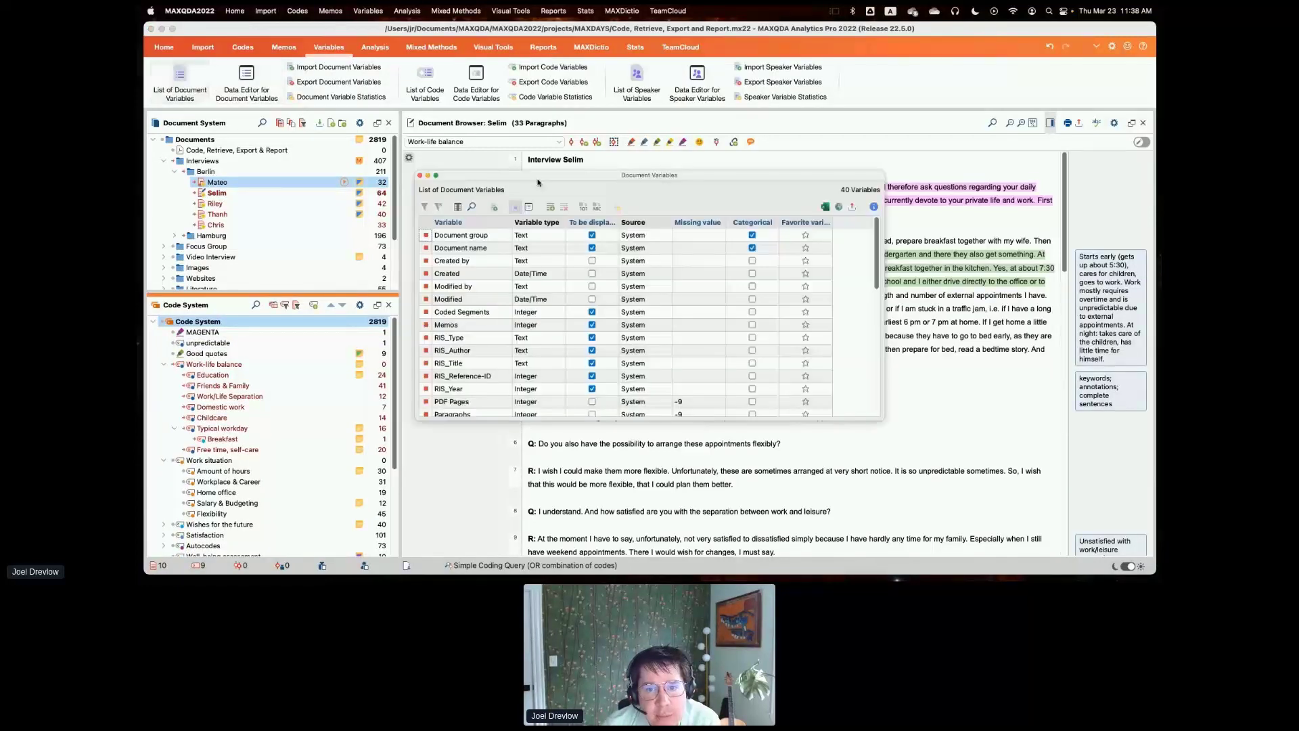
drag(532, 176, 523, 158)
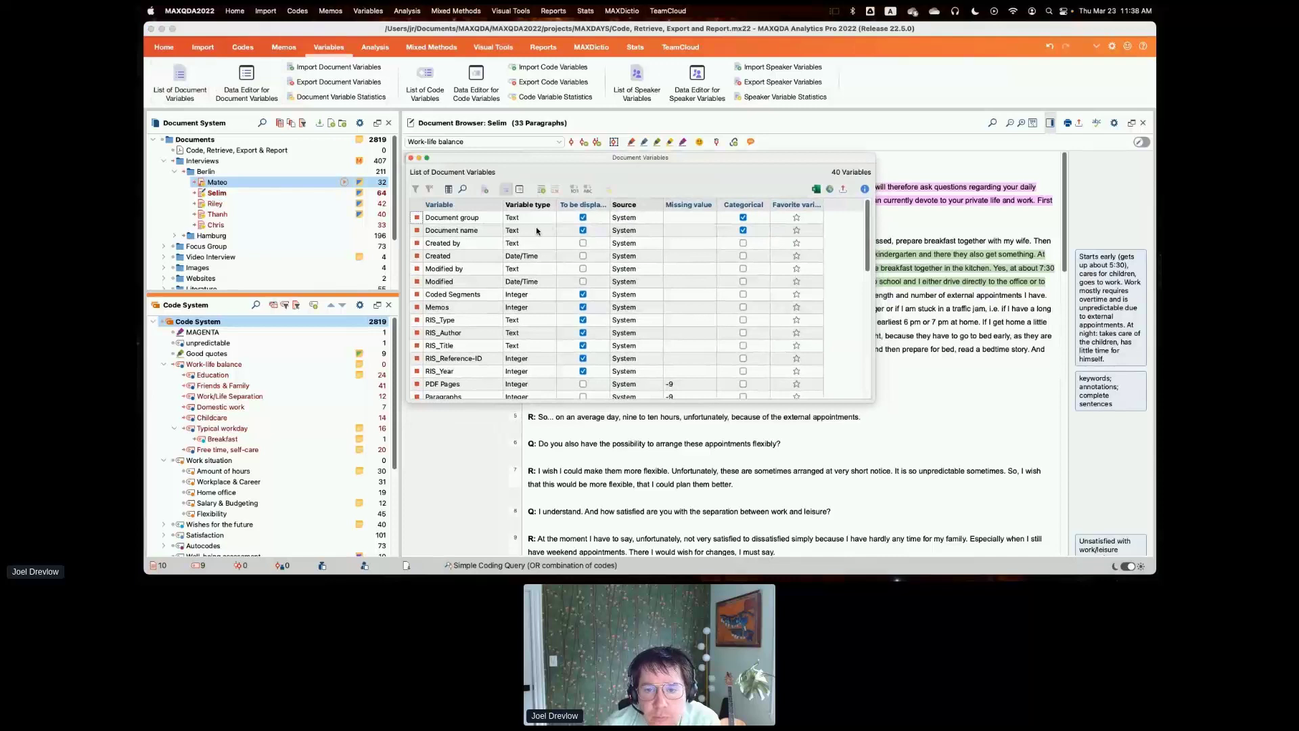
click(542, 192)
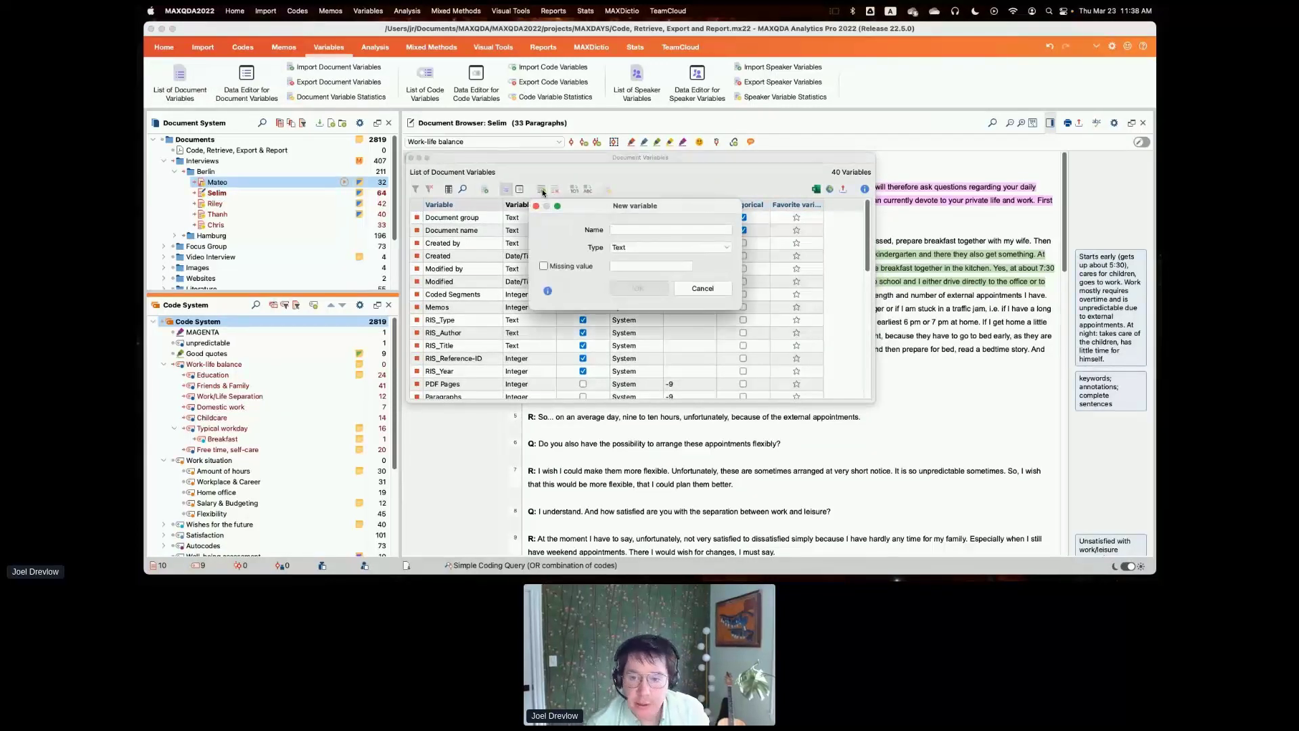
text(Dummy Vars)
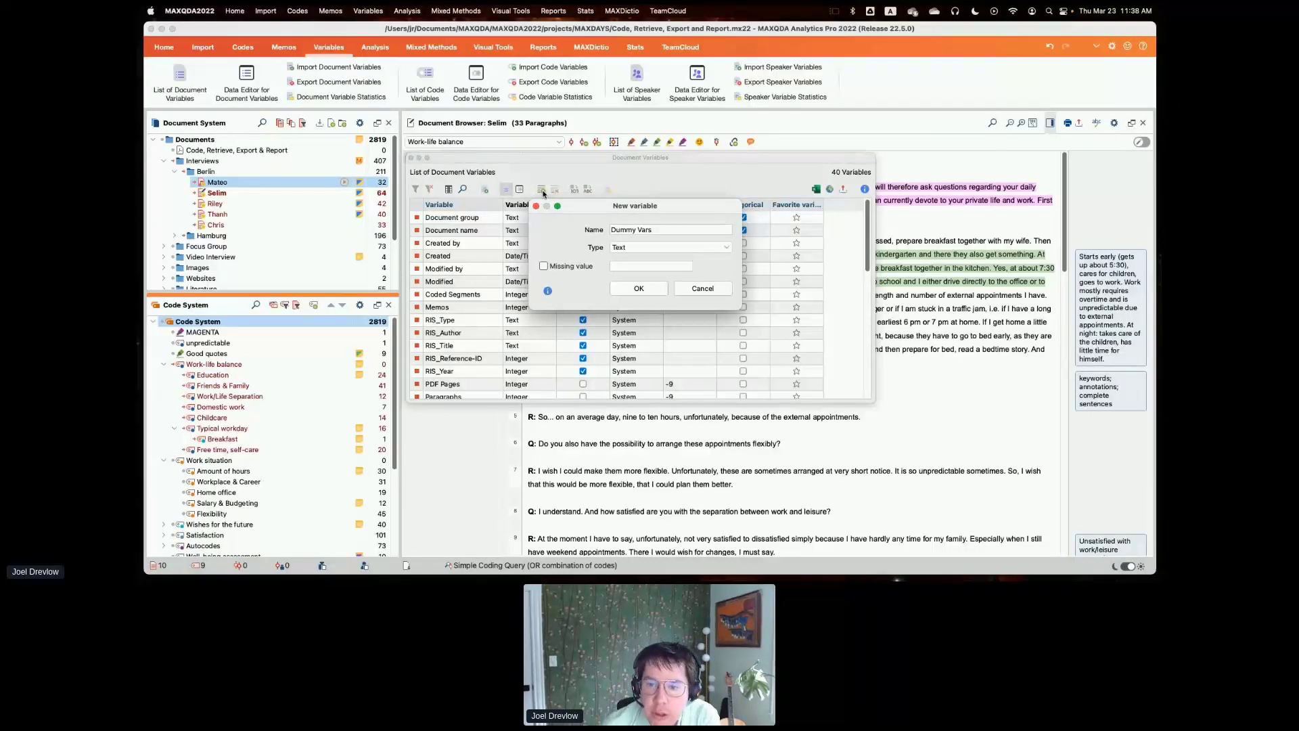
click(628, 289)
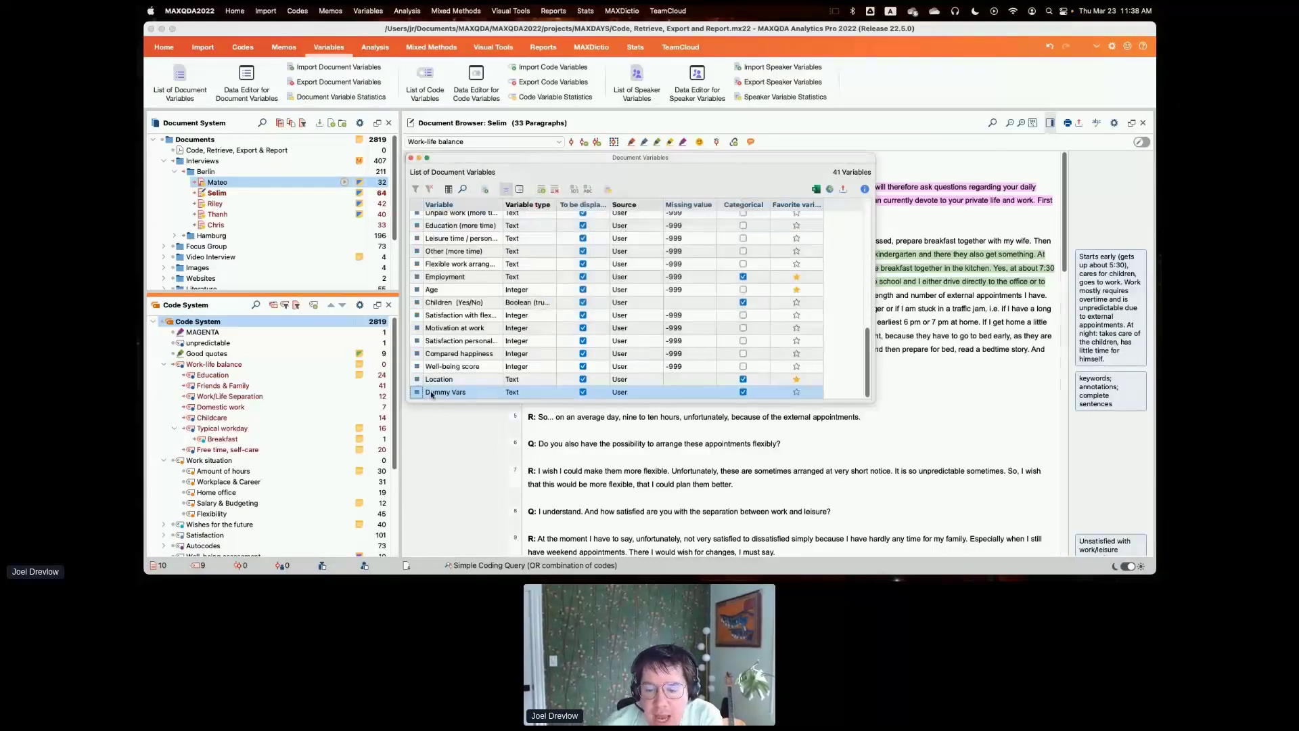
Enter the value "text" for Dummy Vars in the first document's row of the data editor, and close the editor
click(519, 189)
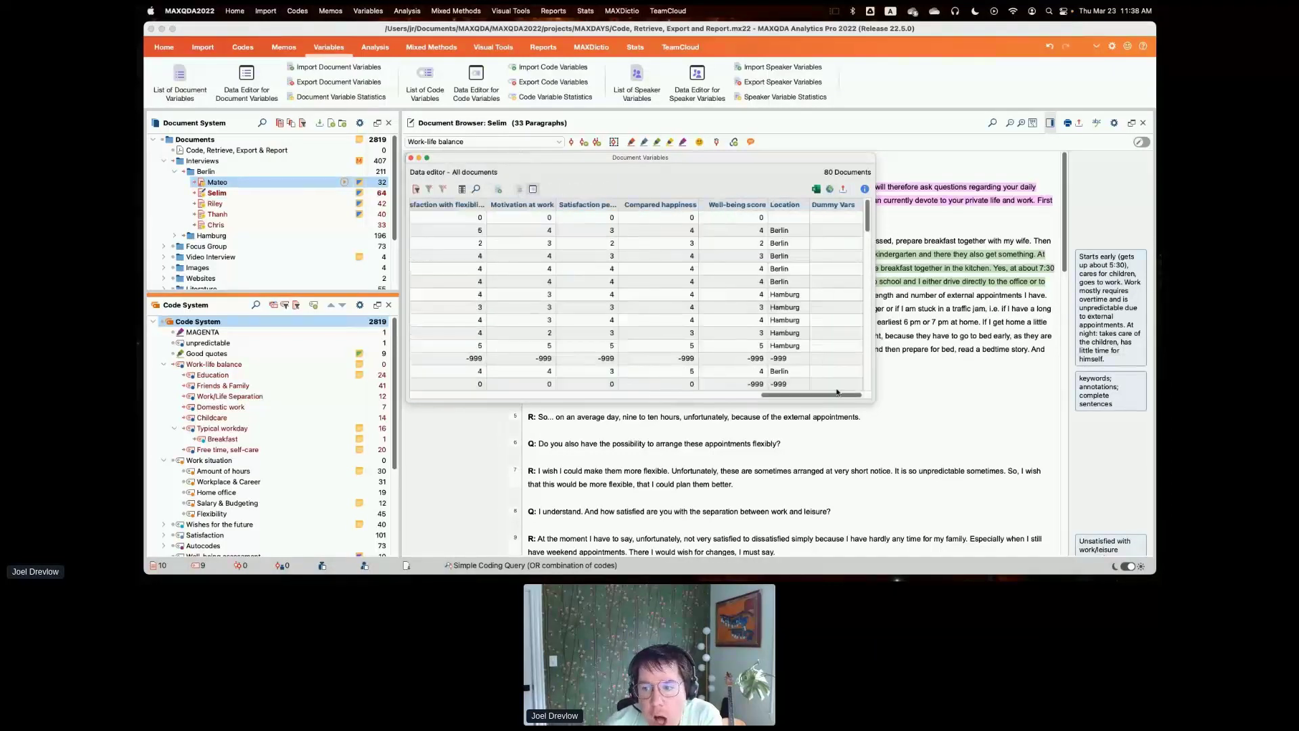
double_click(831, 217)
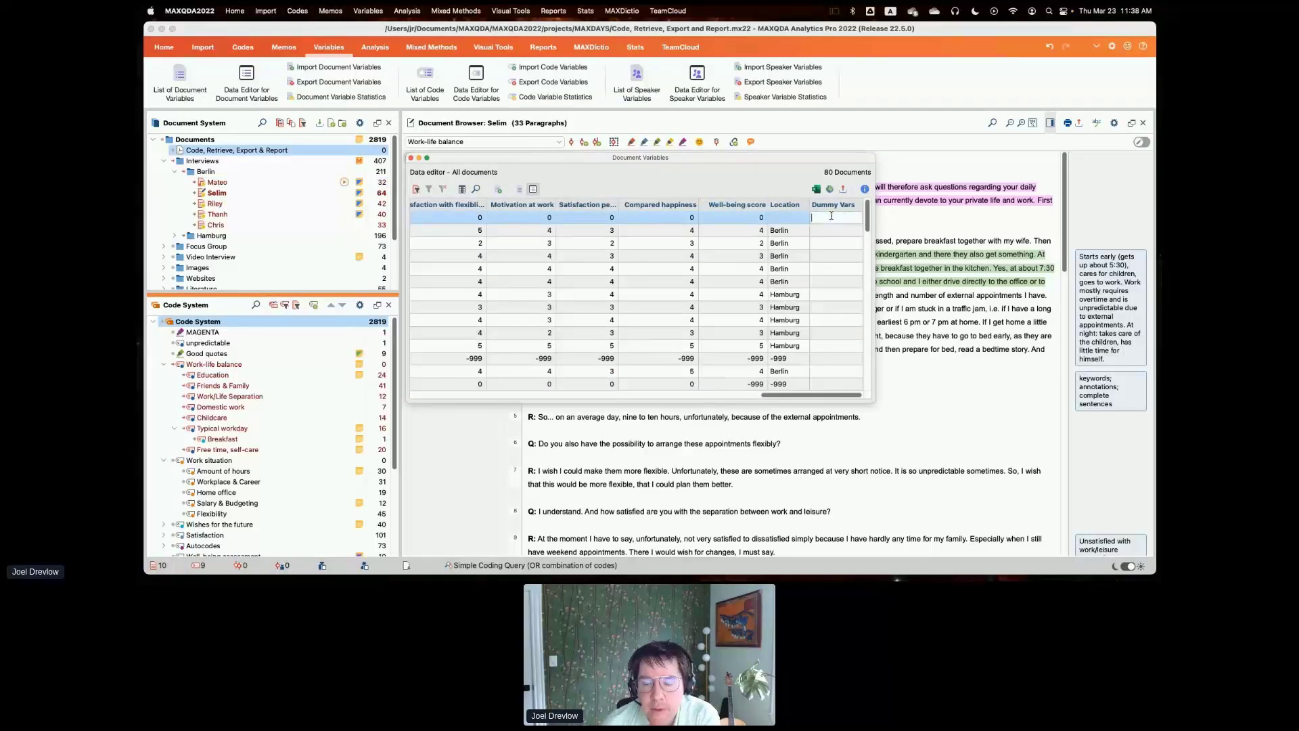
text(tex)
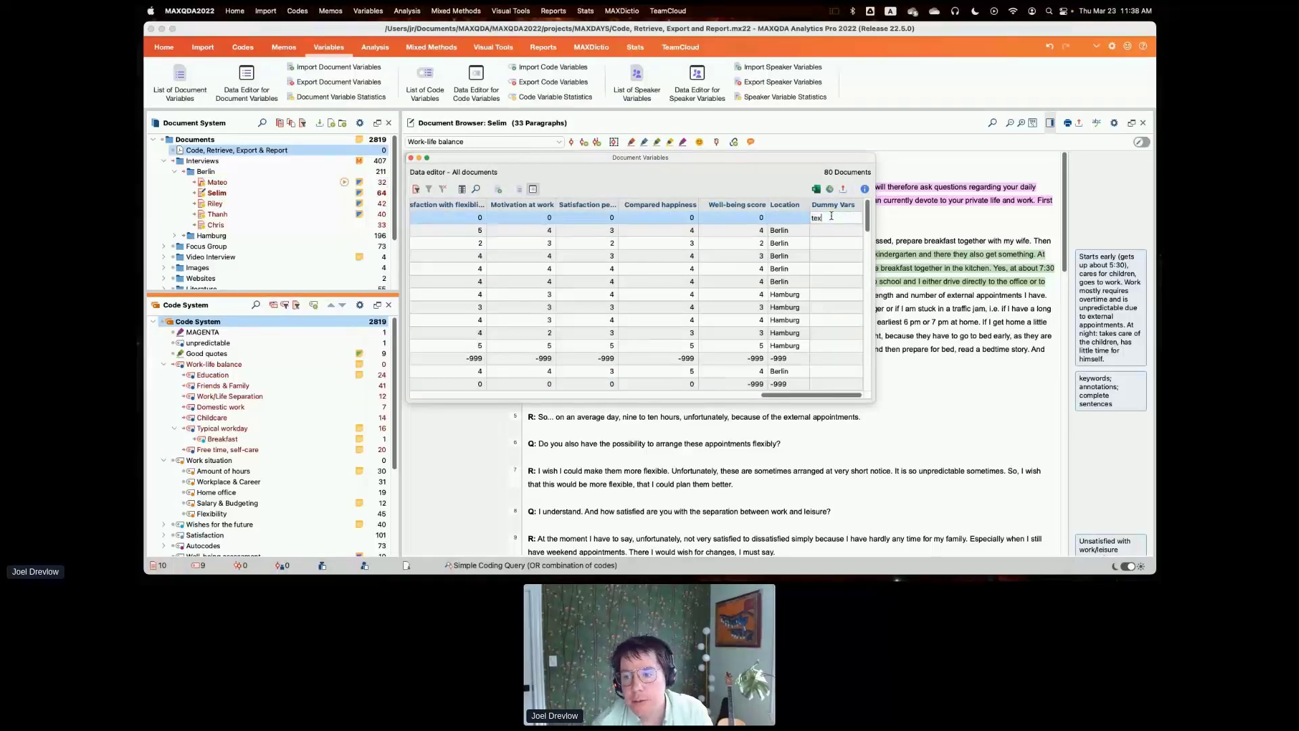
text(t)
double_click(830, 231)
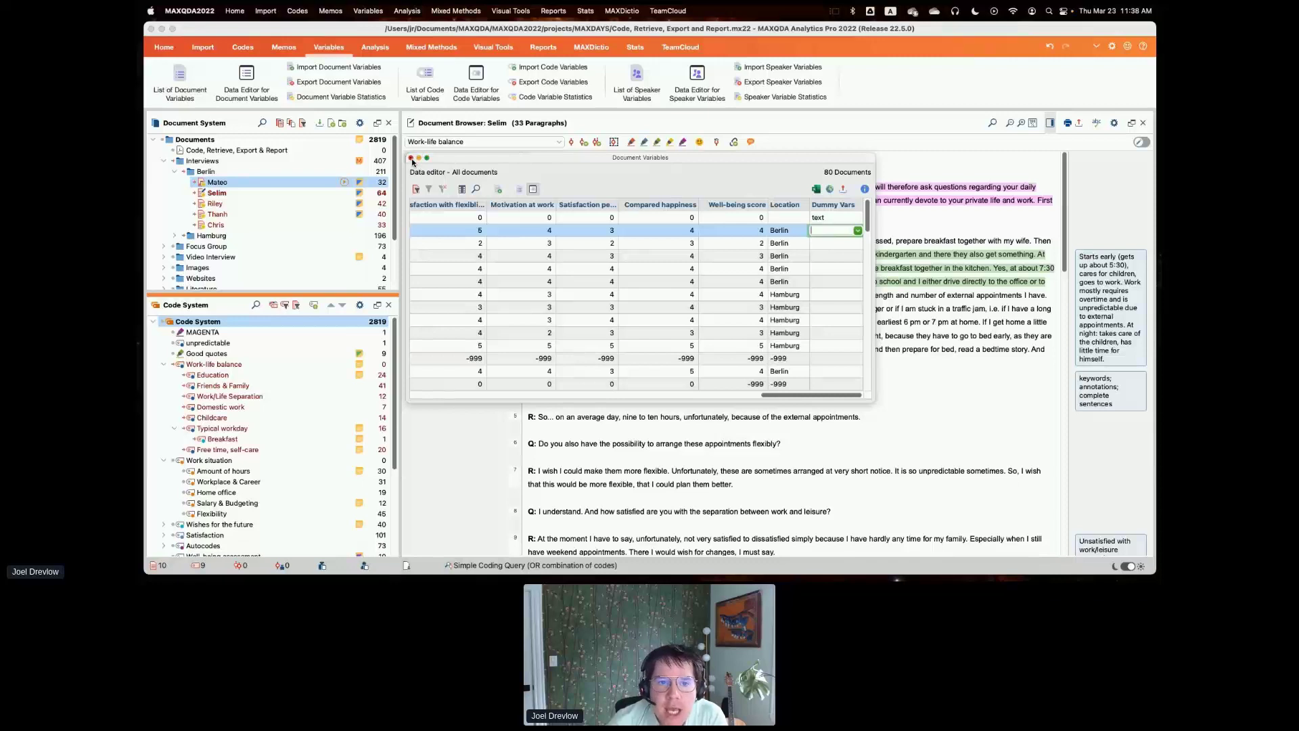
click(410, 158)
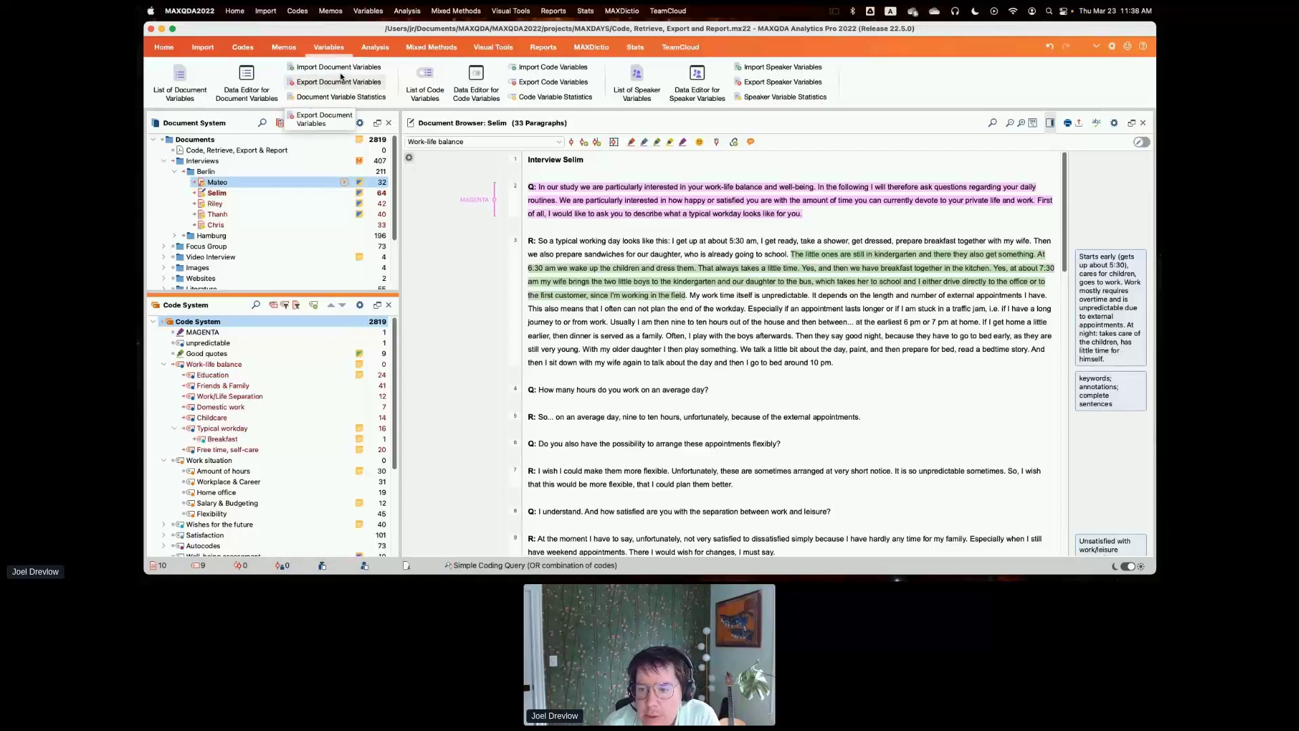
Review the document variables table for all documents in the data editor, widening the Document name column, and close it
click(233, 90)
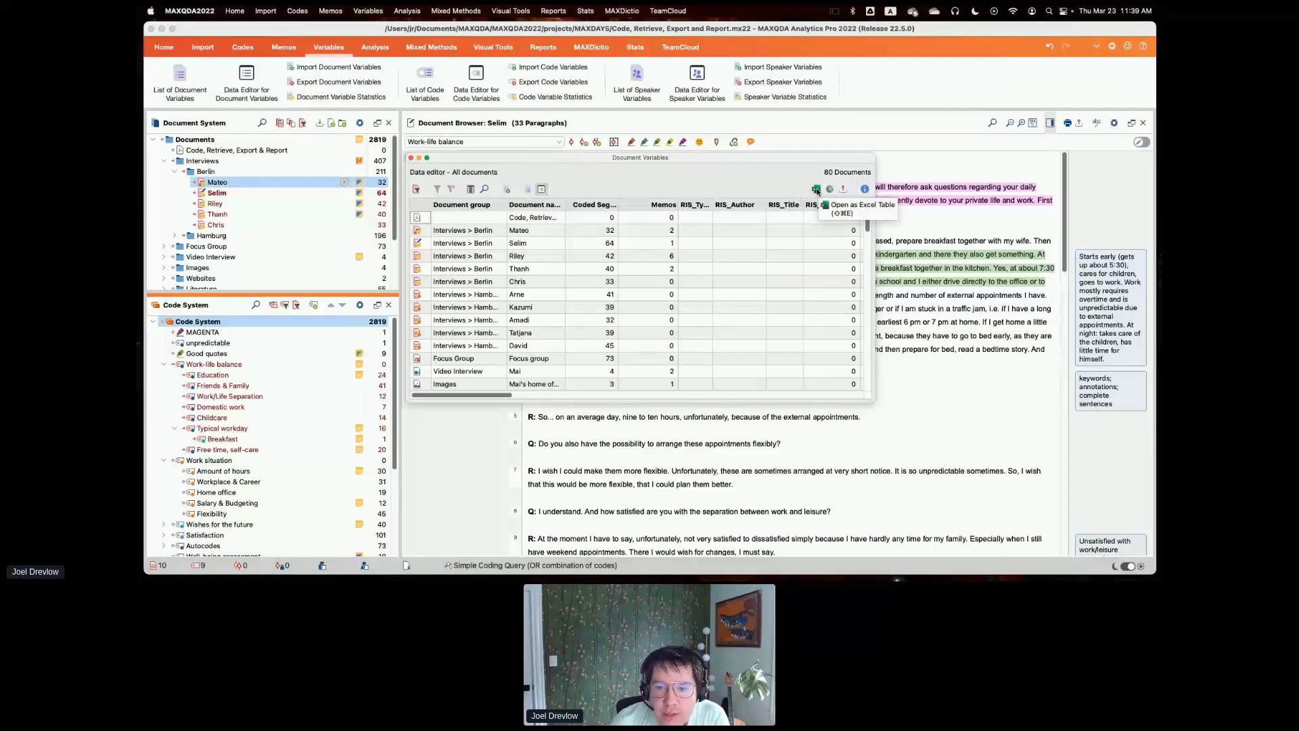
right_click(731, 320)
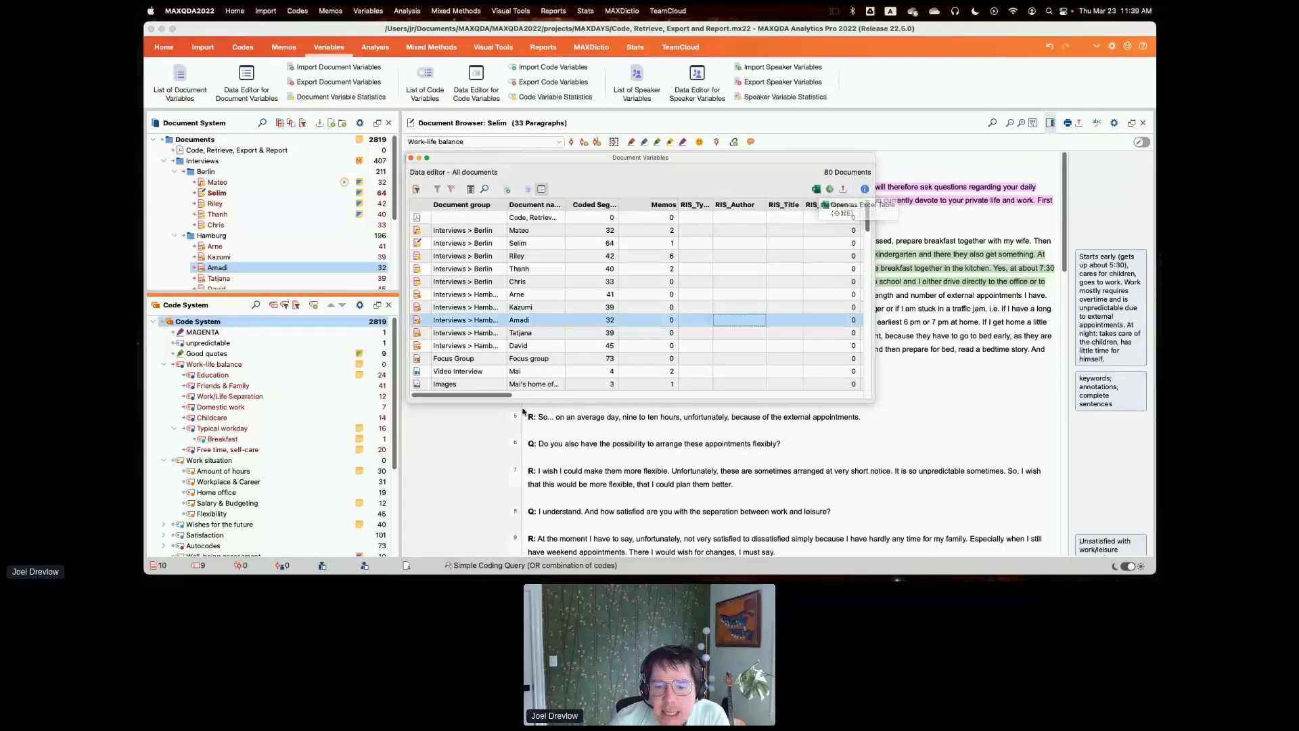
click(501, 396)
drag(500, 396, 467, 397)
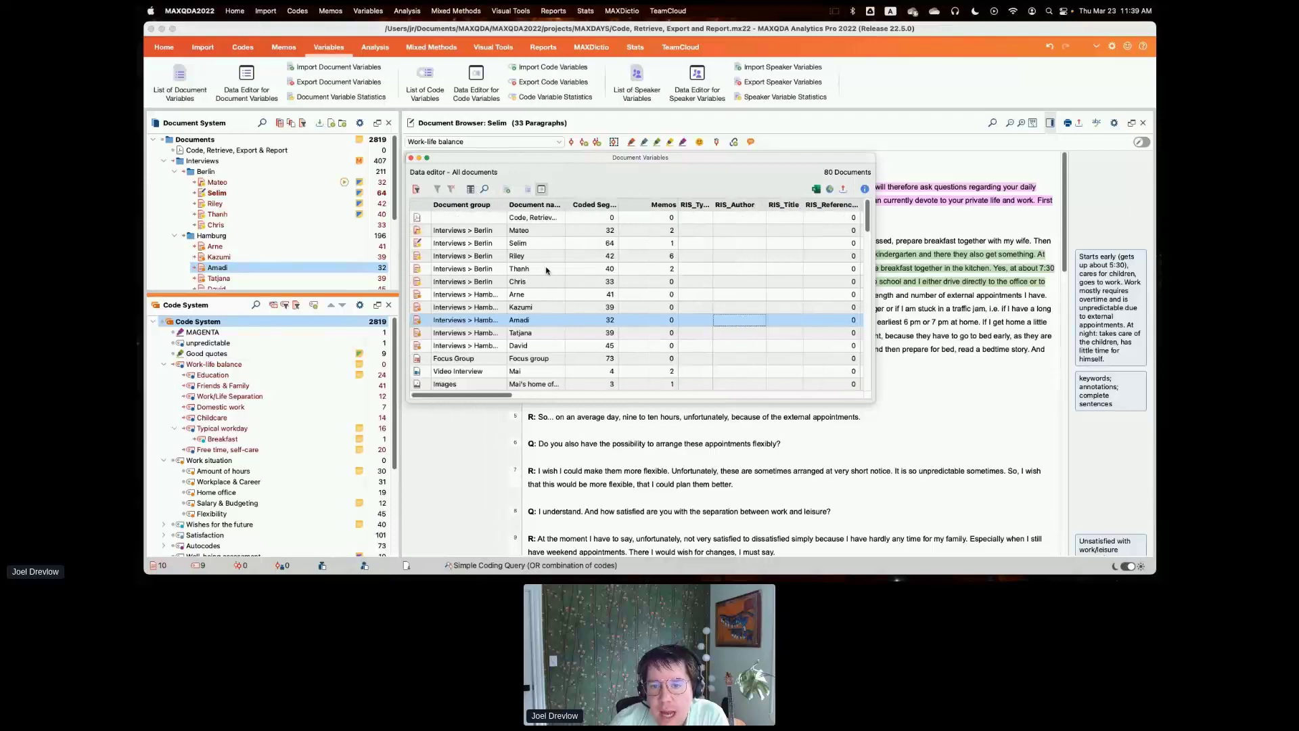
drag(564, 204, 586, 204)
mouse_move(498, 395)
mouse_down()
mouse_move(620, 396)
mouse_move(496, 399)
mouse_up()
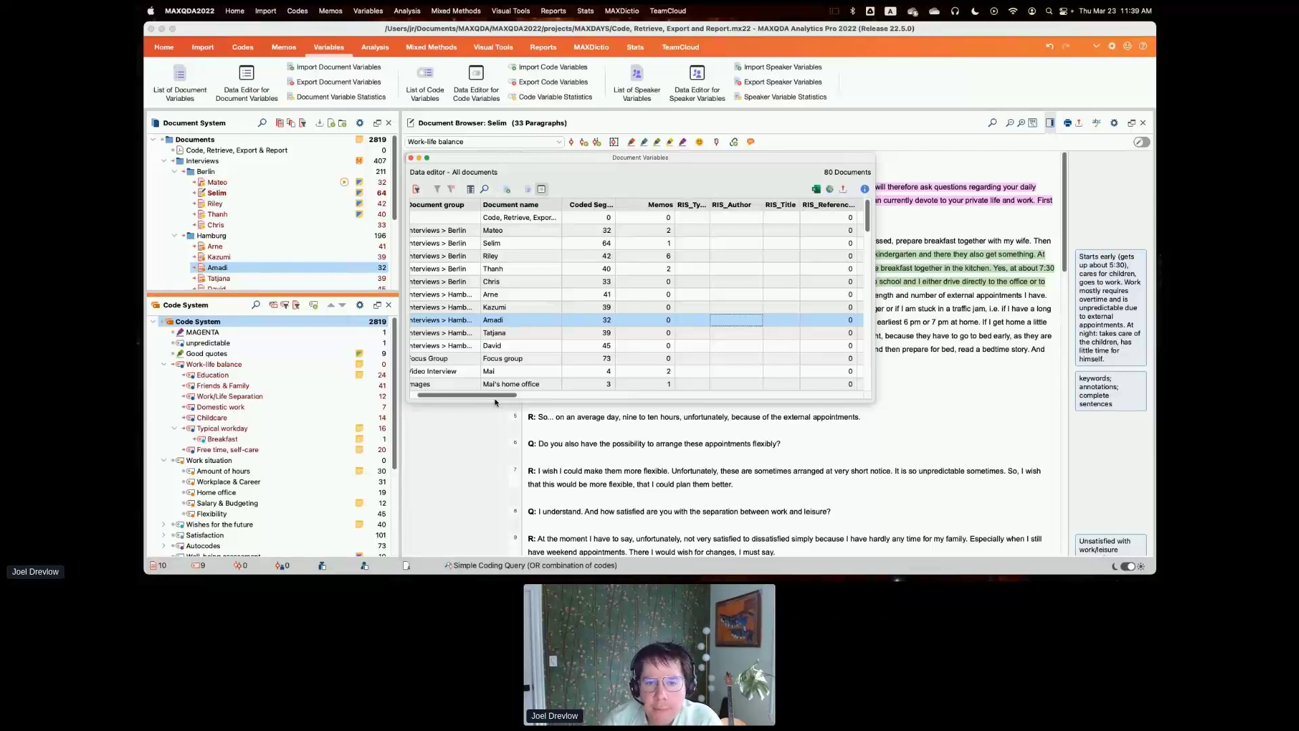
drag(500, 154, 526, 159)
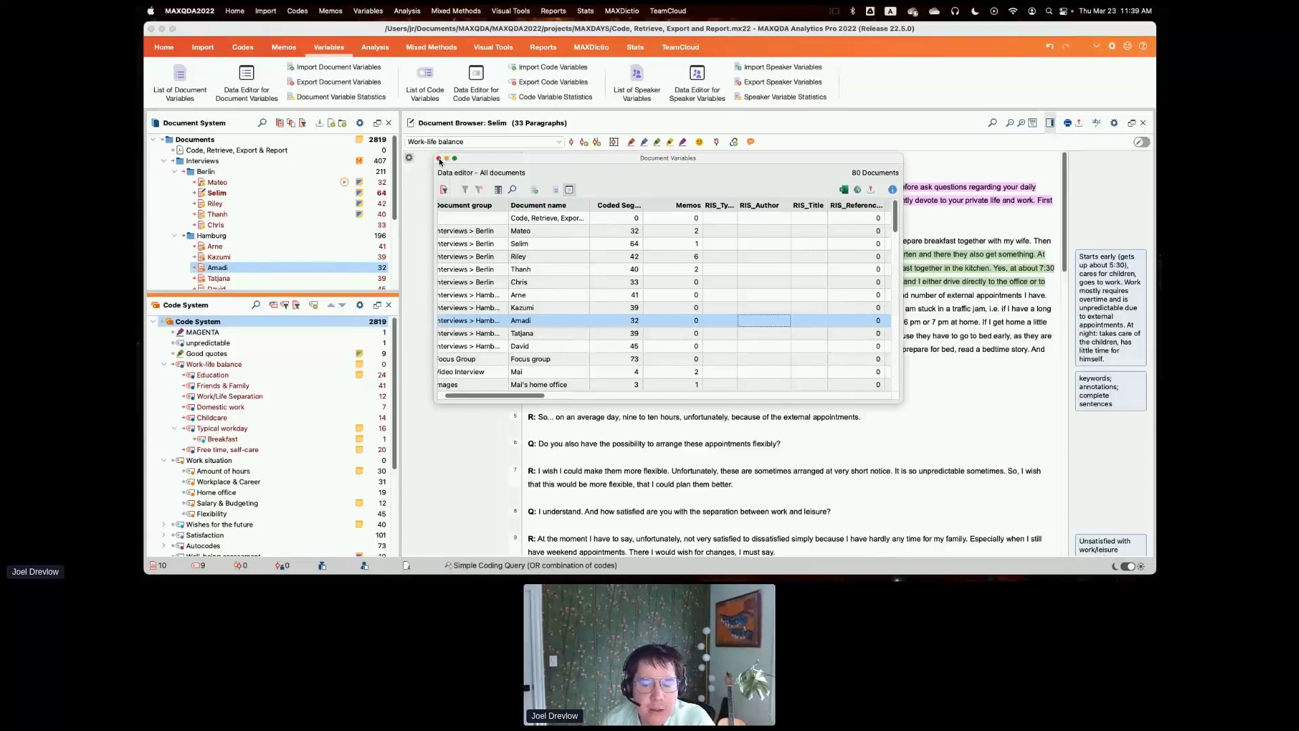
click(440, 159)
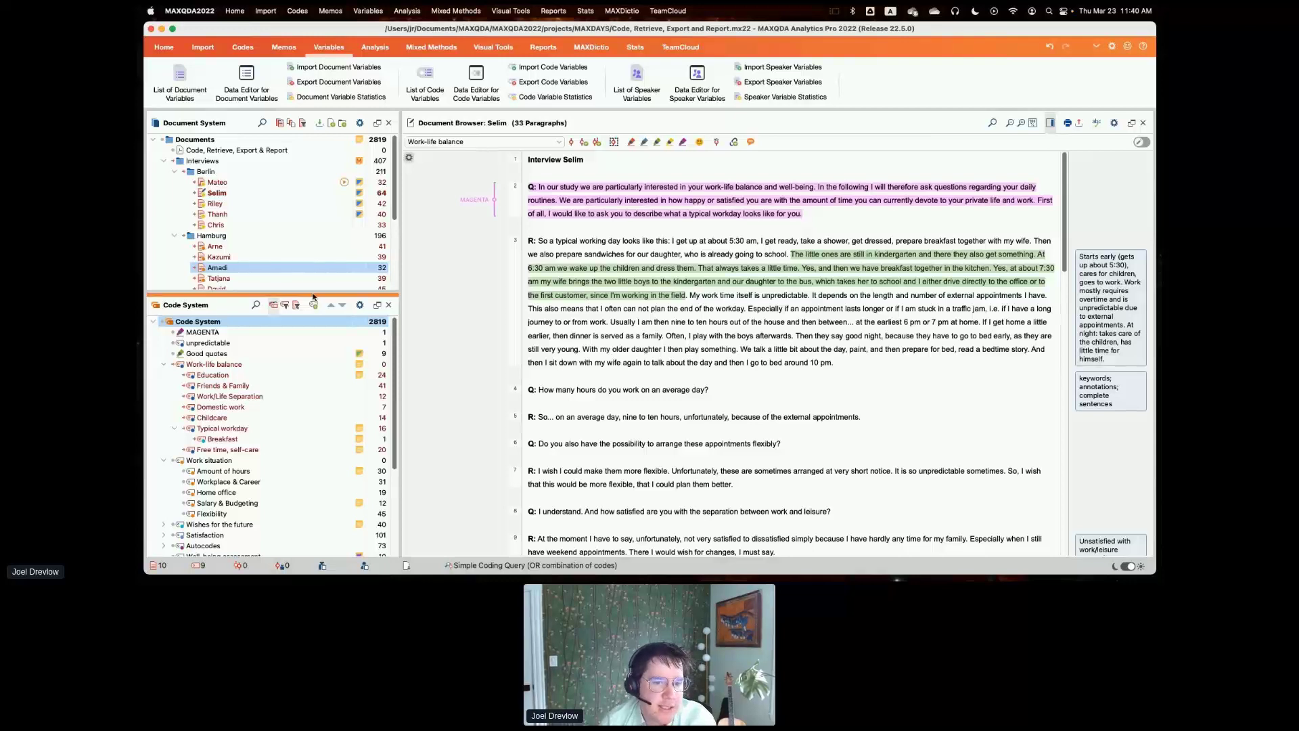
Look at the import and export options for the code system
drag(313, 294, 312, 286)
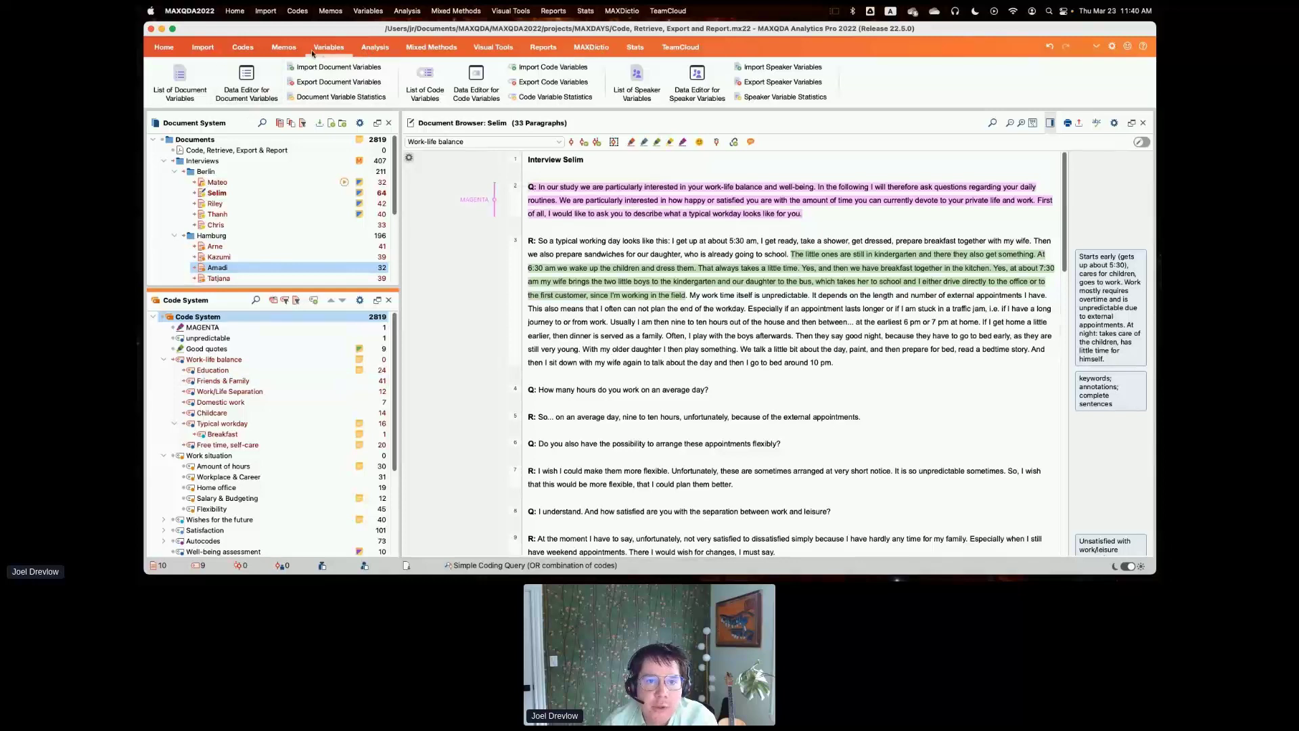
click(250, 50)
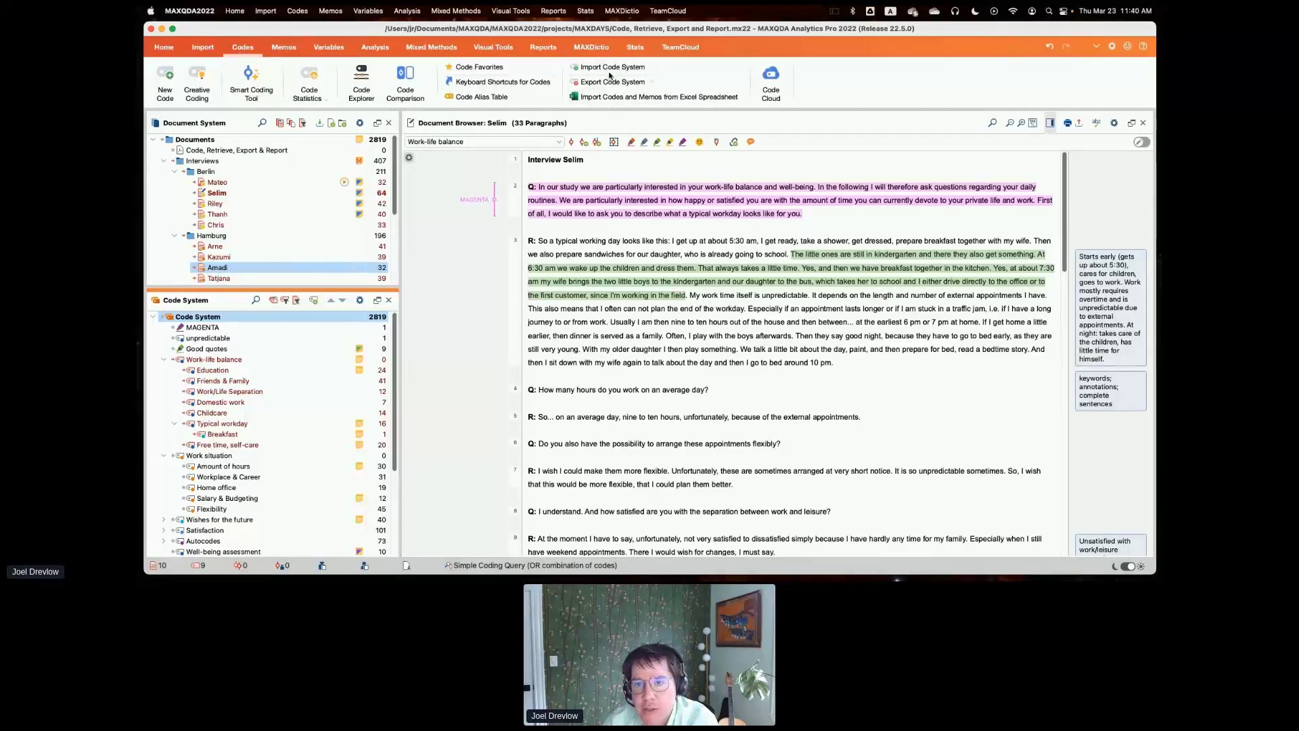
click(650, 82)
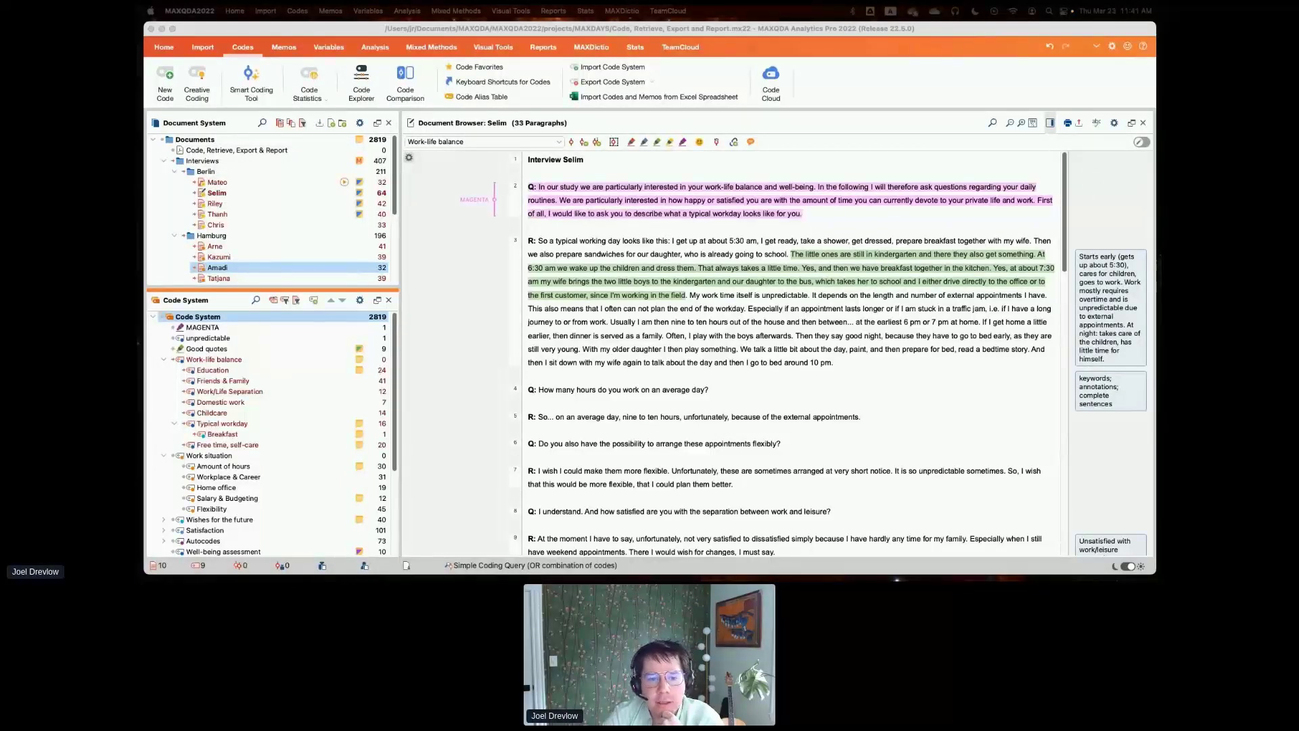
Enlarge the Code System area, collapse Work situation and Work-life balance, and expand SURVEY OPEN-ENDED QUESTIONS with its two question codes collapsed
drag(252, 289, 247, 230)
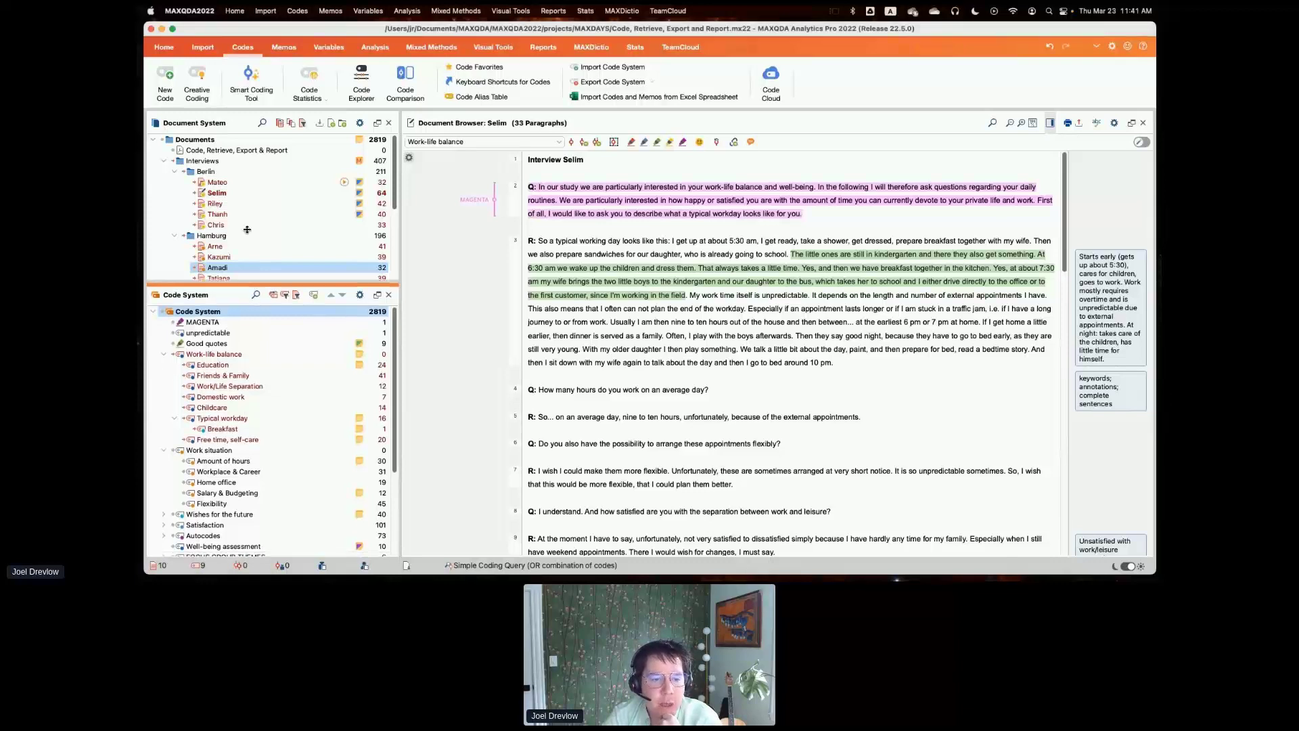
click(164, 398)
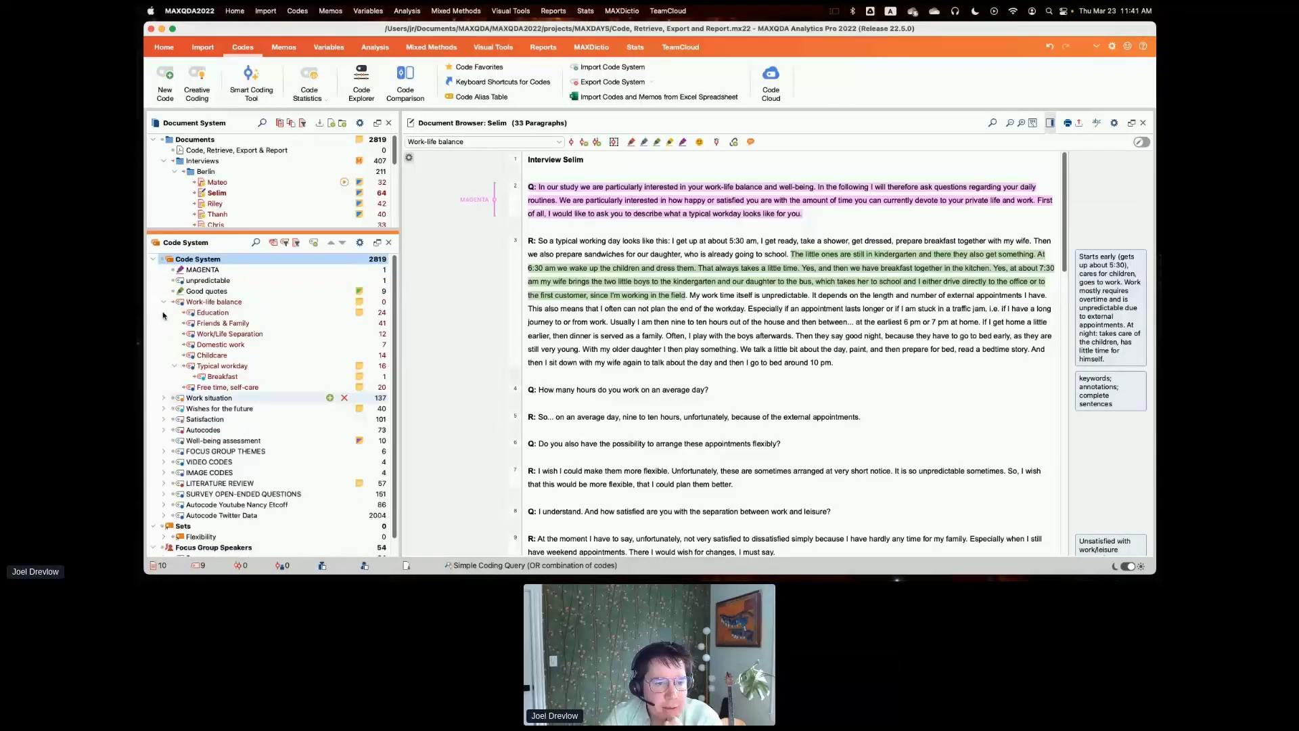
click(164, 302)
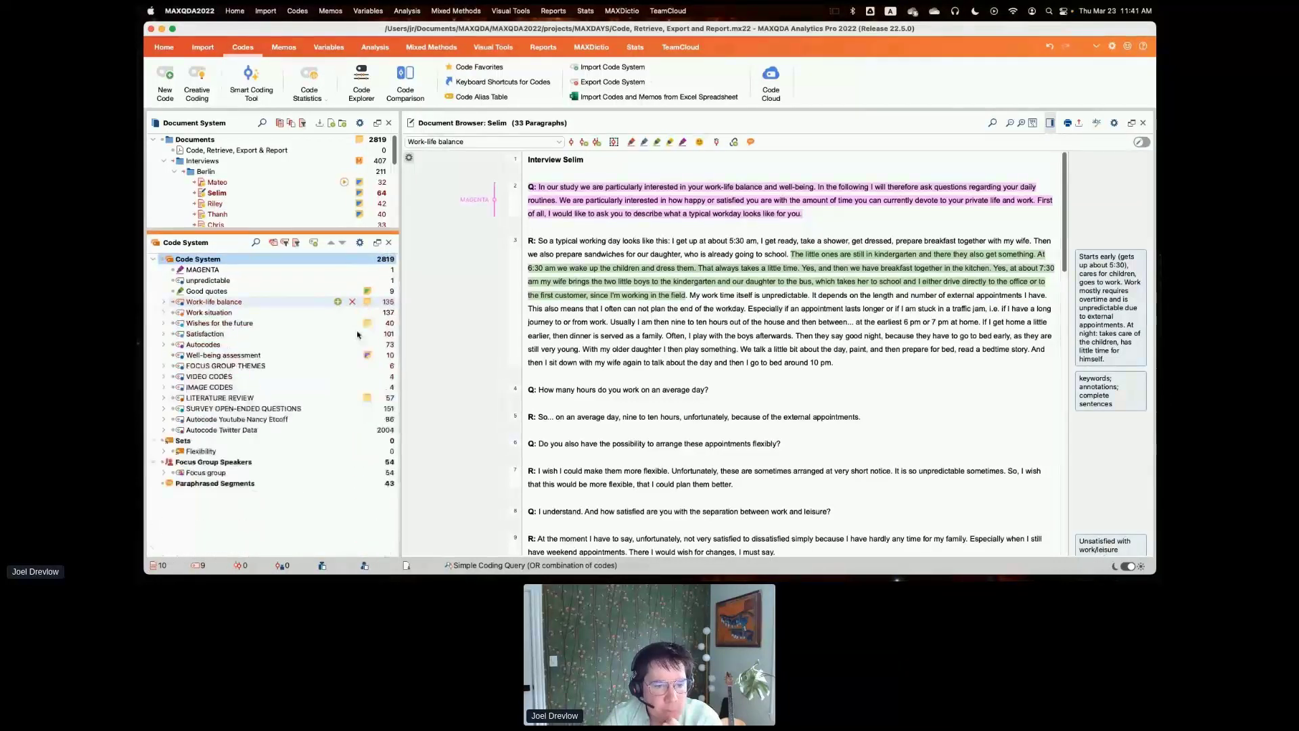
click(164, 408)
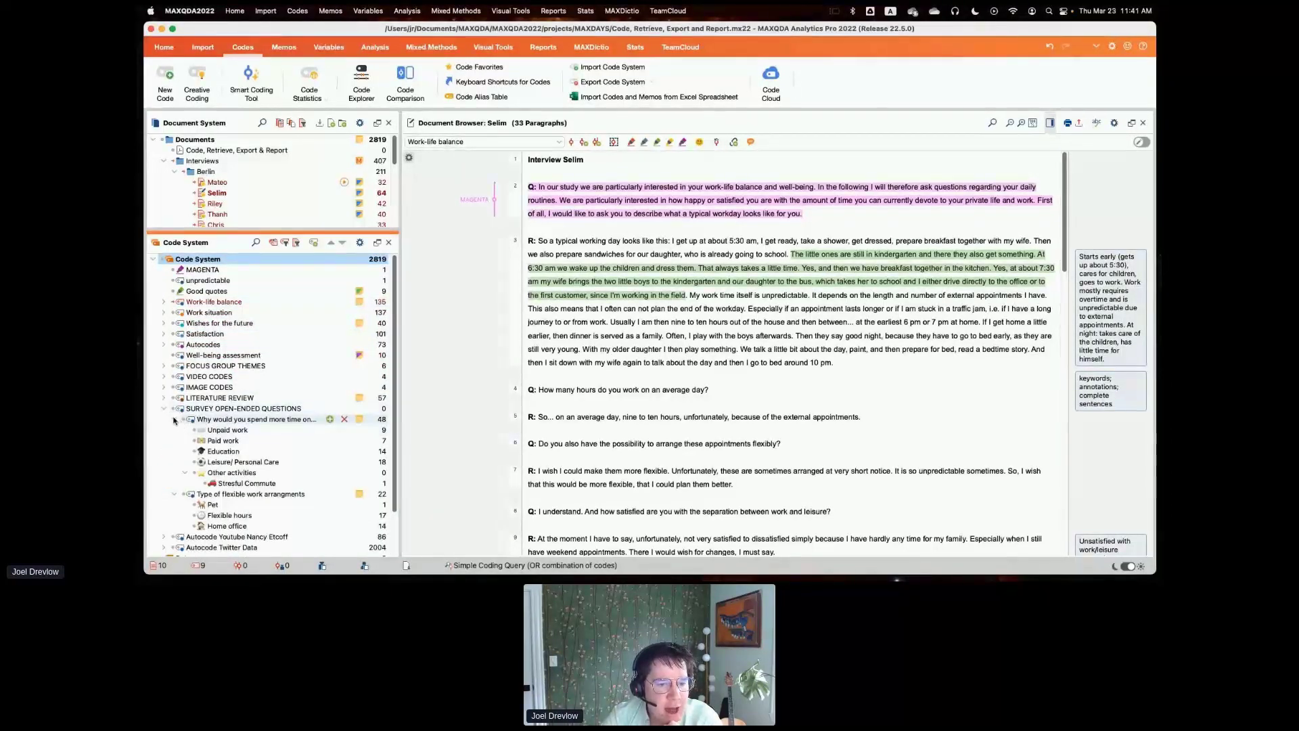
click(175, 419)
click(174, 430)
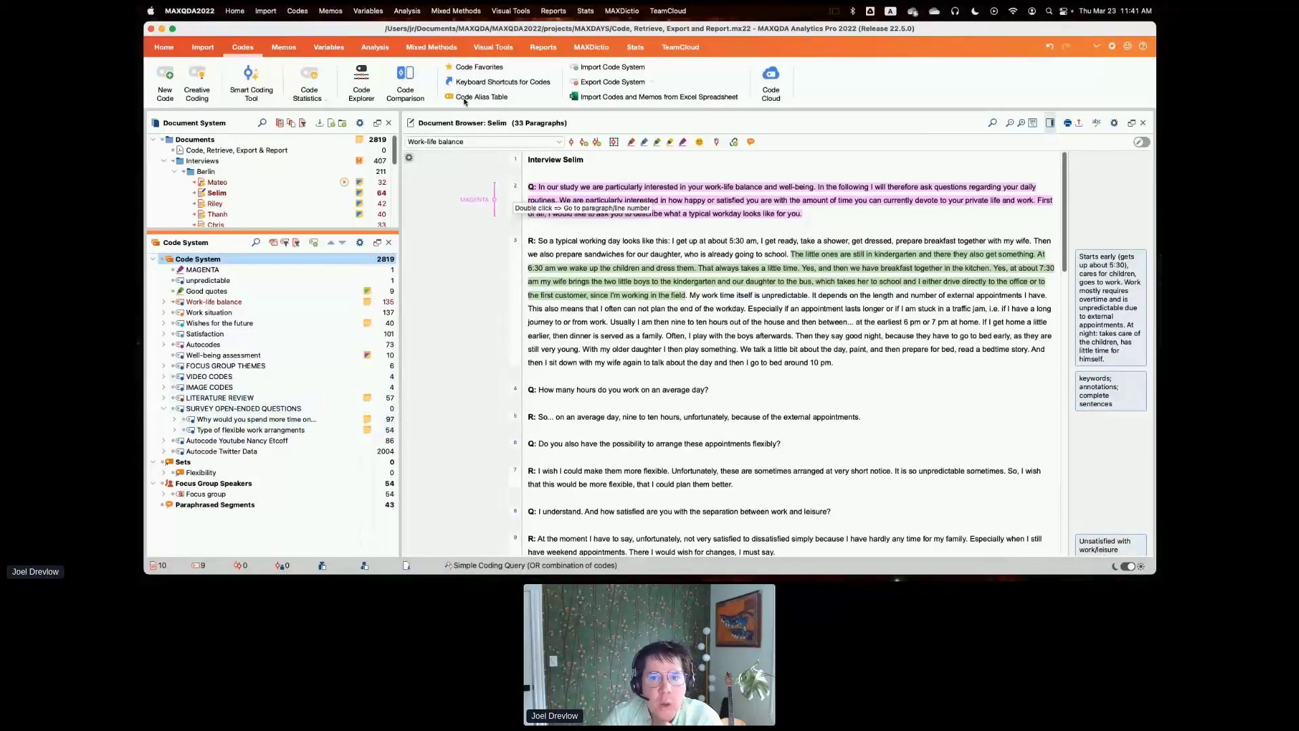
View SURVEY OPEN-ENDED QUESTIONS and its first question code in Categorize Survey Data for only activated documents, and close the view
click(375, 47)
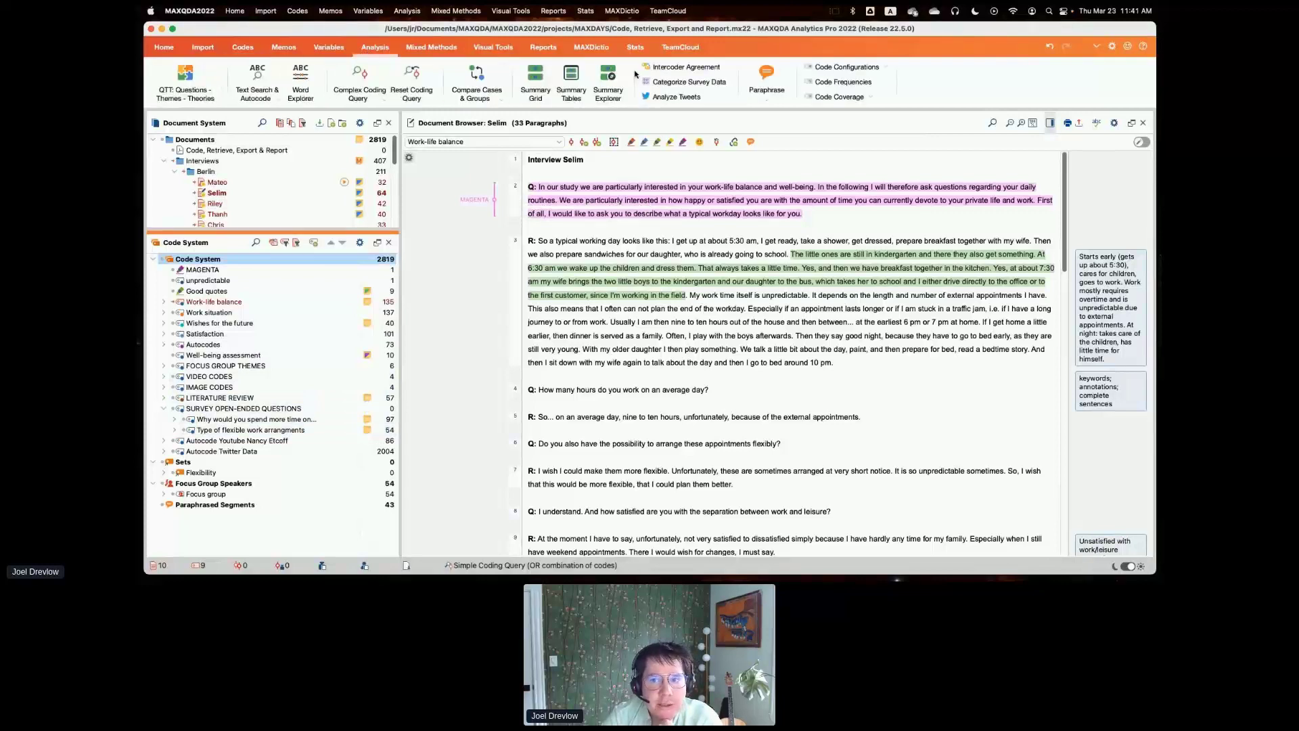
click(678, 82)
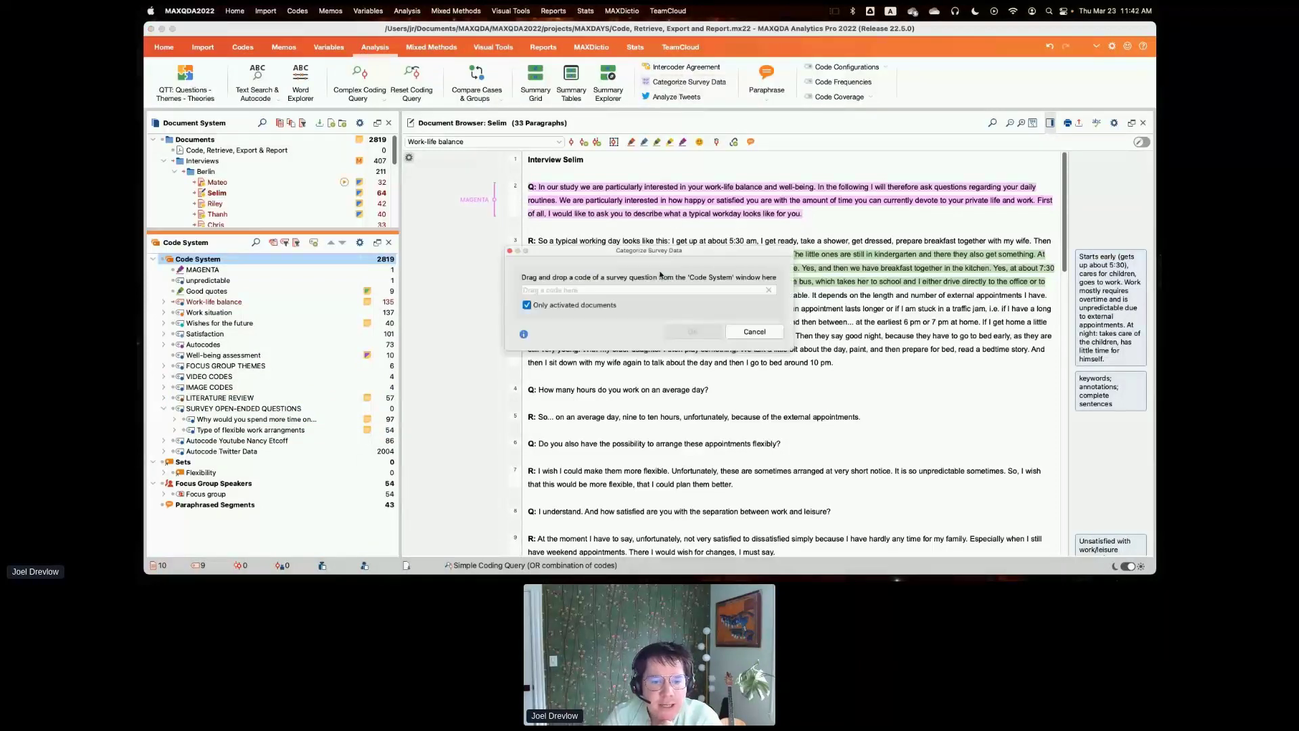
drag(271, 409, 595, 290)
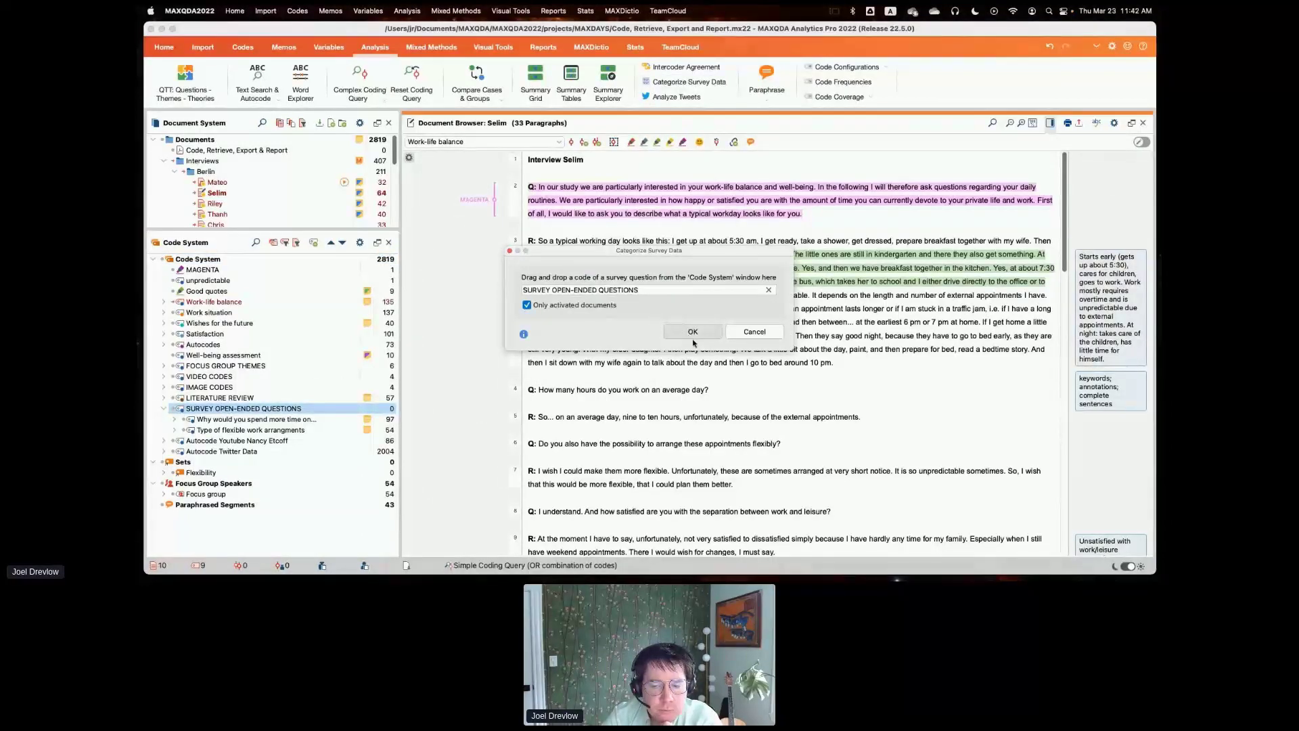
click(679, 331)
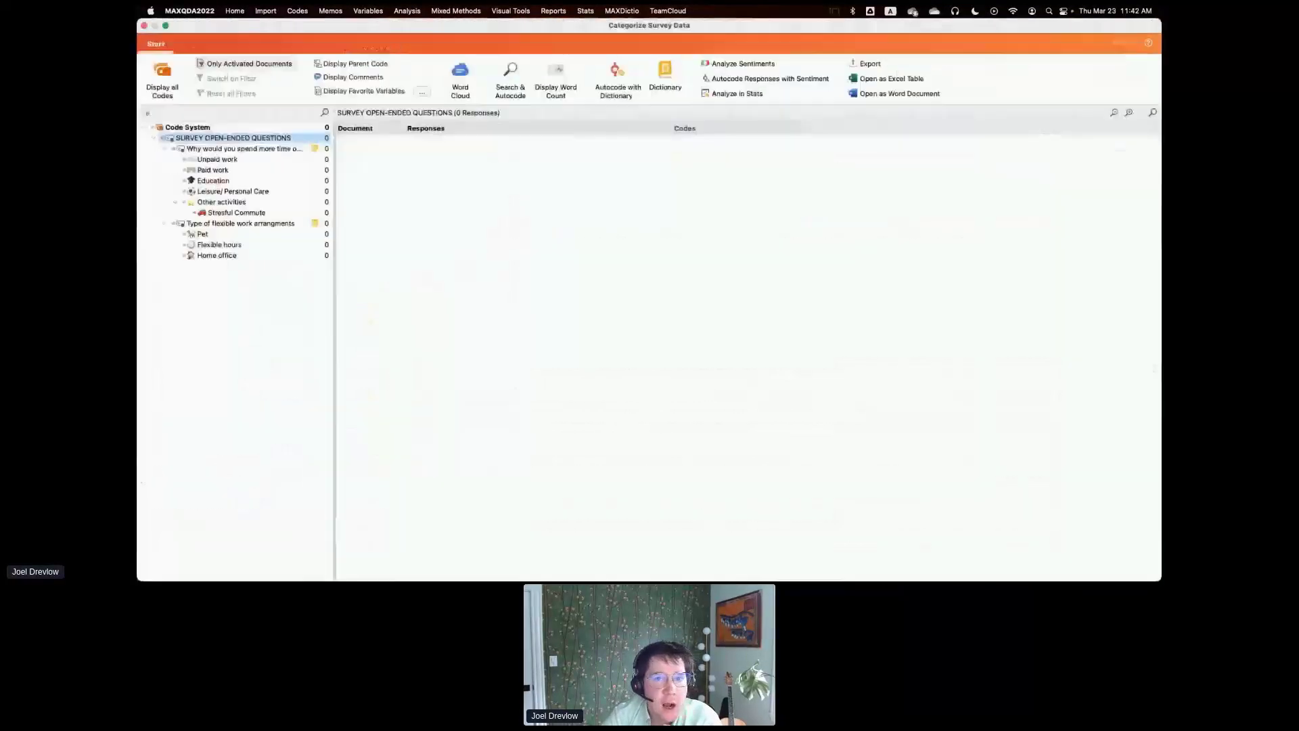
click(211, 148)
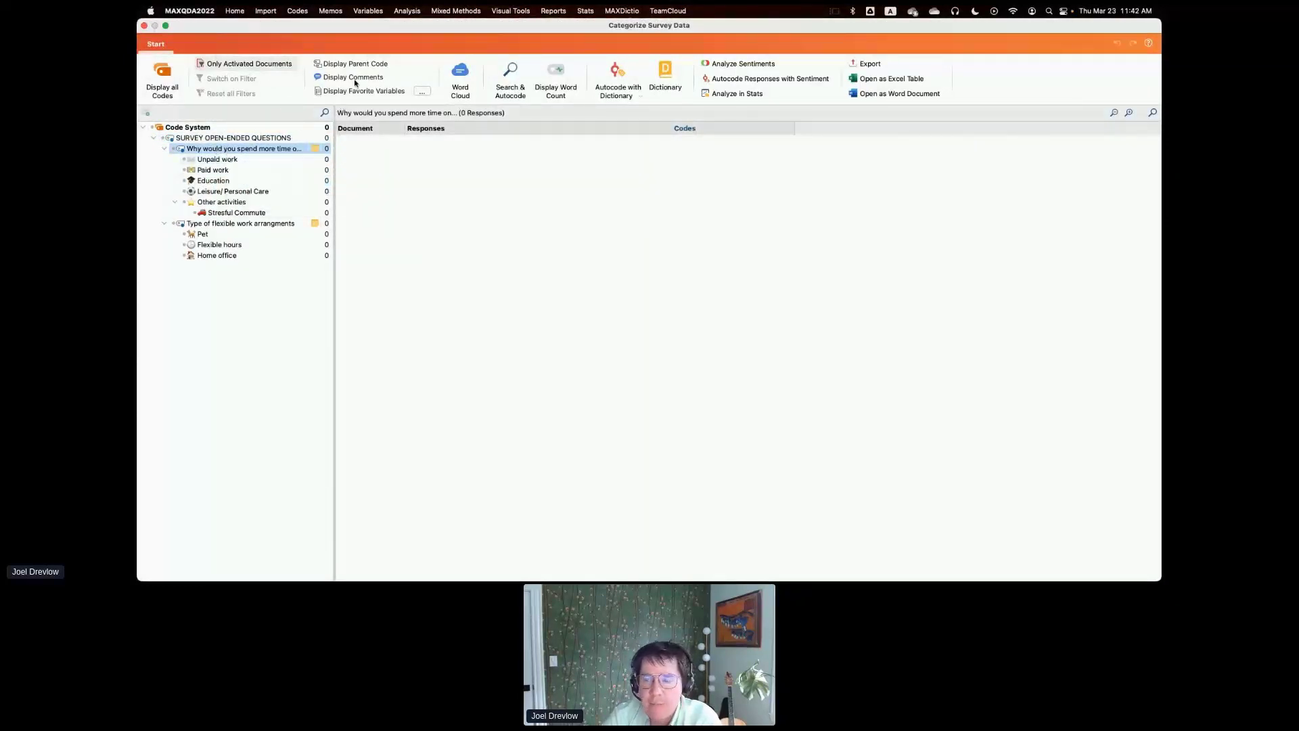
drag(205, 31, 205, 31)
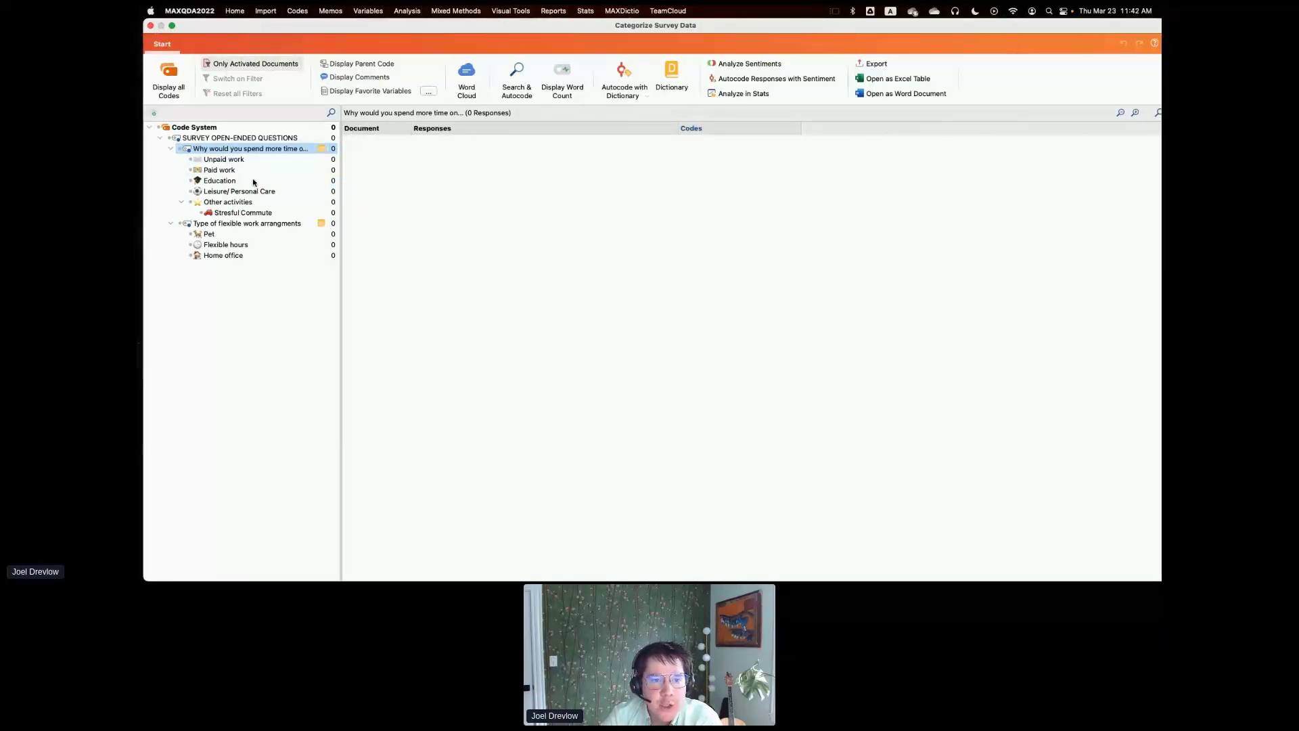
click(150, 26)
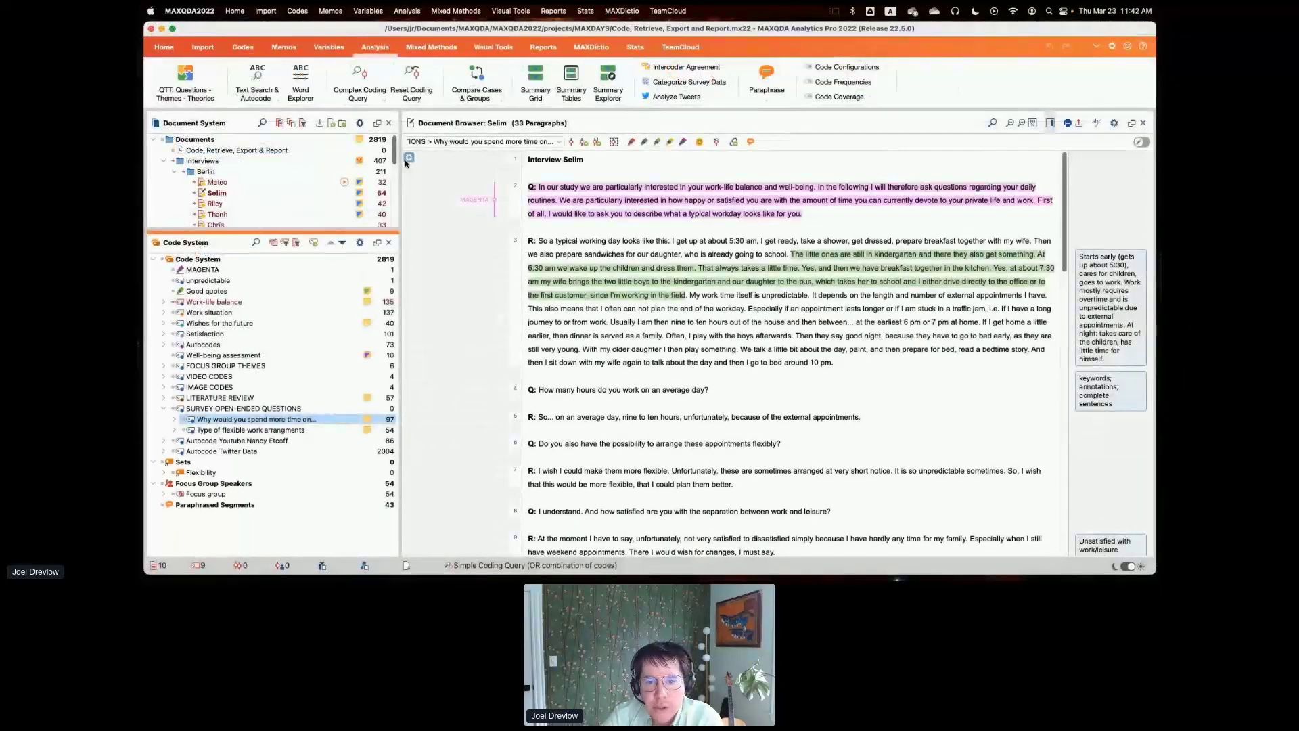
Look through the code colour filters in the coding stripe display options of the Selim document, leaving them unchanged
click(409, 157)
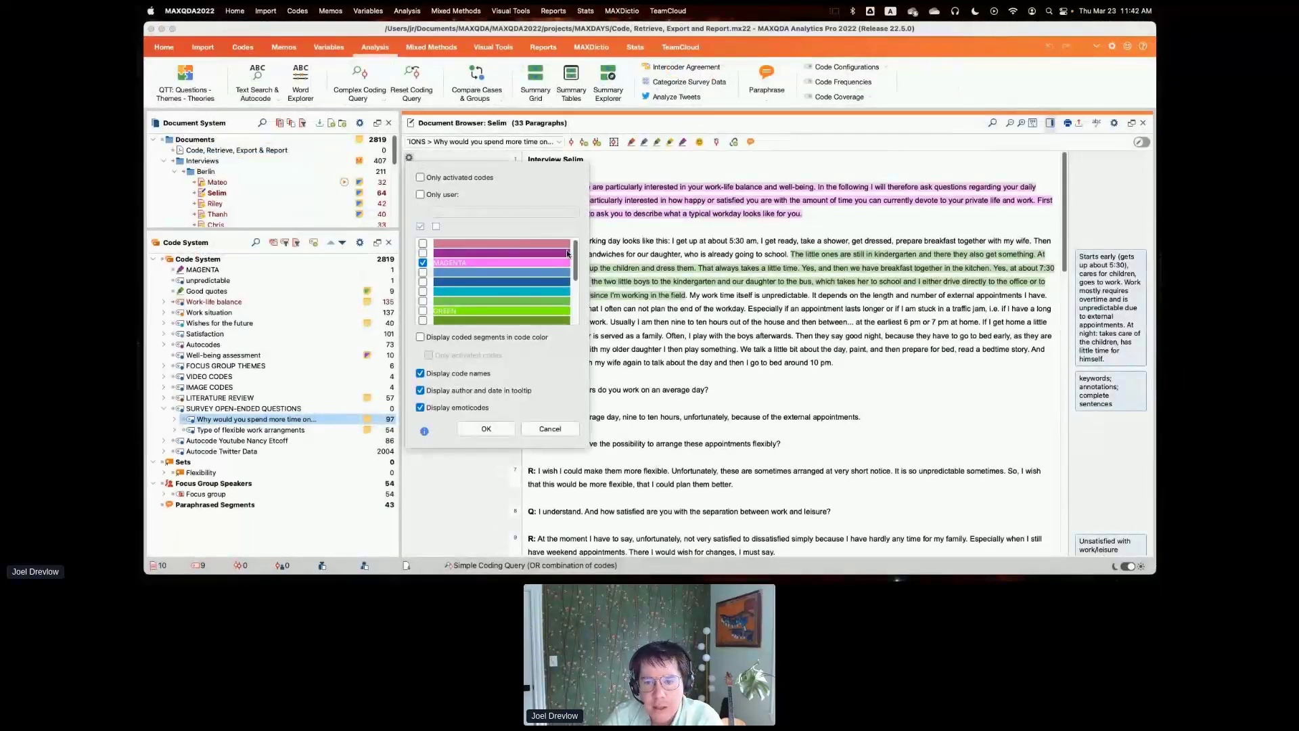
scroll(571, 264, down, 2)
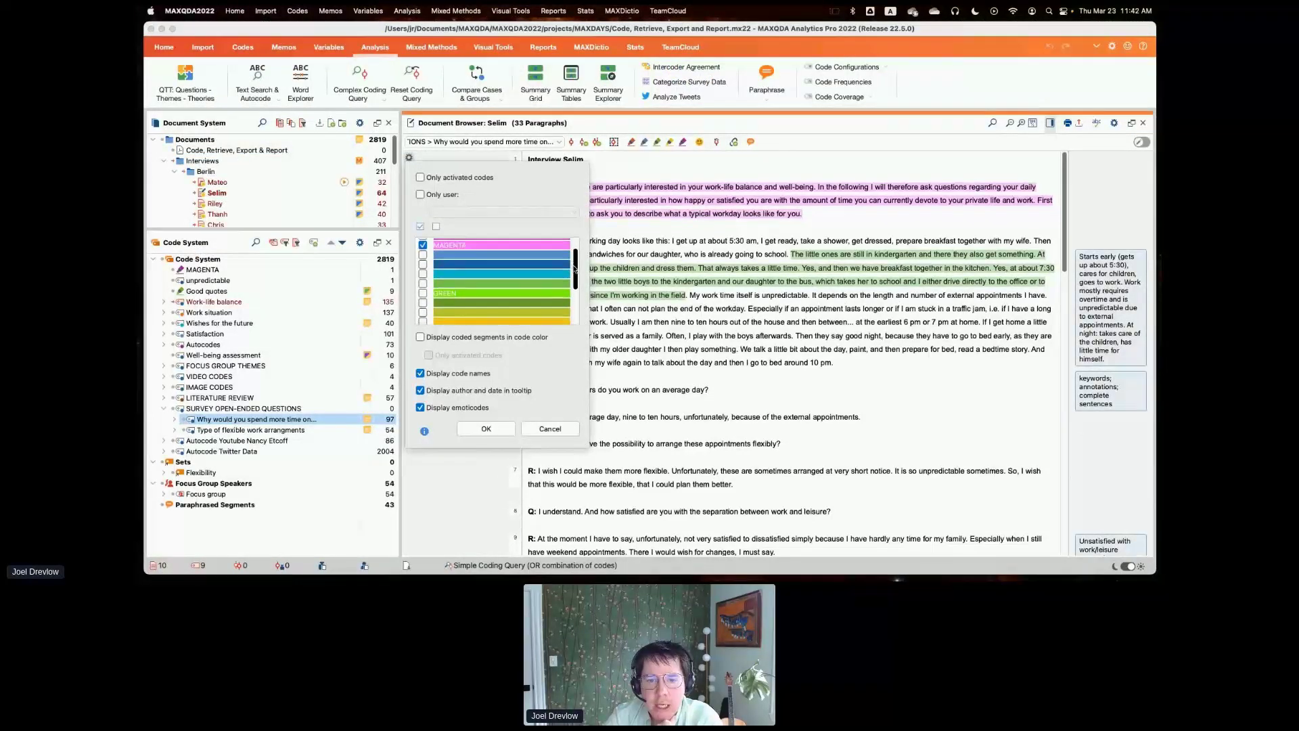
scroll(575, 268, down, 1)
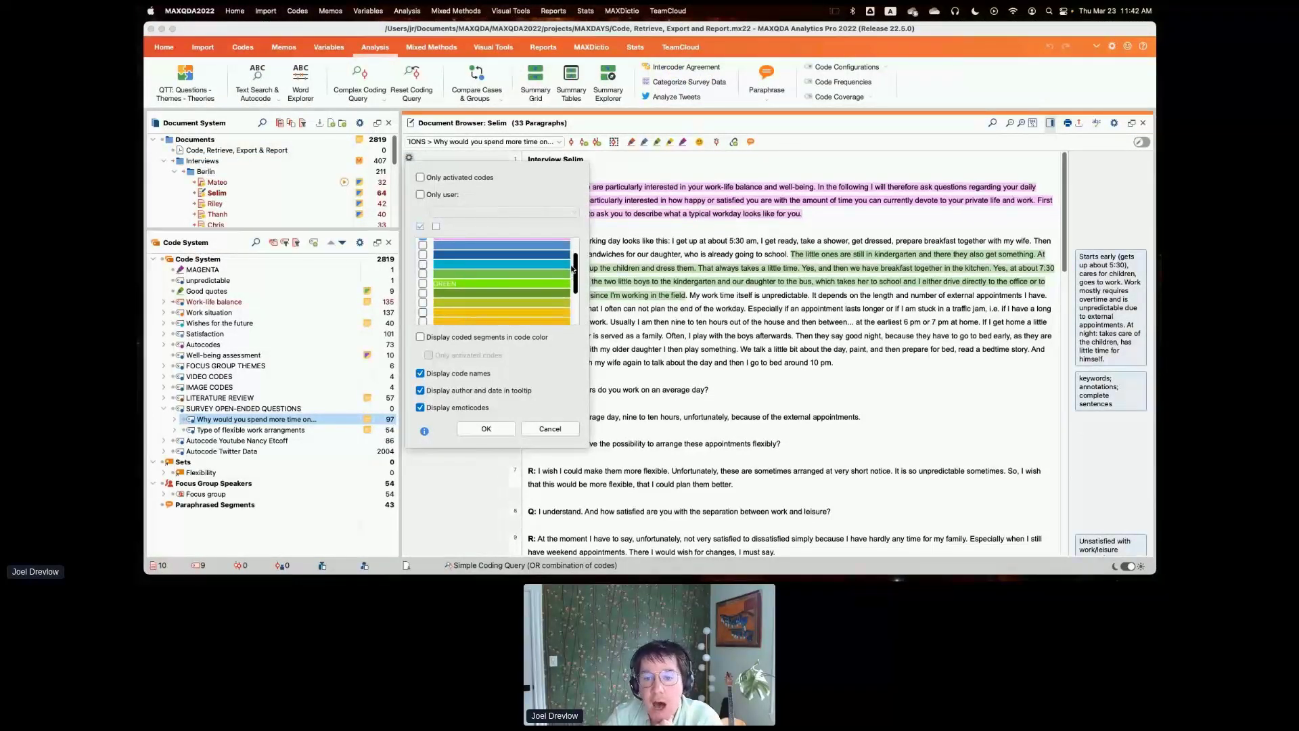
scroll(568, 272, up, 3)
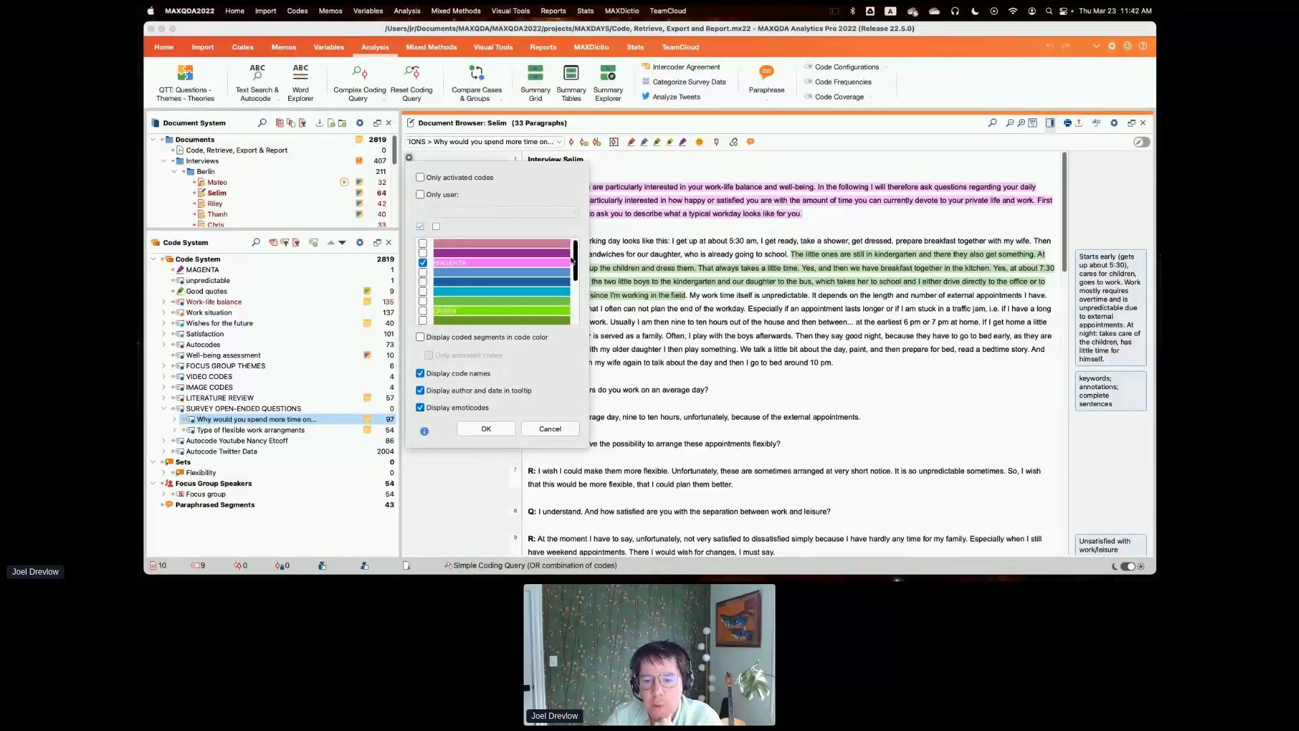
click(550, 428)
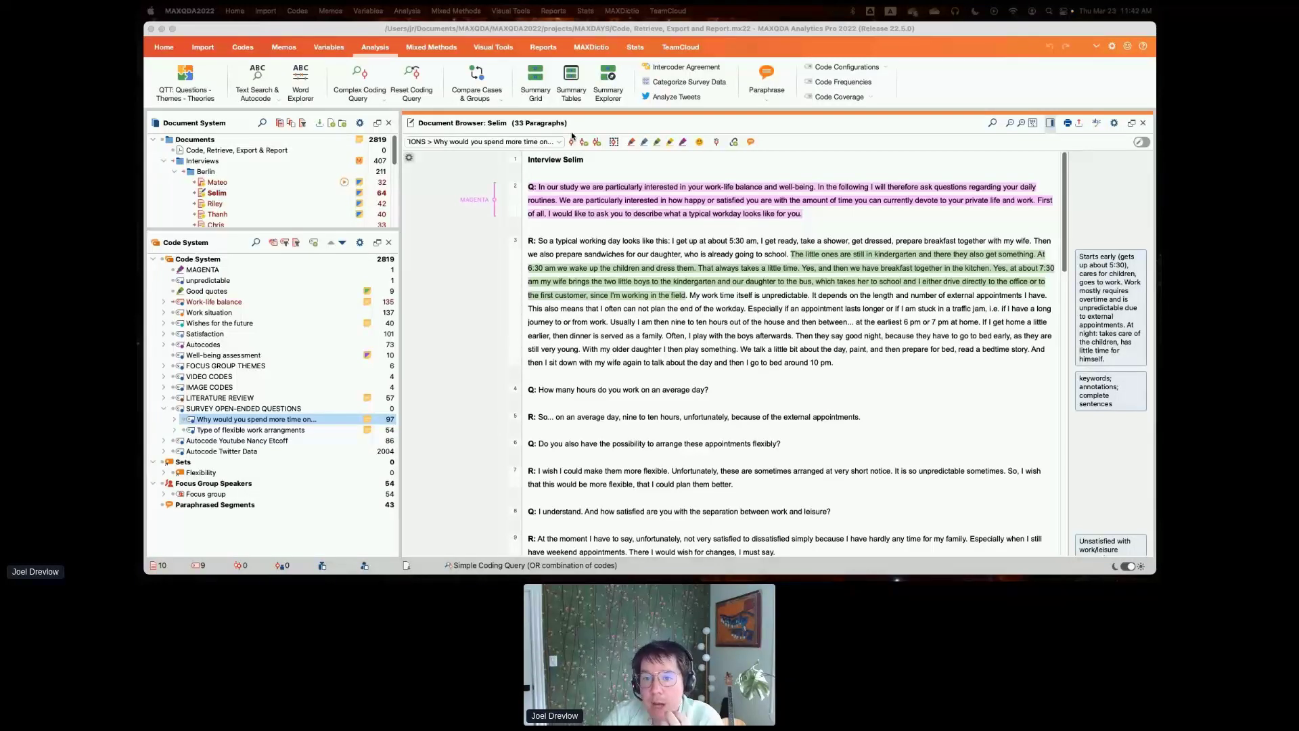
Review the general preferences, highlighting the path of the folder for external files, and close them without saving
click(1112, 47)
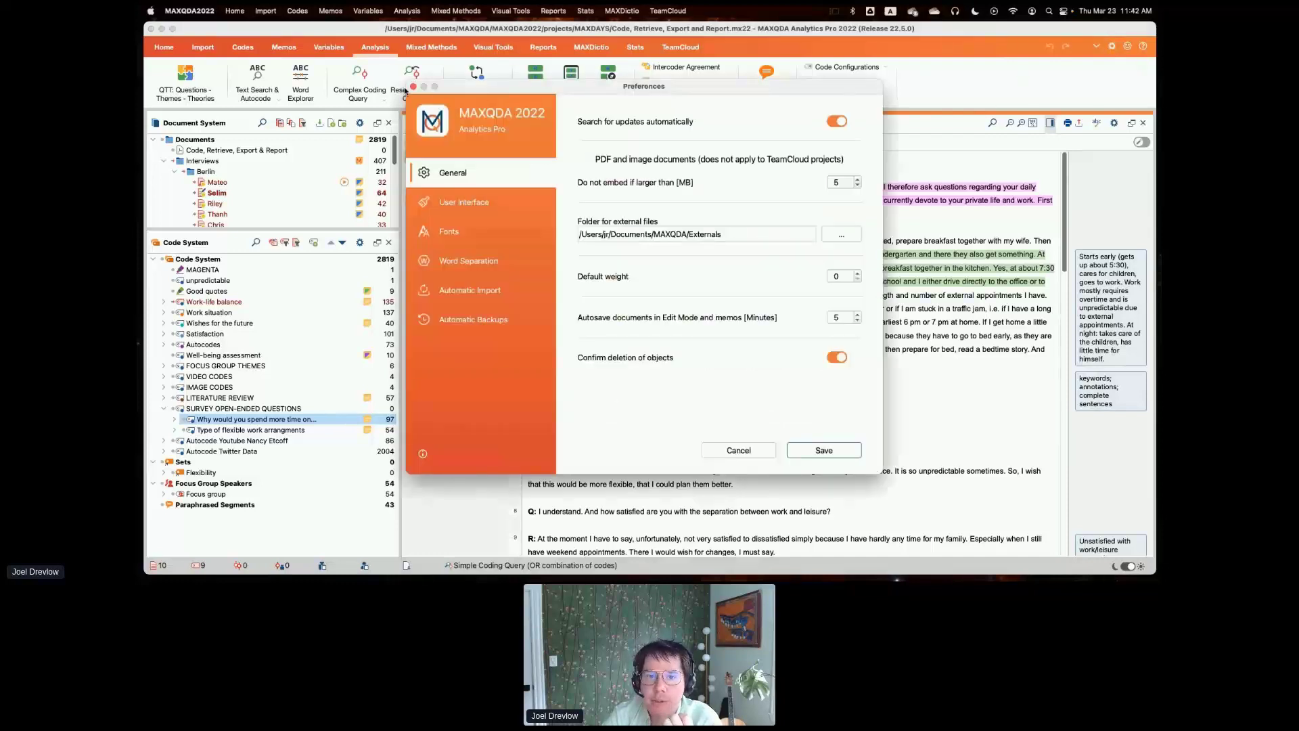
click(413, 87)
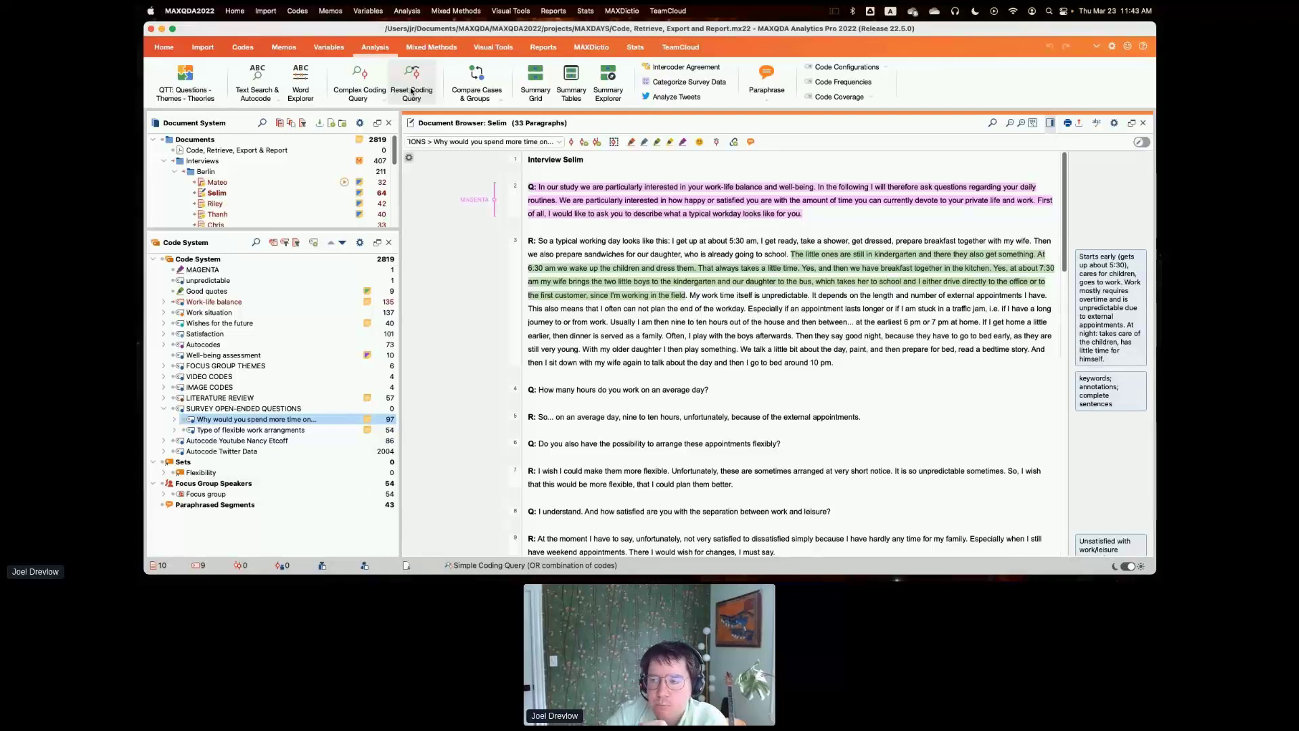
click(1113, 46)
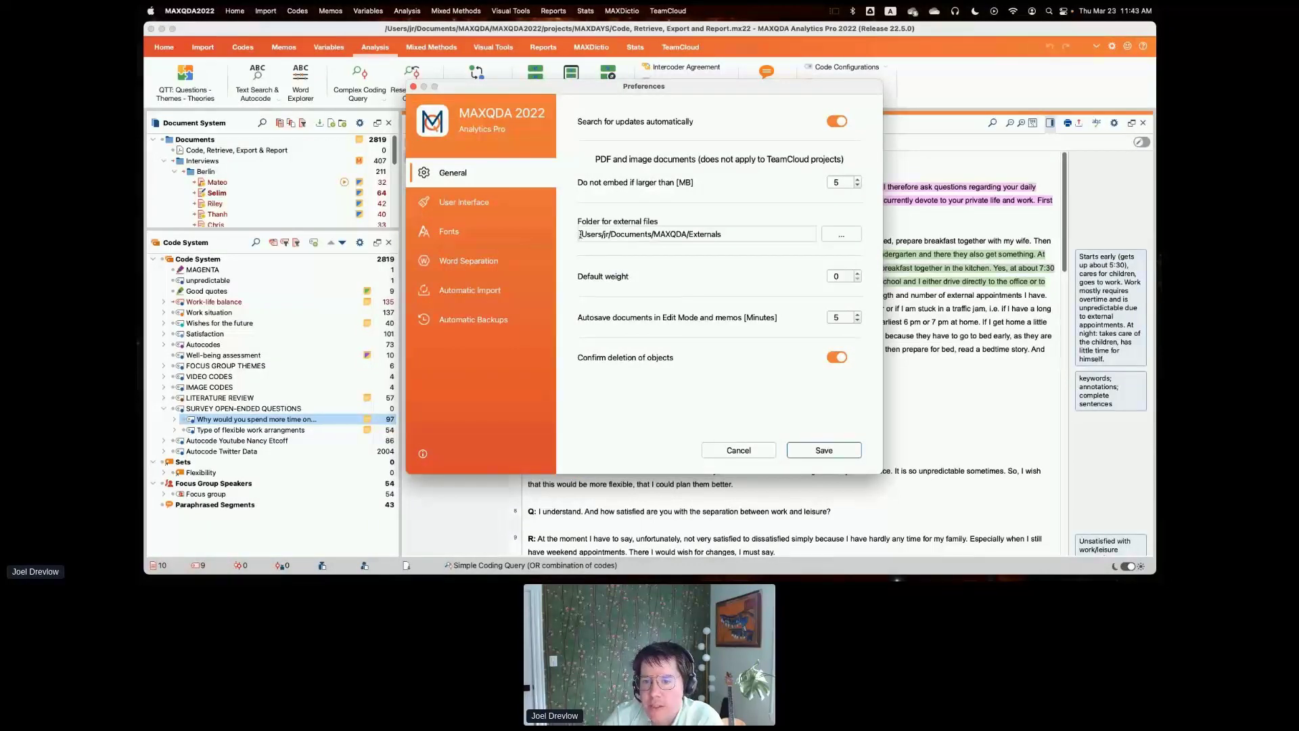
triple_click(758, 234)
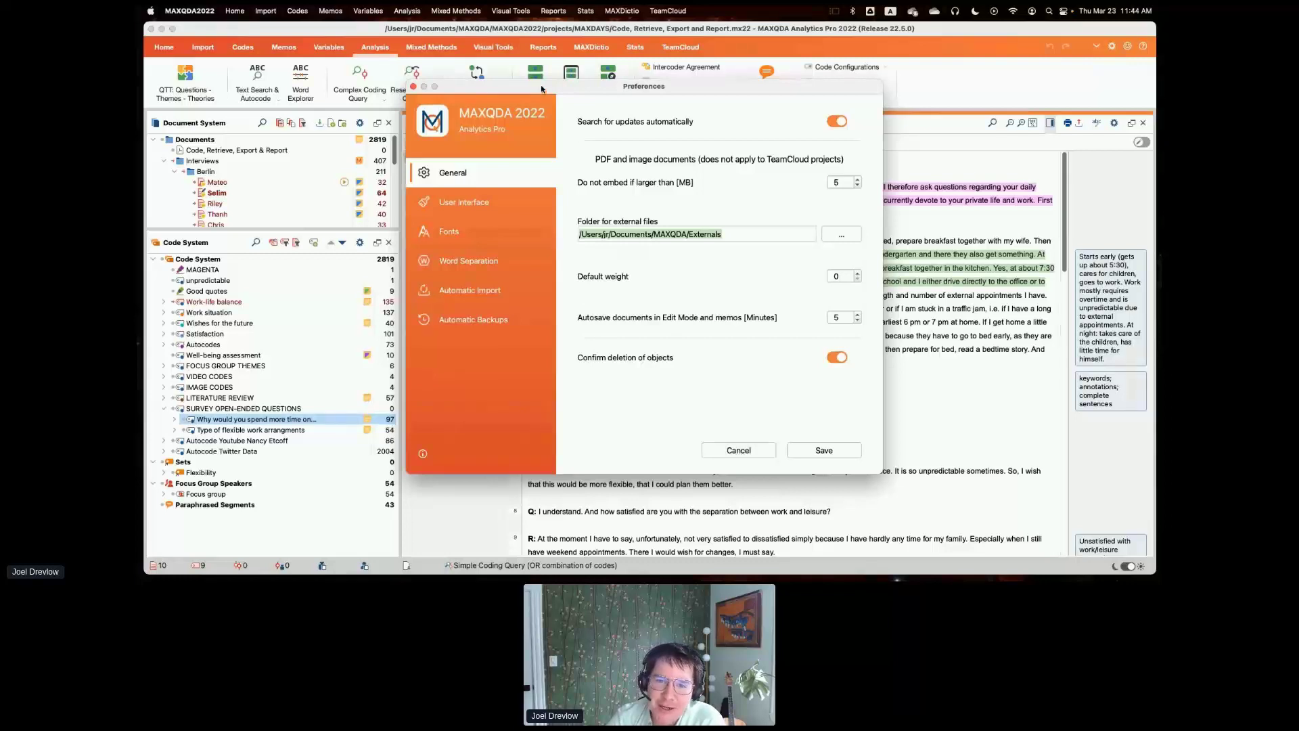
drag(415, 87, 416, 88)
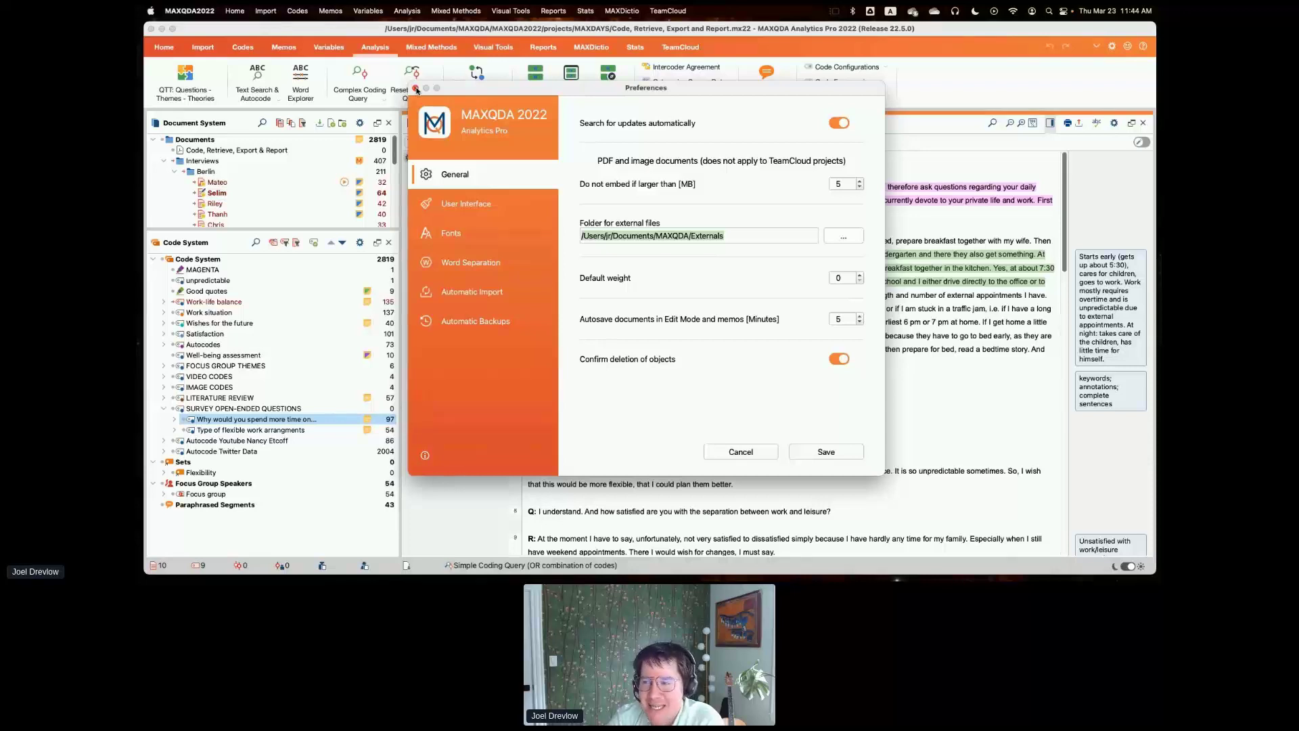
click(416, 90)
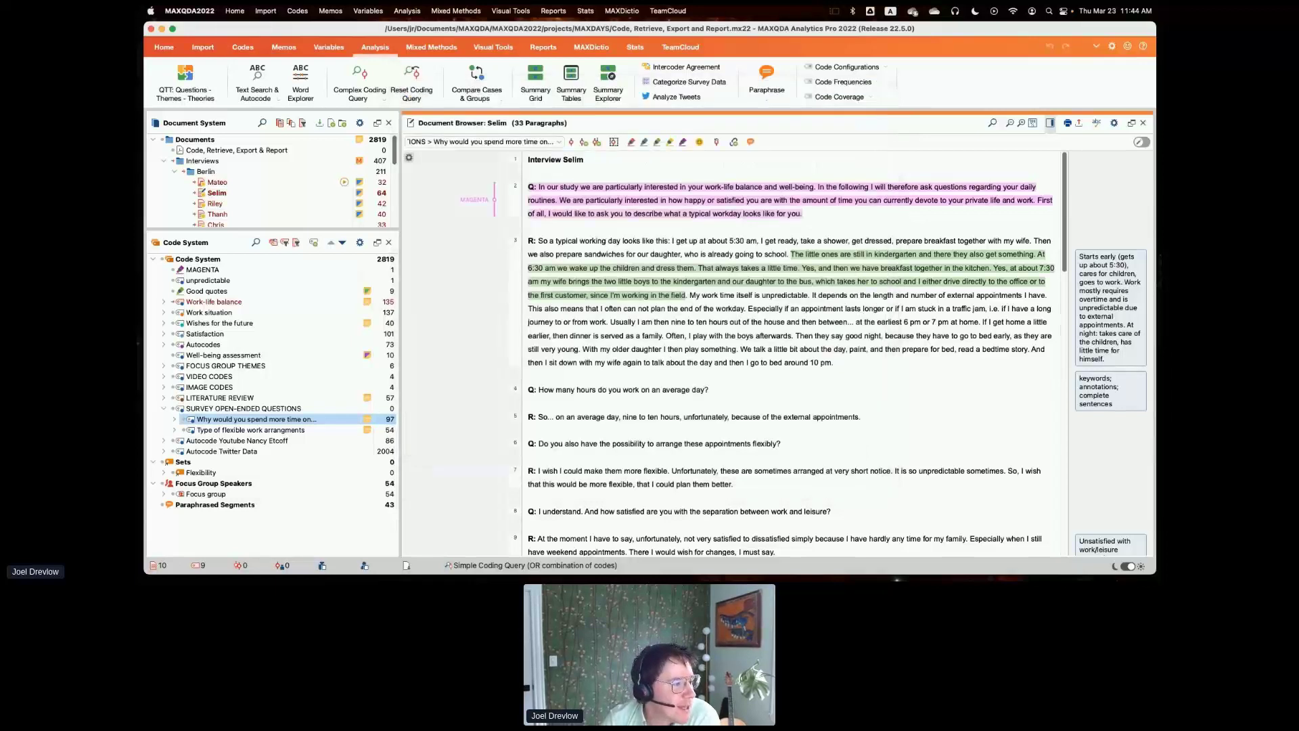